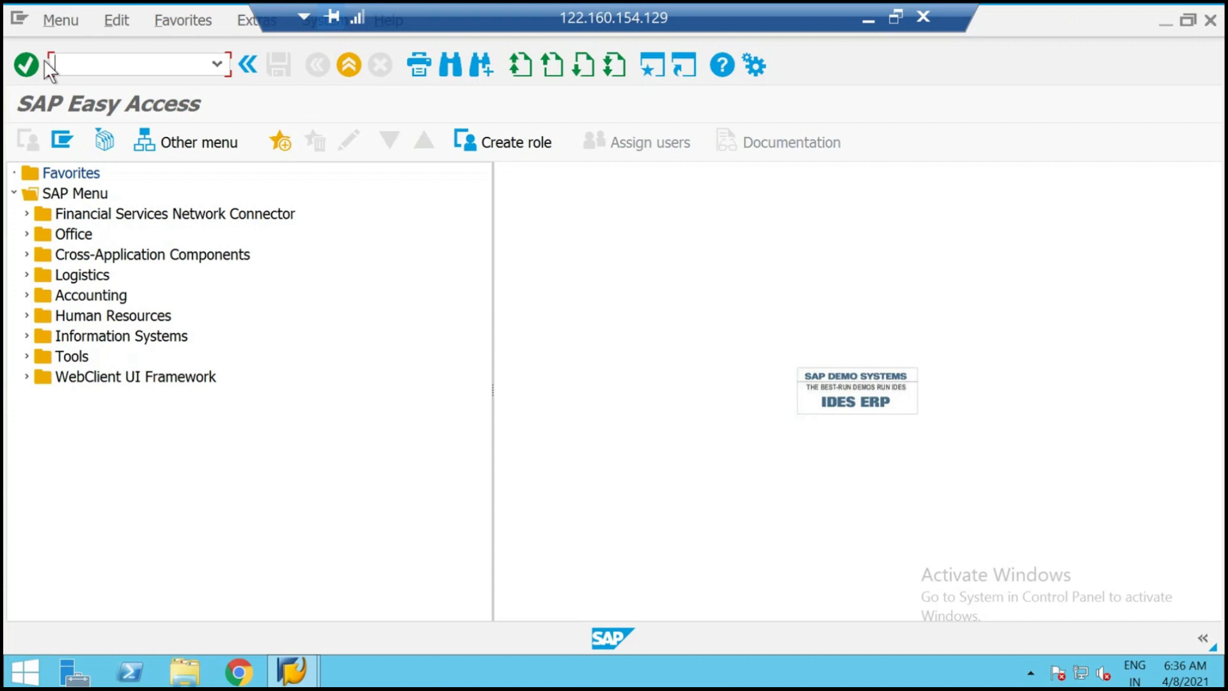
Open the ABAP Dictionary with transaction SE11 and choose Data type as the object category.
text(SE11)
key(Return)
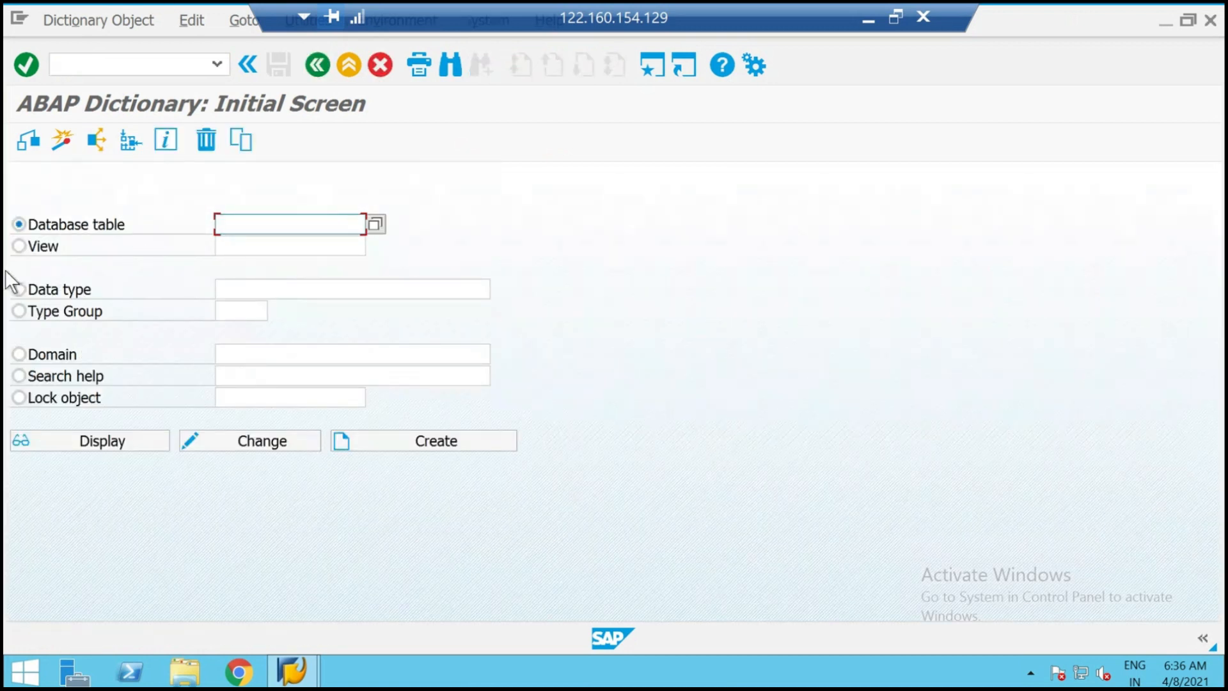
click(19, 289)
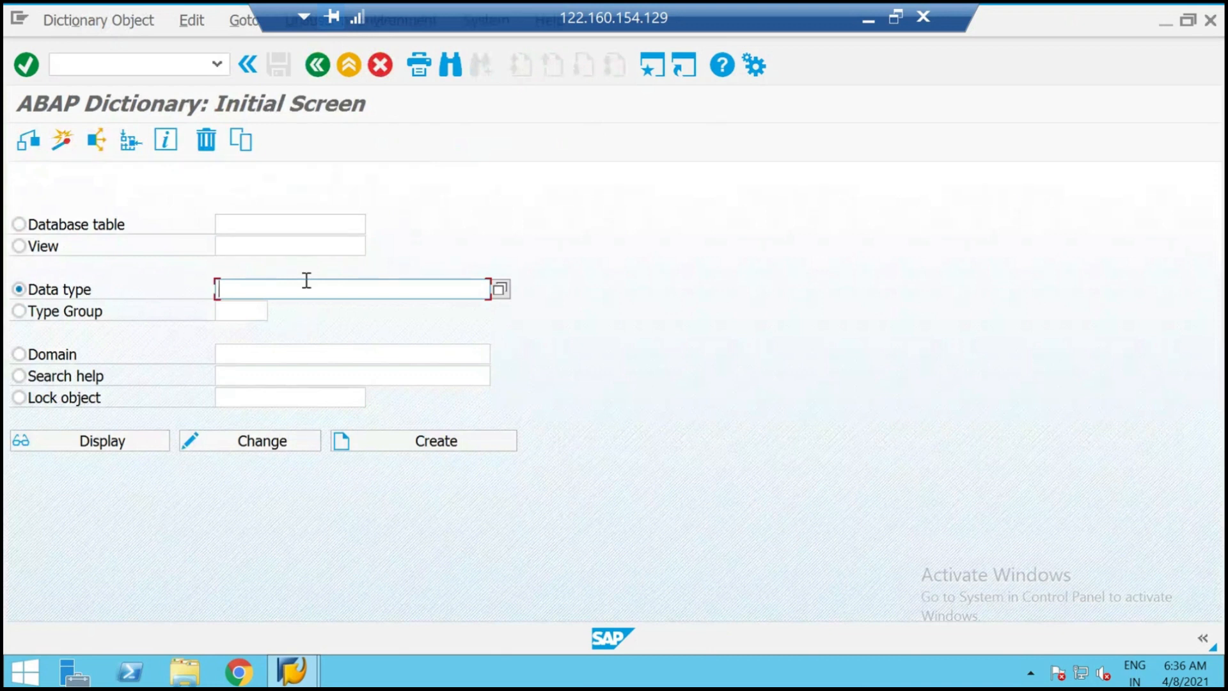
Create the data type ZVBAP as a structure with the short description STRUCTURE.
text(Z)
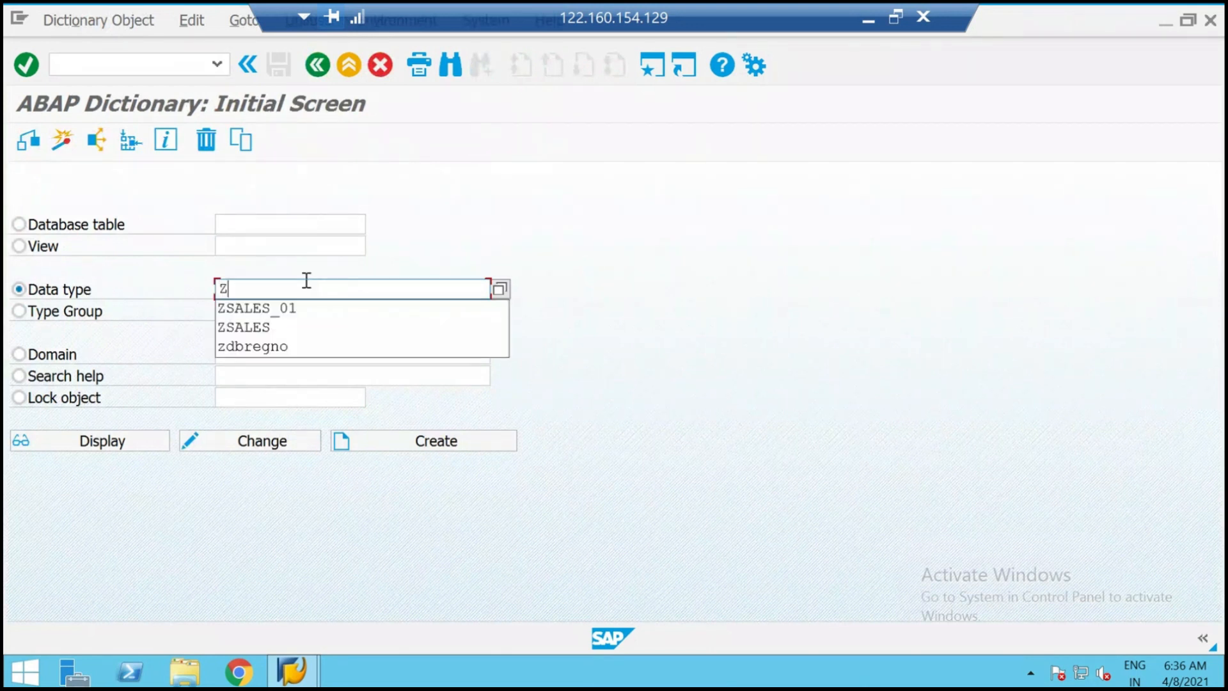
text(S)
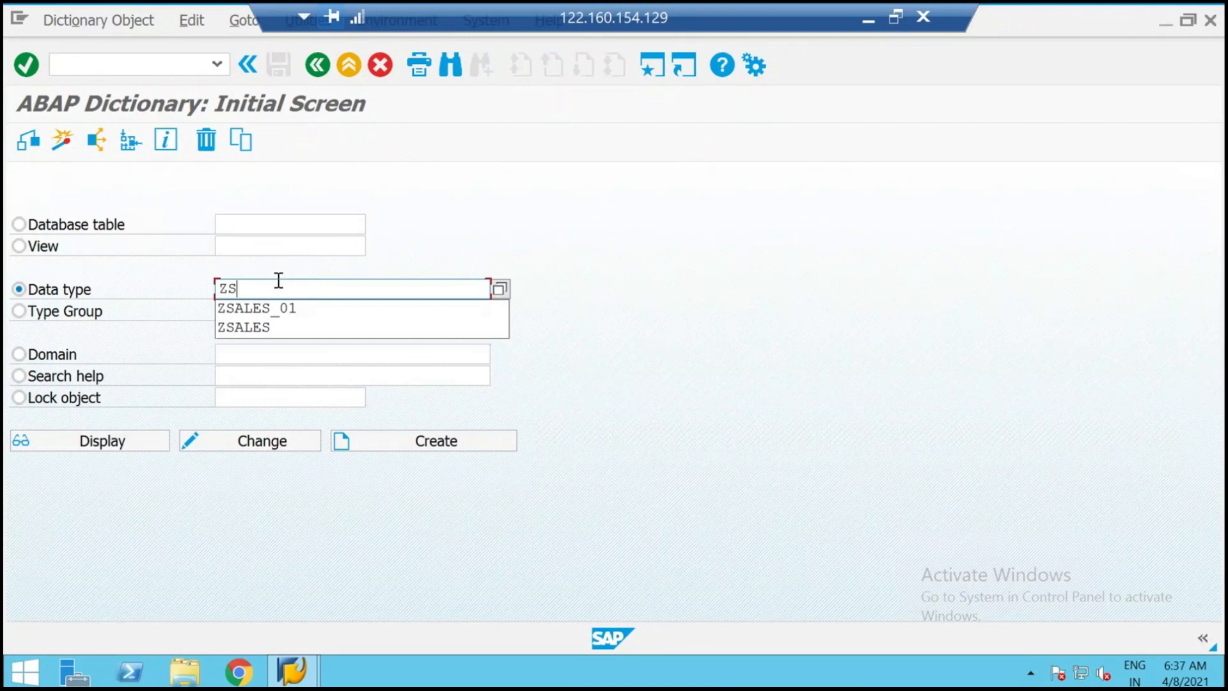
text(VBA)
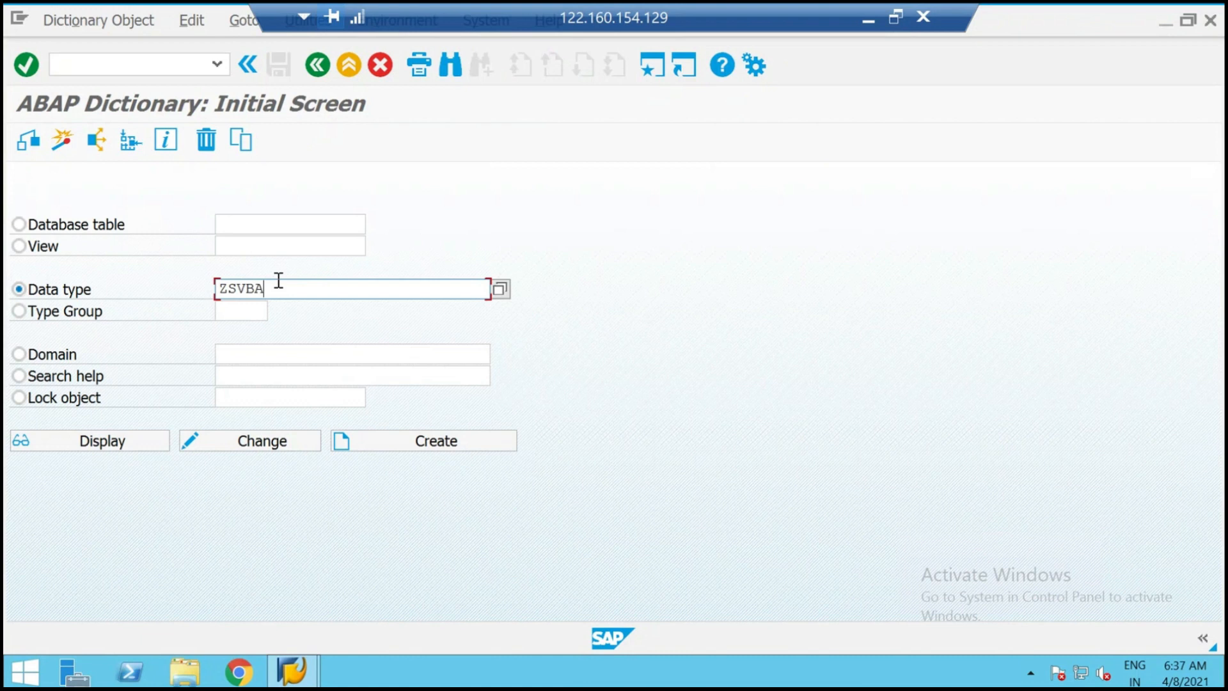
key(BackSpace)
key(BackSpace)
key(BackSpace)
key(BackSpace)
text(VBAP)
click(422, 440)
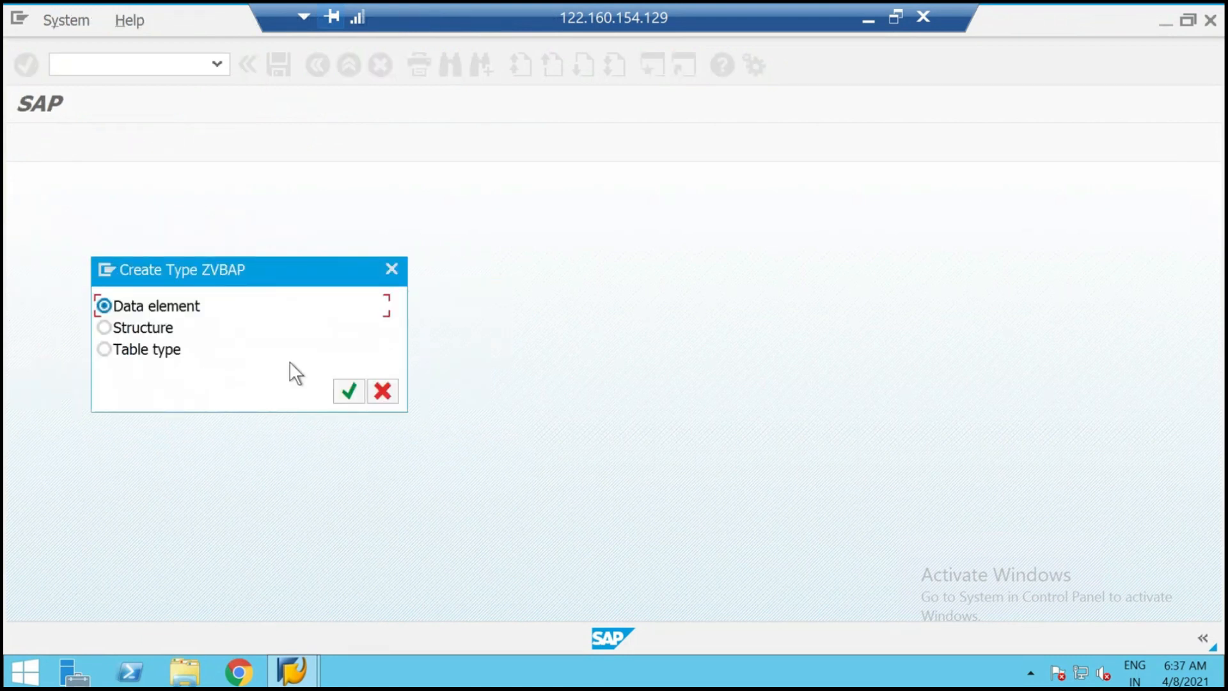
click(142, 327)
click(350, 390)
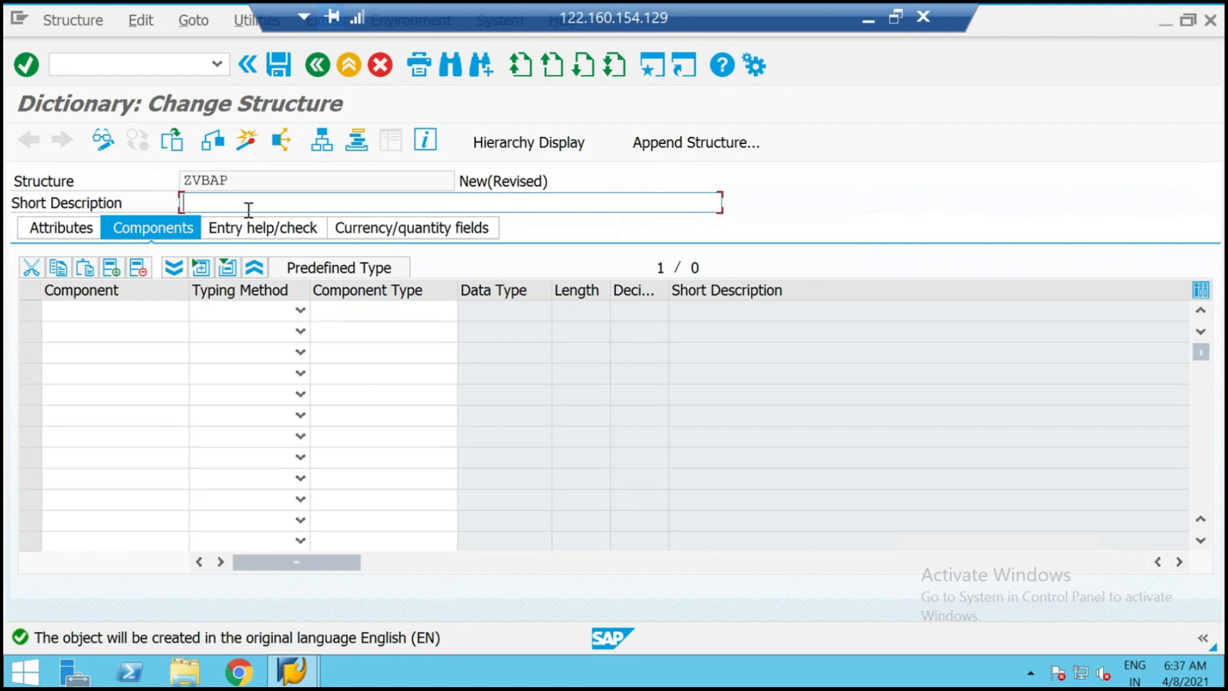
text(STRUCTURE)
Add the first component VBELN with typing method Types and component type VBELN.
click(124, 306)
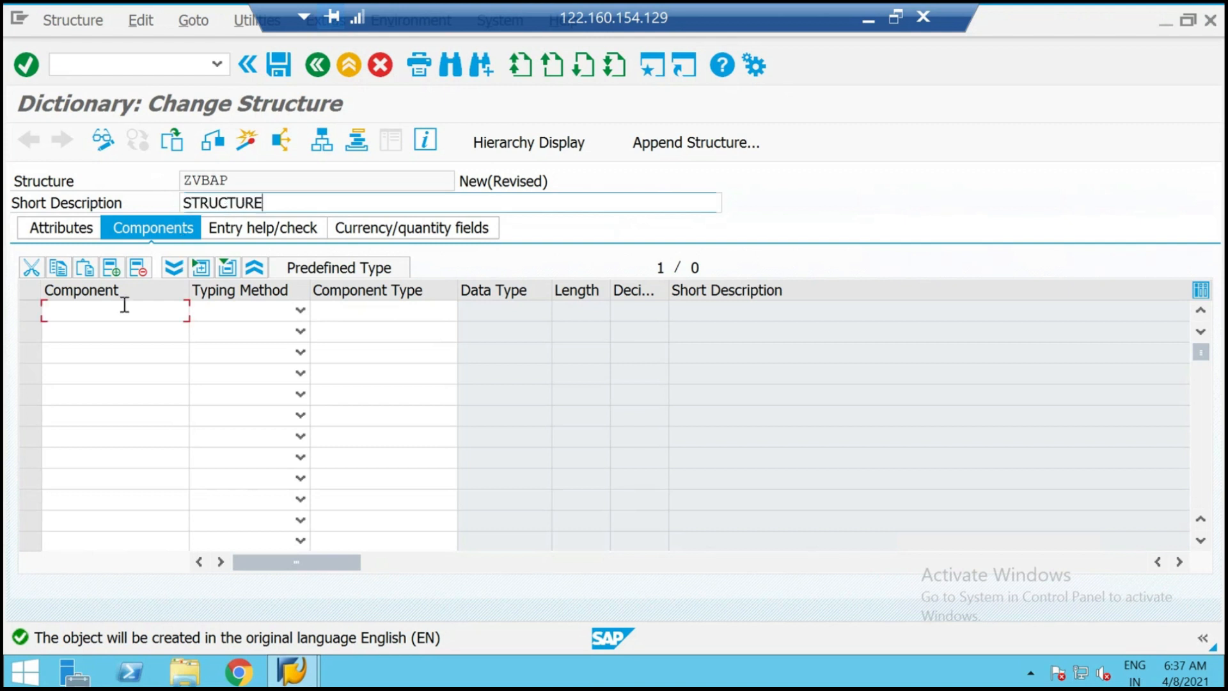
click(125, 307)
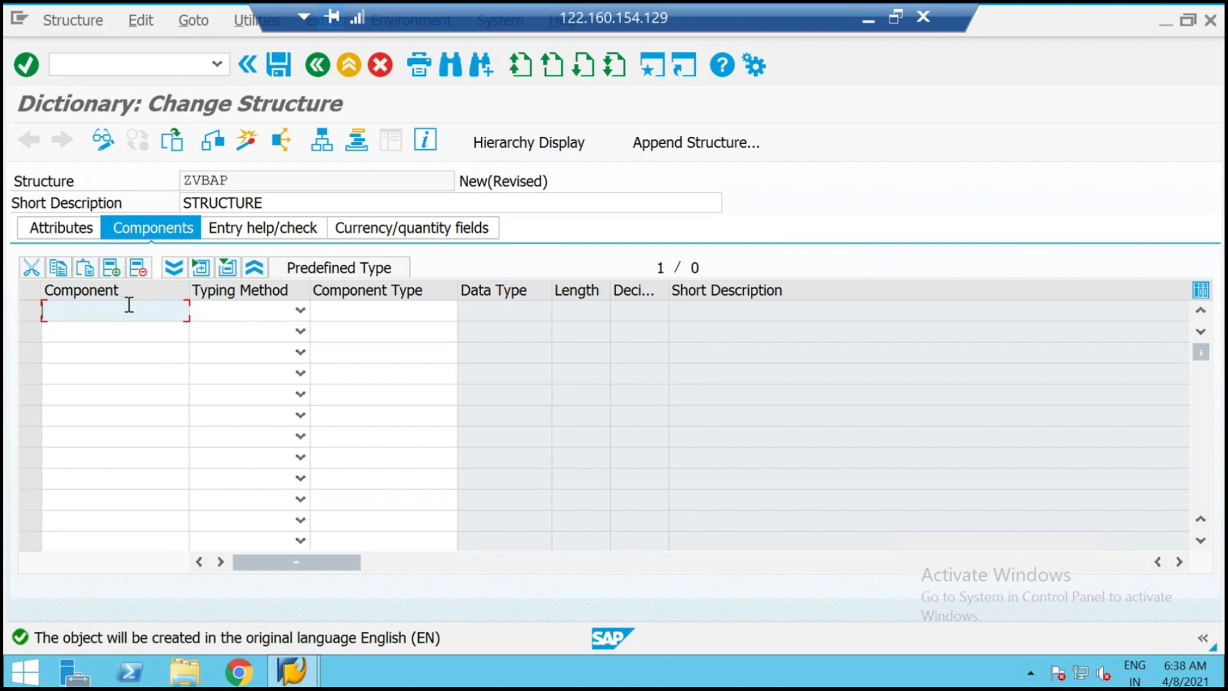
text(VBELN)
key(Tab)
key(Tab)
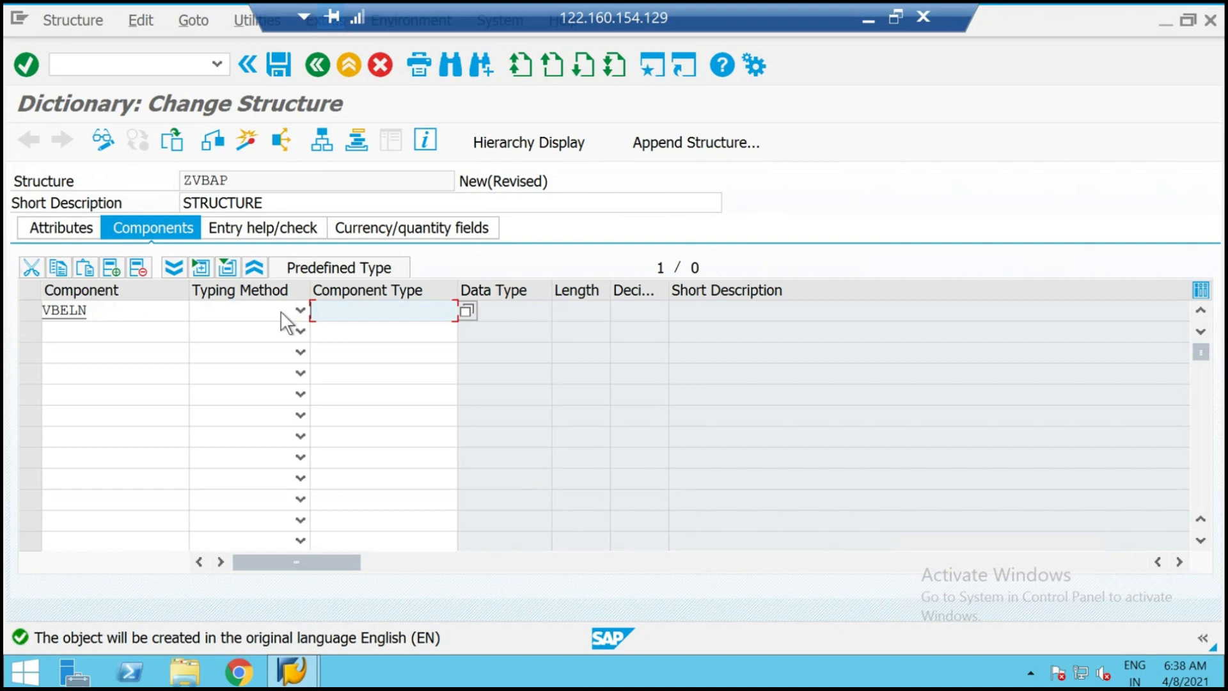
click(300, 311)
click(274, 330)
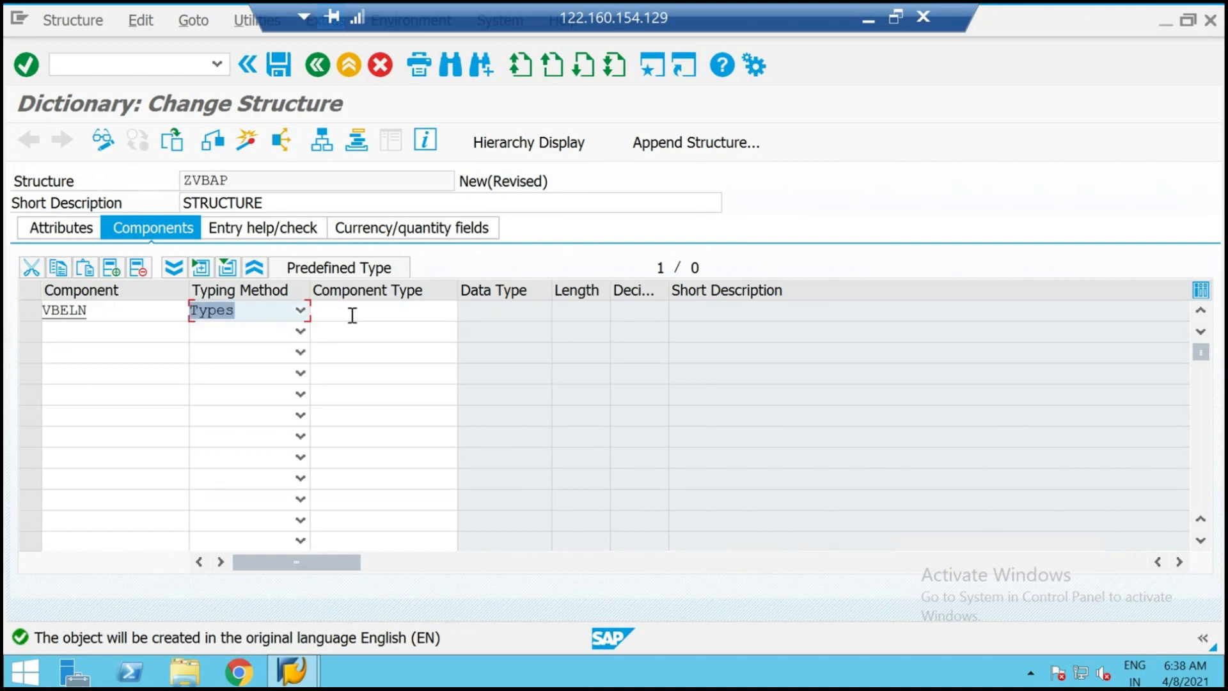
click(351, 315)
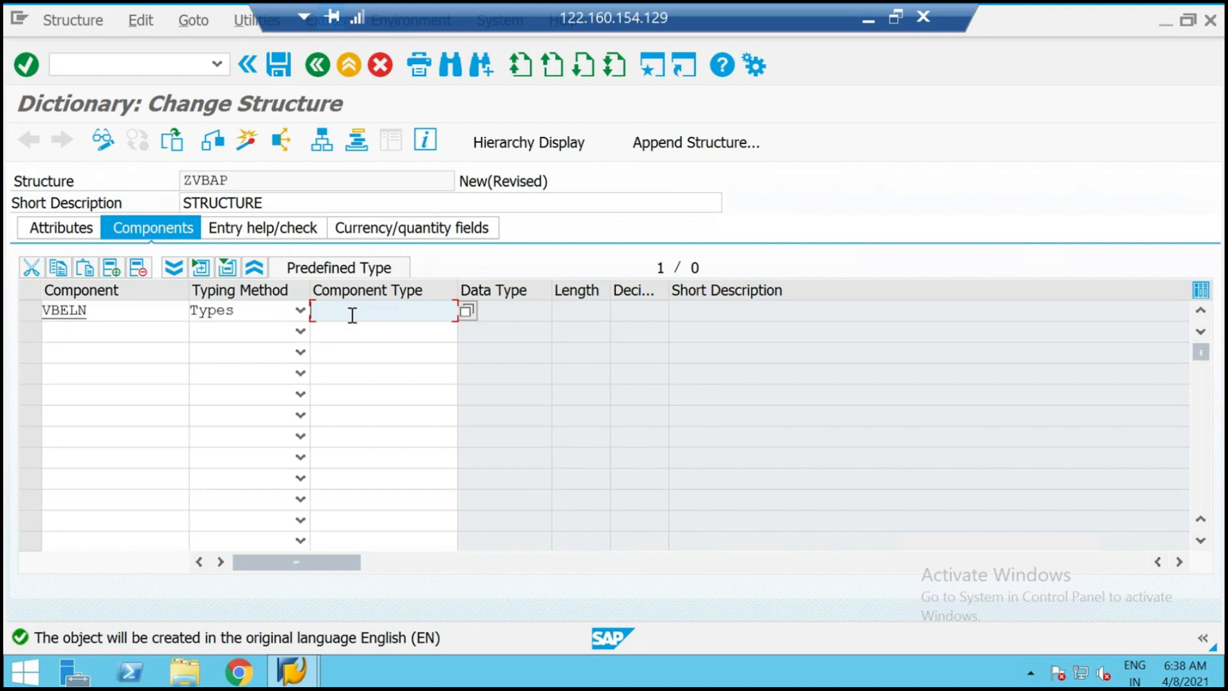
text(VBELN)
key(Return)
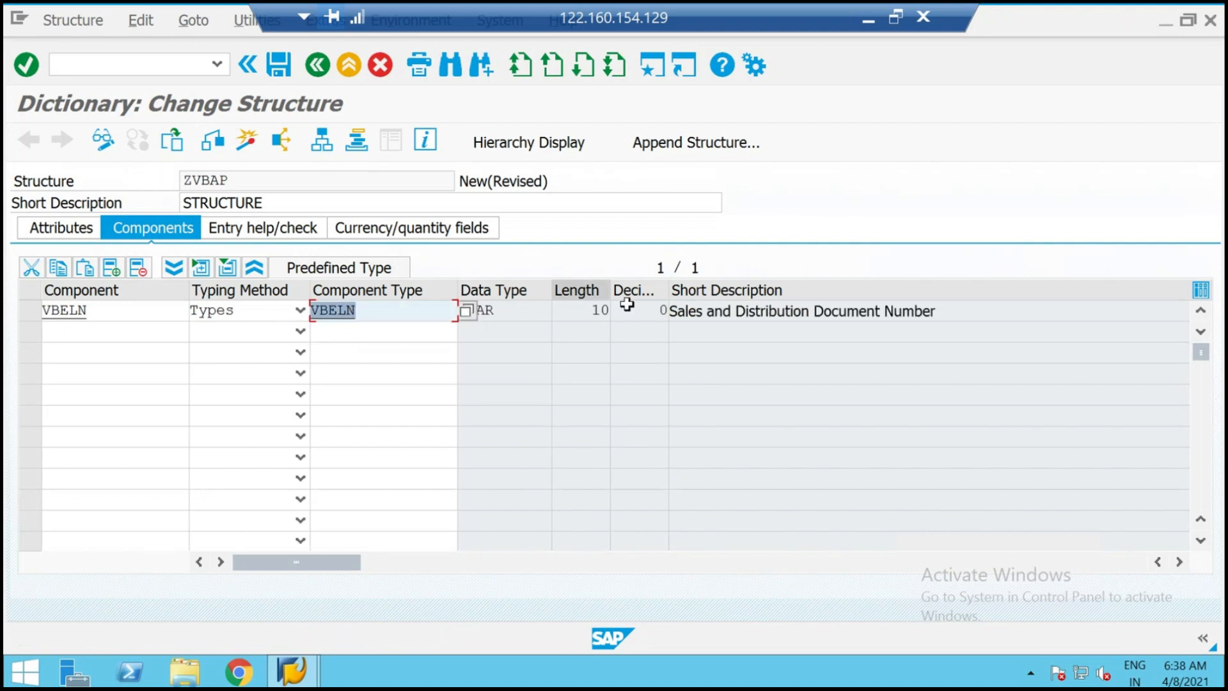
Add a second component POSNR with typing method Types and component type POSNR.
click(117, 332)
text(POSNR)
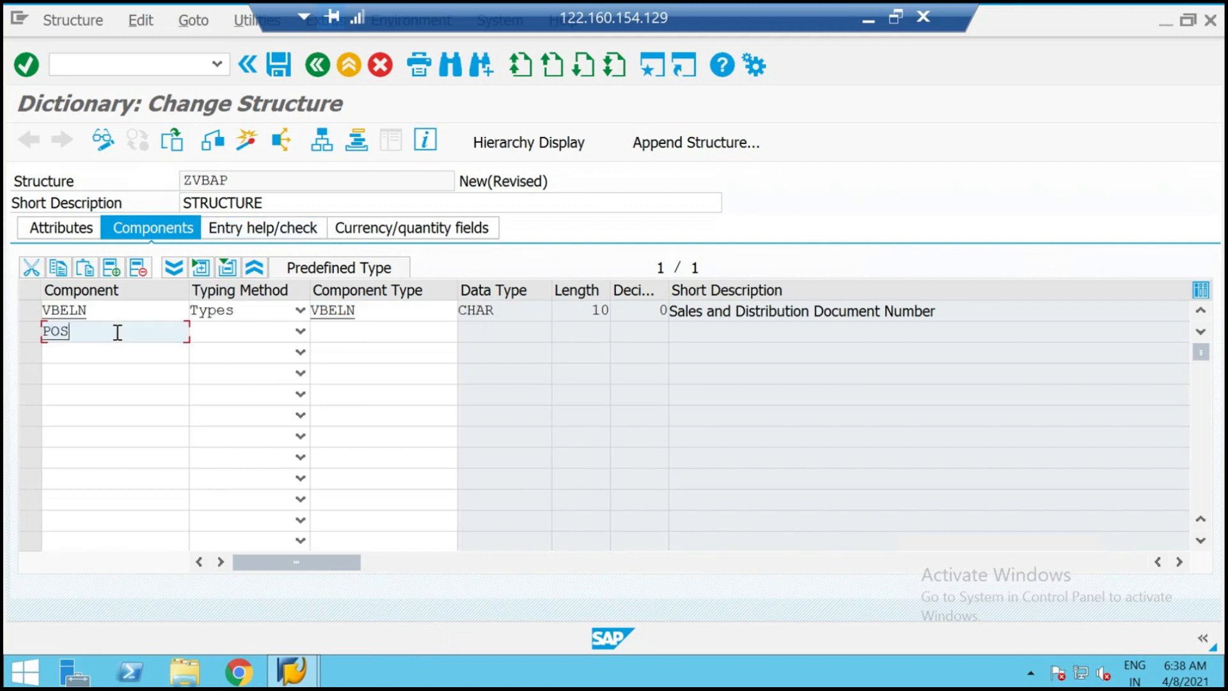
key(Tab)
key(Down)
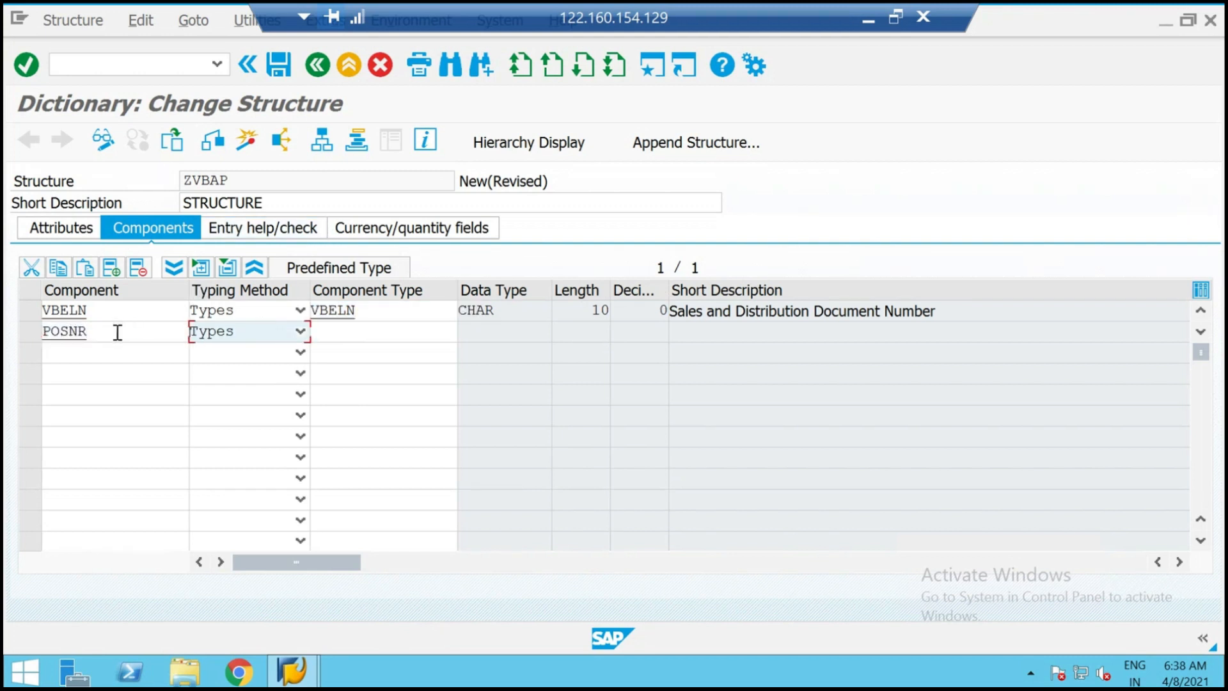
key(Tab)
text(POSNR)
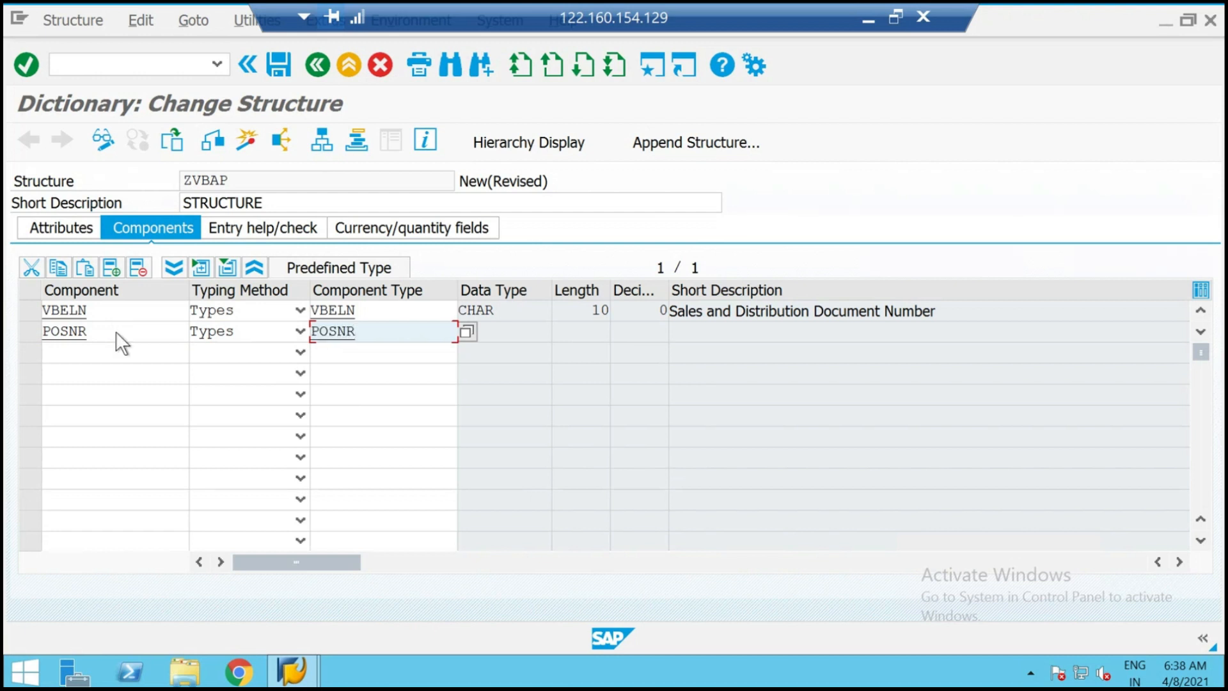
key(Return)
Add a third component MATNR with typing method Types and component type MATNR.
click(116, 352)
text(MATNR)
key(Tab)
key(Down)
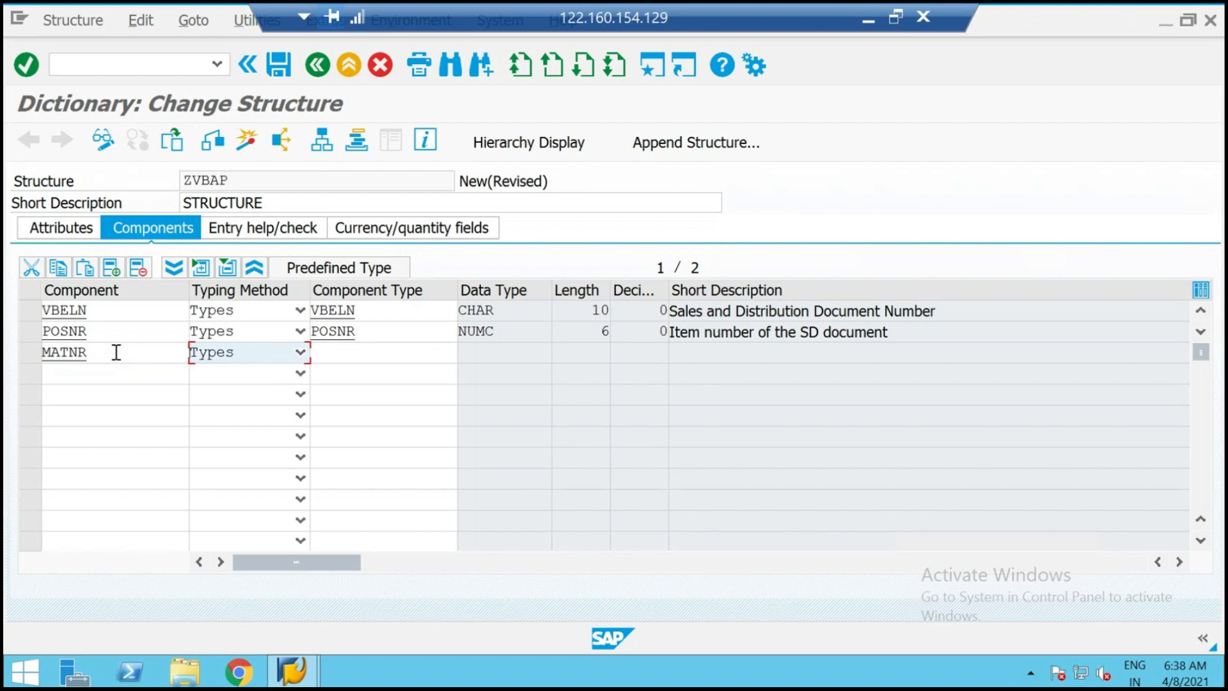
key(Tab)
text(MATNR)
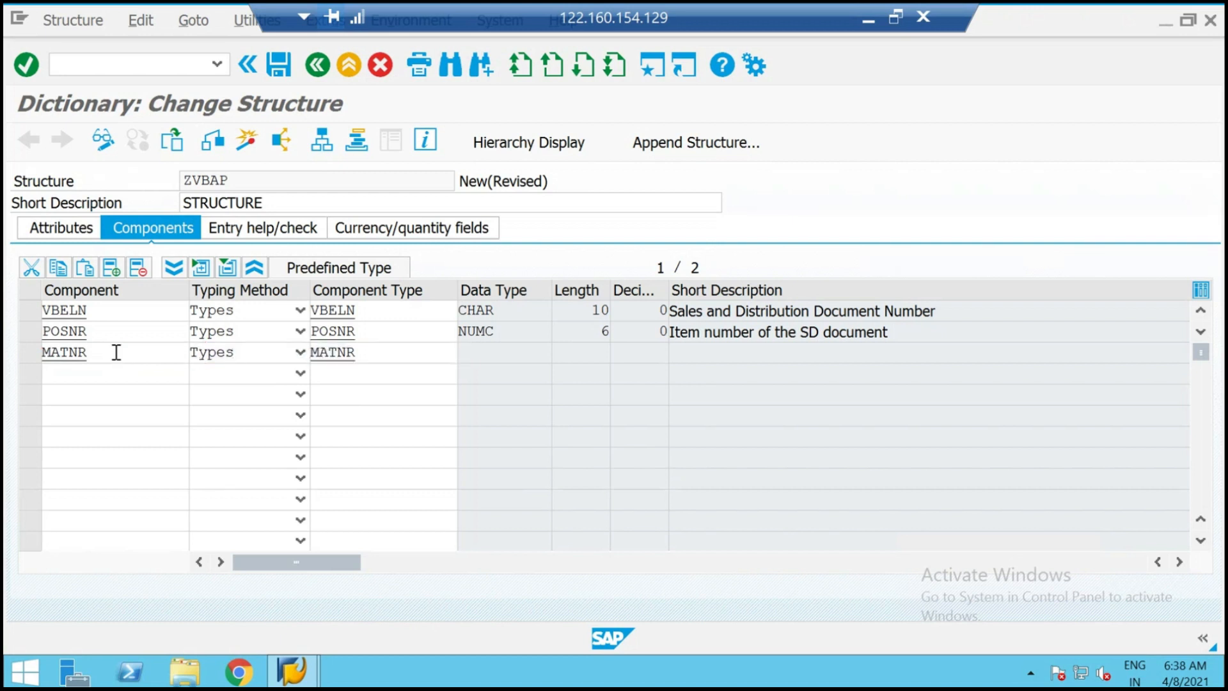
key(Return)
Add a fourth component NETWR with typing method Types and component type NETWR.
click(116, 381)
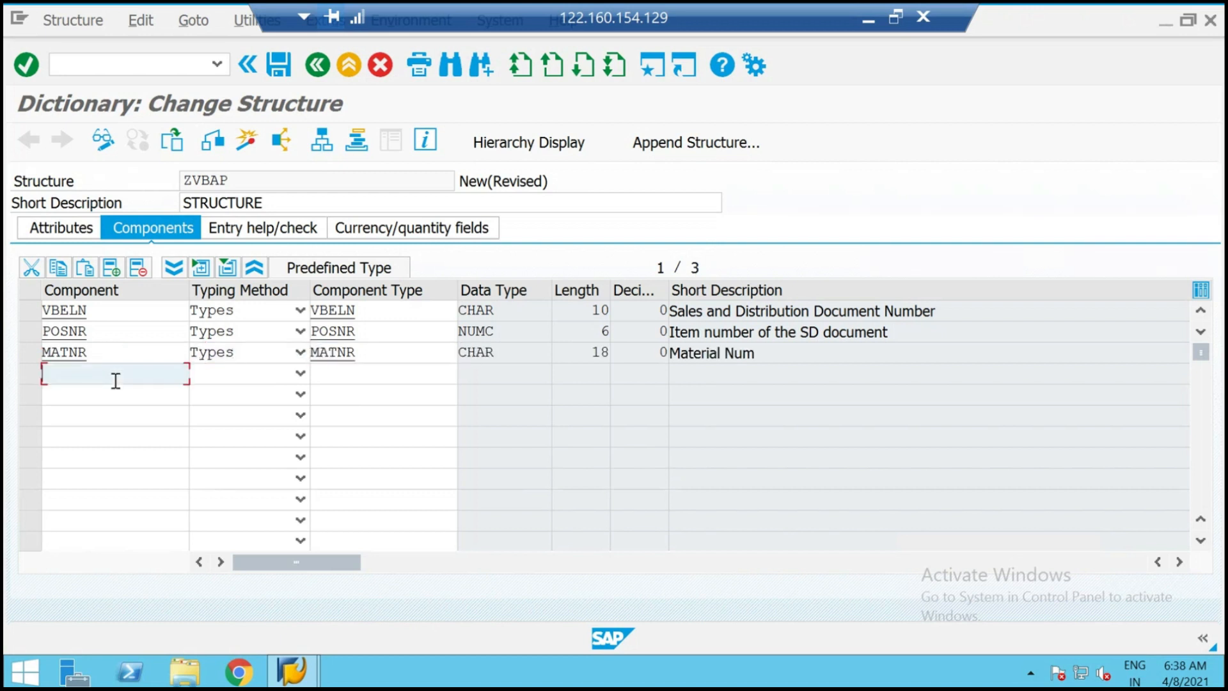
text(NETWR)
key(Tab)
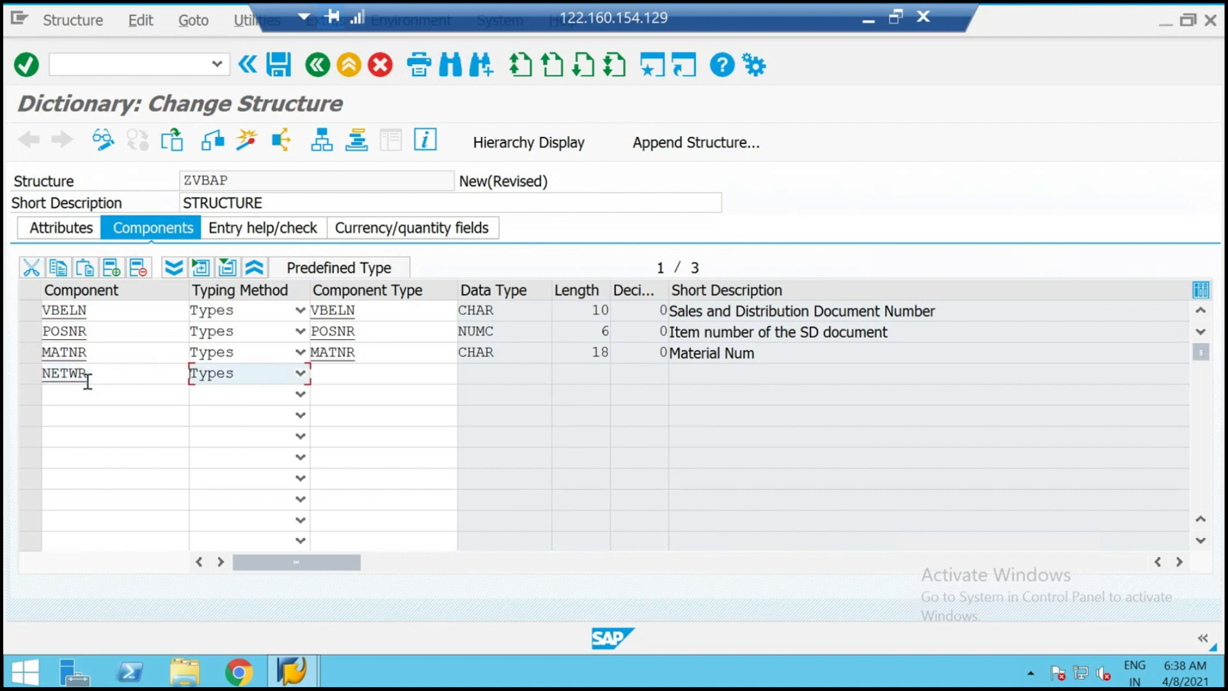
key(Tab)
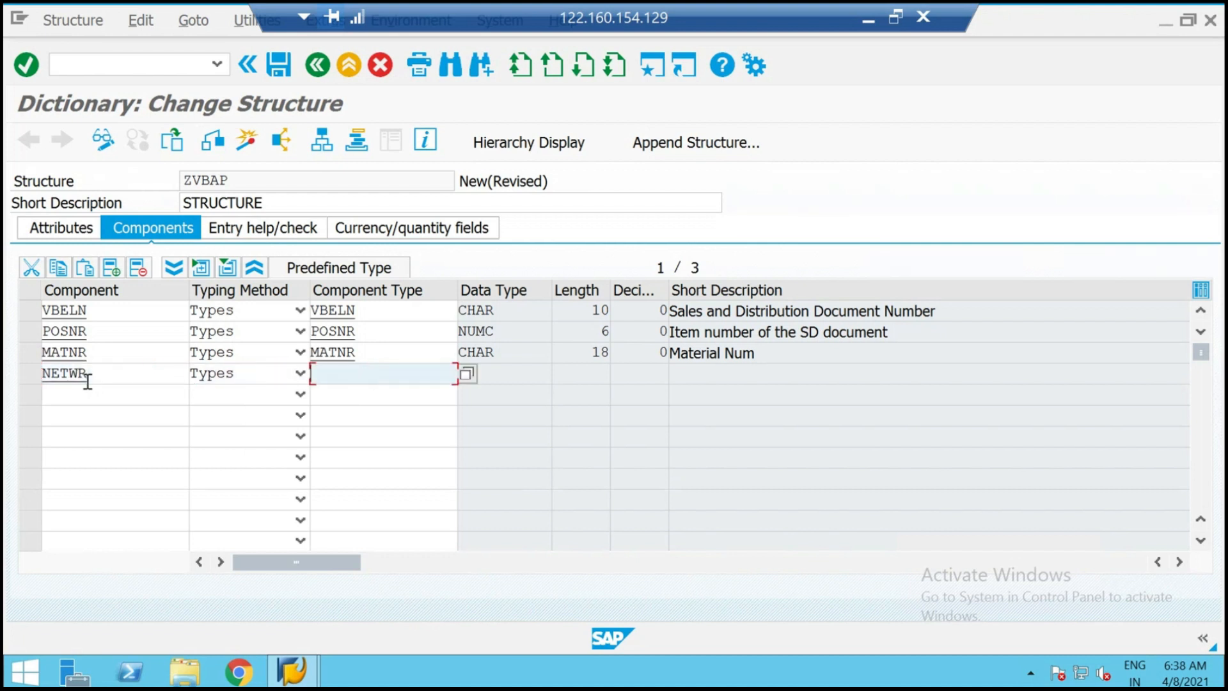
text(NETWR)
key(Return)
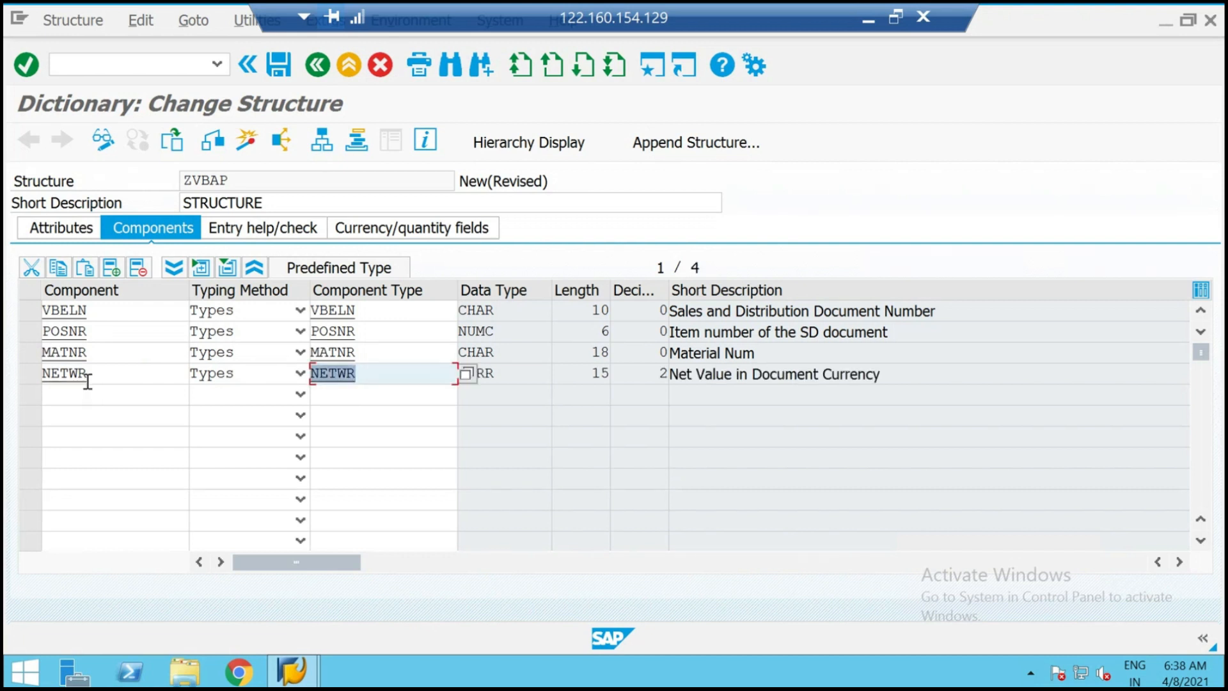
Delete the NETWR component row from the structure ZVBAP.
click(29, 372)
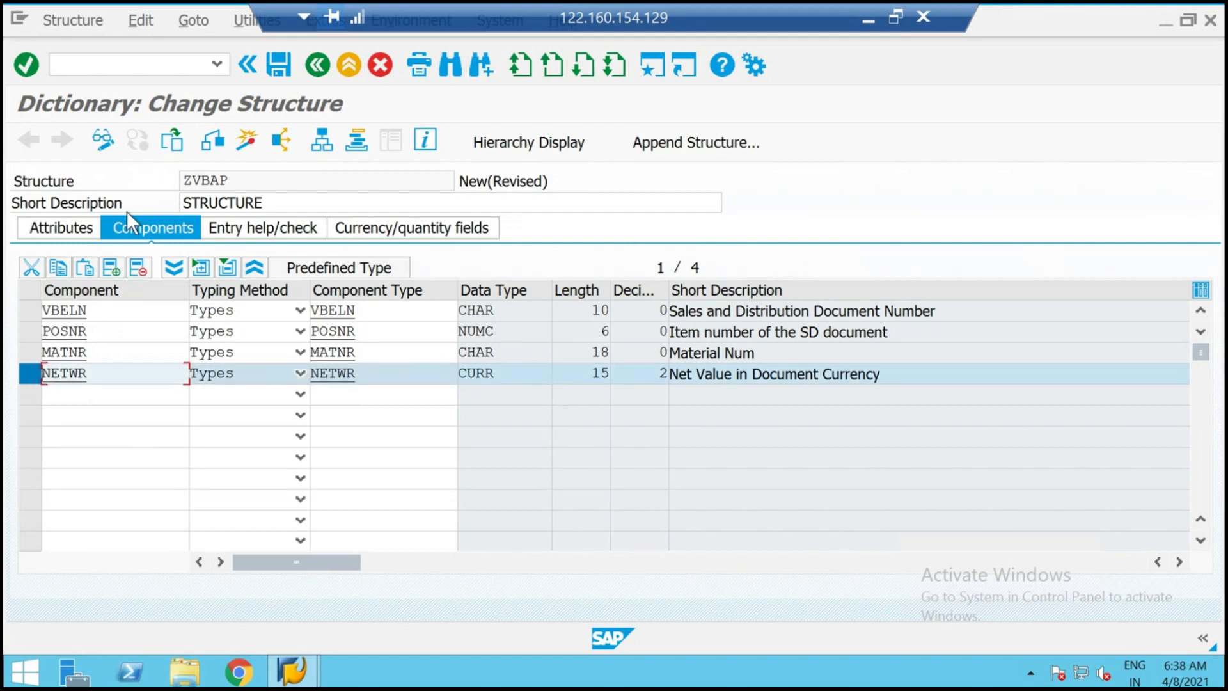
right_click(28, 374)
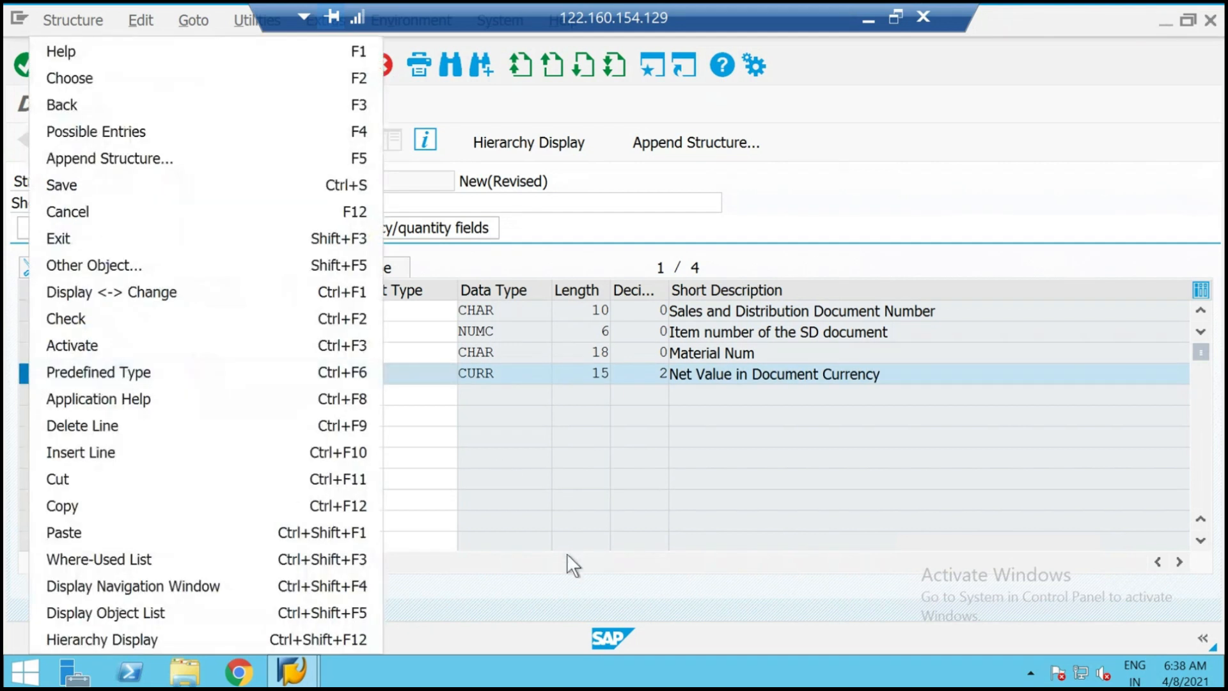
click(467, 532)
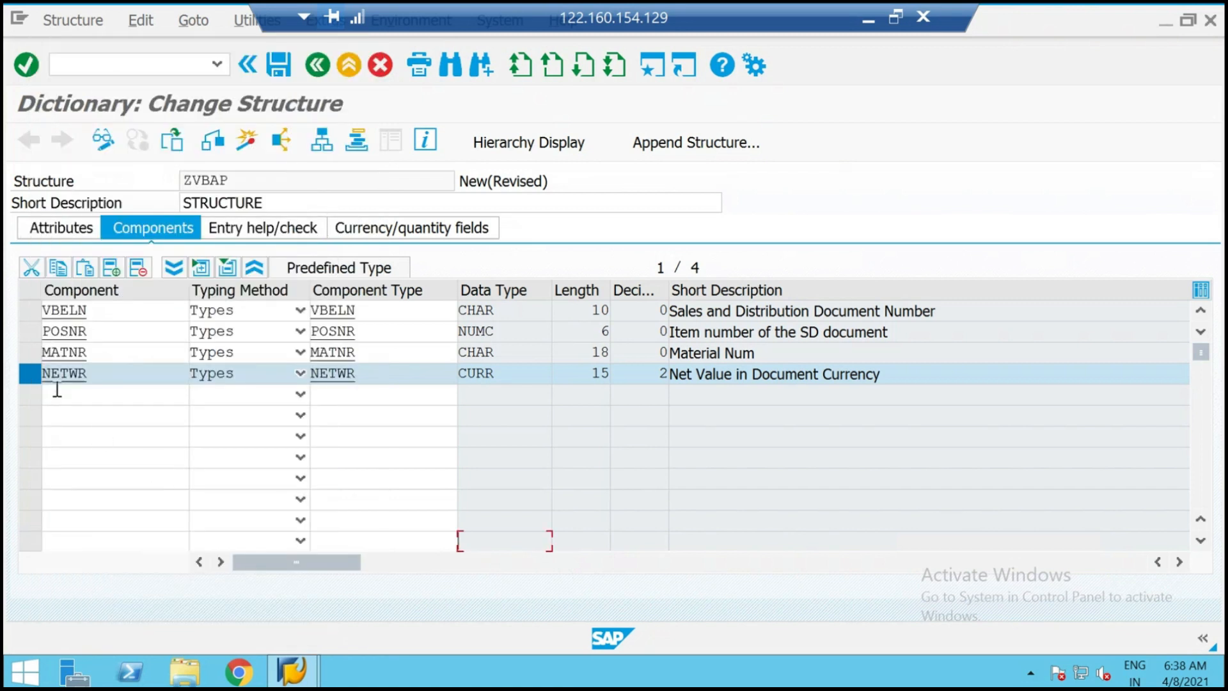
click(138, 267)
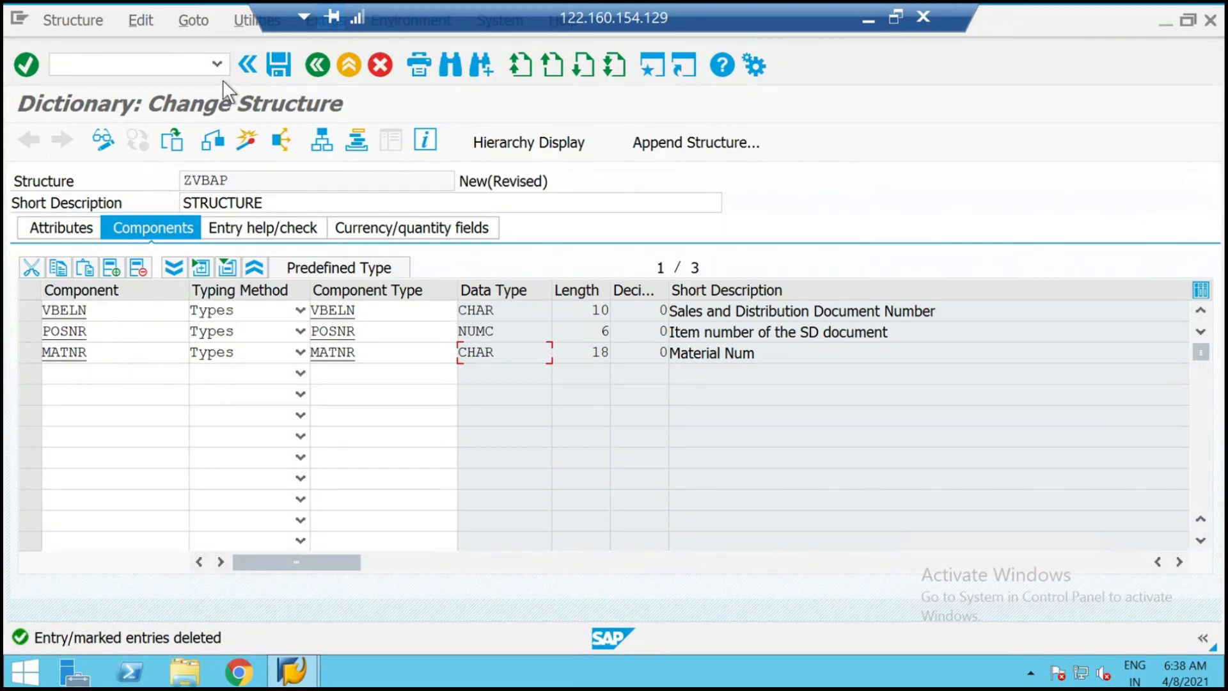
Save the structure ZVBAP as a local object and activate it.
click(268, 65)
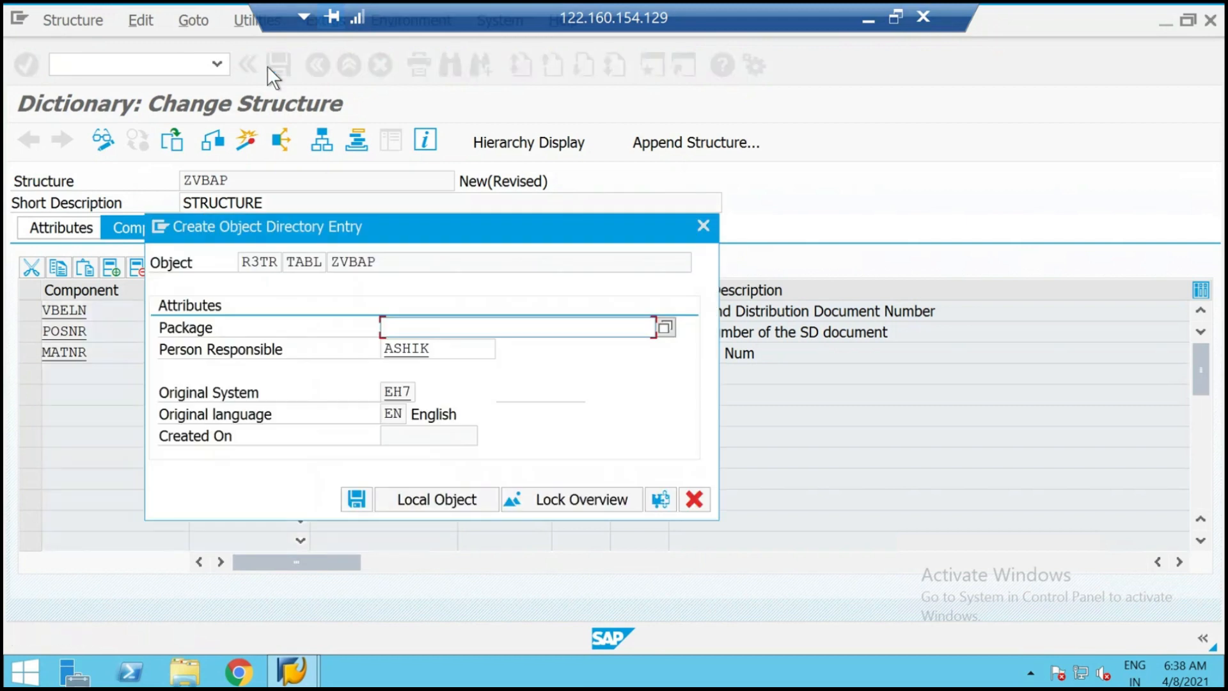
click(392, 499)
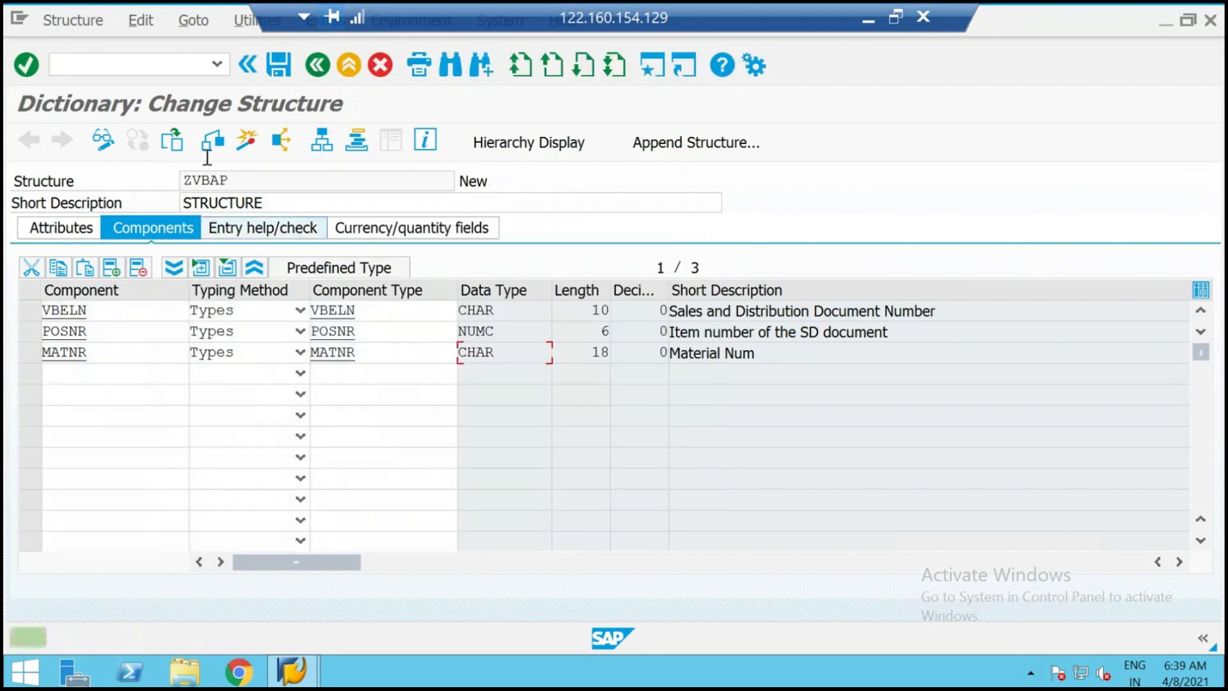
click(240, 142)
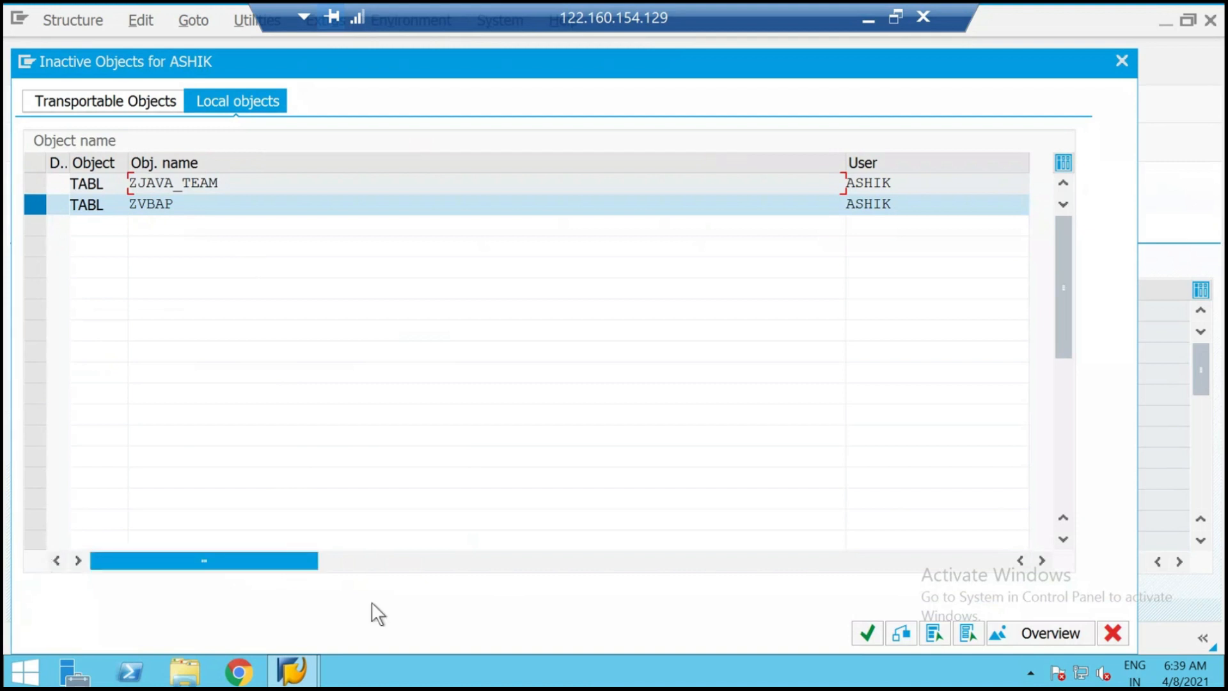
click(874, 631)
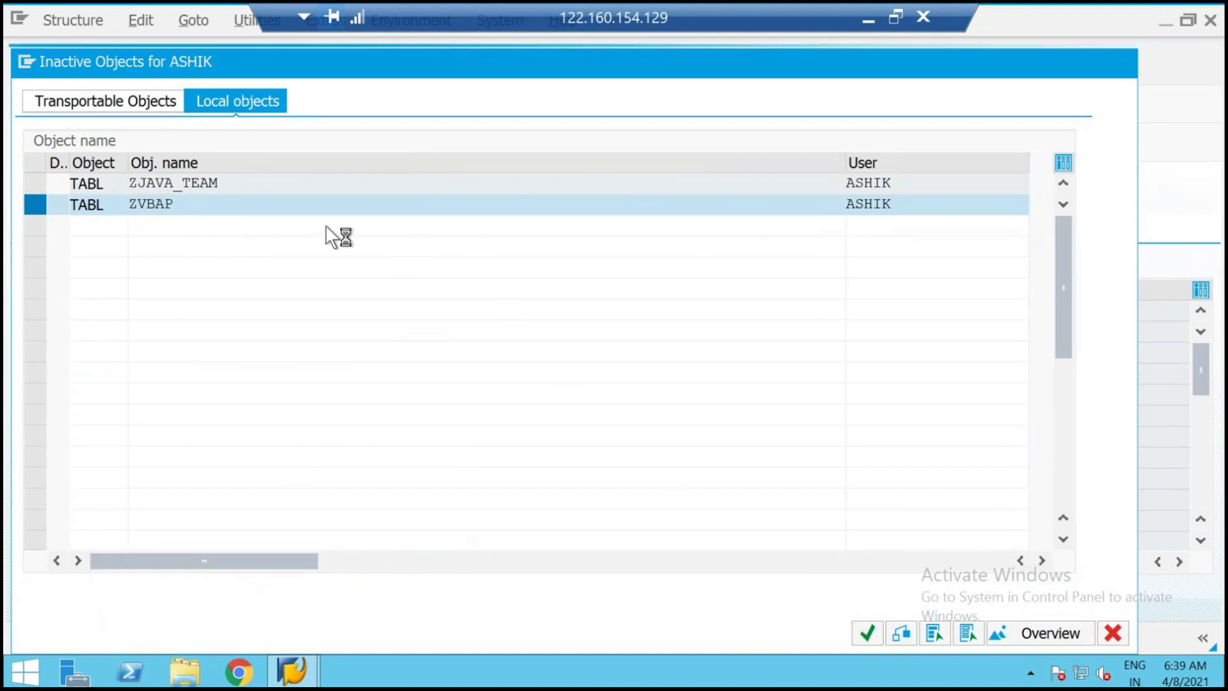
click(444, 414)
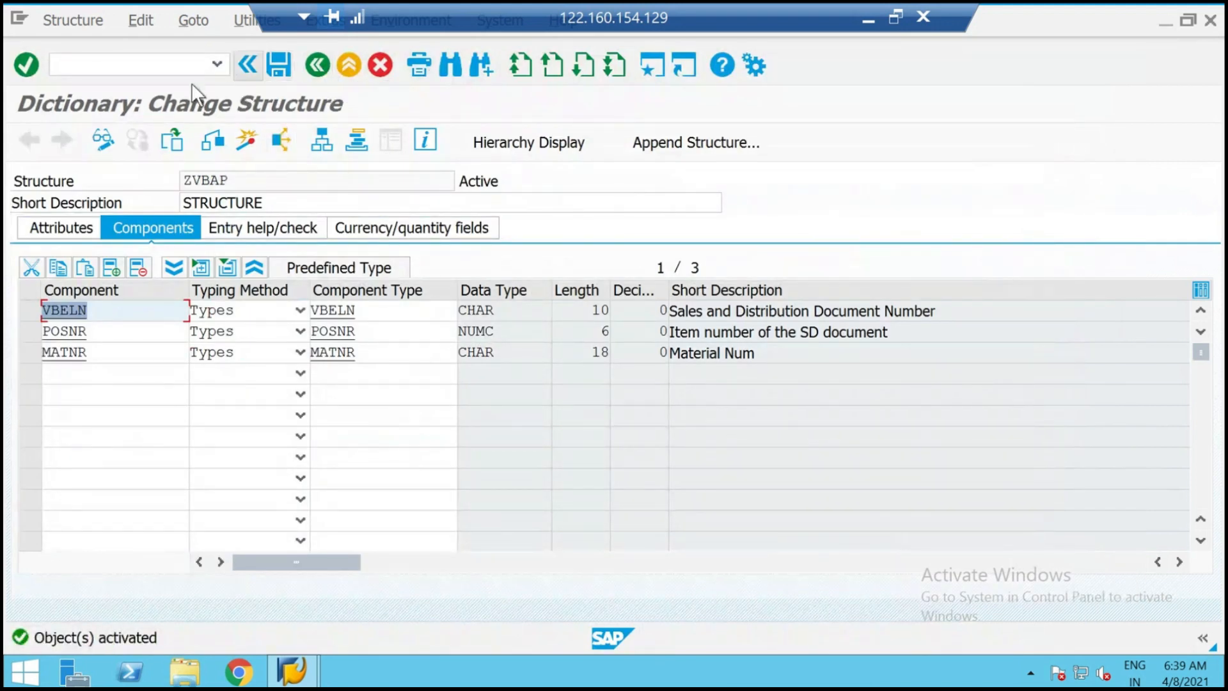
Open the ABAP Dictionary in a new session with the command /OSE11.
click(178, 64)
text(/OSE11)
key(Return)
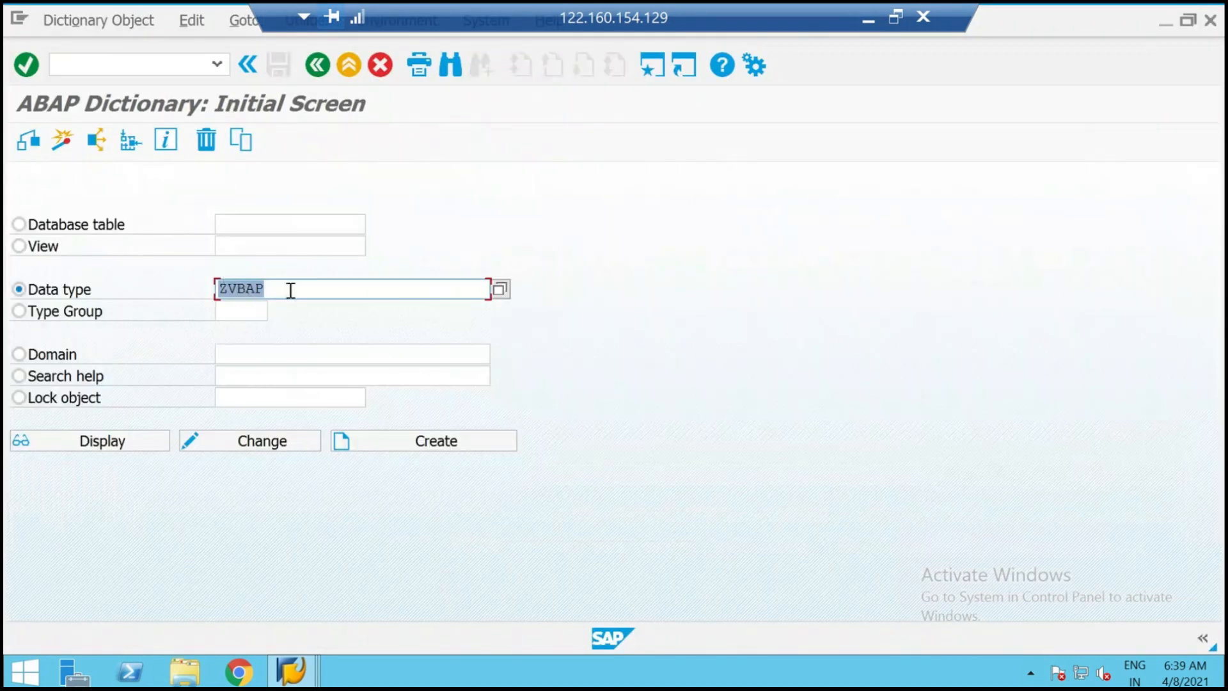
Create the data type ZIT_VBAP as a table type with the short text TABLE.
click(290, 290)
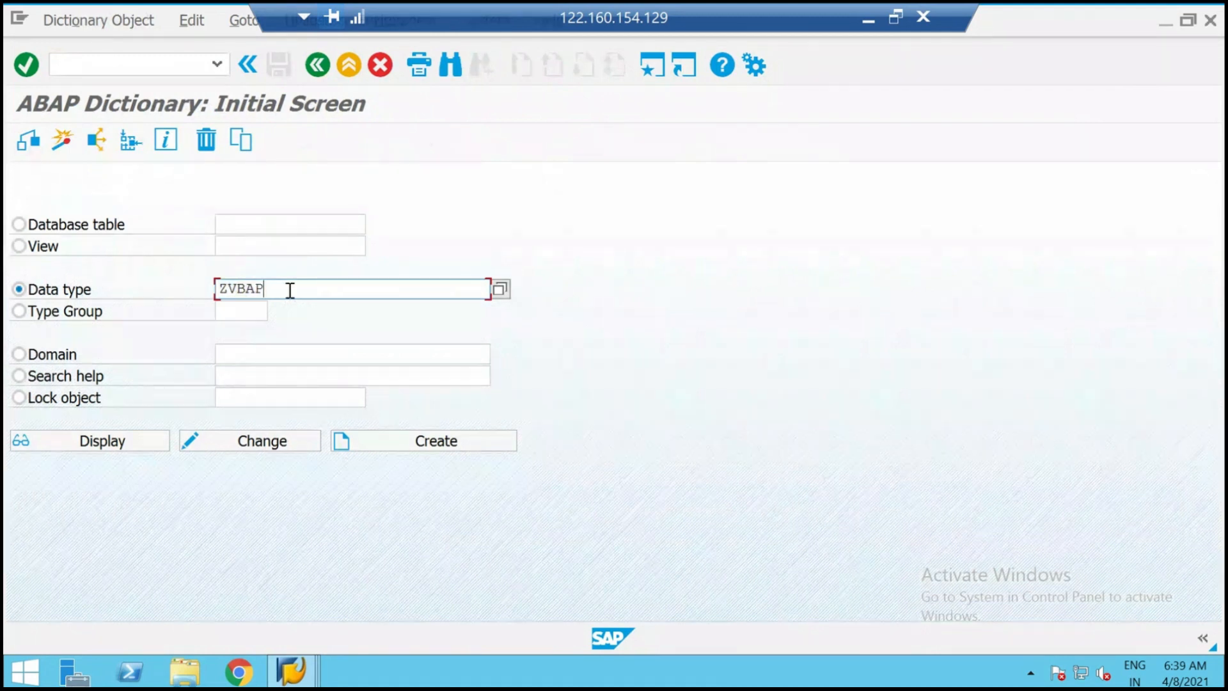
text(TT)
text(_)
click(360, 440)
click(171, 349)
click(351, 390)
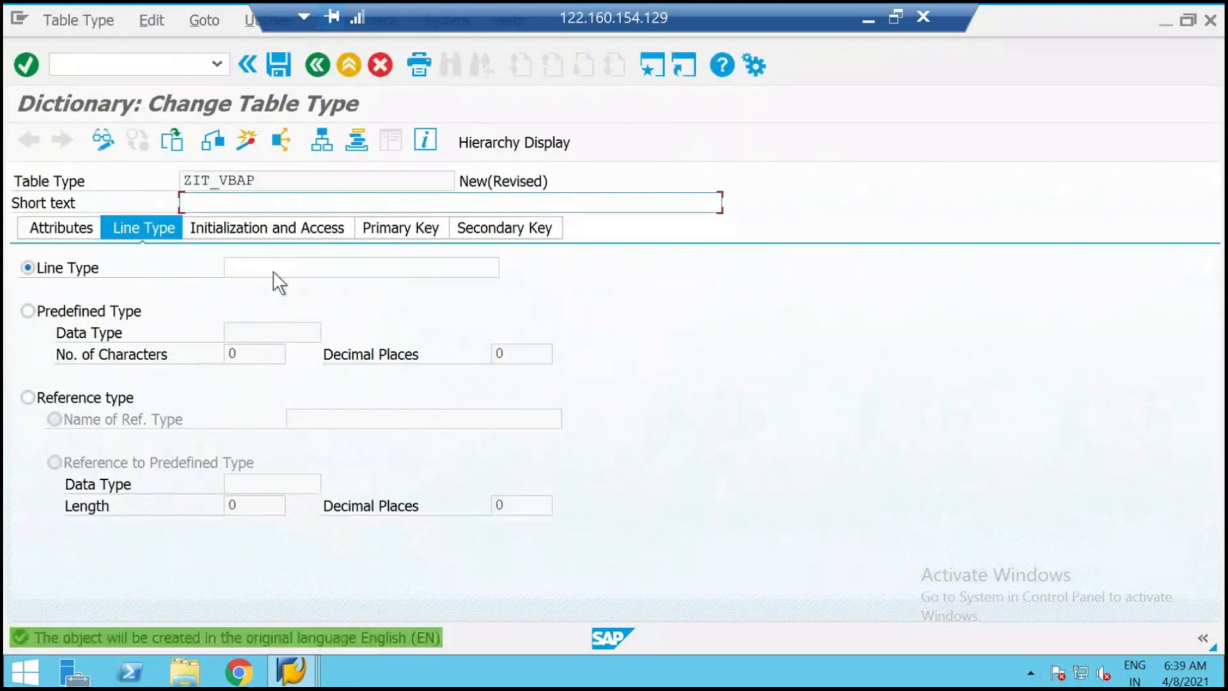
text(TABLE)
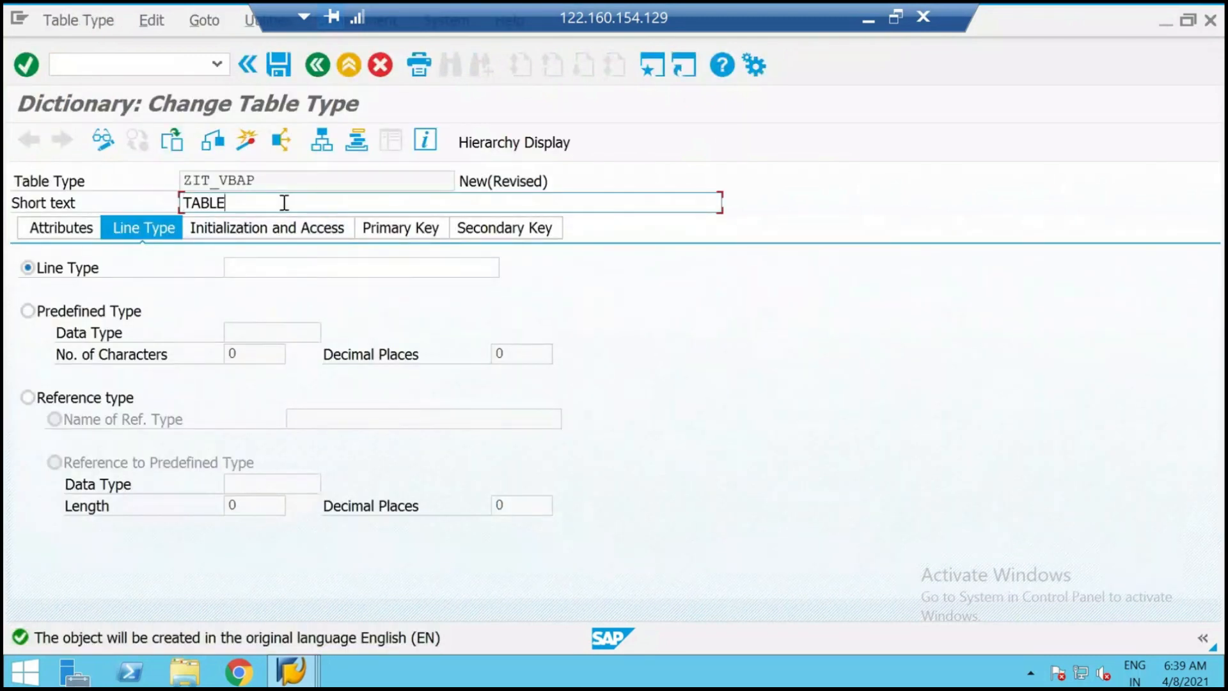
Complete the short text as TABLE FOR ZVBAP and set the table type's line type to ZVBAP.
text( FOR ZVBAP)
click(287, 272)
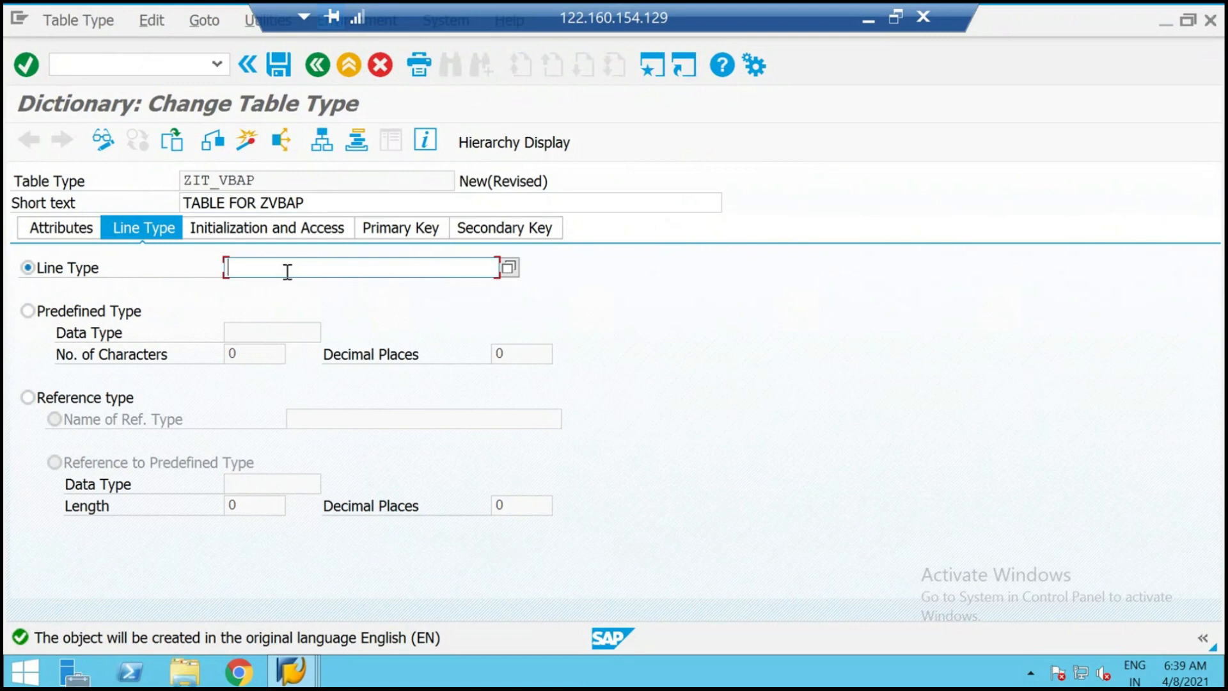
text(ZVBAP)
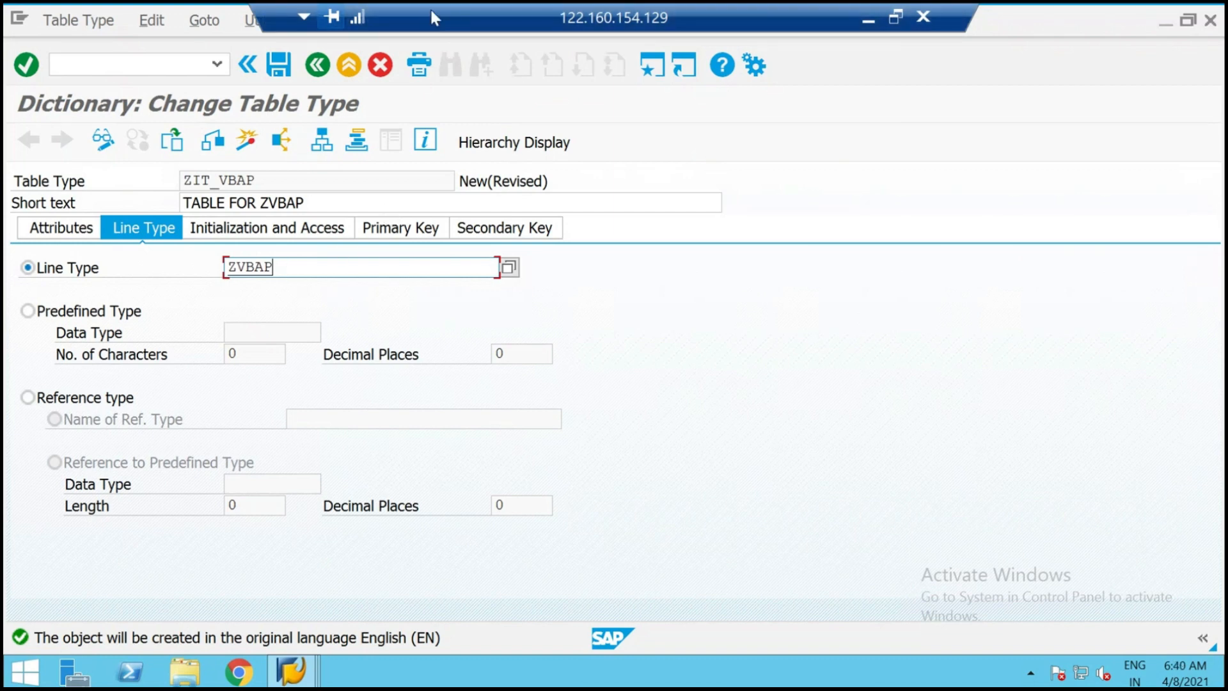
Save the table type ZIT_VBAP as a local object and activate it.
click(271, 69)
click(400, 496)
click(238, 144)
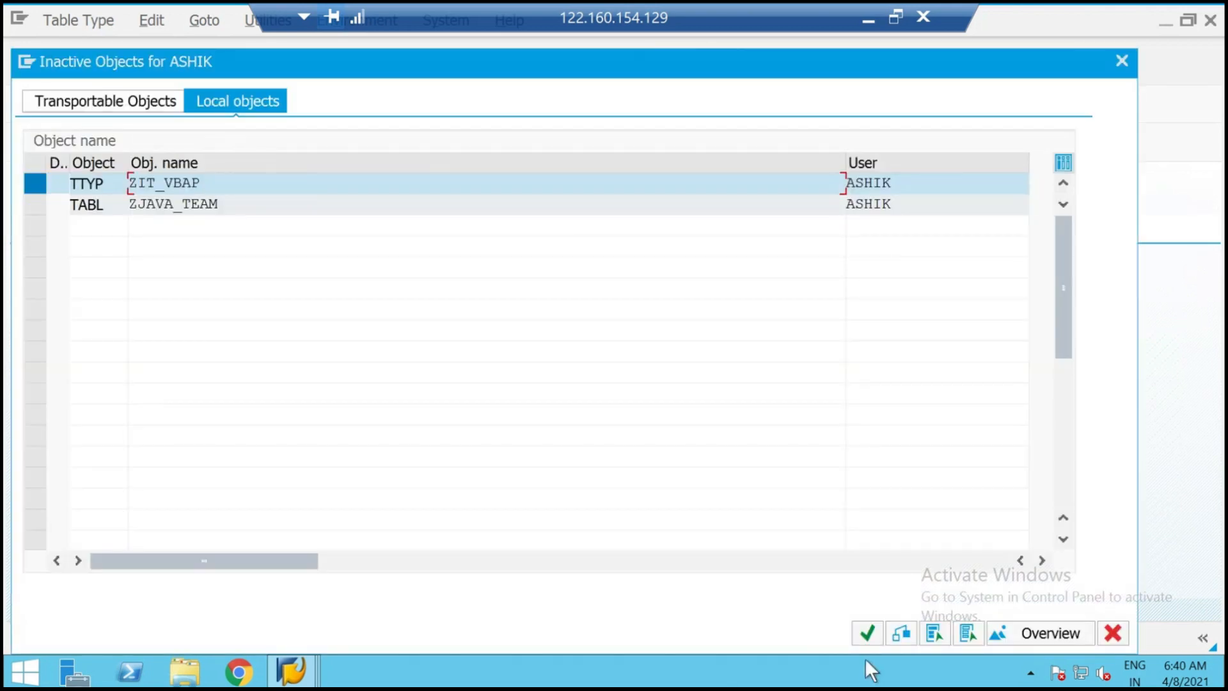
click(867, 632)
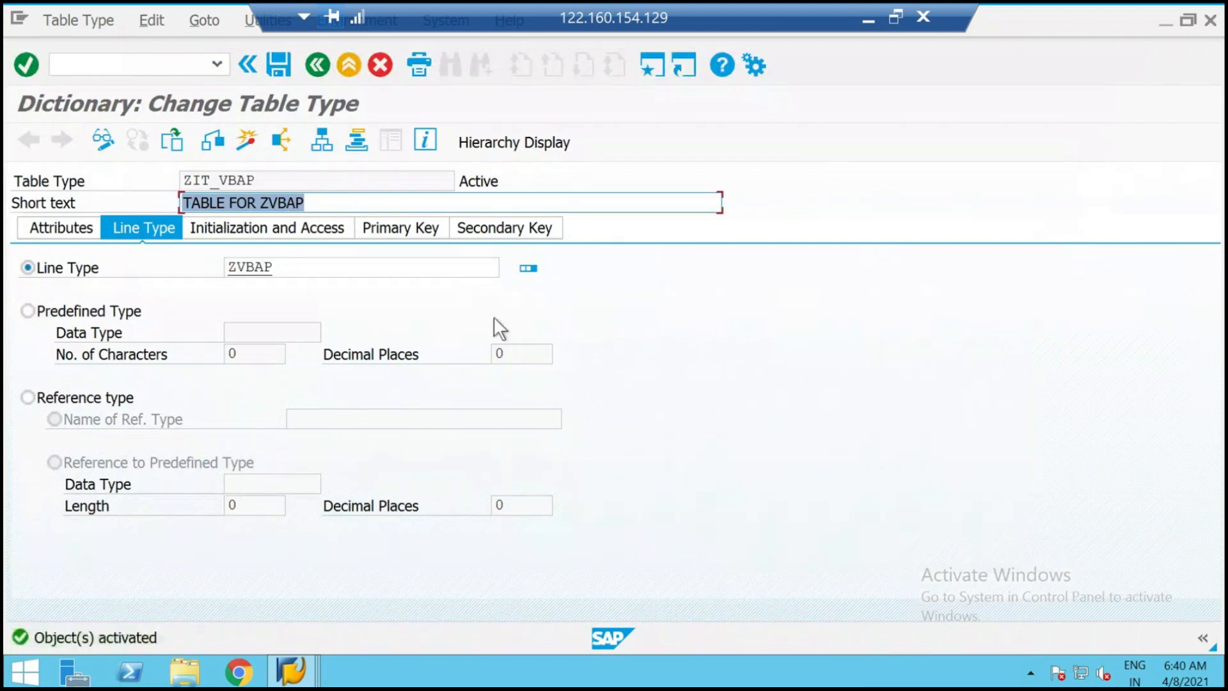
Open SAP Smart Forms in a new session with the command /OSMARTFORMS.
click(135, 65)
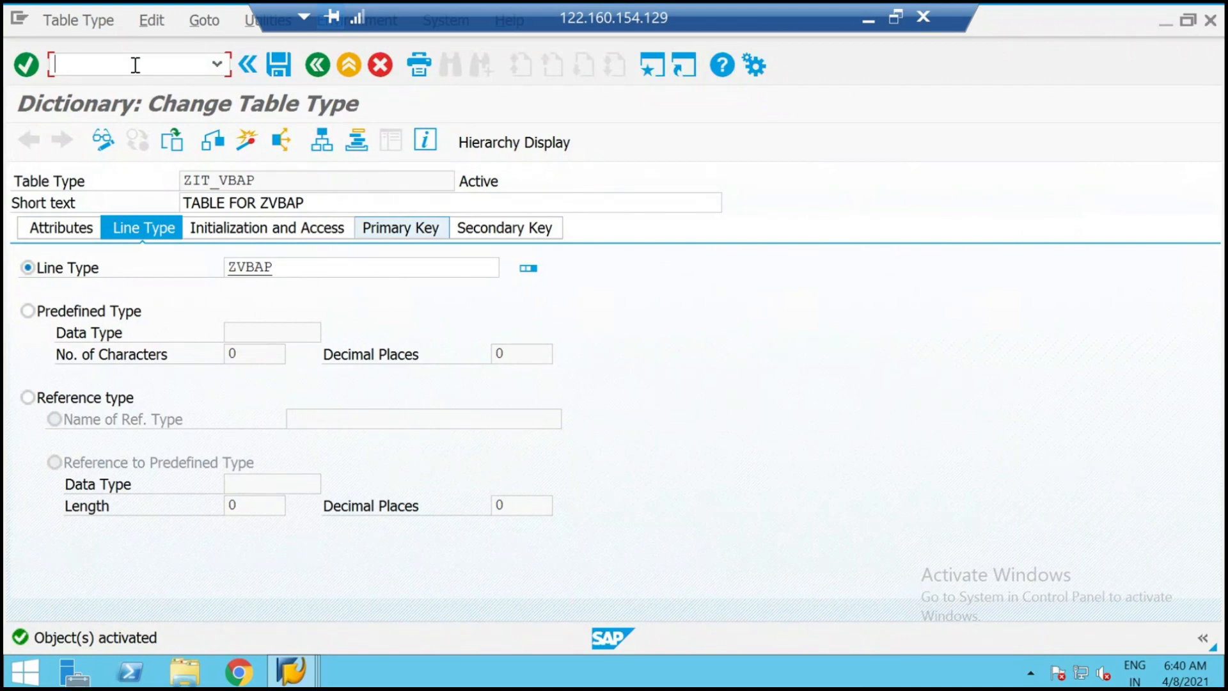
text(/OSMARTFORMS)
key(Return)
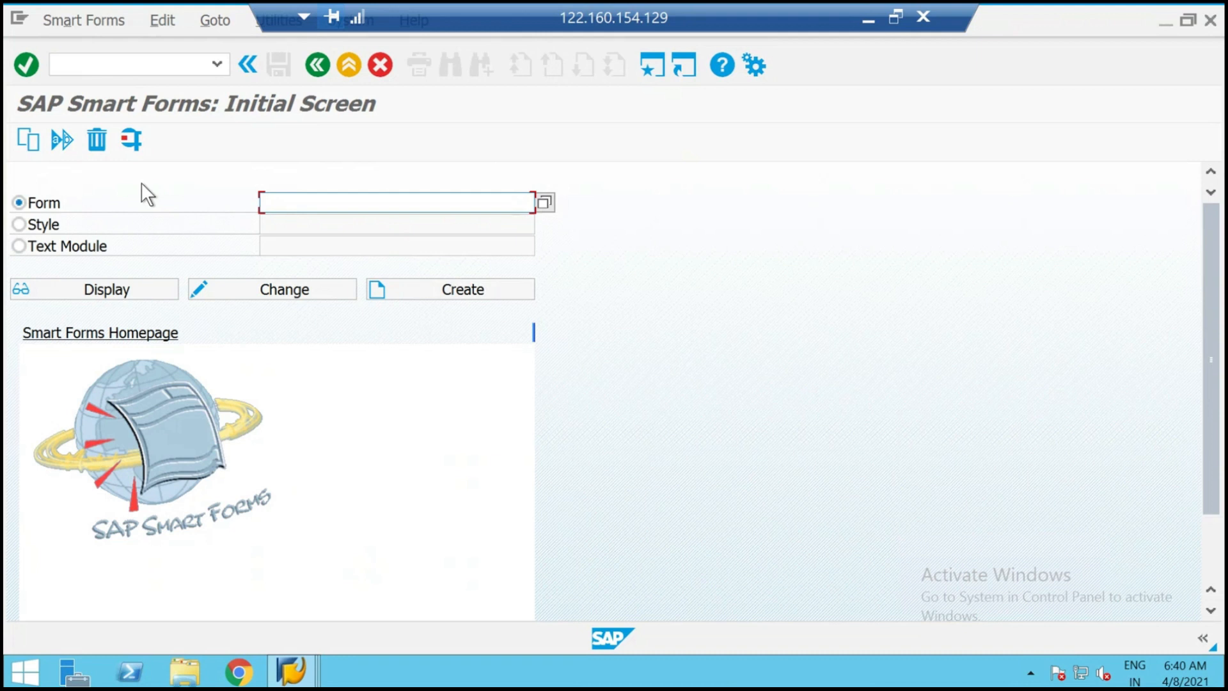
Create a new Smart Forms style named ZMSTYLE.
click(33, 224)
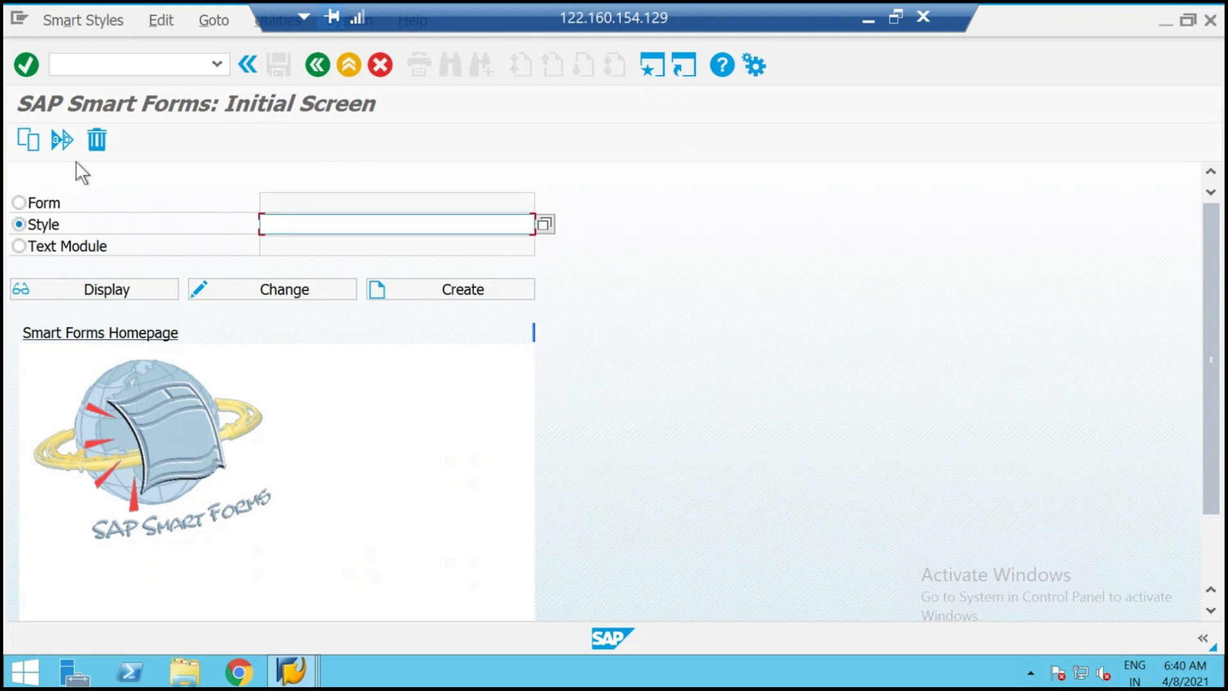
text(ZMSTYLE)
click(468, 290)
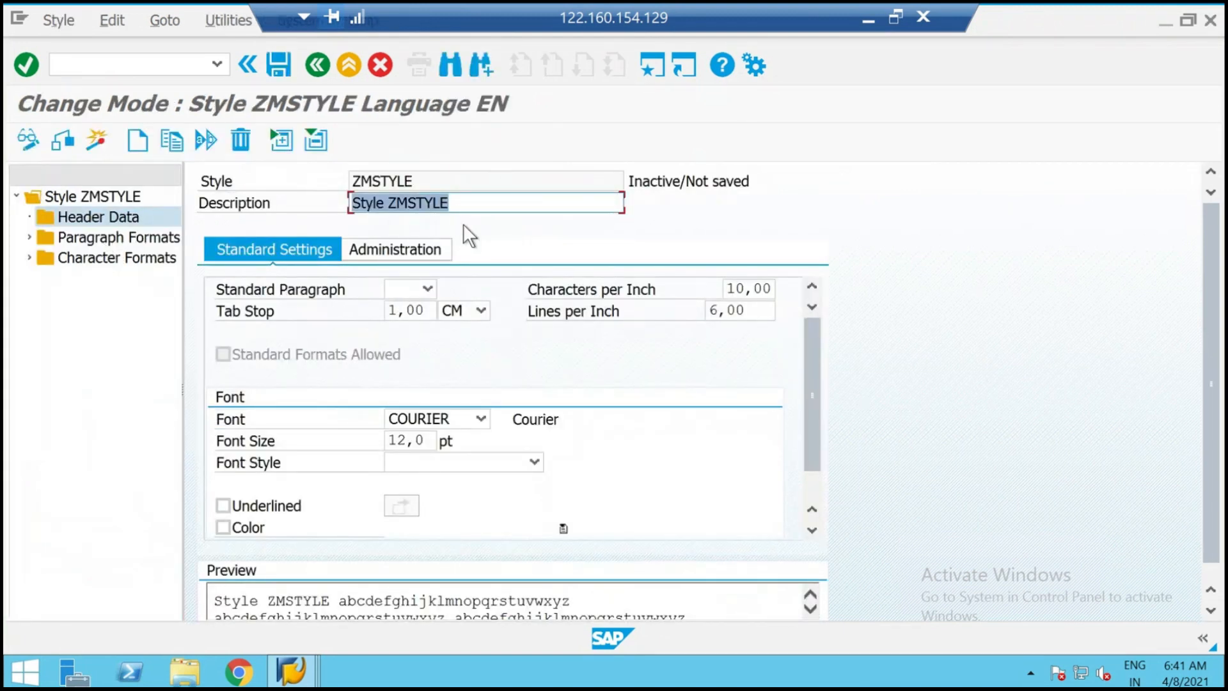
Create the paragraph format P1 in the style ZMSTYLE with the description PARA FORMAT.
click(430, 289)
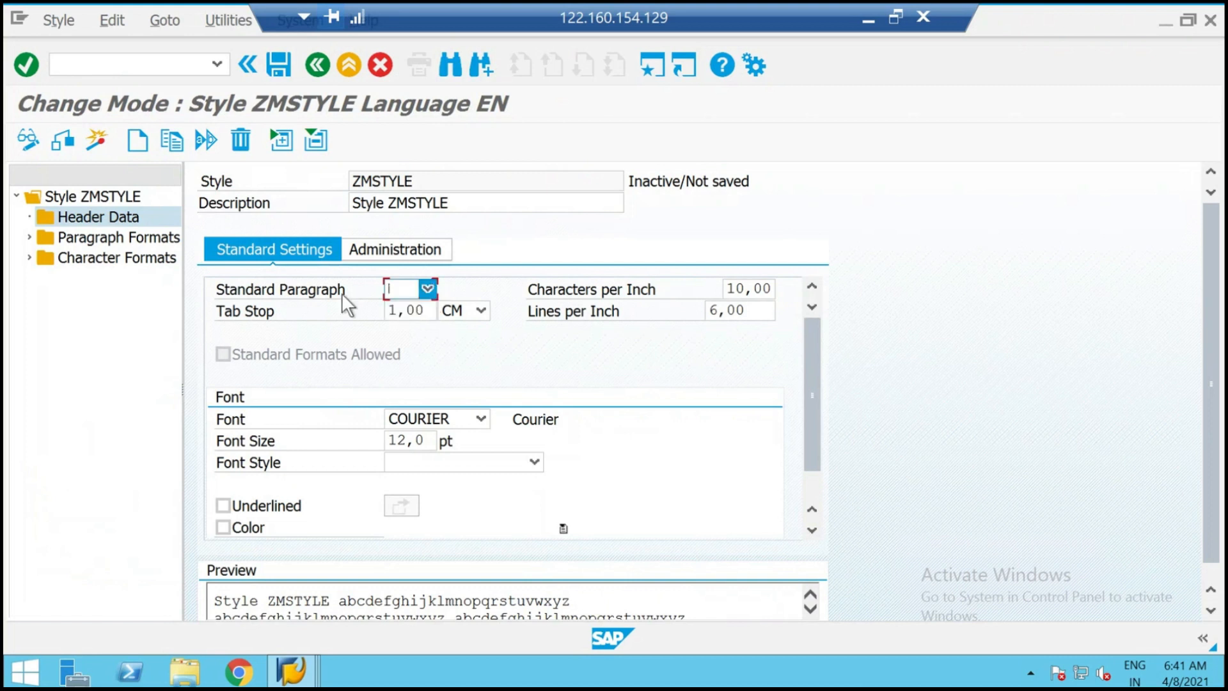
double_click(75, 239)
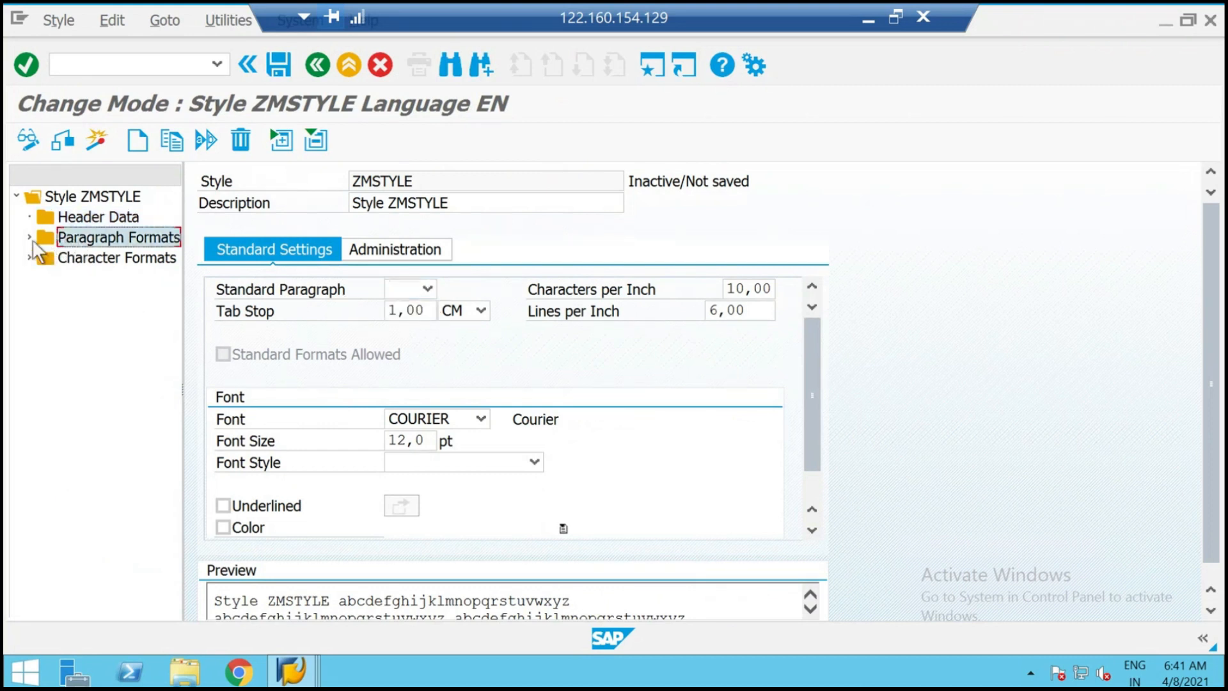
right_click(85, 235)
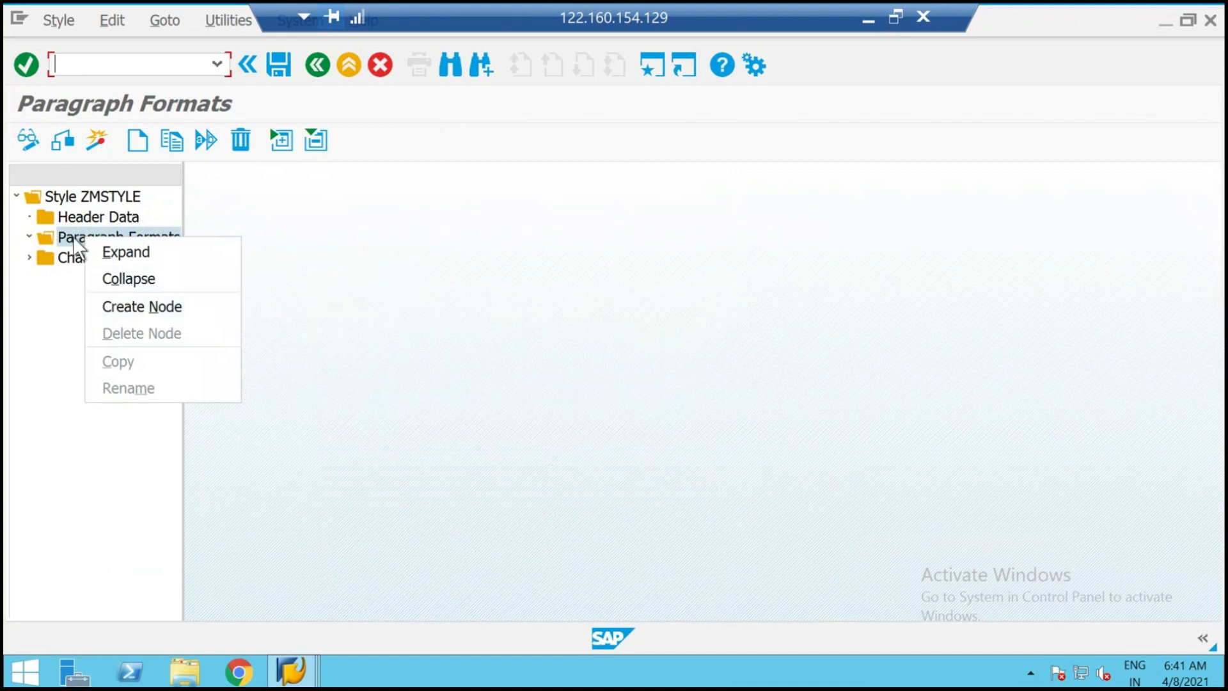
right_click(73, 236)
click(135, 309)
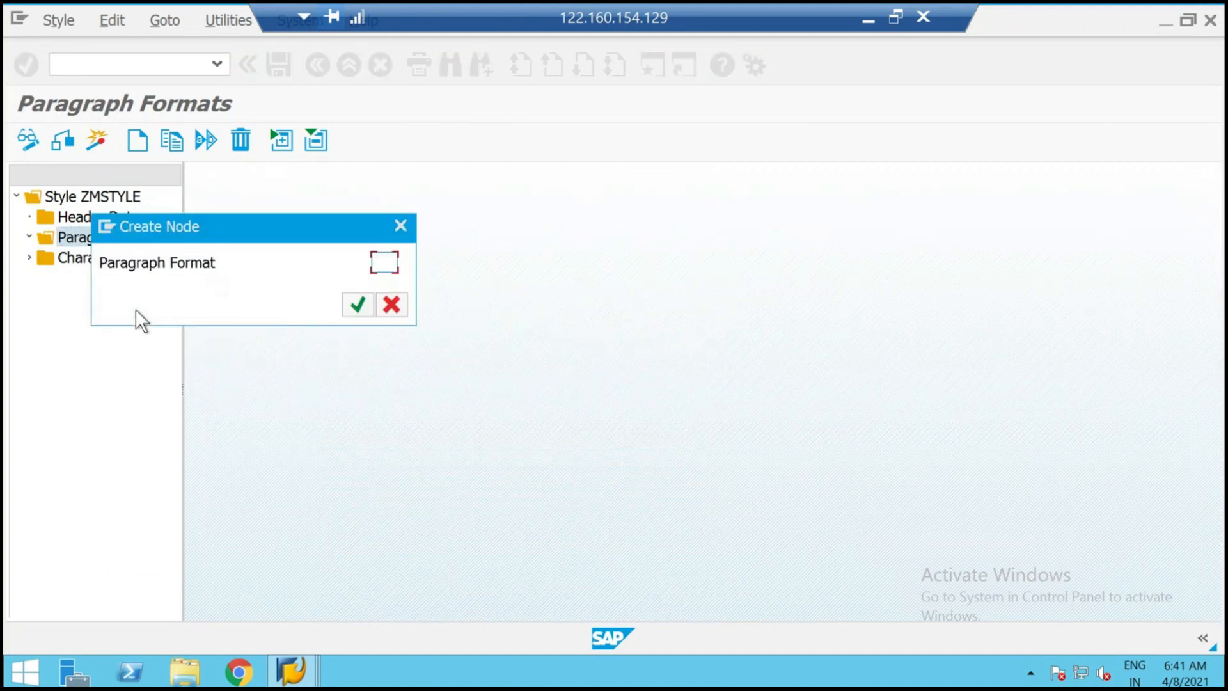
text(P1)
click(367, 307)
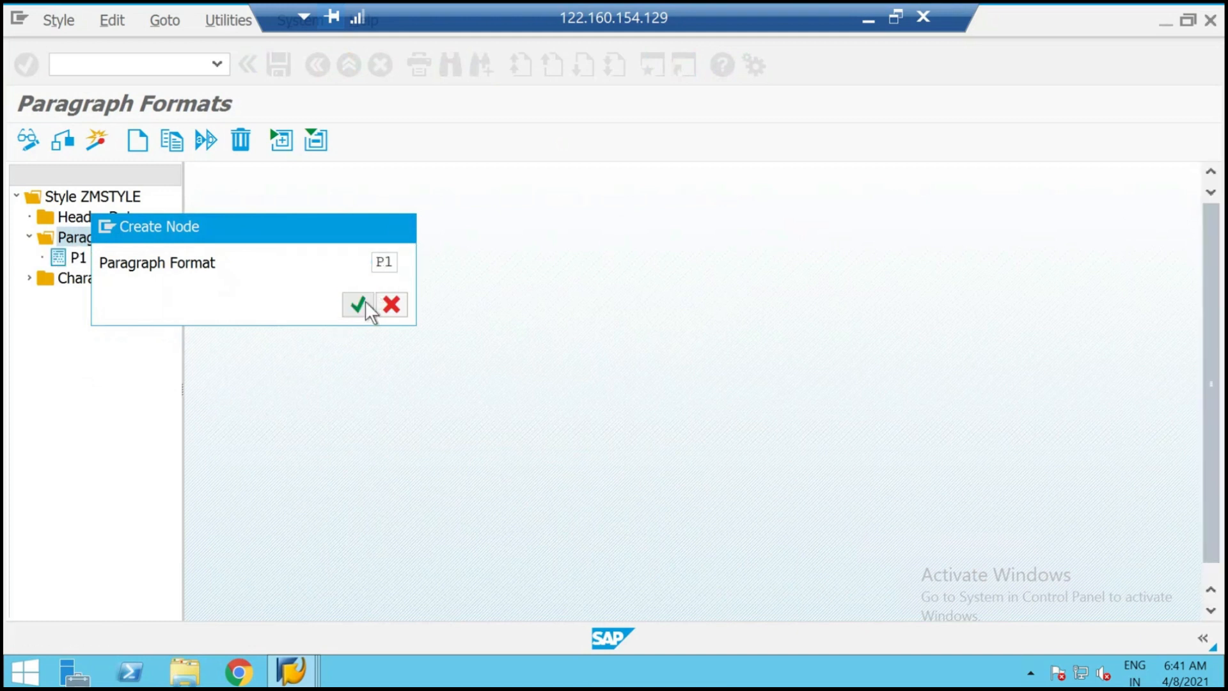
text(PARA FORMAT)
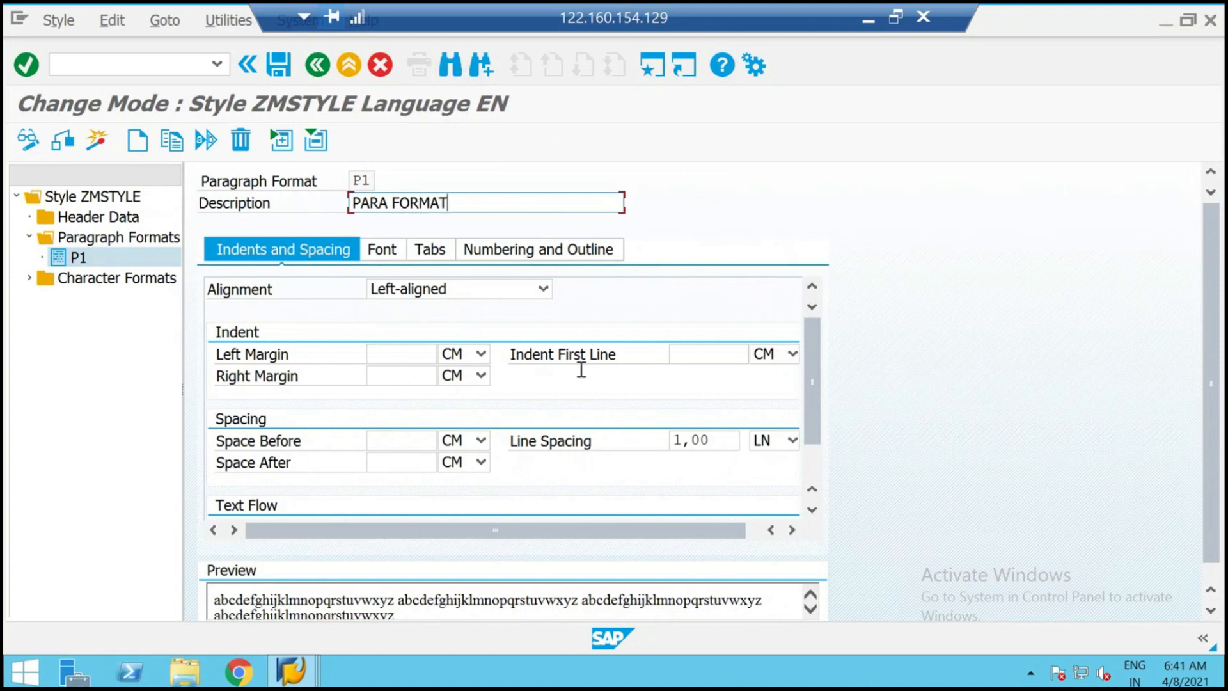
Set the font of paragraph format P1 to COURIER, size 16 pt, style Bold.
scroll(674, 368, down, 1)
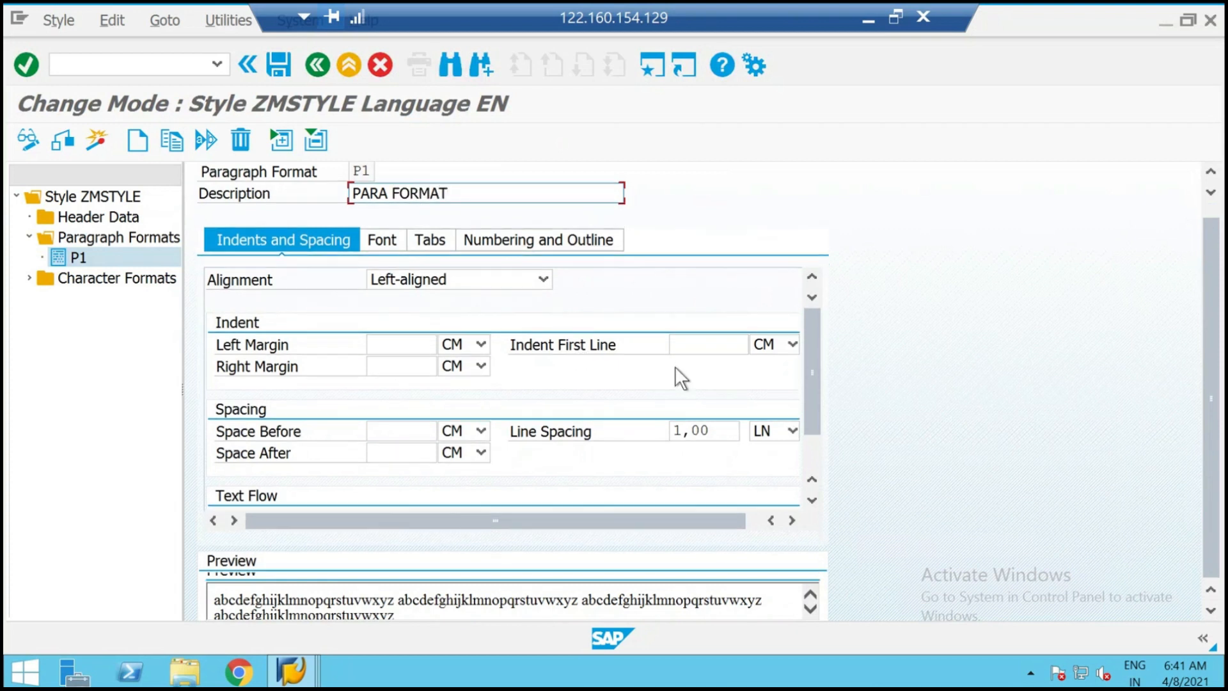
click(371, 234)
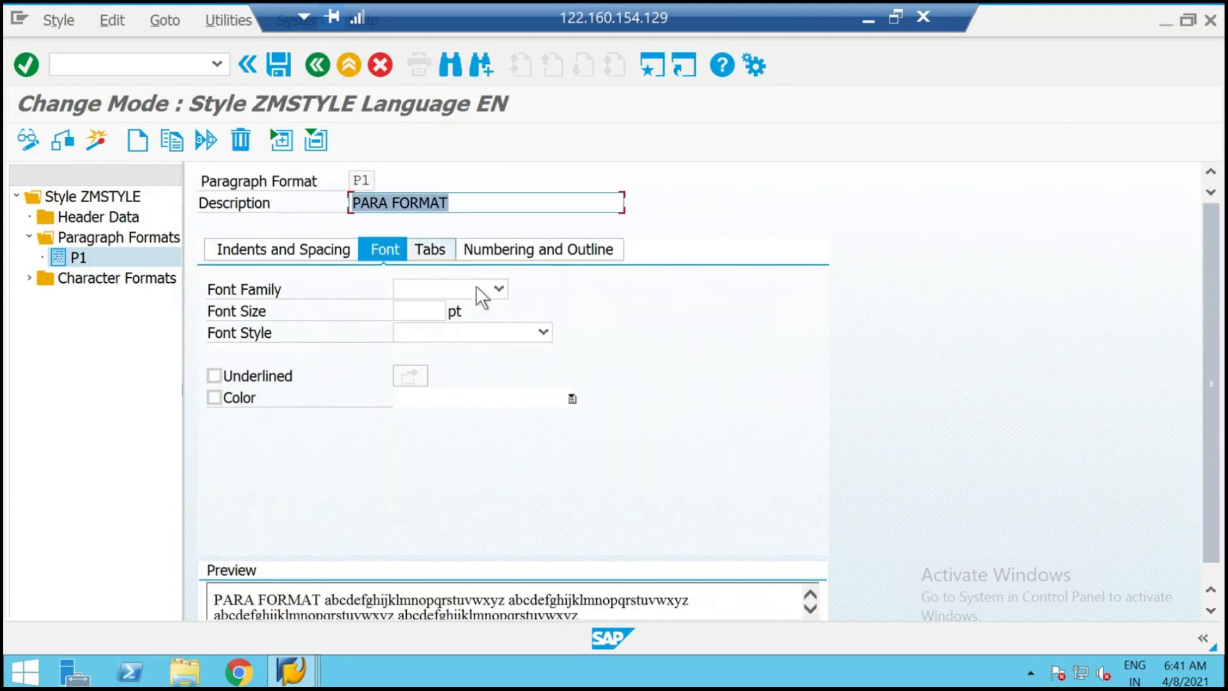
click(498, 291)
scroll(448, 416, down, 3)
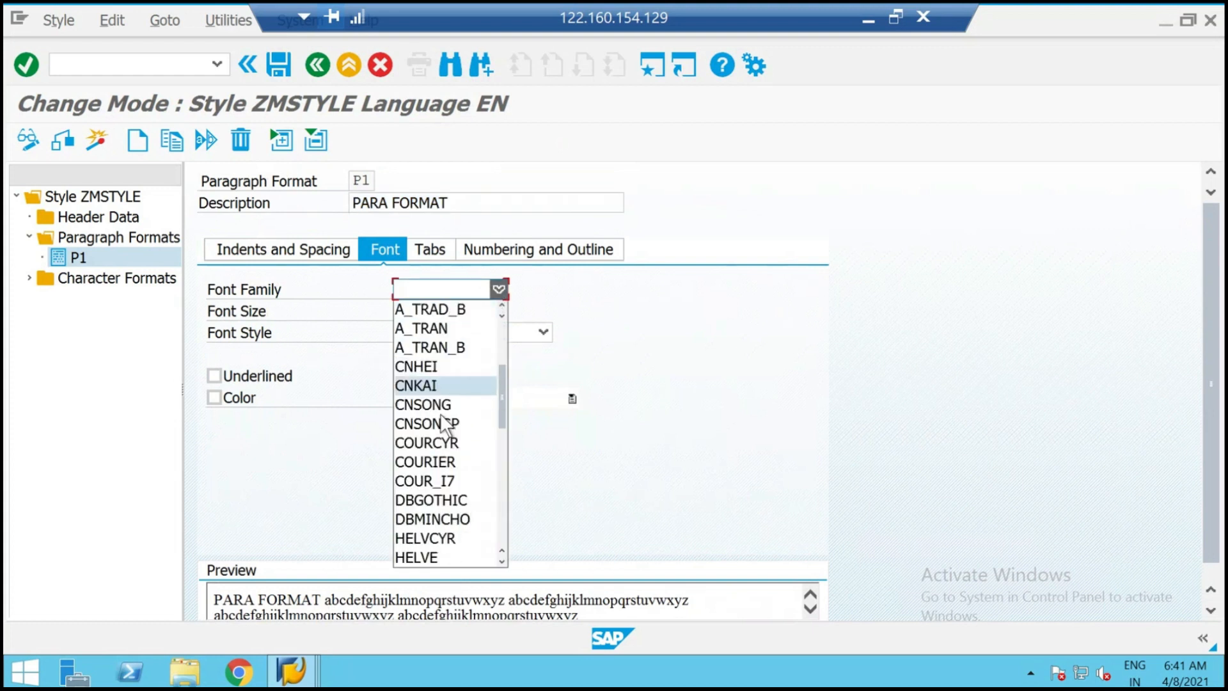
click(428, 461)
click(427, 306)
text(16)
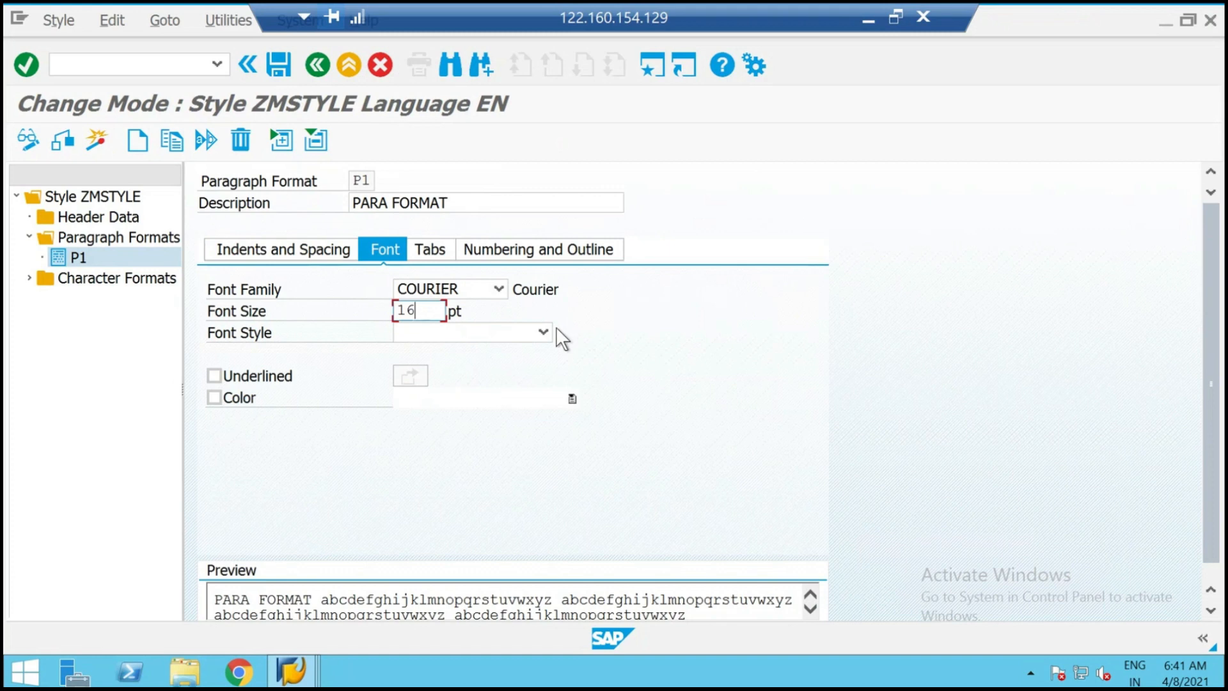
click(543, 332)
click(474, 369)
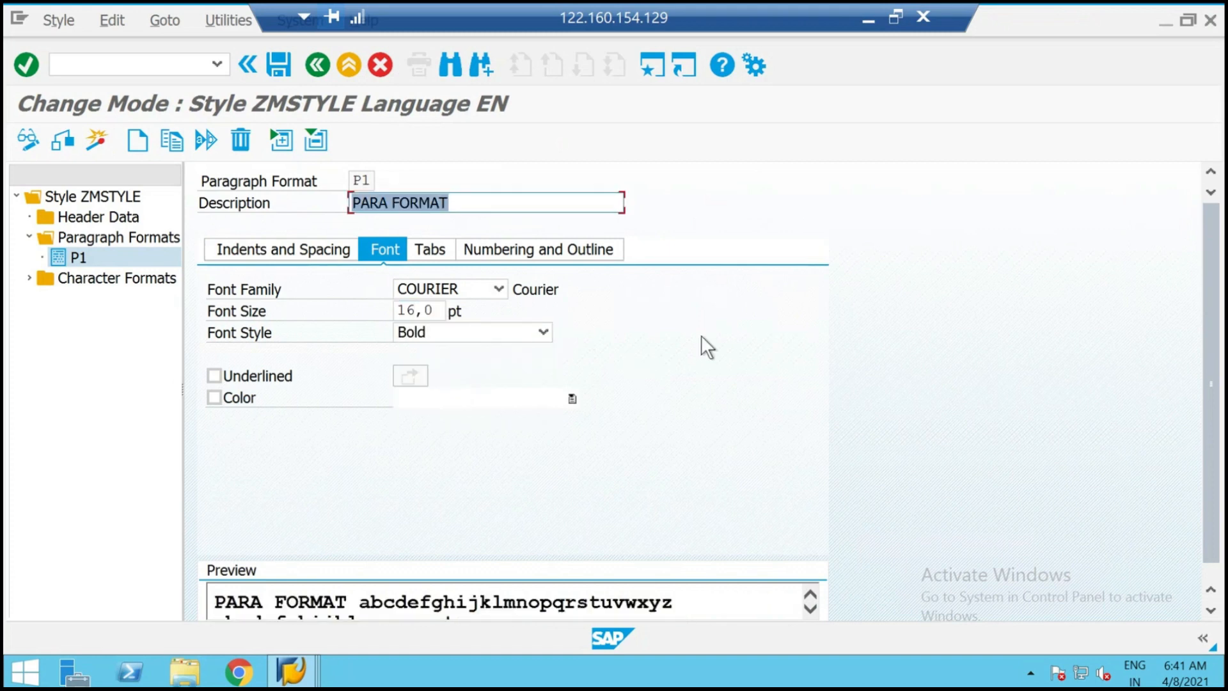
Enable a font color for paragraph format P1 and choose dark green.
click(214, 398)
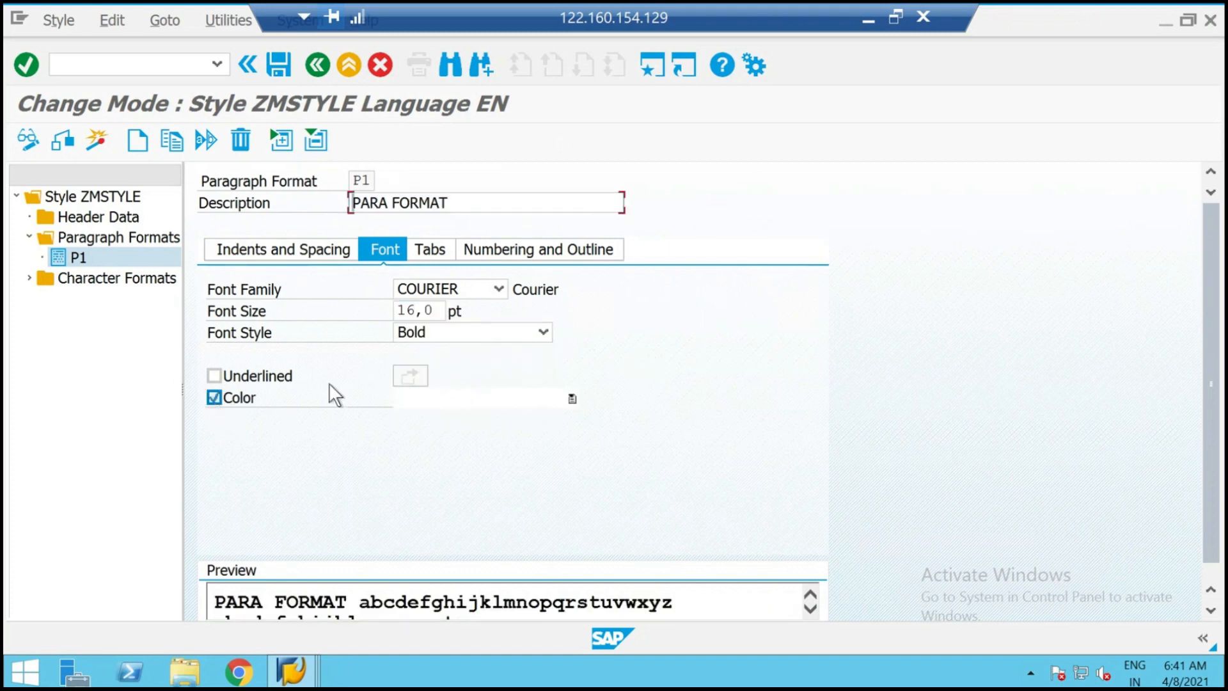
click(536, 400)
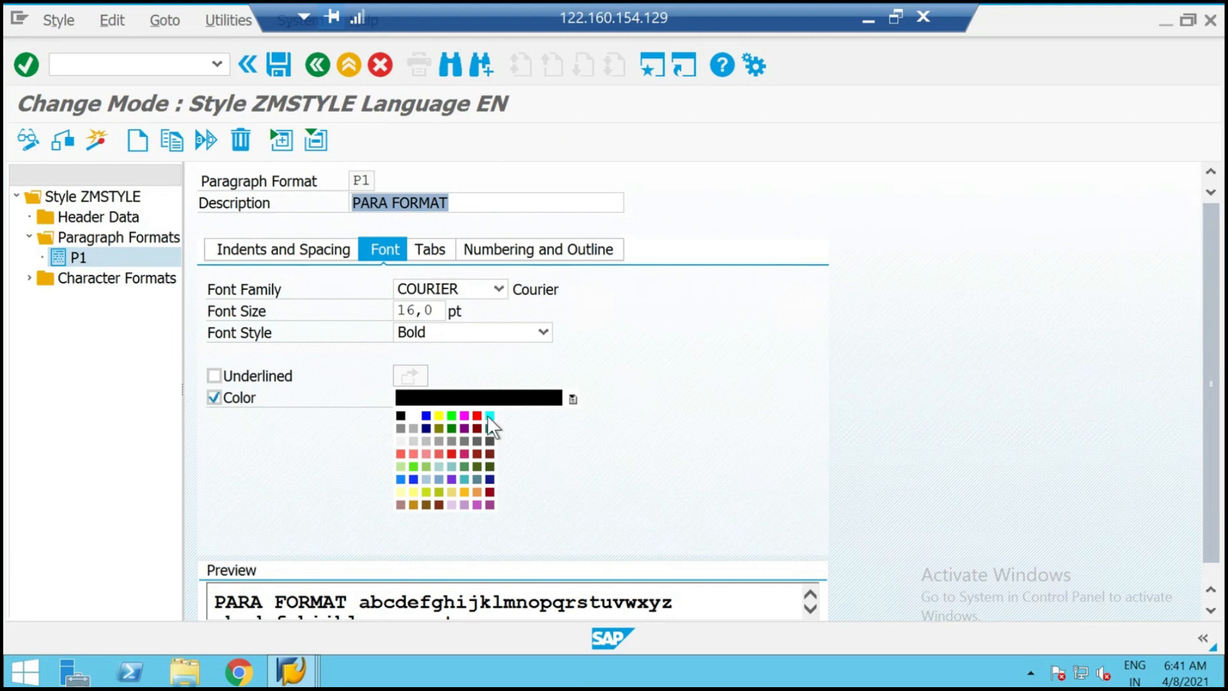
click(451, 428)
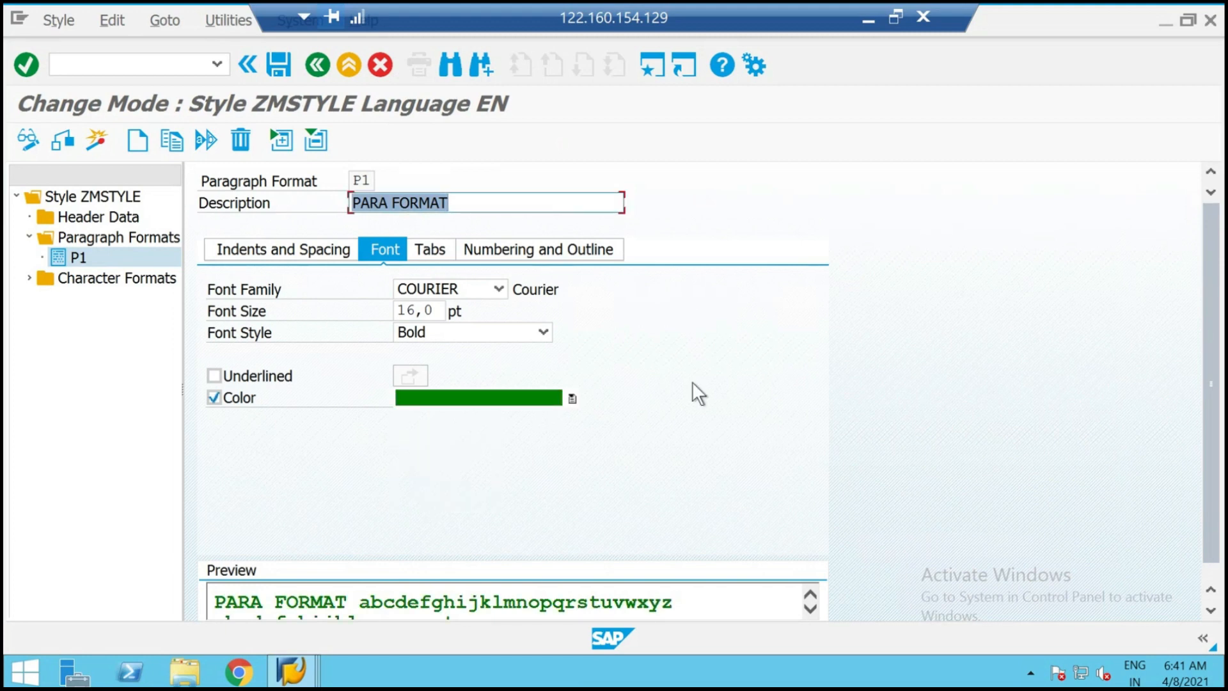
View the tab settings of P1 and save the style ZMSTYLE in package $TMP.
click(448, 254)
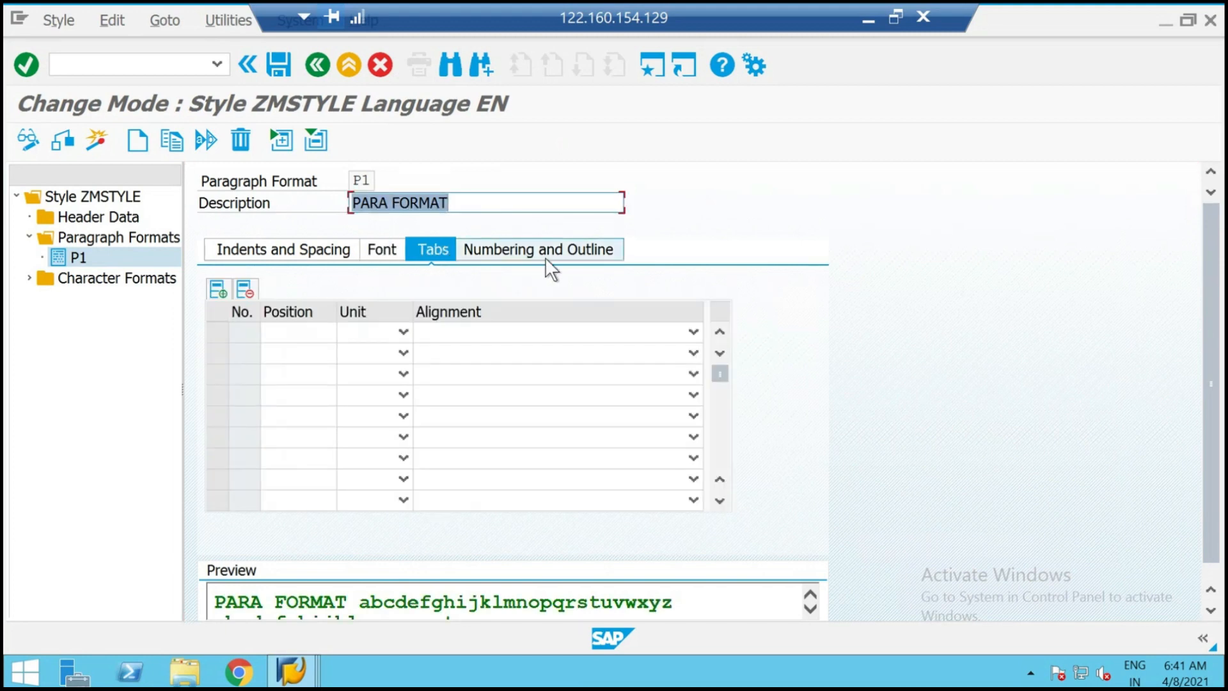
scroll(940, 352, down, 1)
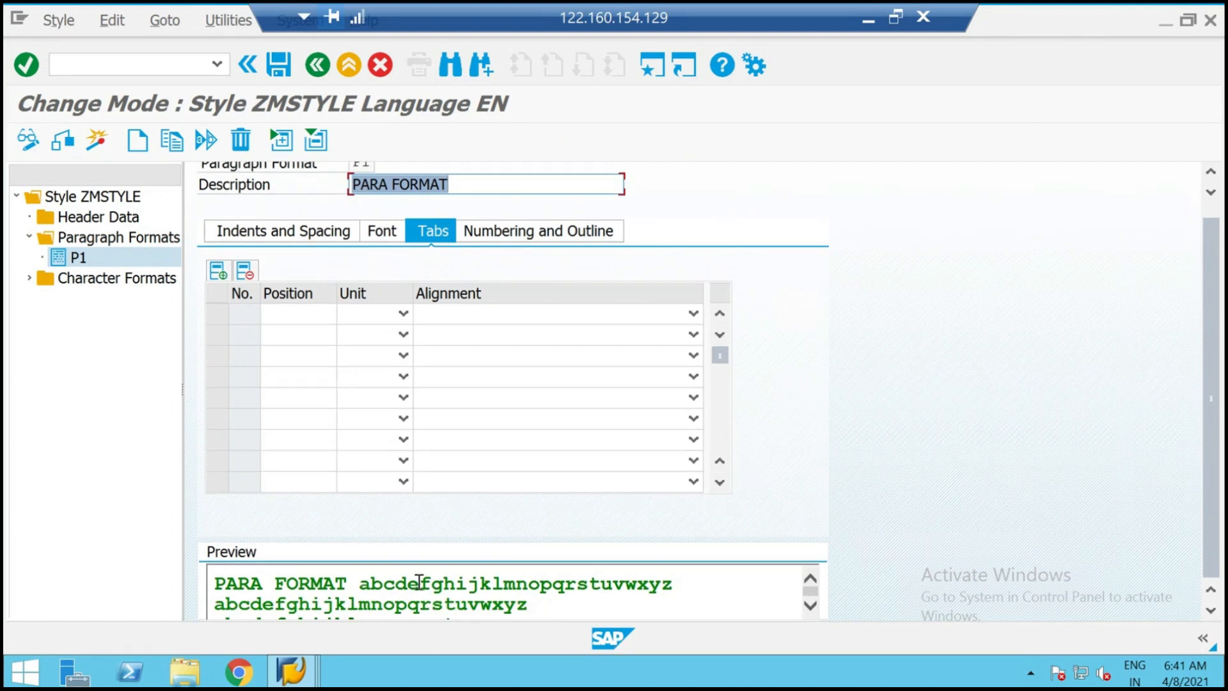
scroll(625, 515, up, 1)
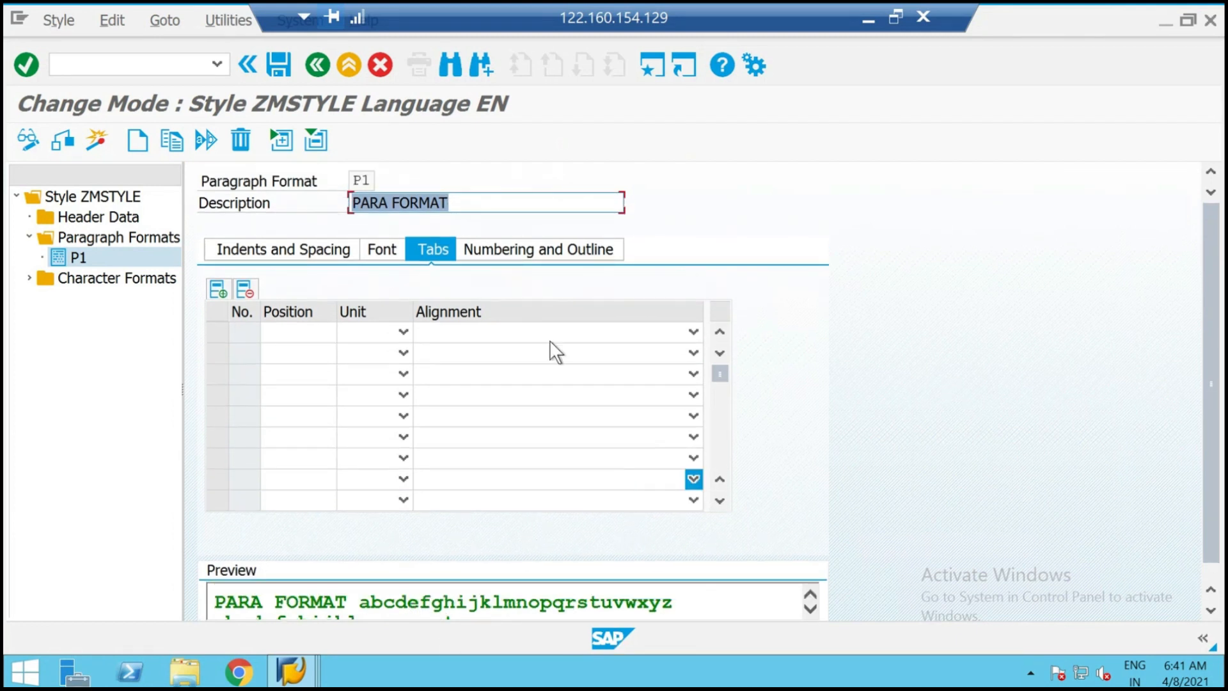
click(279, 61)
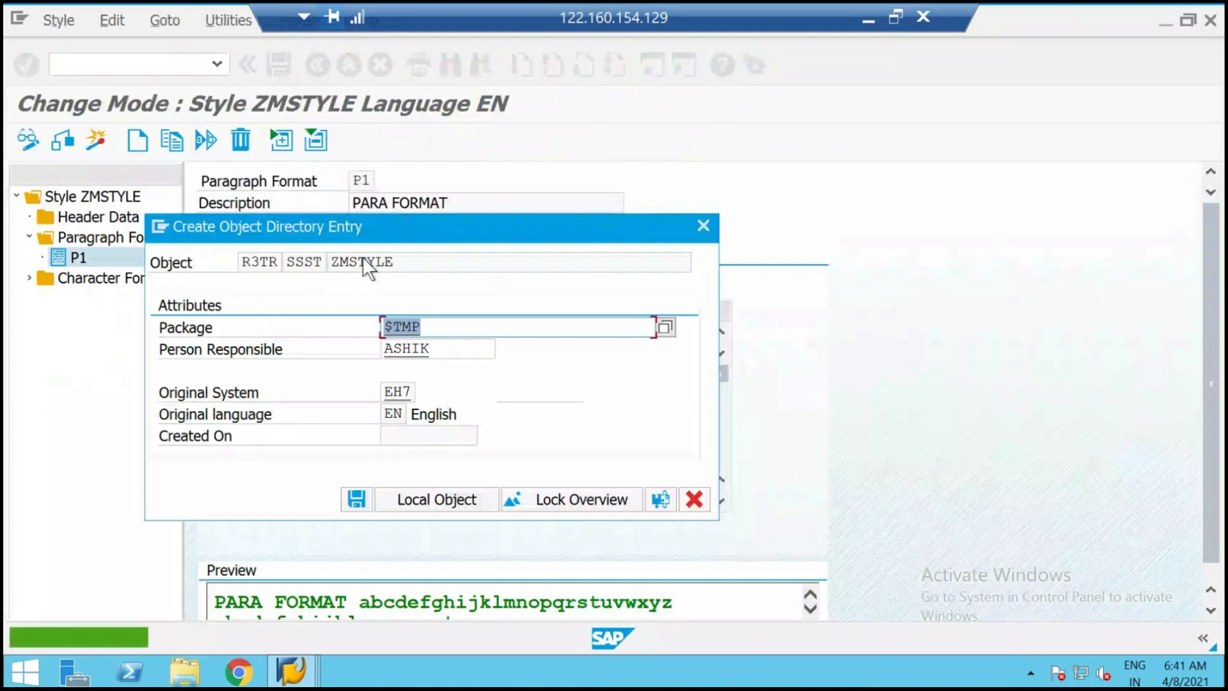
key(Return)
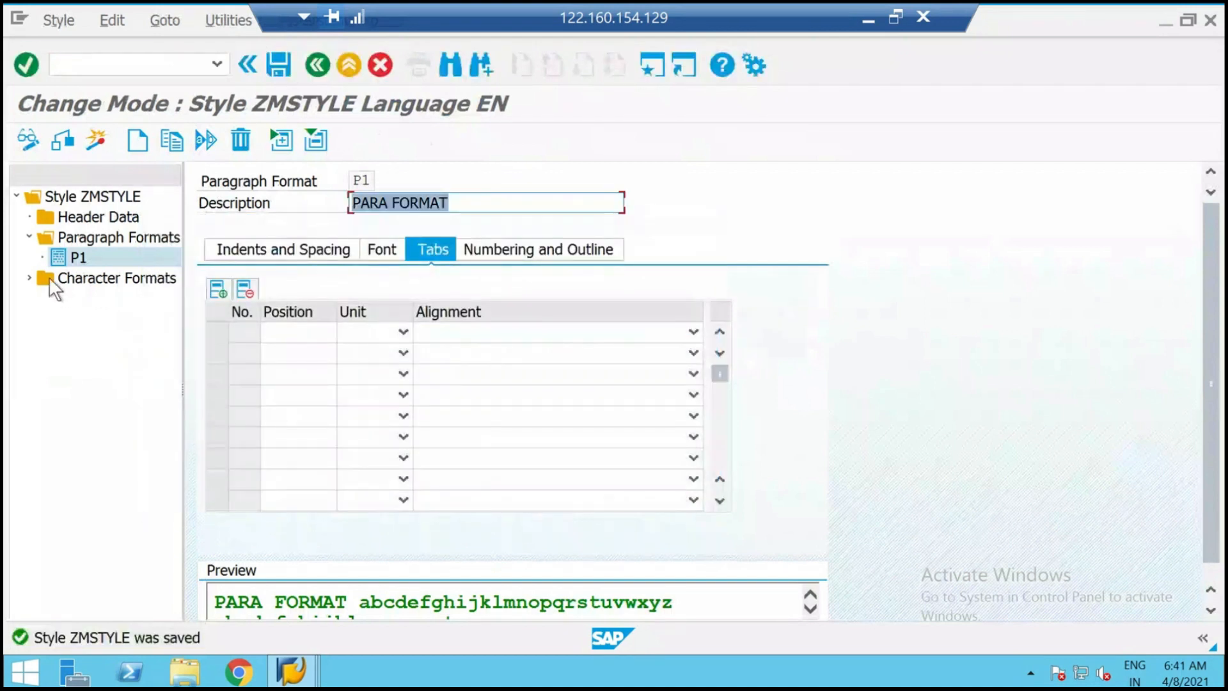
Create the character format C1 in the style ZMSTYLE with the description CHAR FORMAT.
right_click(74, 280)
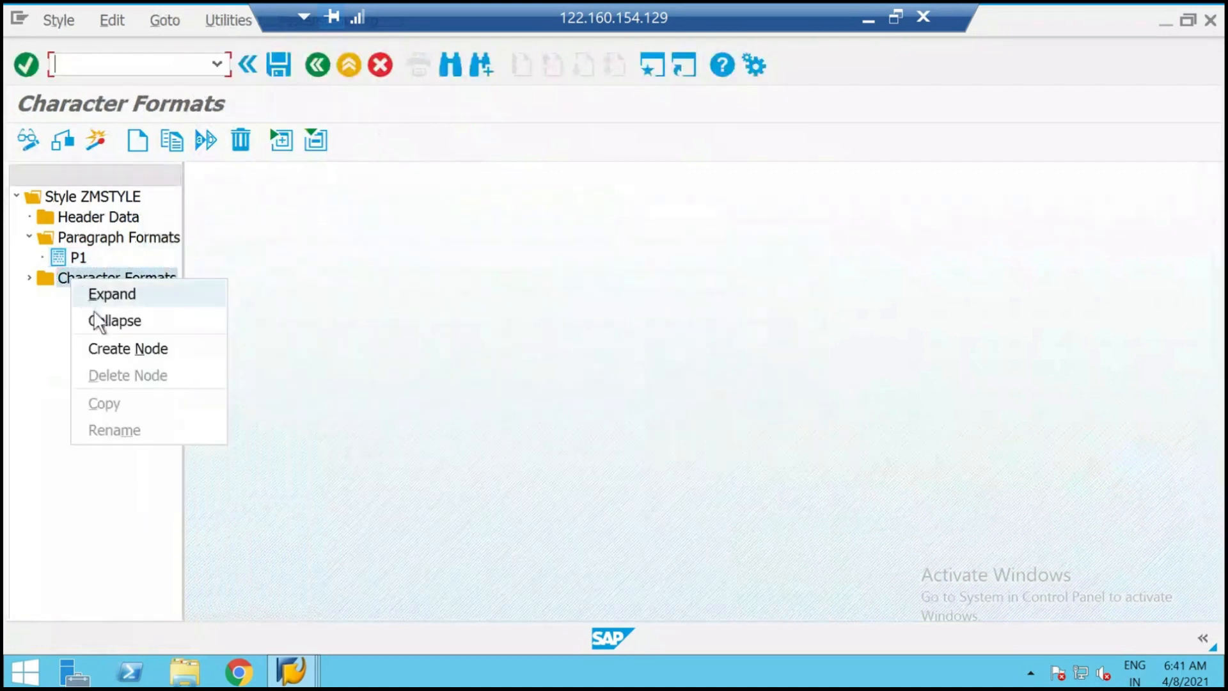
click(115, 349)
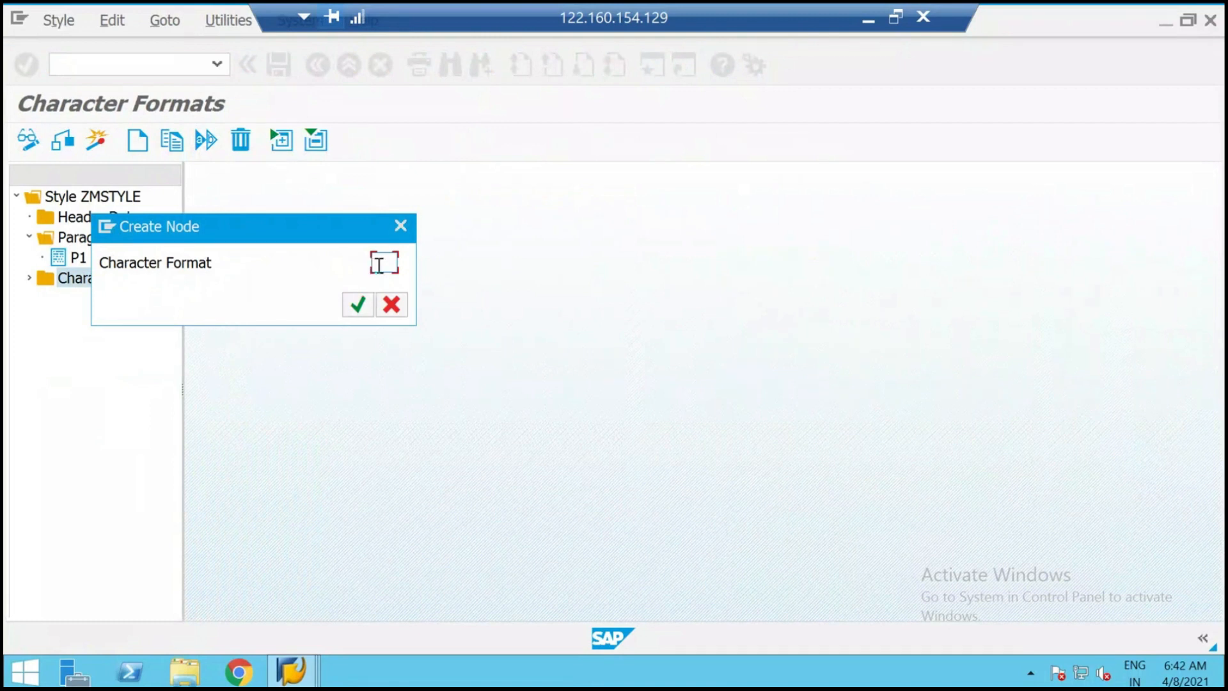
text(C1)
click(363, 304)
text(CHAR FORM)
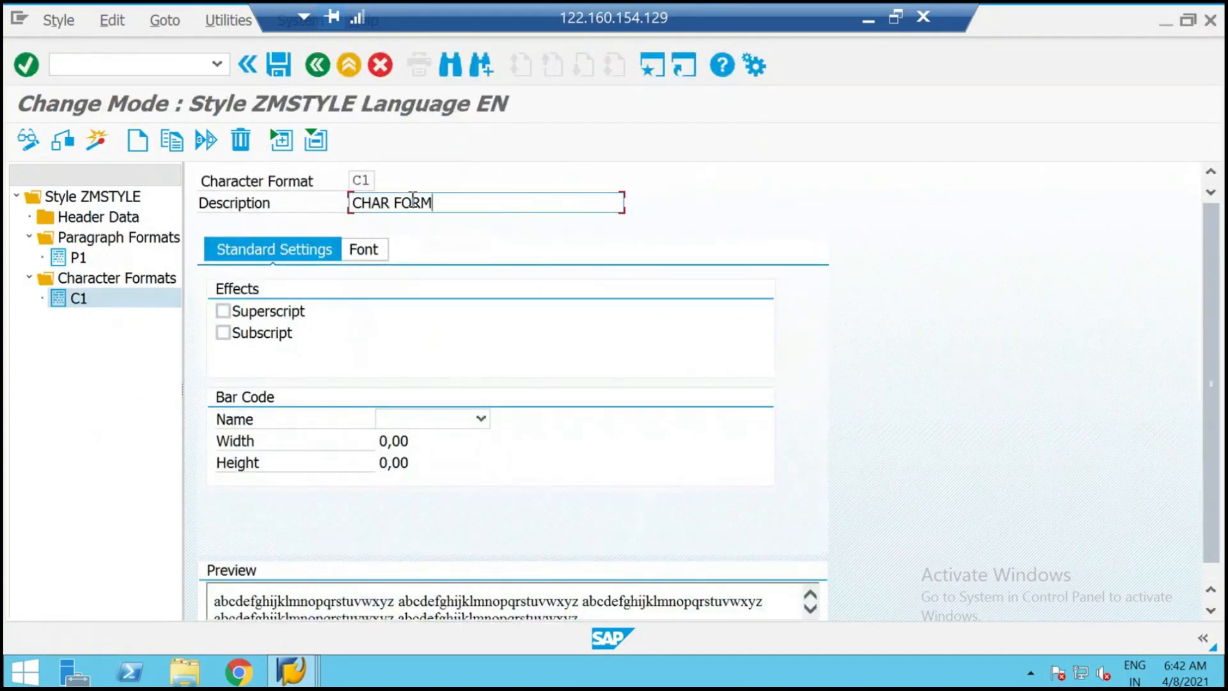
text(AT)
Set the font of character format C1 to TIMES, size 14 pt, style Italic.
scroll(384, 419, down, 1)
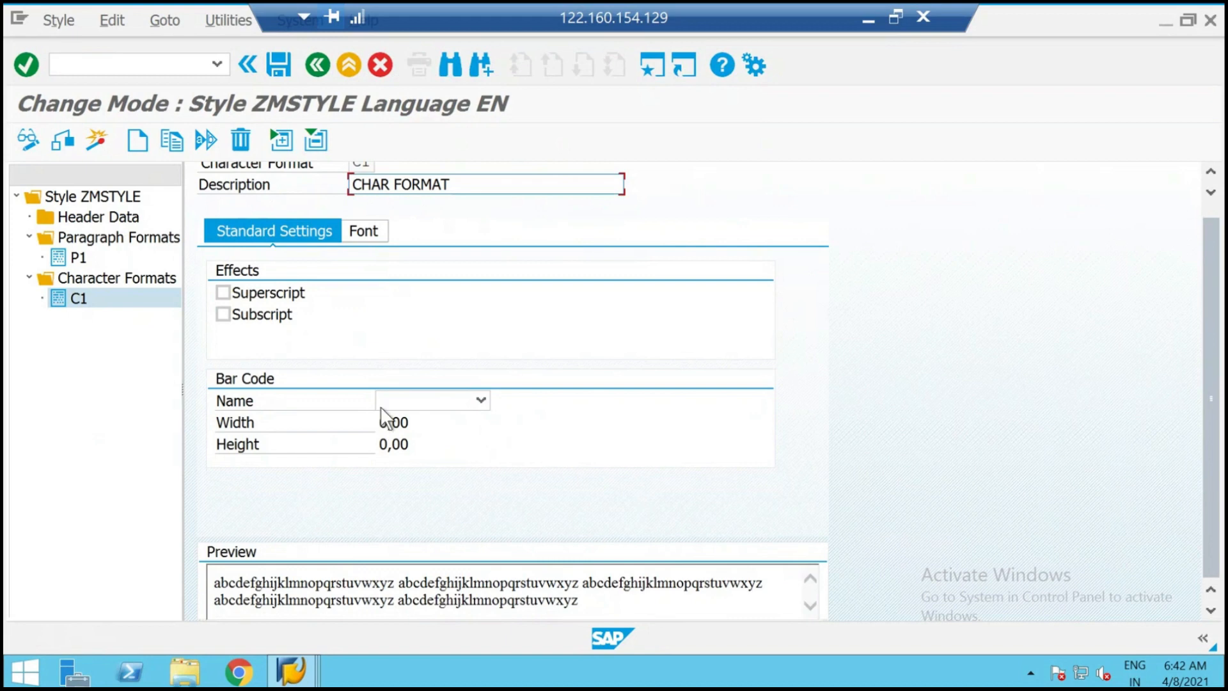
click(355, 232)
click(499, 289)
scroll(436, 427, down, 5)
scroll(435, 425, down, 5)
click(432, 532)
click(417, 312)
text(14)
click(450, 333)
click(433, 410)
Enable a red font color for character format C1 and save the style.
click(215, 398)
click(502, 400)
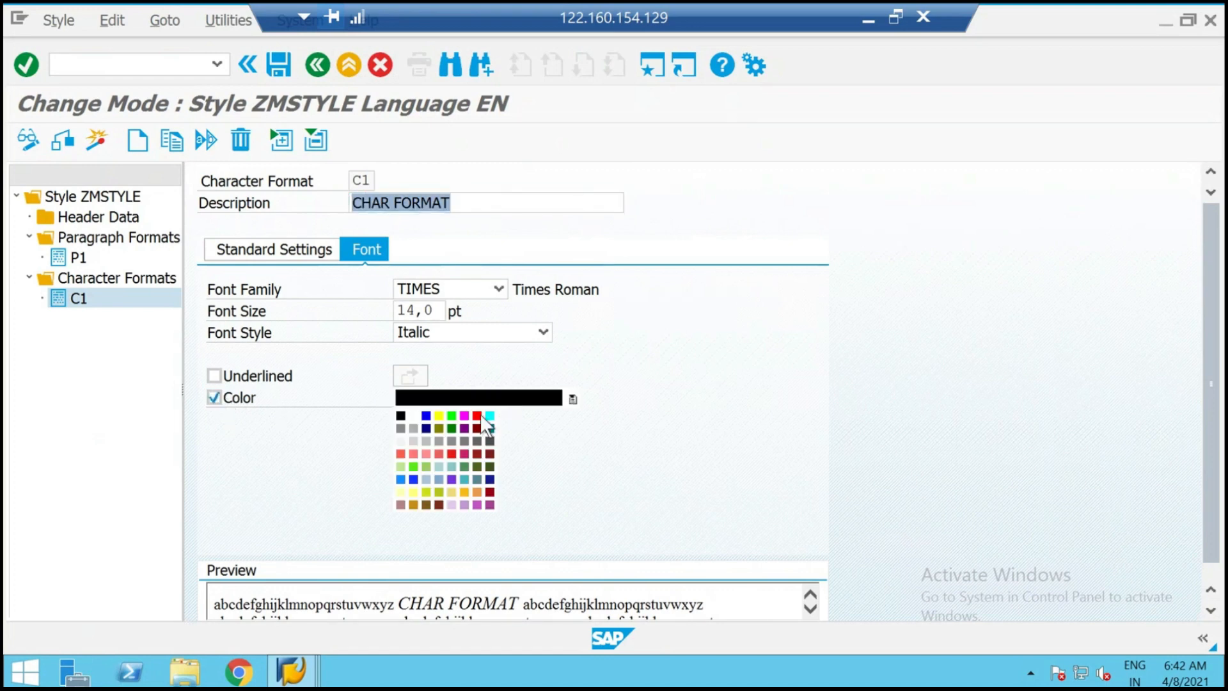
click(477, 416)
click(276, 69)
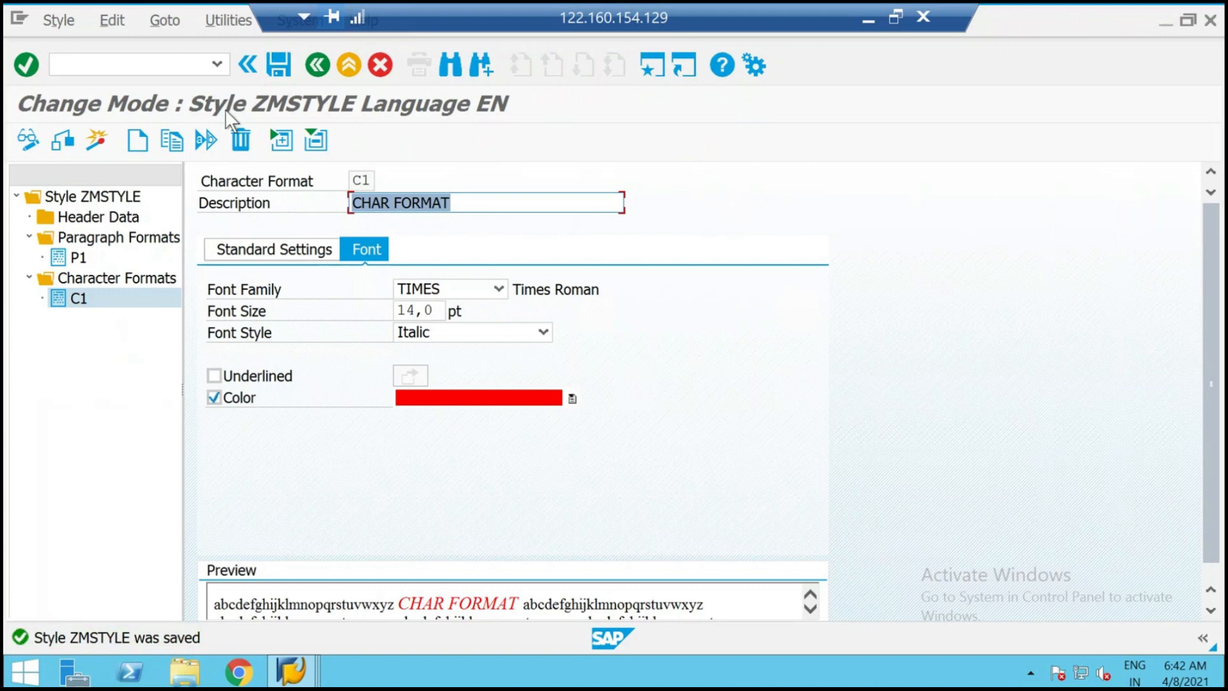
Set the standard paragraph in the header data of style ZMSTYLE to P1.
click(118, 217)
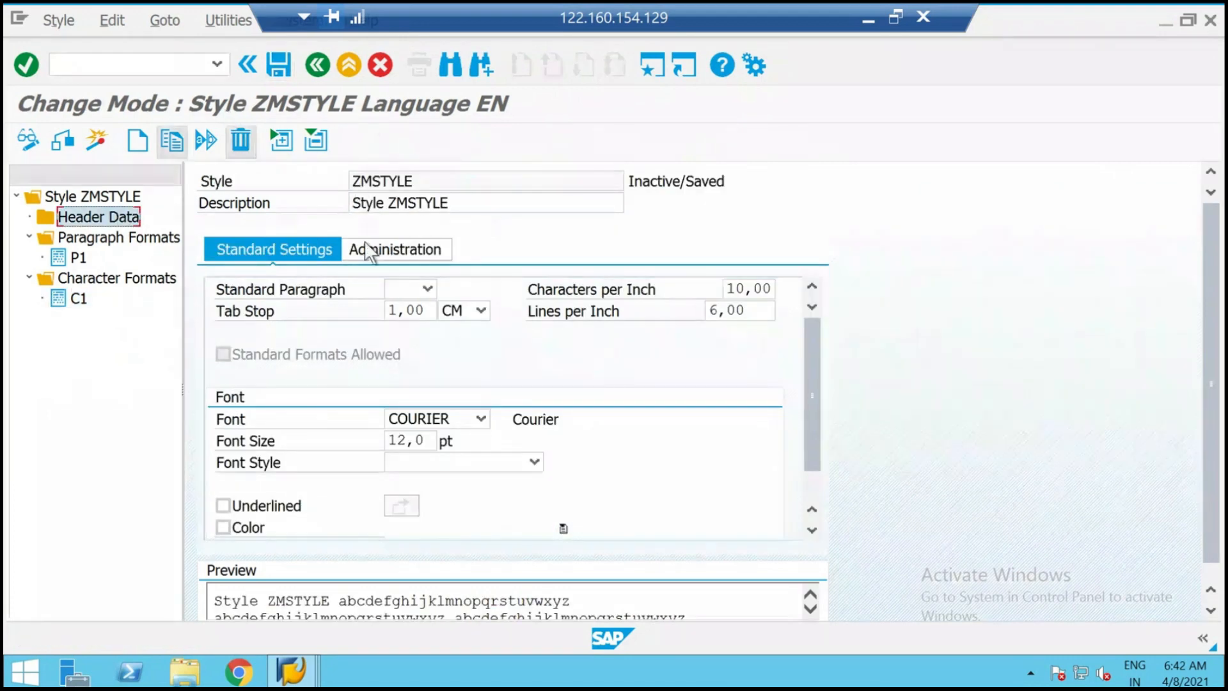
click(427, 289)
click(407, 325)
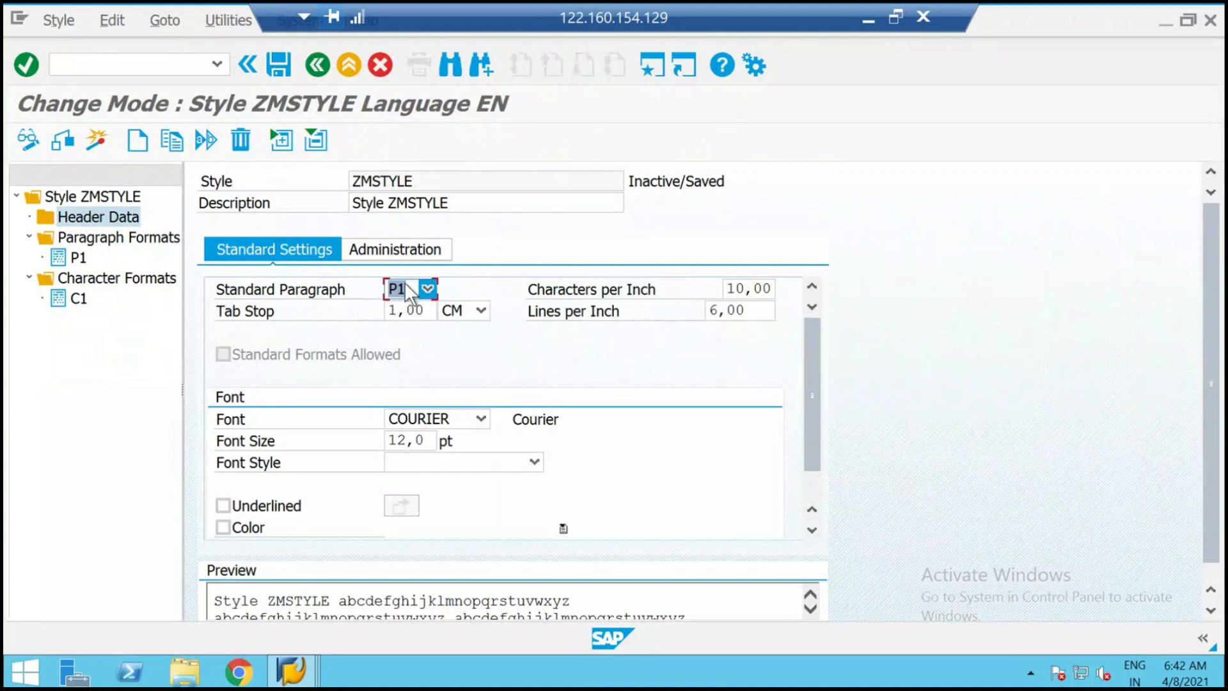
Enable a light red font color in the header data of style ZMSTYLE, keeping P1 as the standard paragraph.
click(428, 290)
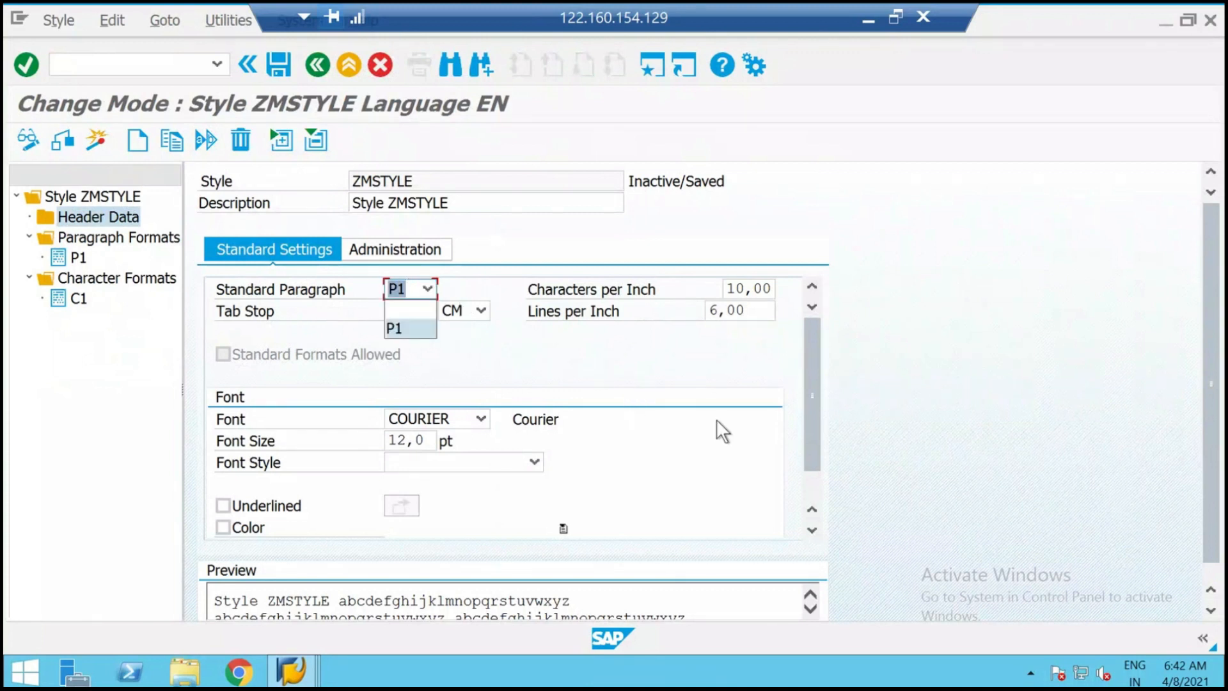
click(651, 462)
drag(812, 389, 808, 498)
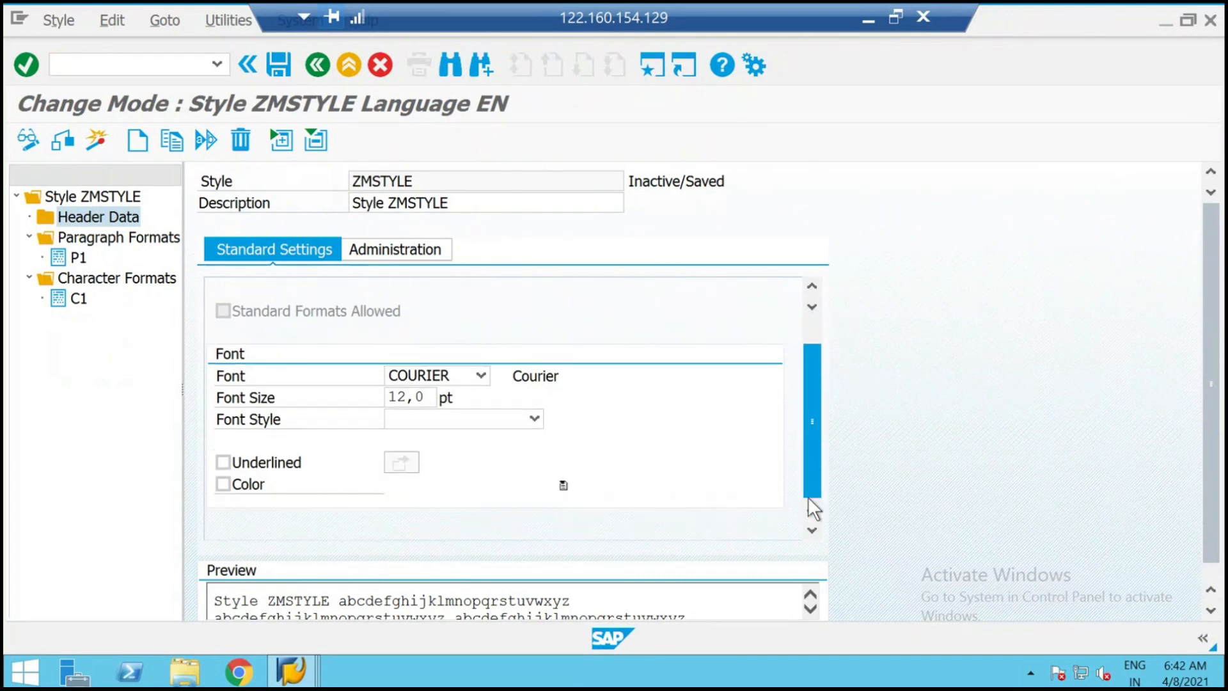
scroll(820, 356, up, 2)
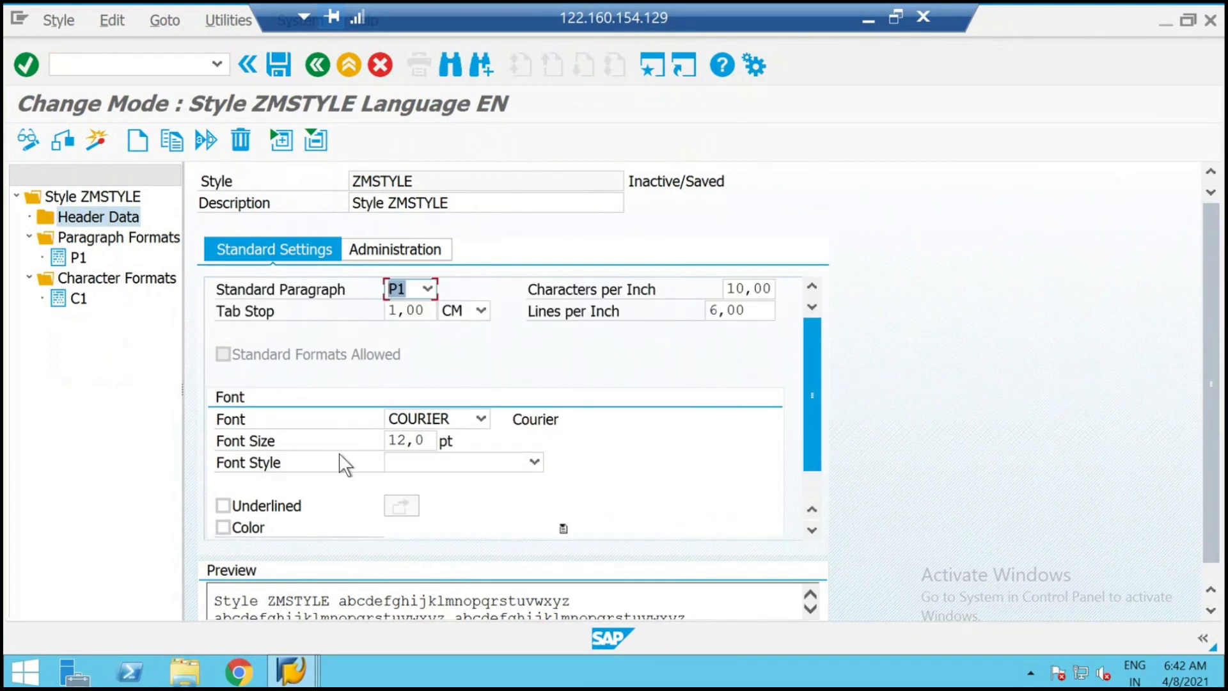
click(223, 527)
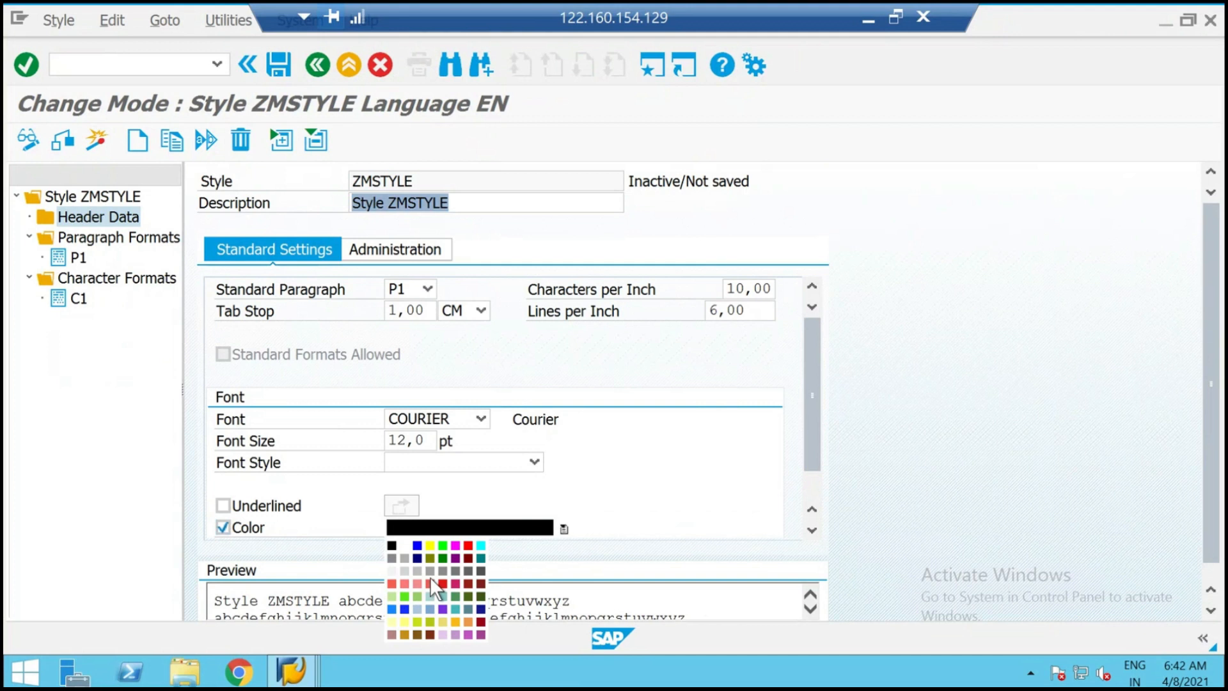
click(431, 582)
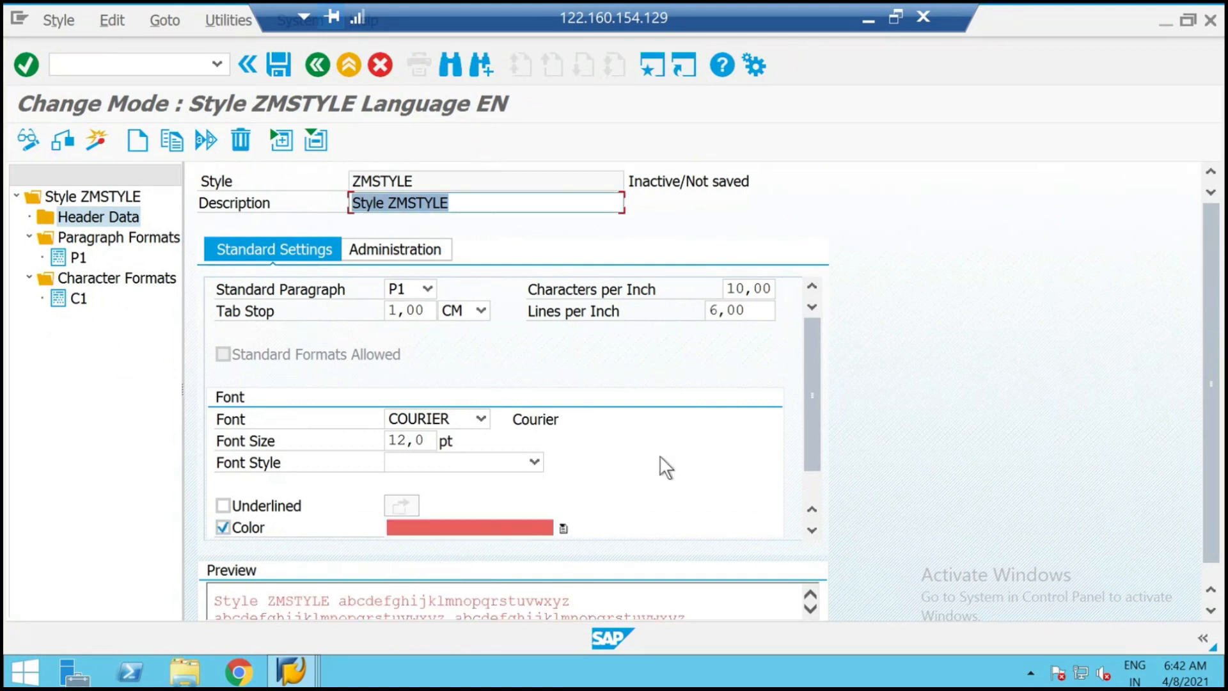
Save and activate the style ZMSTYLE, and copy its name.
click(409, 244)
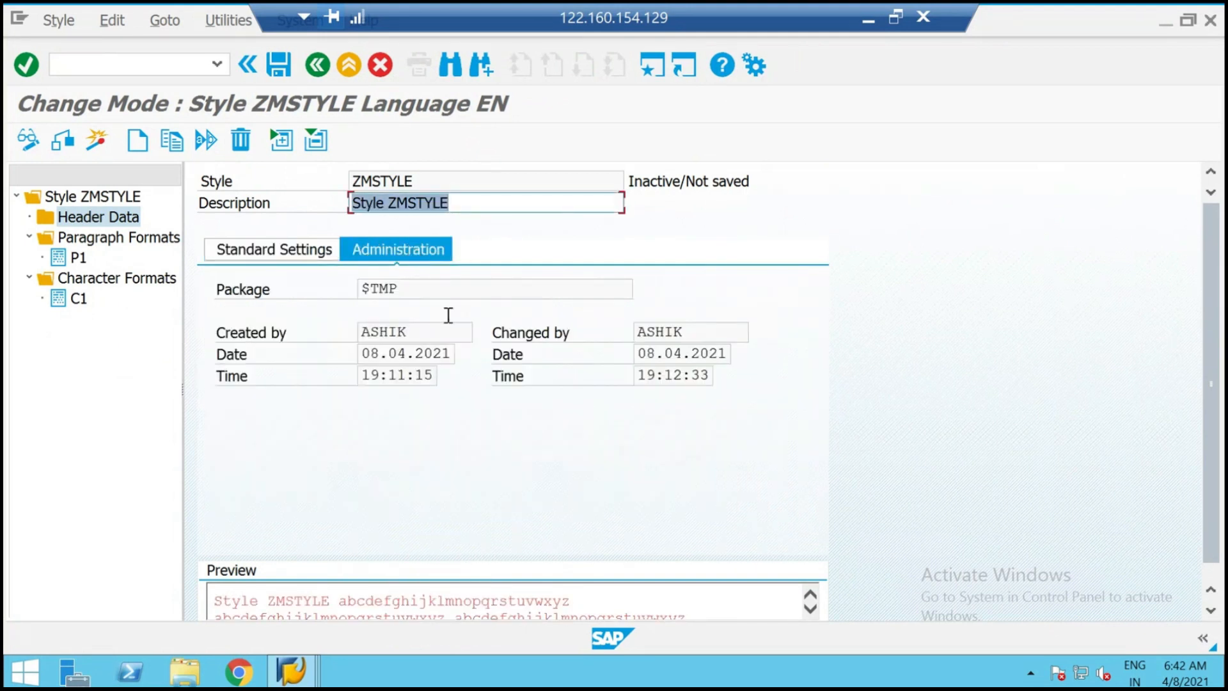
click(278, 64)
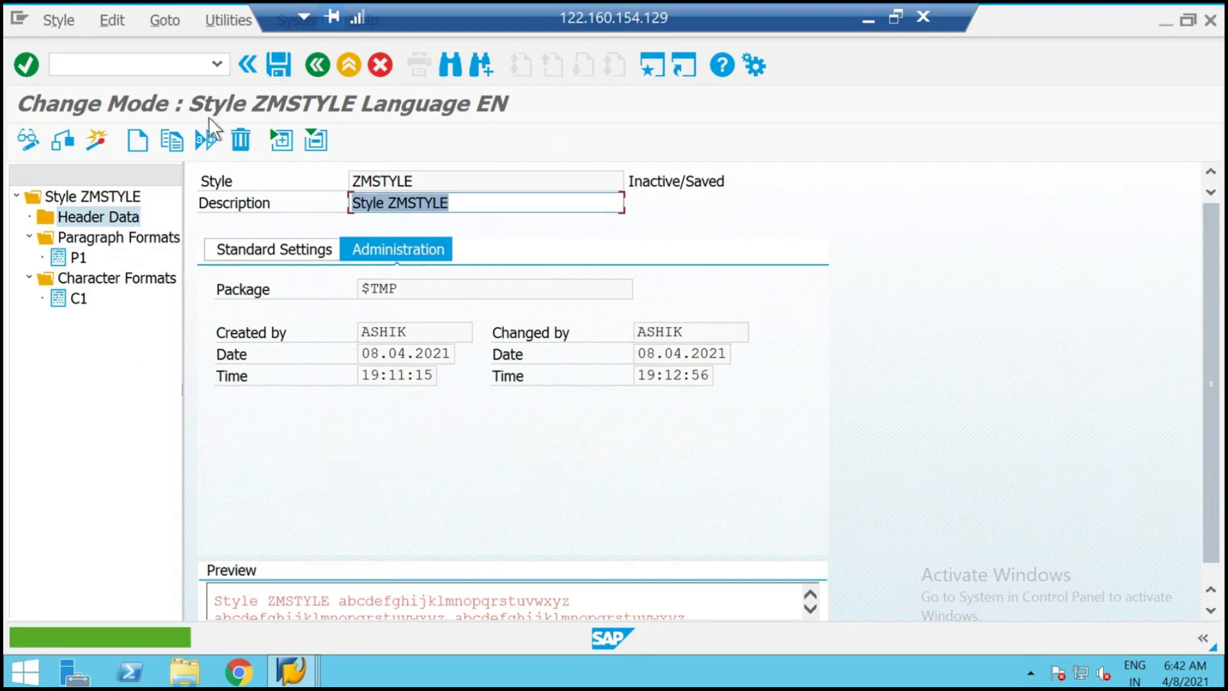
click(94, 138)
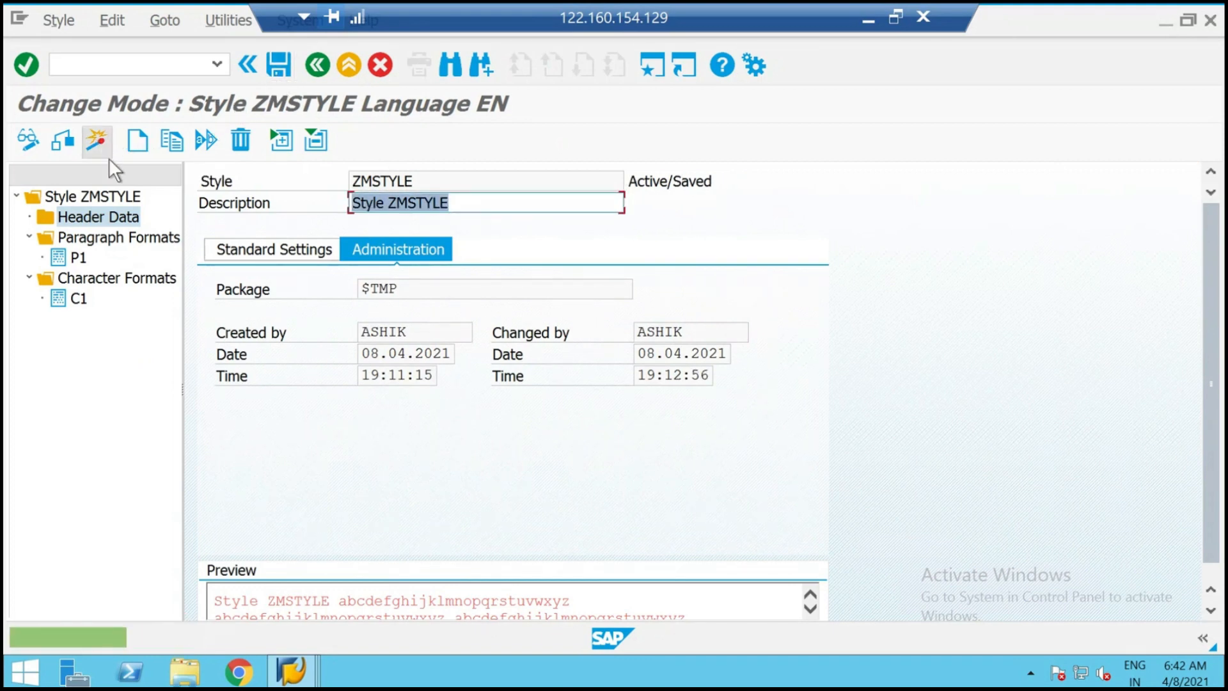
drag(413, 184, 319, 195)
key(ctrl+c)
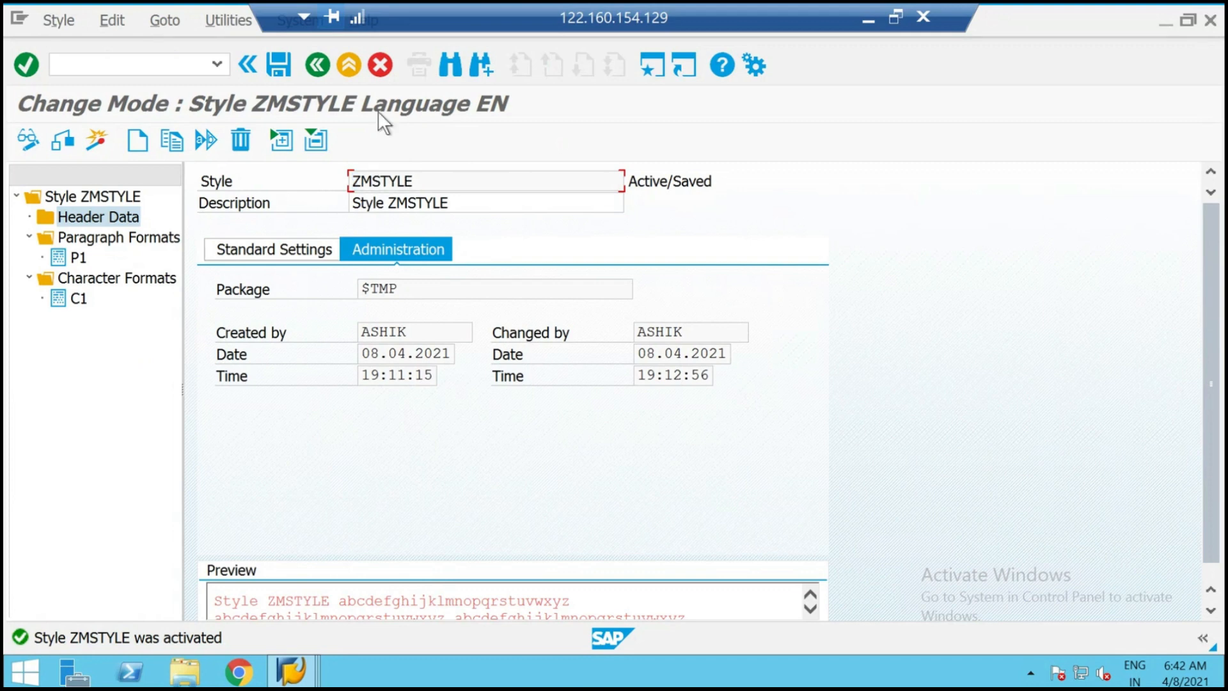
Return to the Smart Forms initial screen and create a form named ZDEMO_FORM.
click(321, 70)
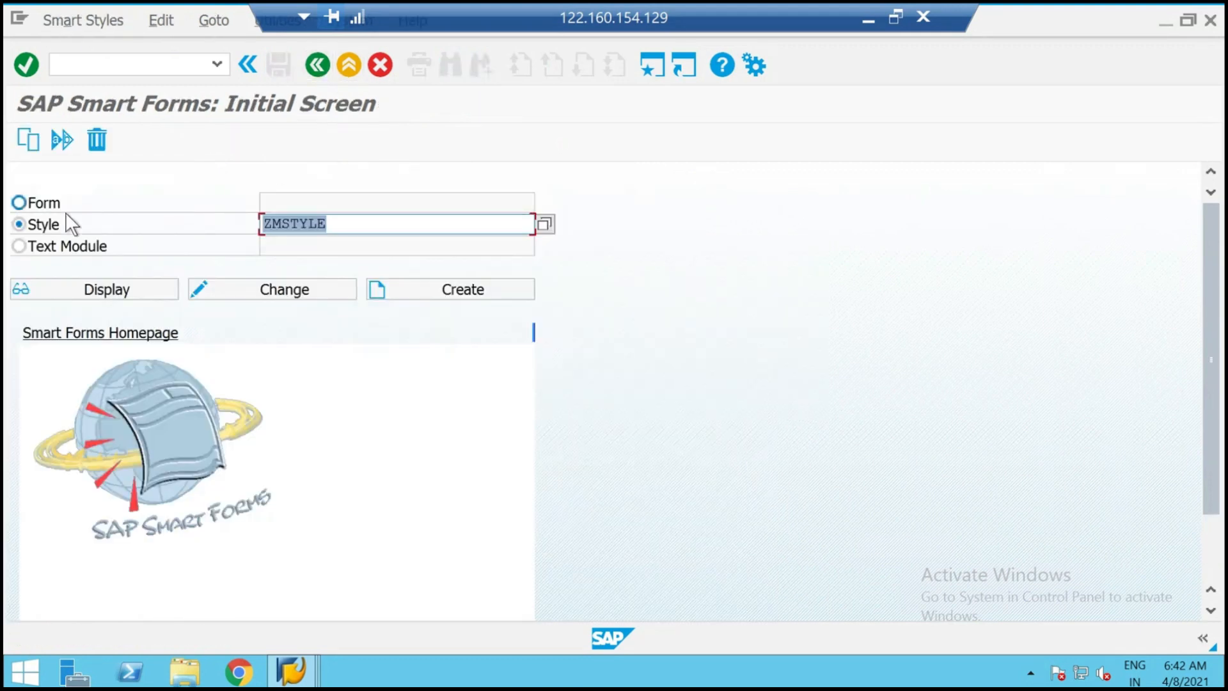
click(52, 201)
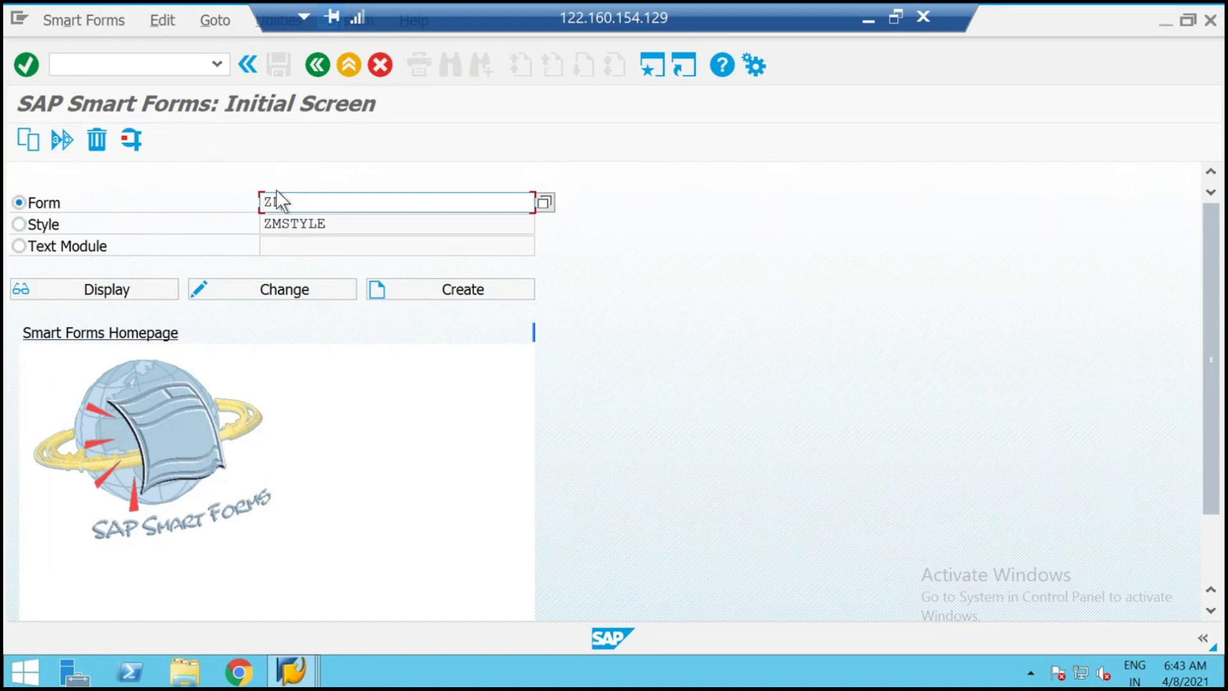
text(_D)
key(BackSpace)
text(FORM)
click(264, 202)
click(448, 288)
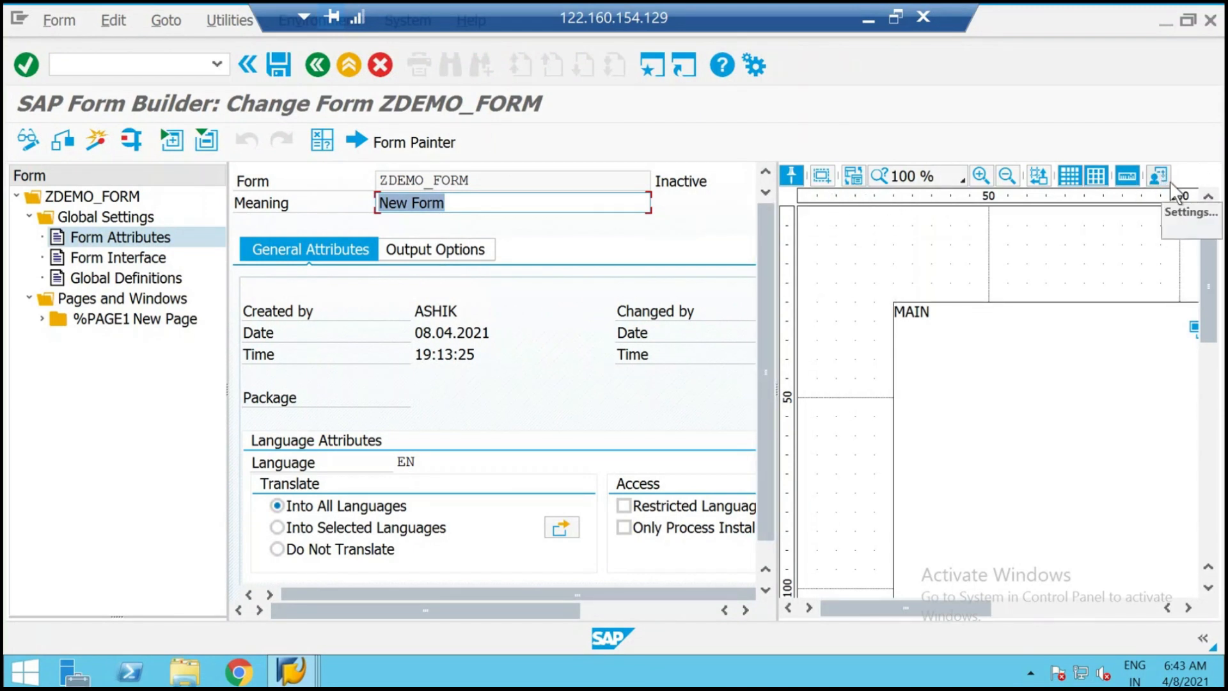
Hide the graphical Form Painter area of the form ZDEMO_FORM.
click(424, 151)
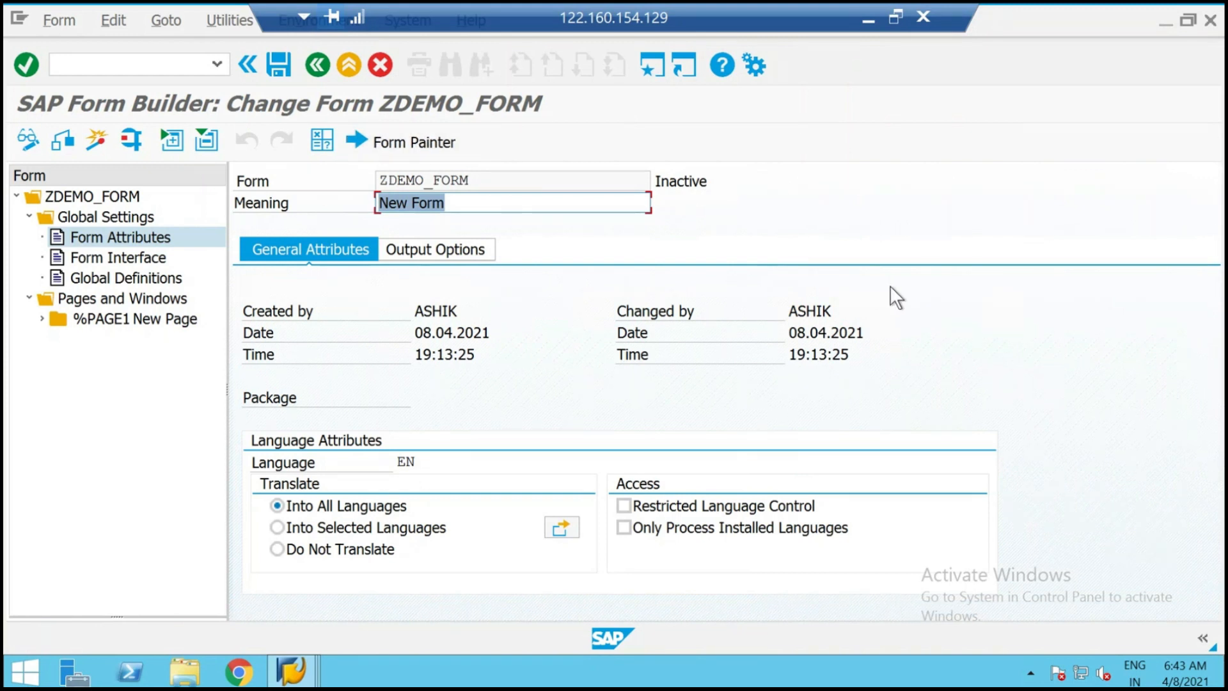
click(405, 141)
click(405, 140)
Set the style in the form's output options to ZMSTYLE and save the form as a local object.
click(427, 245)
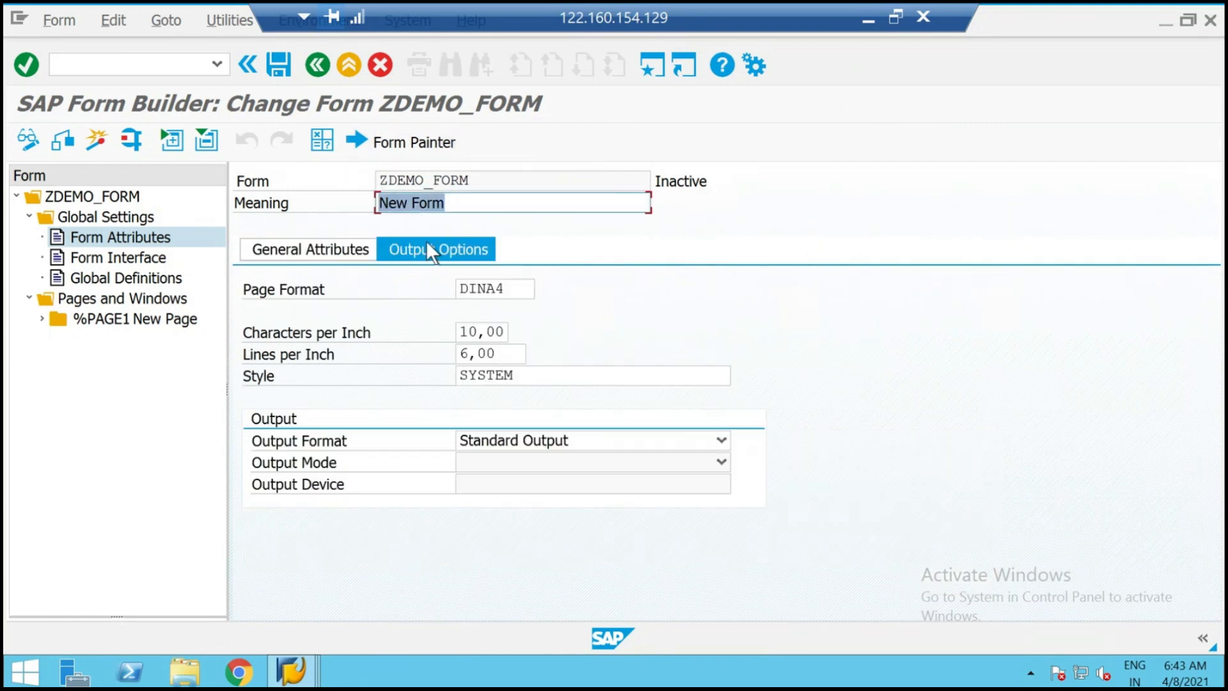
drag(543, 376, 455, 376)
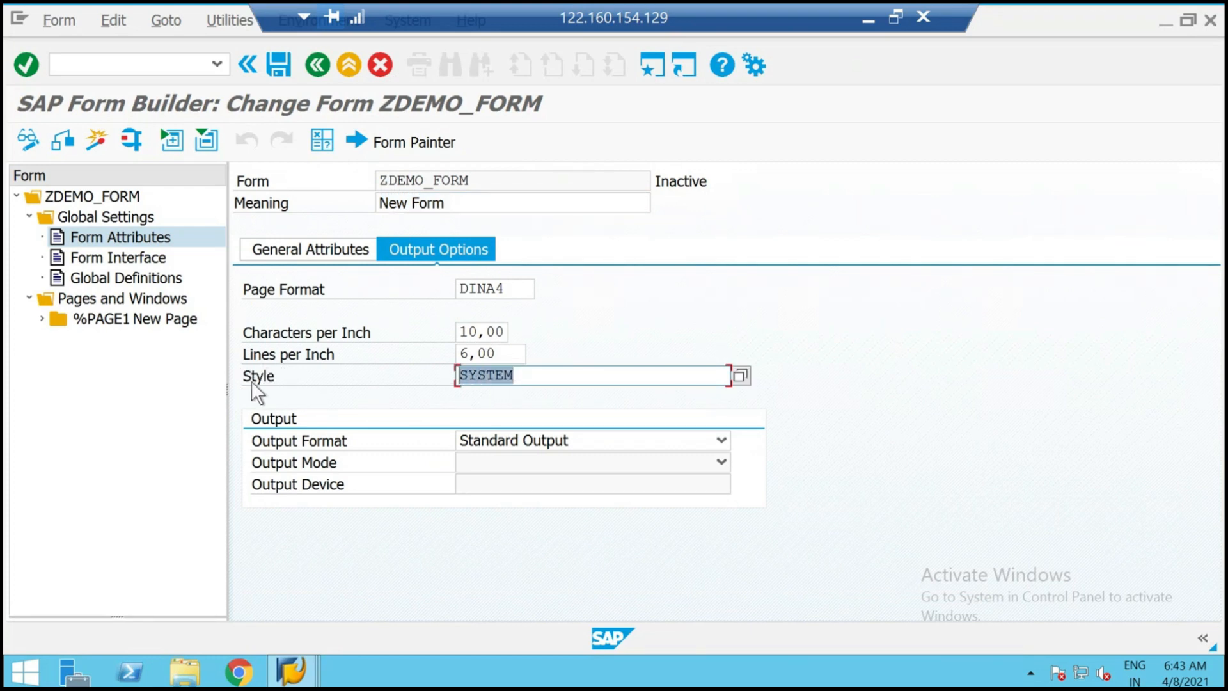
key(BackSpace)
text(ZMSTYLE)
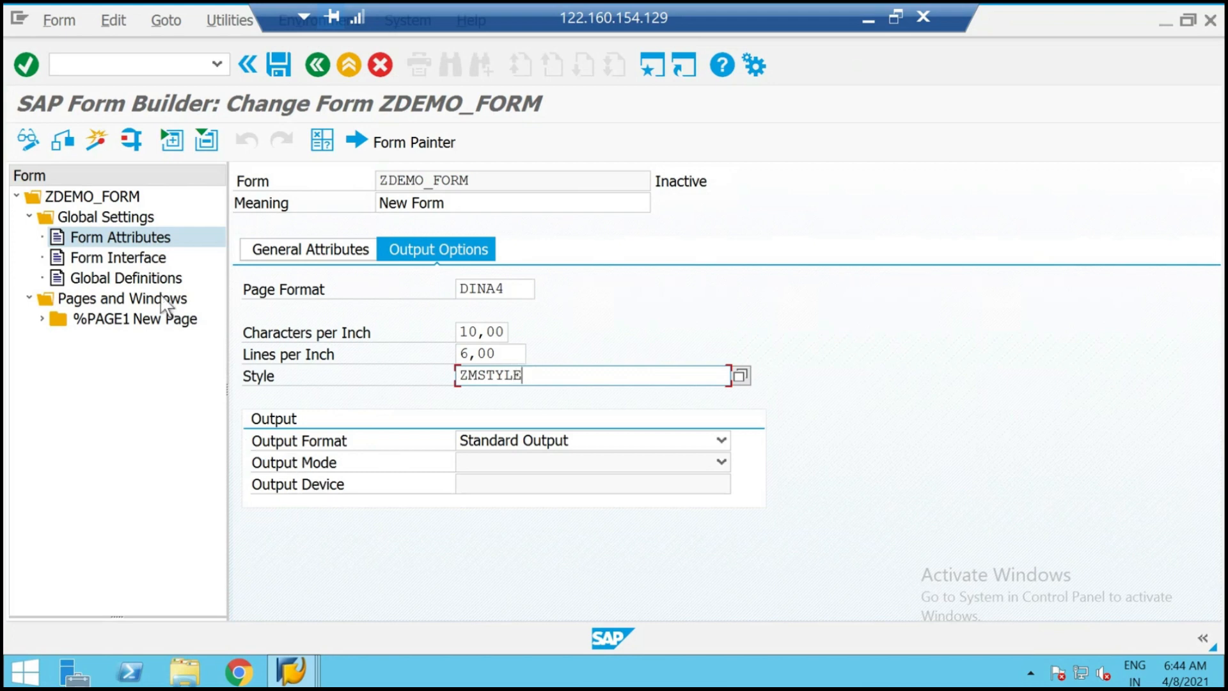
click(273, 64)
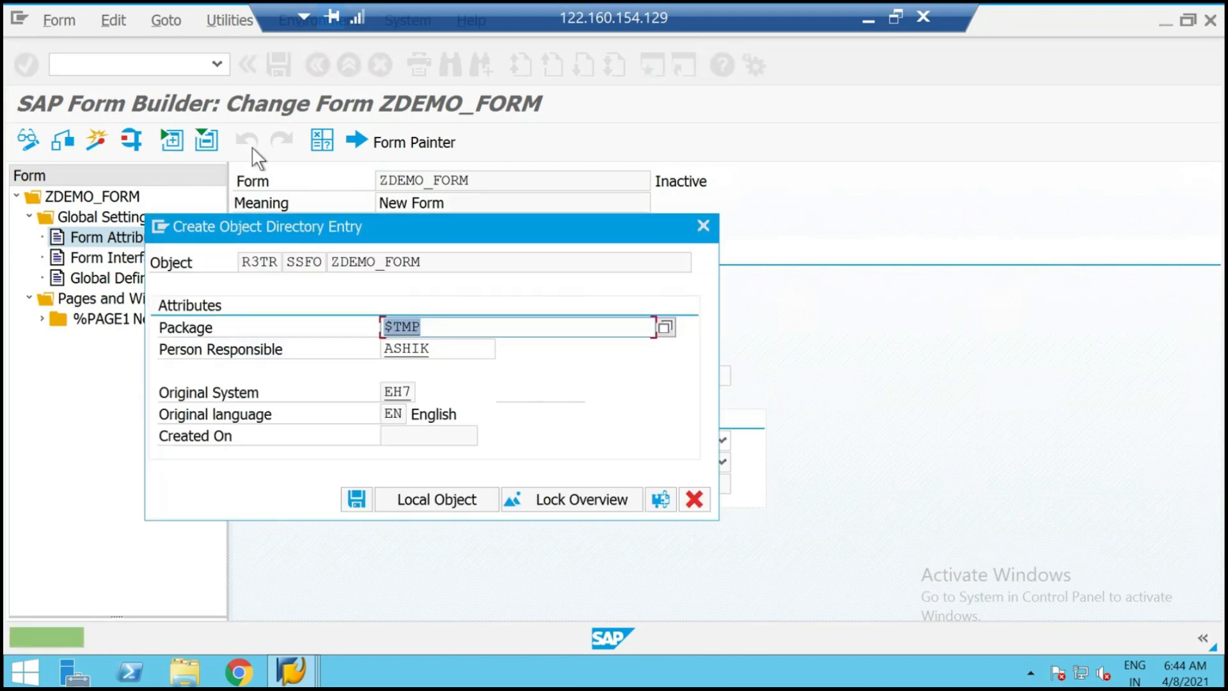
click(410, 498)
Add the tables parameter T_VBAP with TYPE ZIT_VBAP to the form interface and save the form.
click(151, 257)
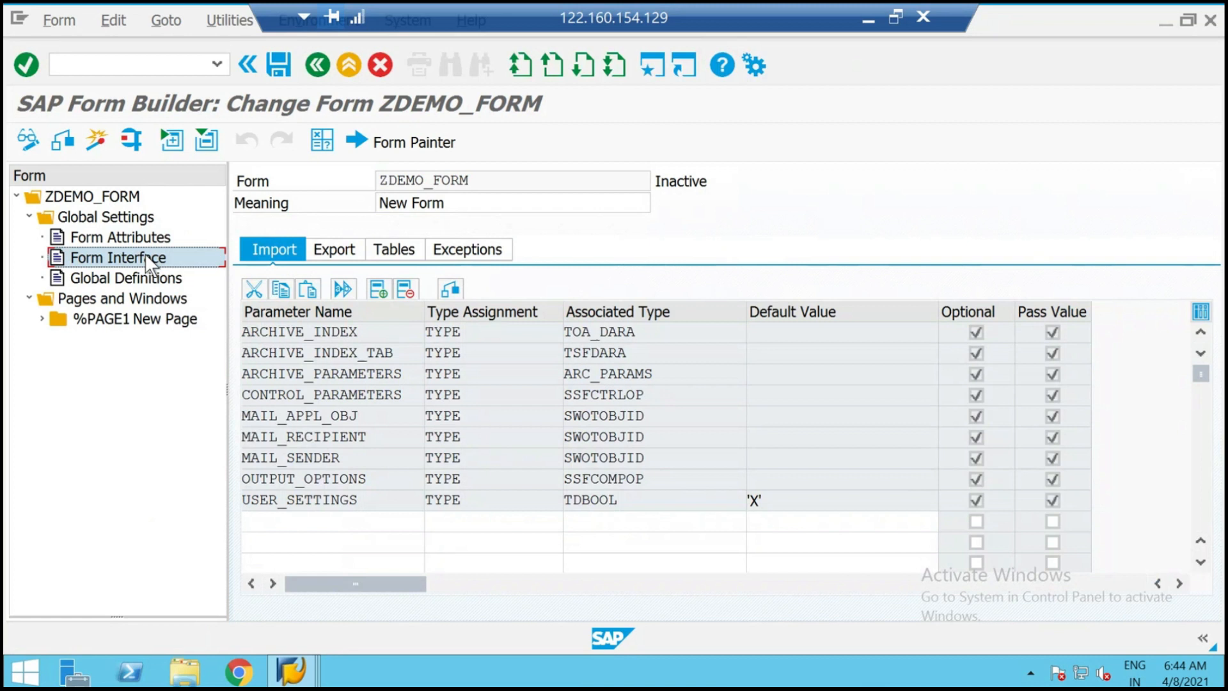
click(398, 248)
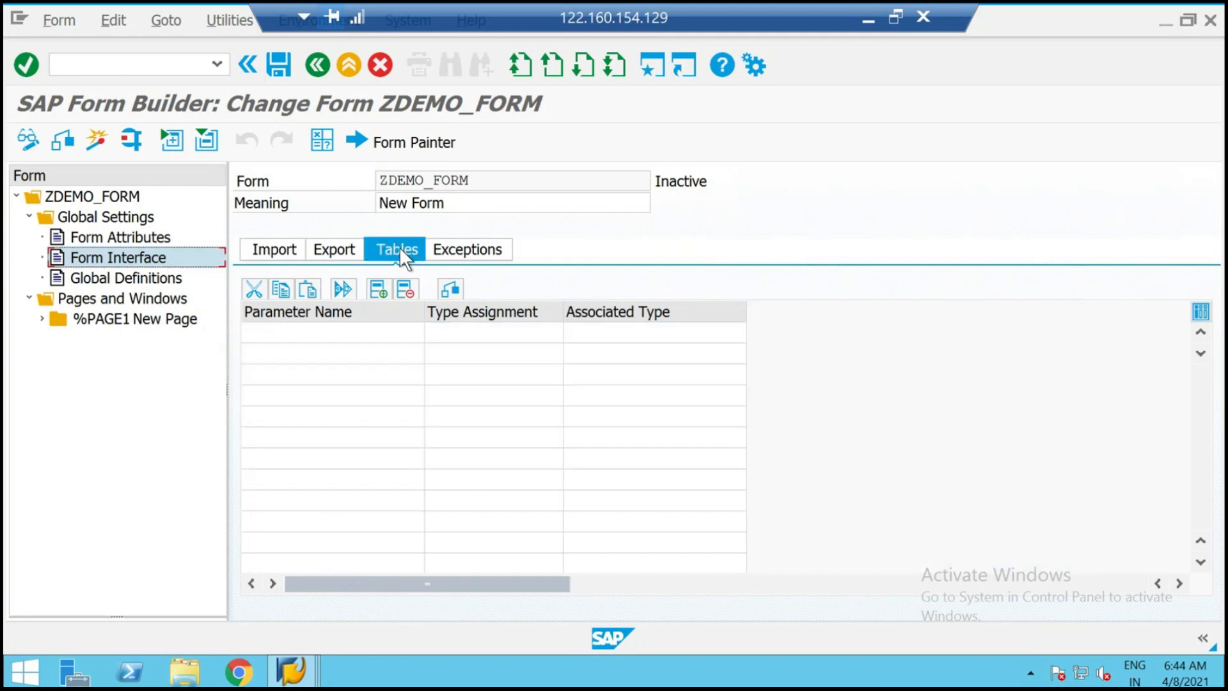
click(358, 333)
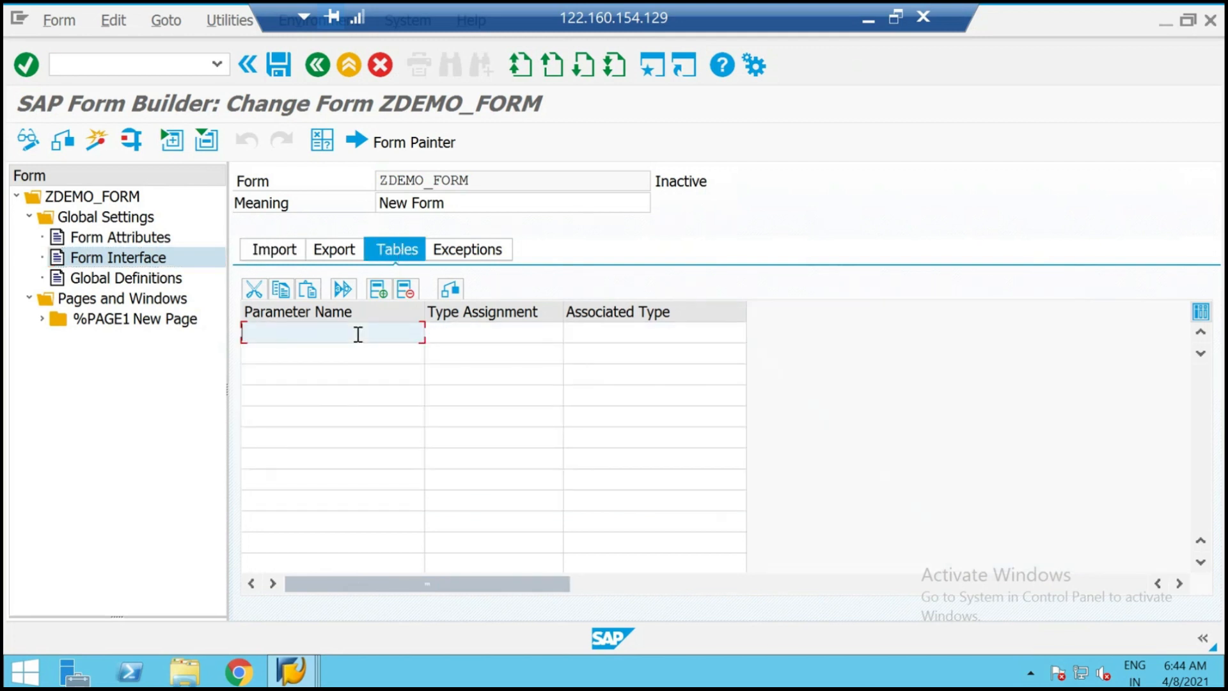
text(T_VBAP)
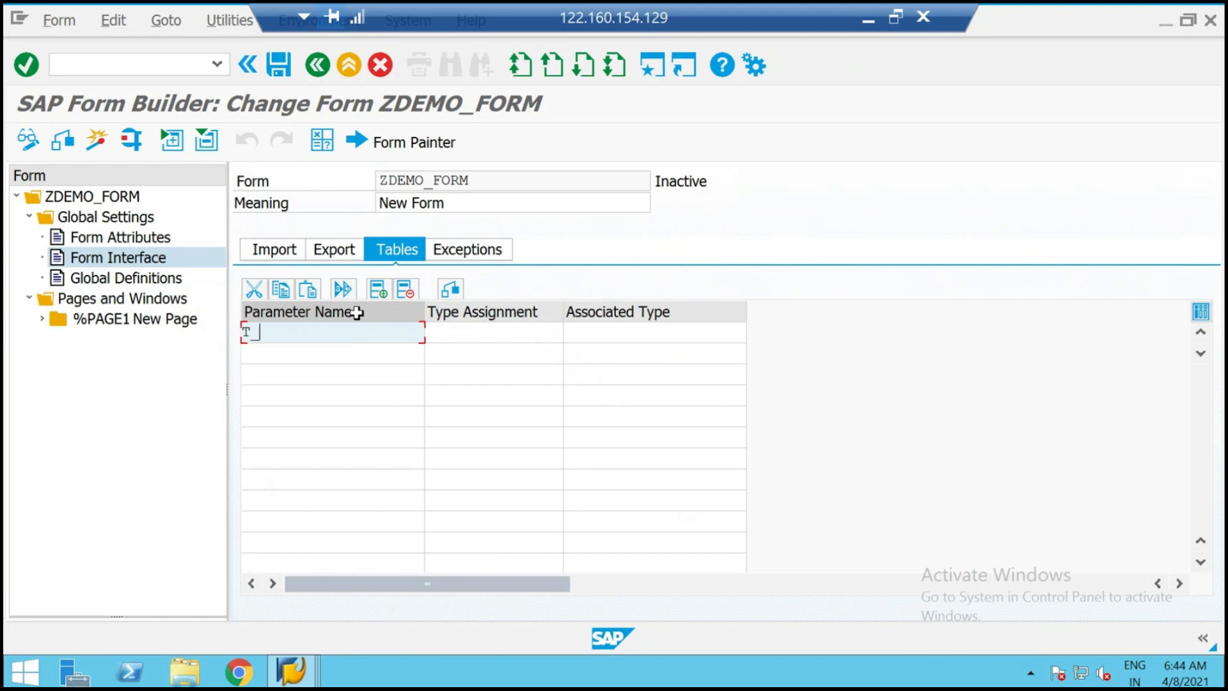
click(522, 336)
text(TYPE)
key(Tab)
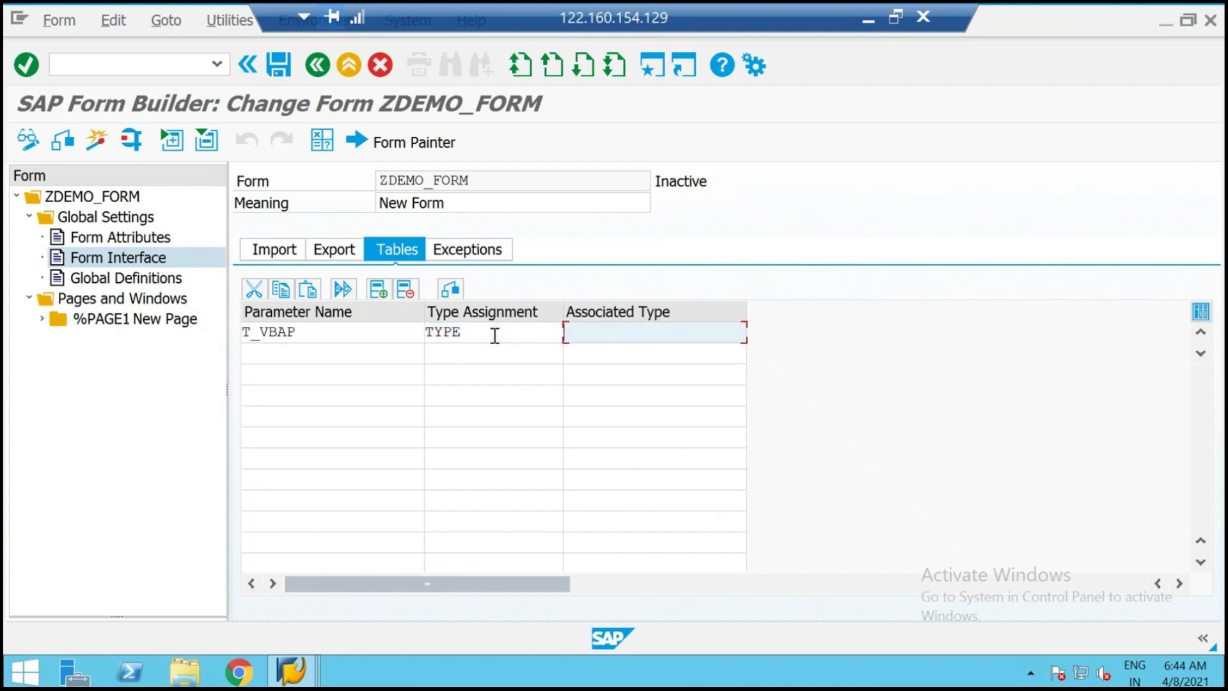
text(ZIT_VBAP)
click(278, 64)
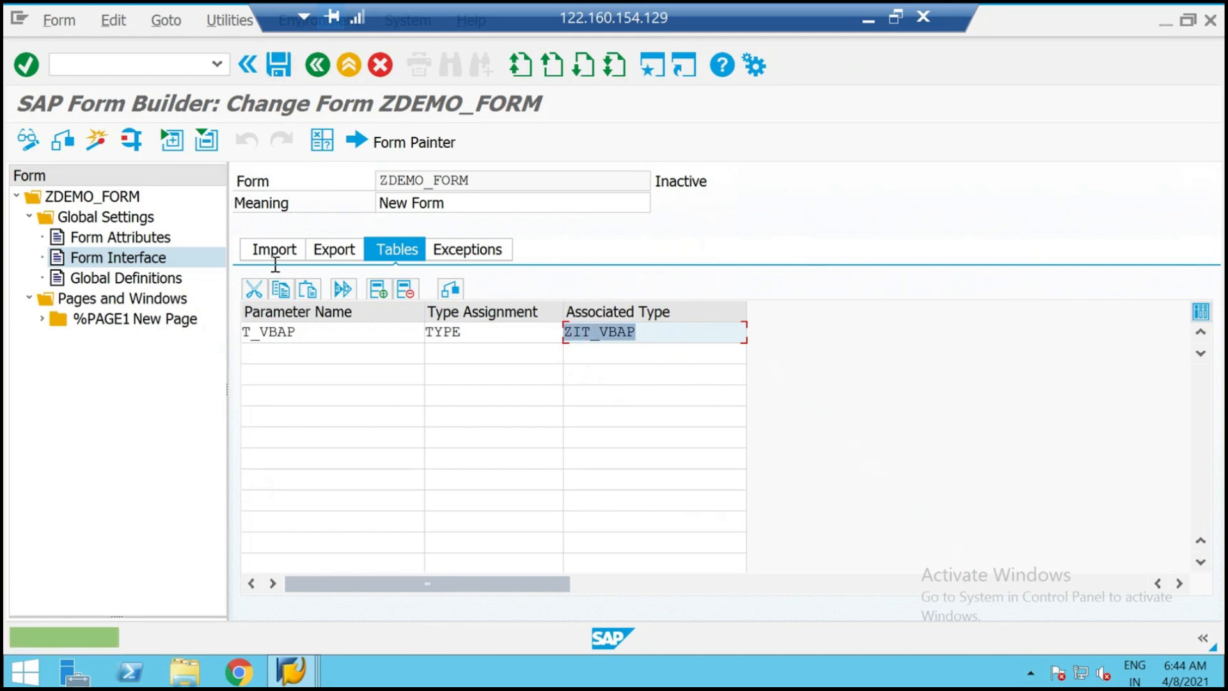
drag(320, 332, 242, 330)
click(372, 339)
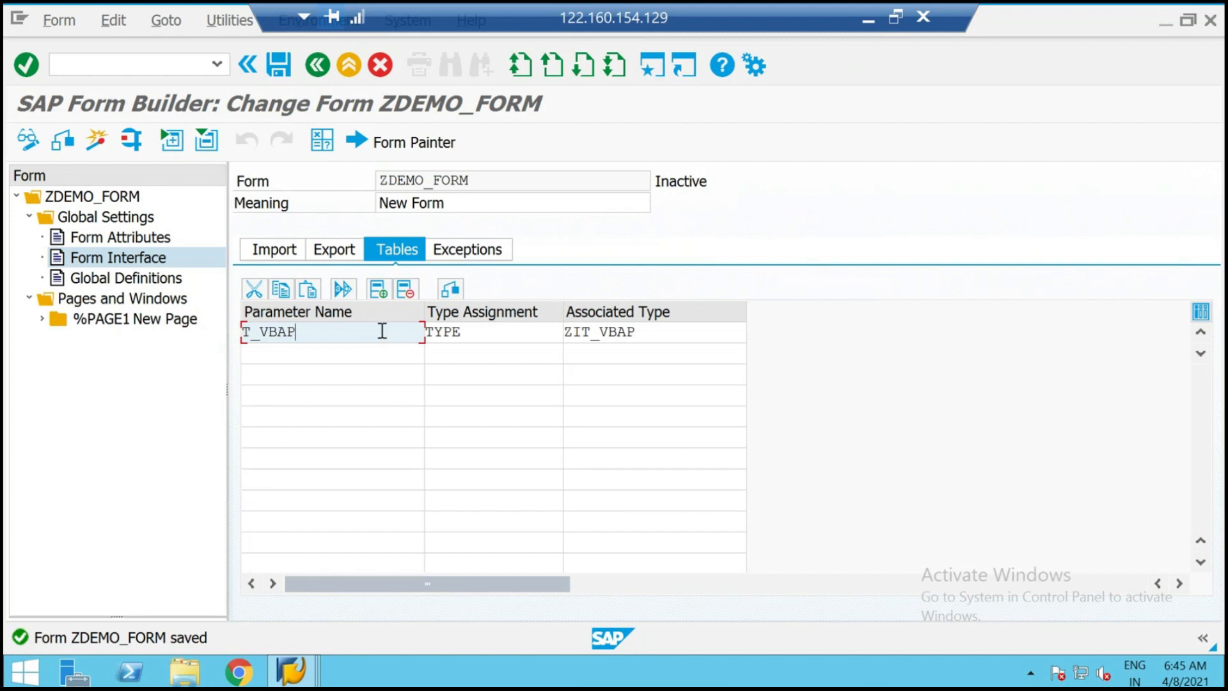
Declare the global data variable LS_VBAP with TYPE ZVBAP in the global definitions and save the form.
click(126, 272)
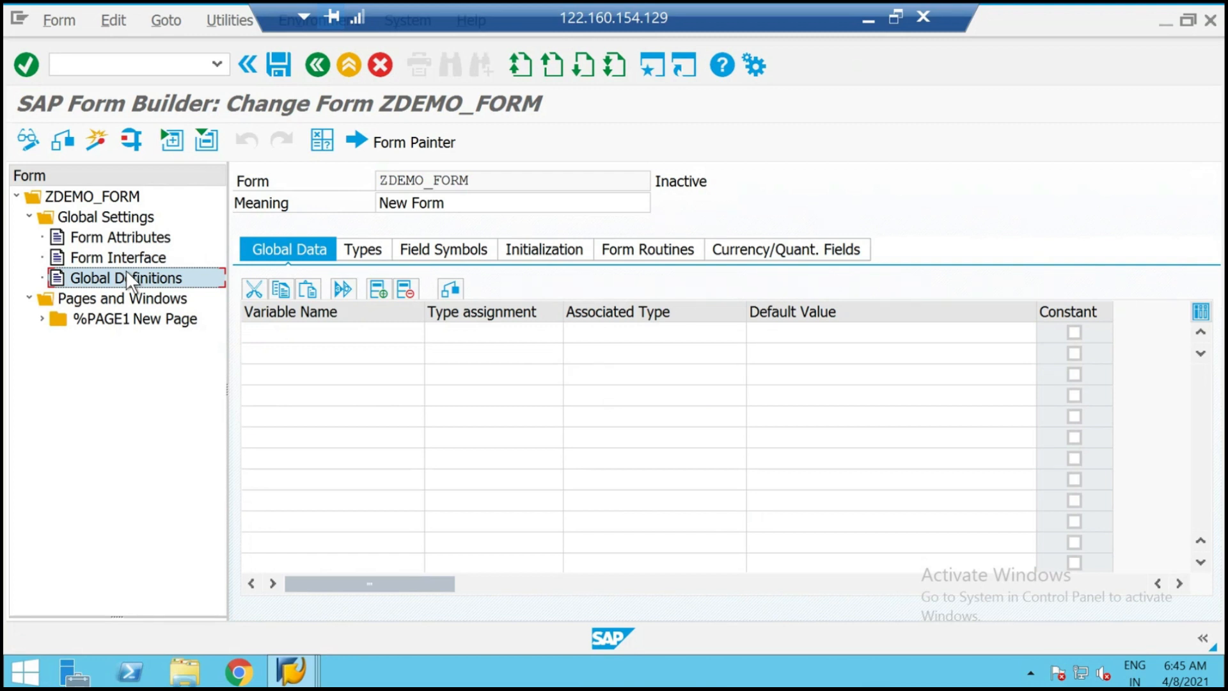
click(289, 329)
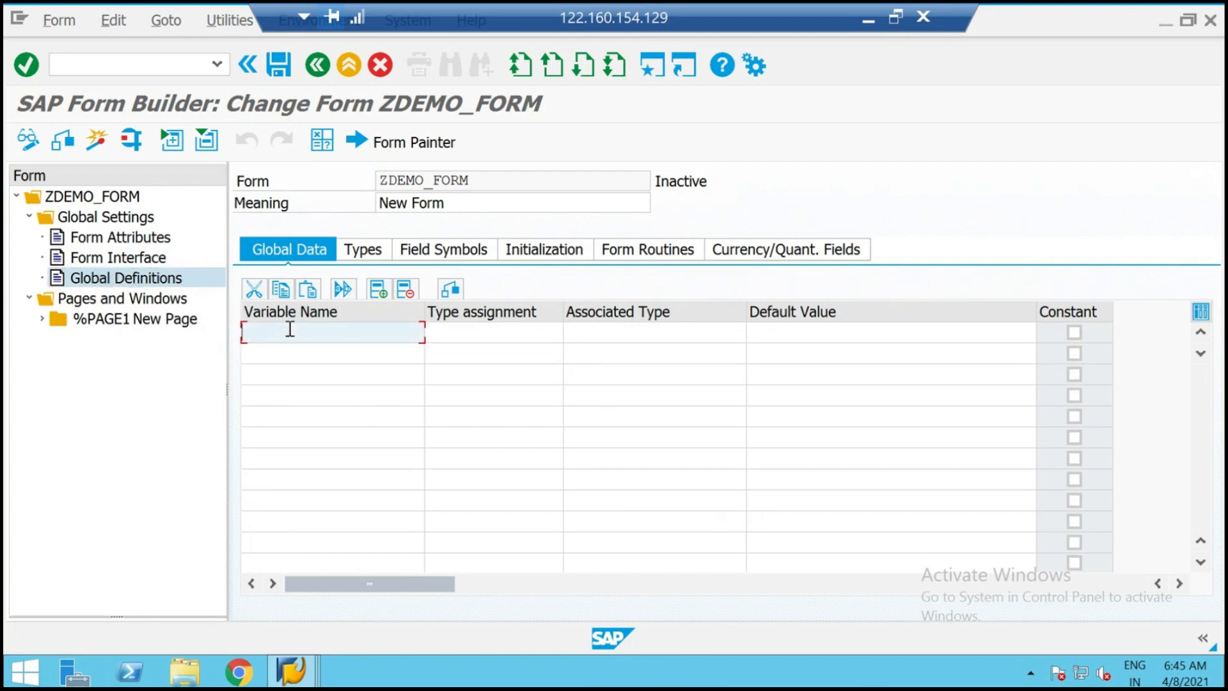
text(LS_VBAP)
key(Tab)
text(TYPW)
key(BackSpace)
text(E)
key(Tab)
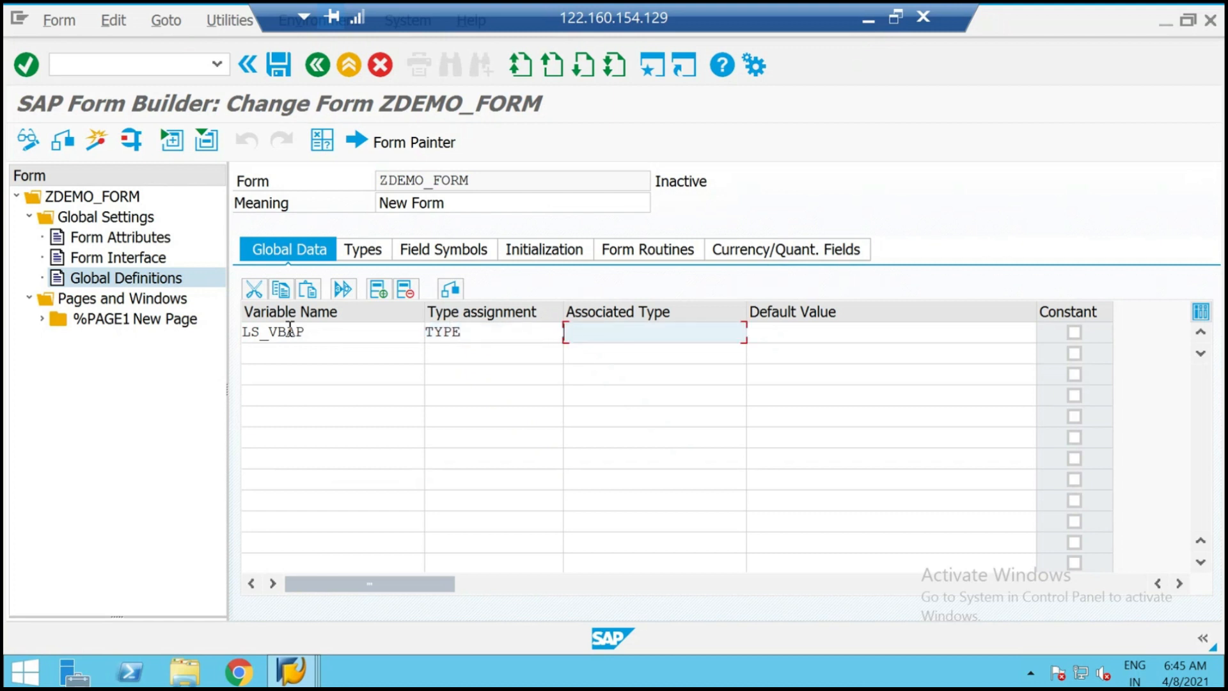
text(ZVBAP)
key(Return)
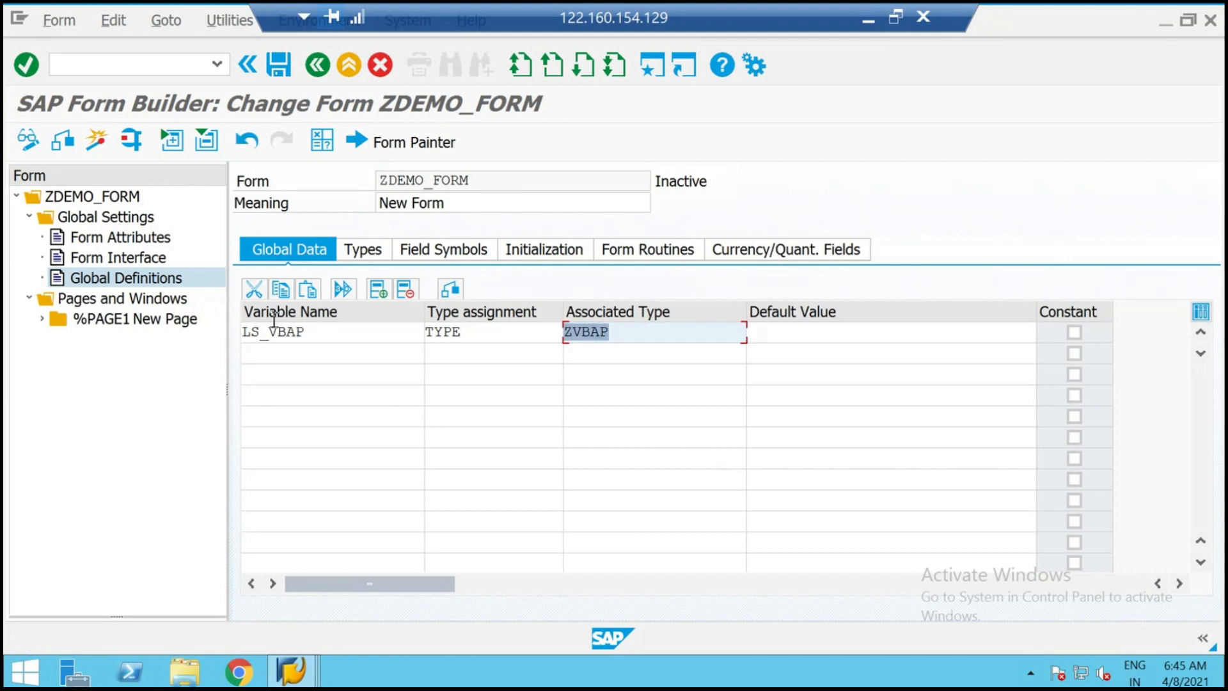
click(279, 65)
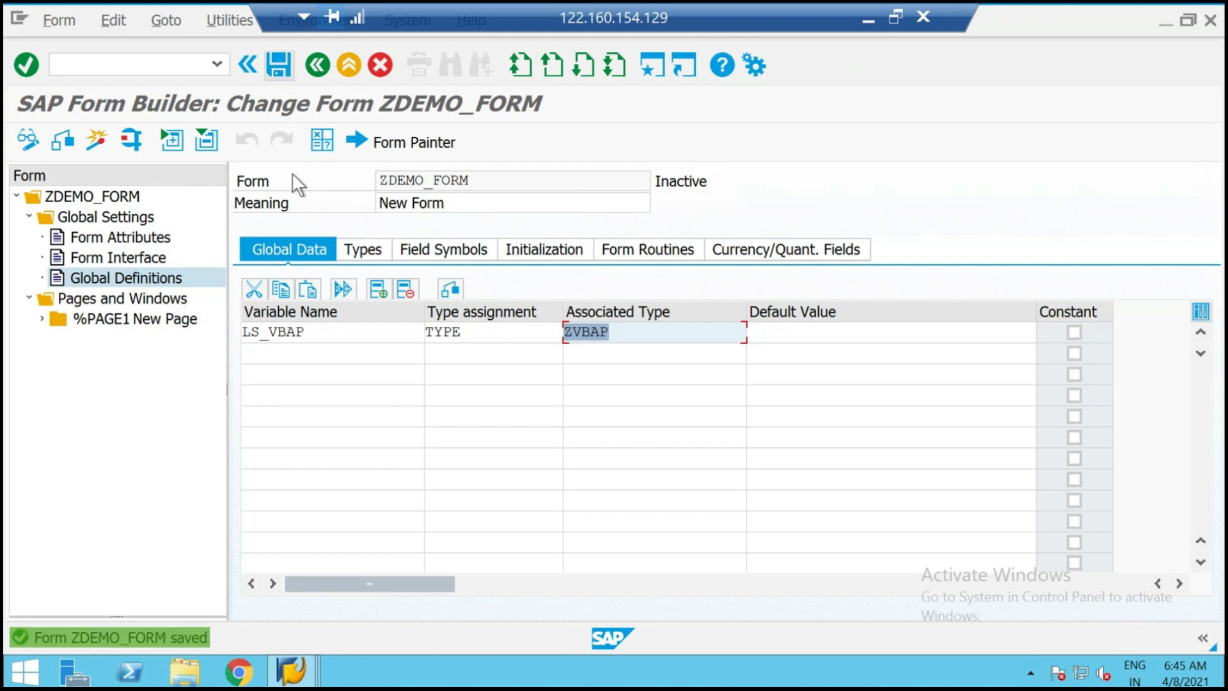
Review the form's output options, the tables parameters in its interface and its global data definitions.
click(142, 237)
click(448, 251)
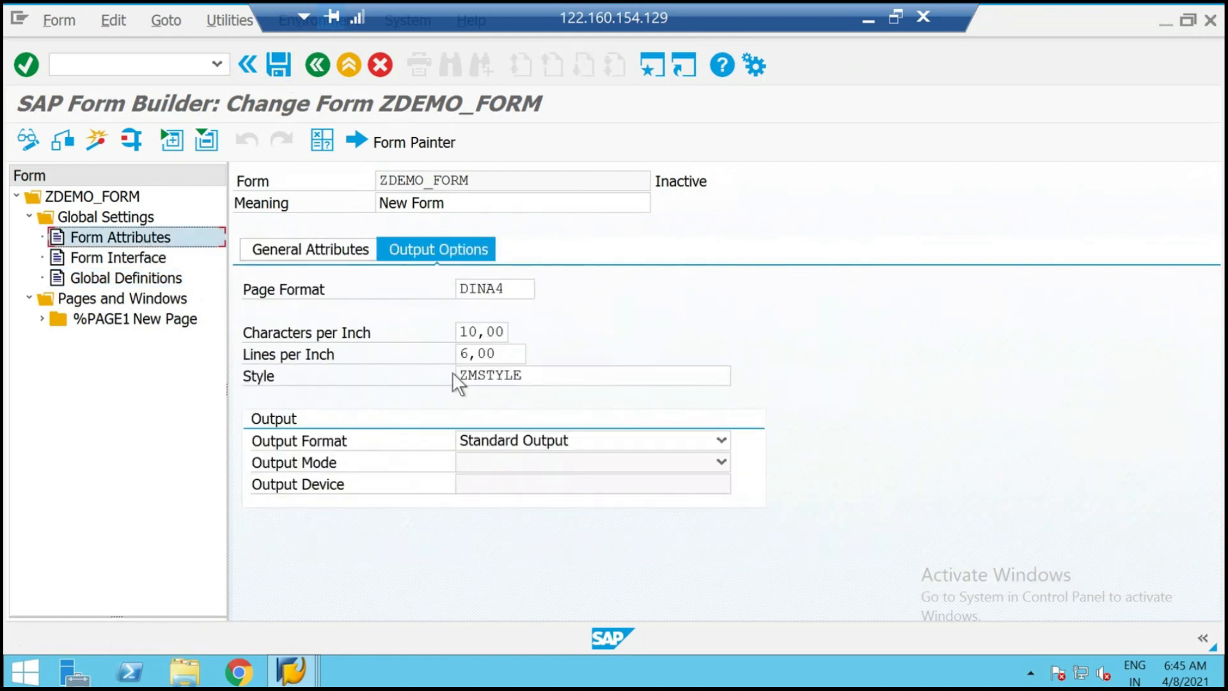
click(133, 256)
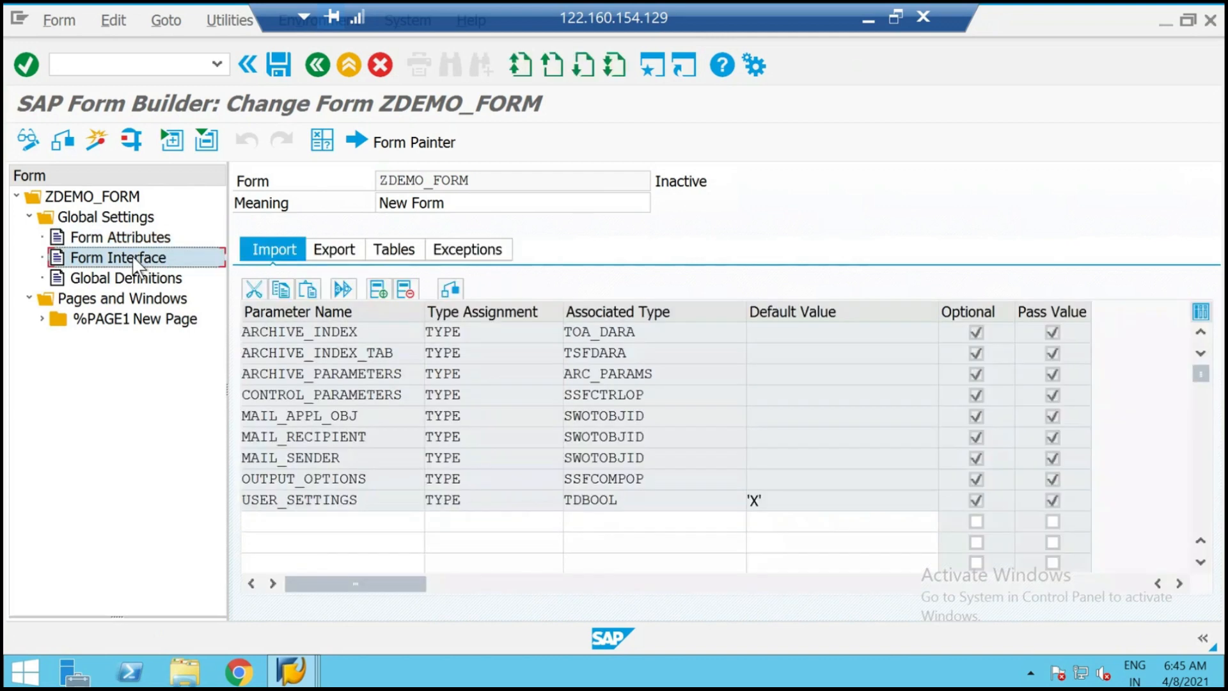
click(406, 252)
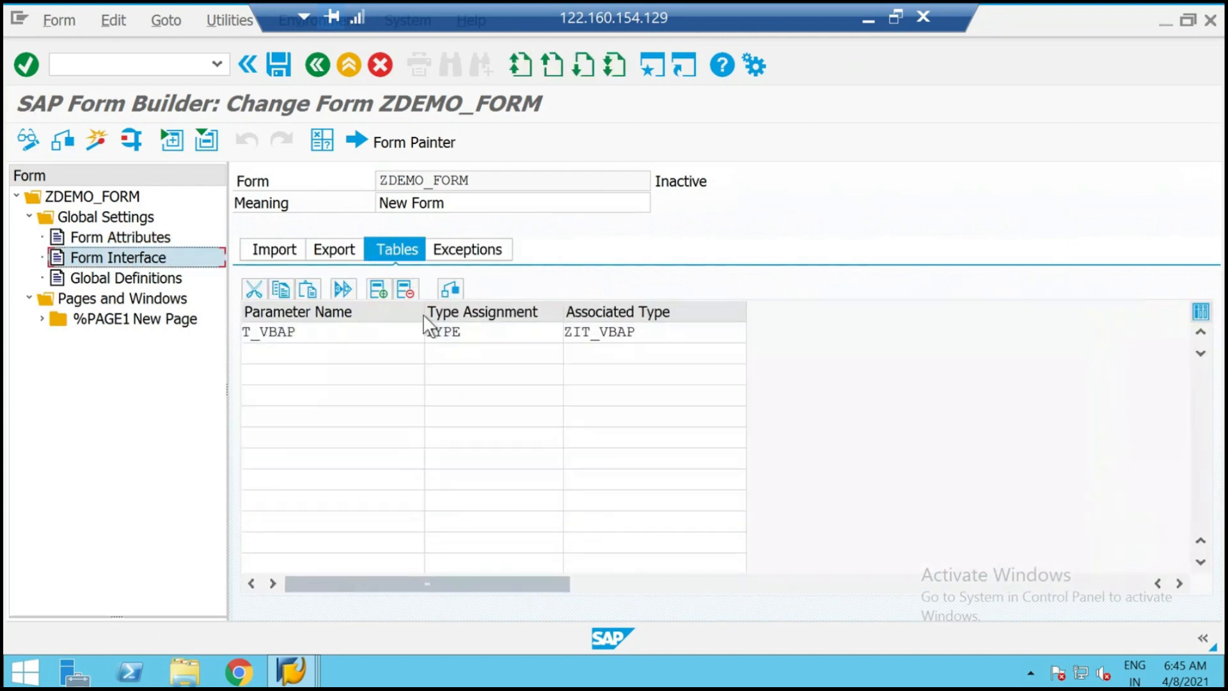
click(173, 279)
drag(323, 332, 239, 332)
drag(676, 334, 550, 335)
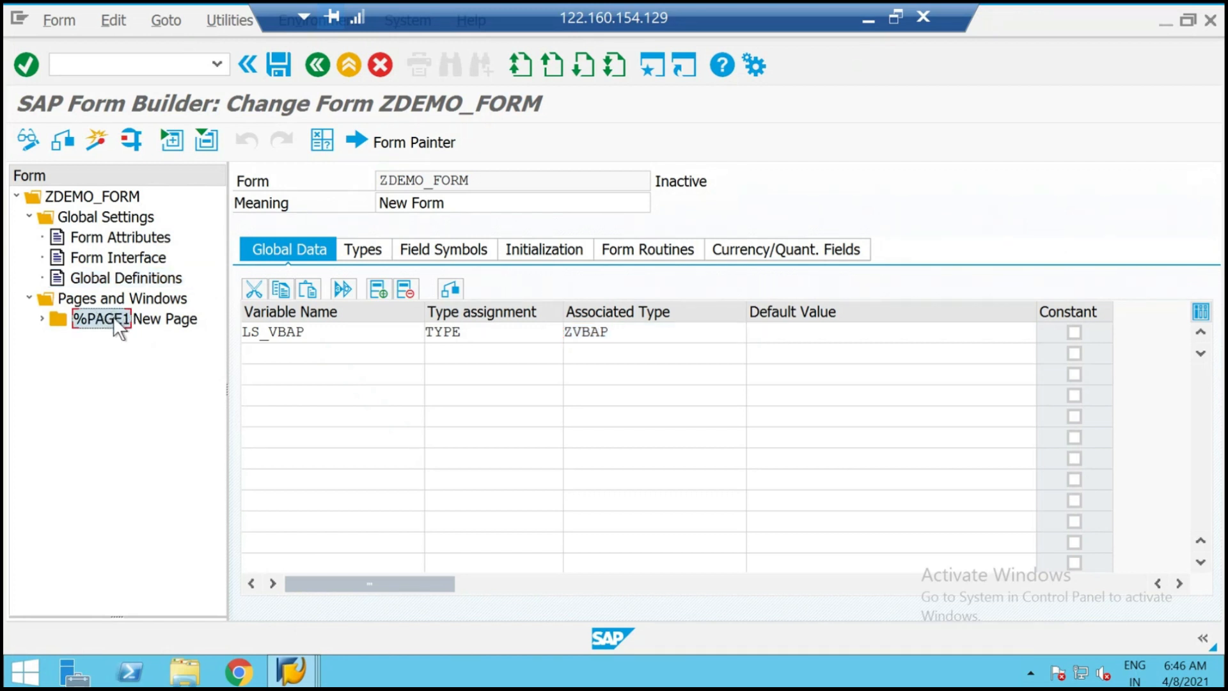
Rename the form's page as PAGE1 and set its meaning to MY PAGE 1.
click(118, 318)
click(396, 183)
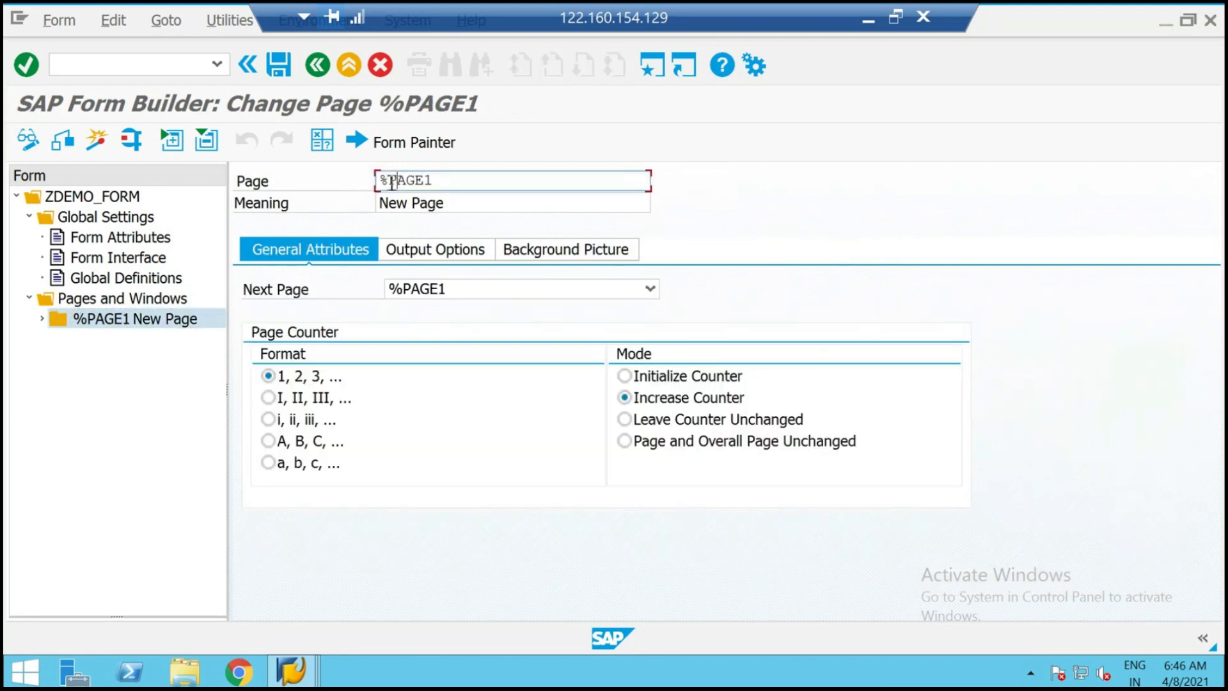
key(BackSpace)
click(491, 206)
key(BackSpace)
key(BackSpace)
key(BackSpace)
key(BackSpace)
key(BackSpace)
key(BackSpace)
key(BackSpace)
key(BackSpace)
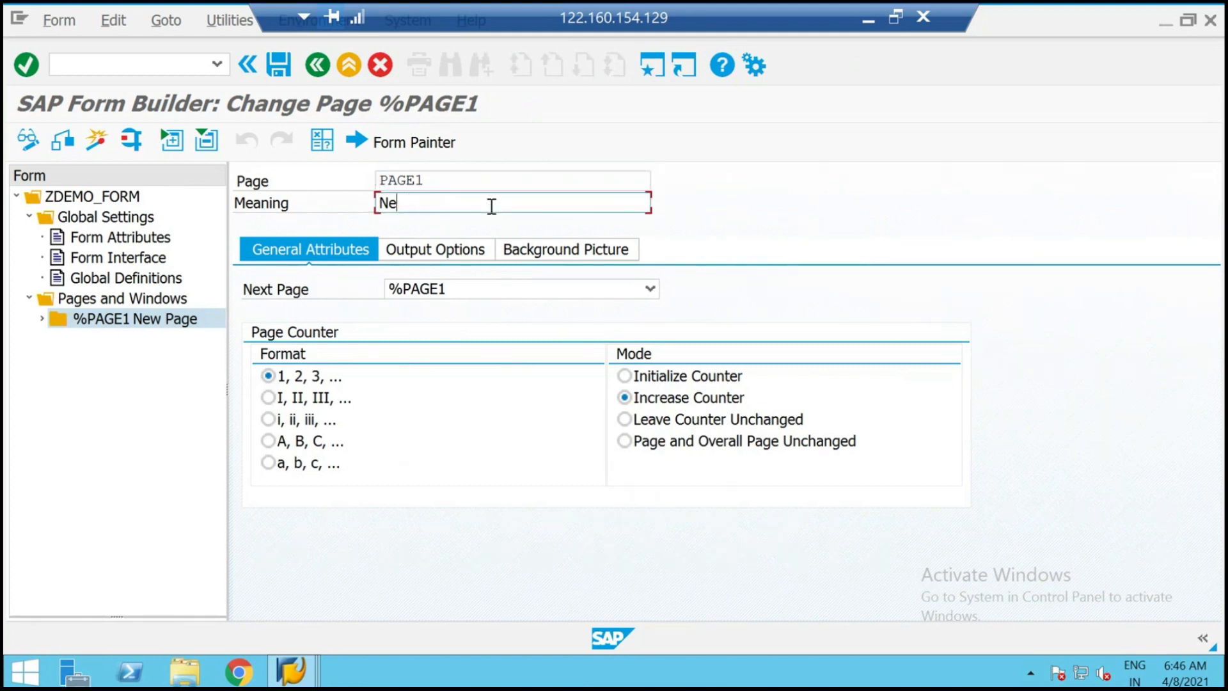
text(MY PAGE 1)
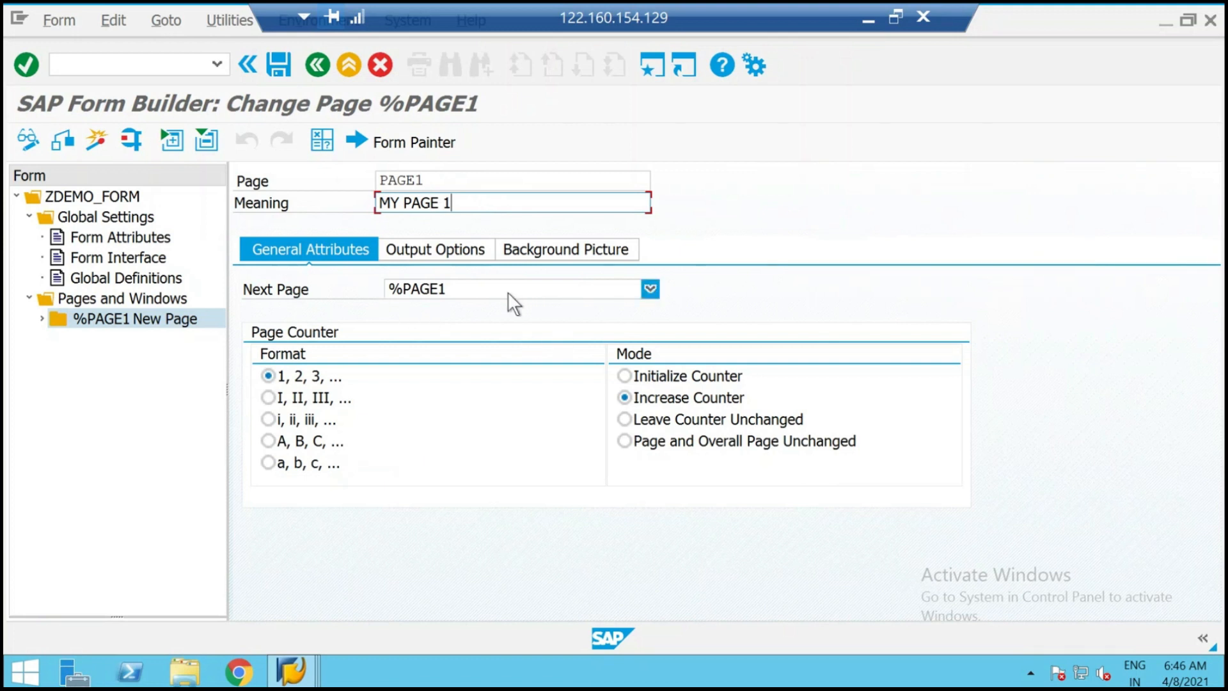
Examine the page's next page setting, its output options and the element types that can be created under it.
click(410, 288)
click(403, 285)
click(646, 292)
click(638, 302)
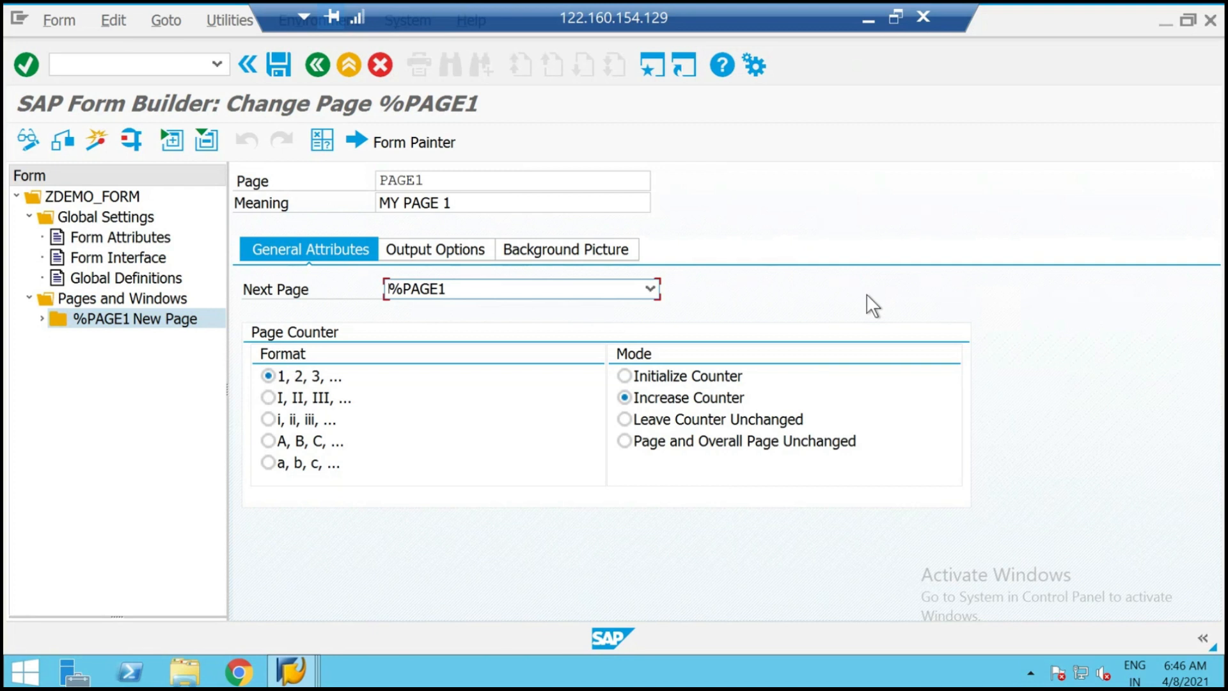
click(42, 319)
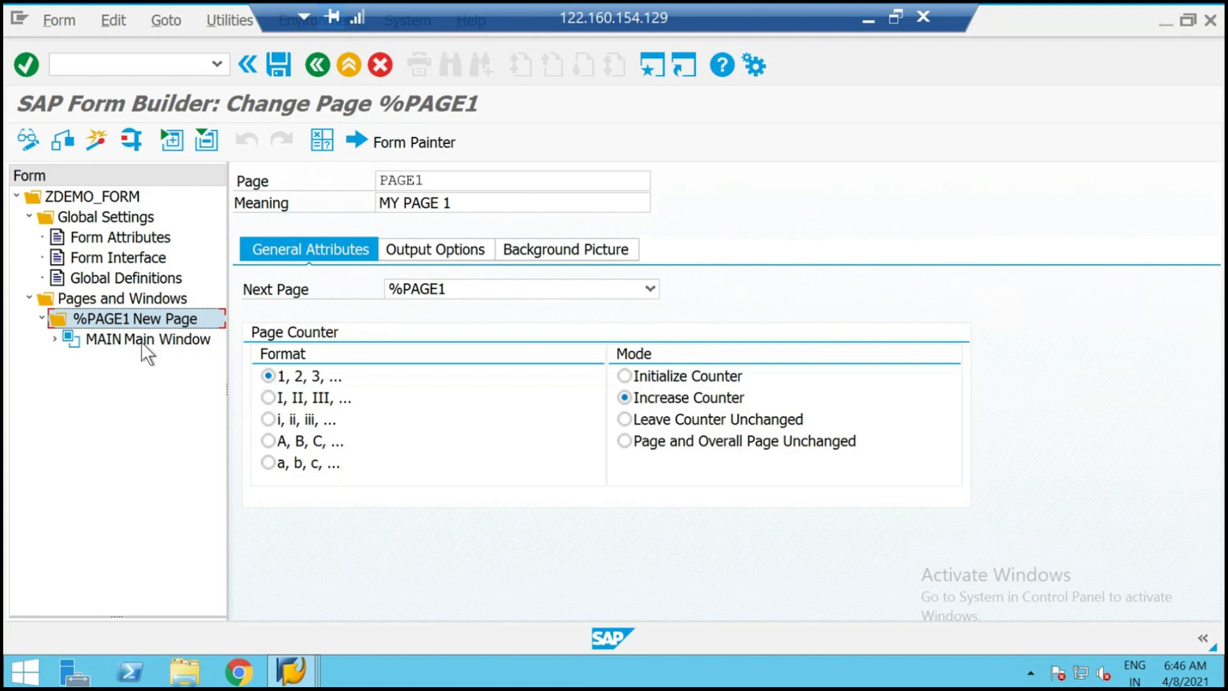
click(109, 339)
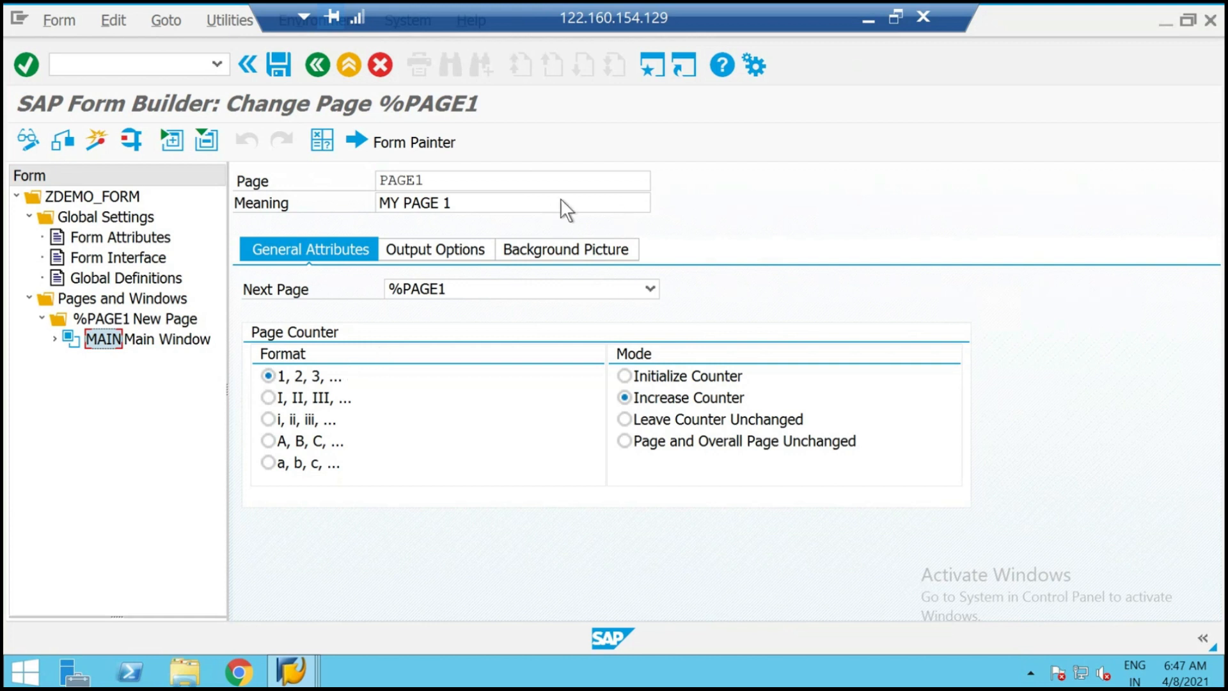
click(450, 255)
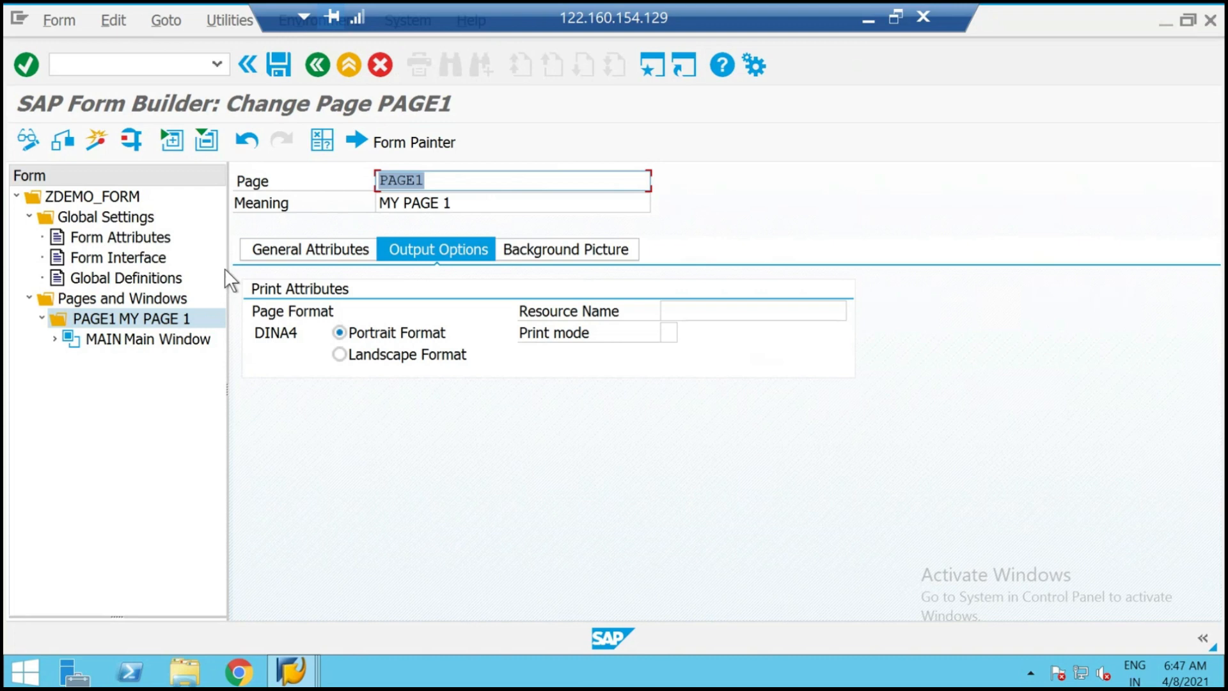
right_click(121, 314)
mouse_move(150, 323)
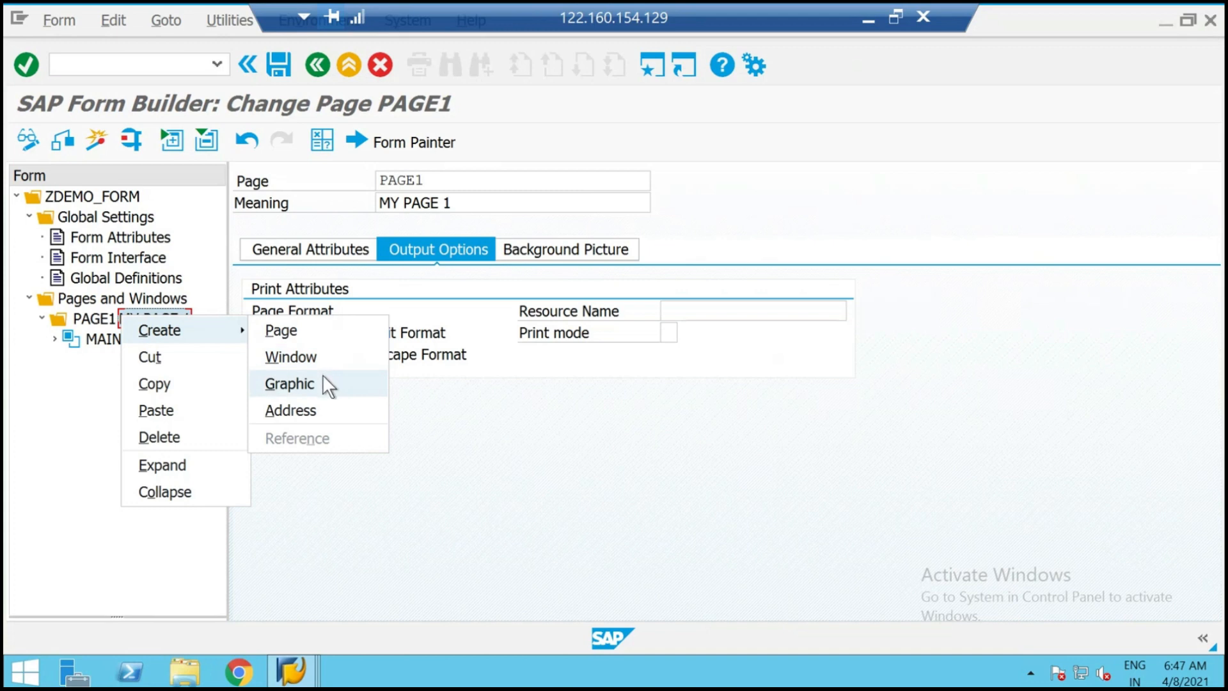
click(532, 424)
Examine the main window's window type, its position and size options and its output conditions.
click(126, 336)
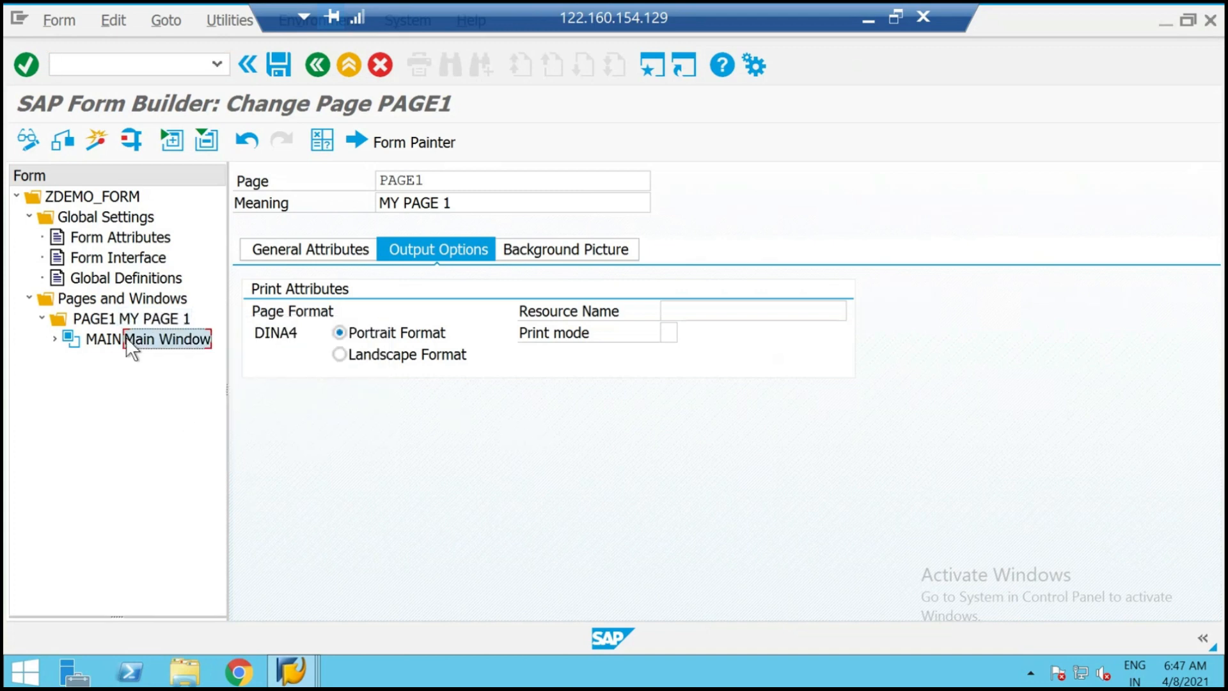
double_click(115, 335)
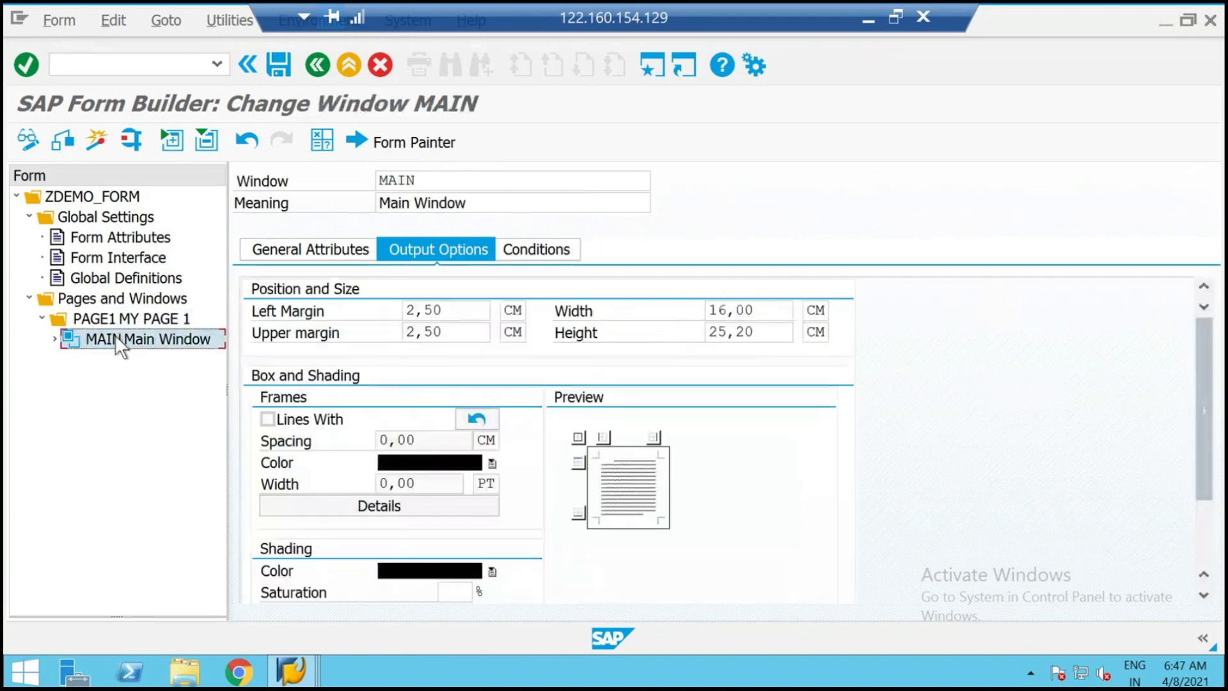
click(330, 248)
click(428, 334)
click(433, 335)
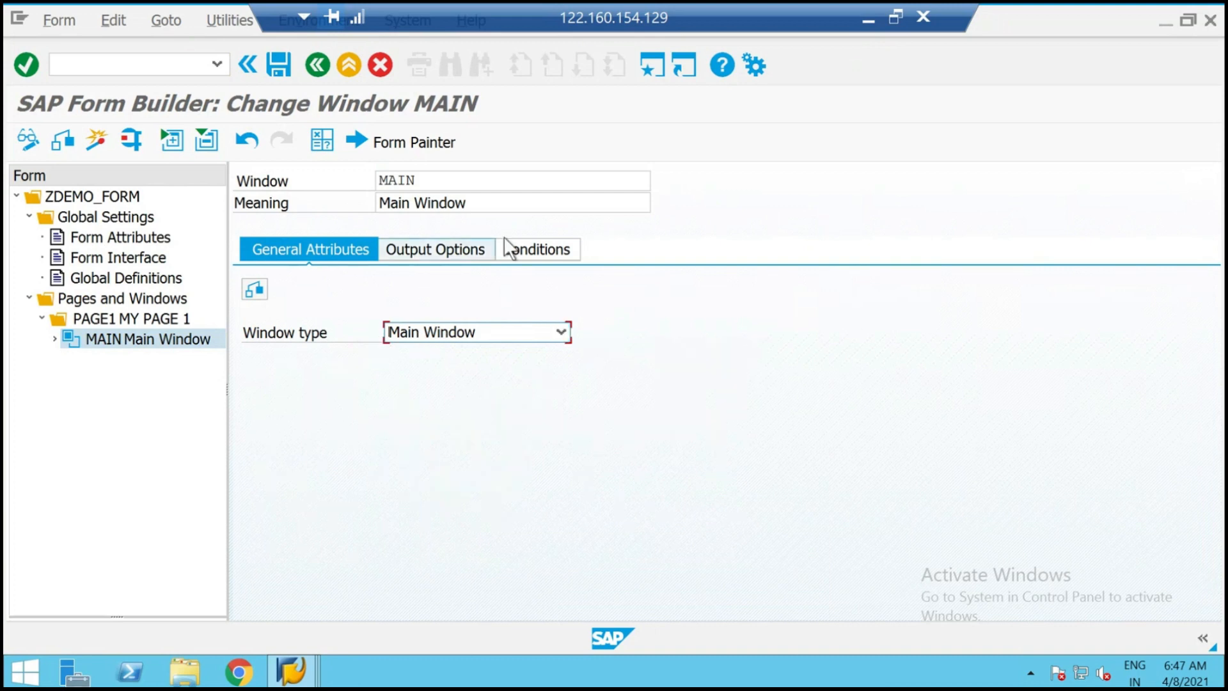
click(451, 247)
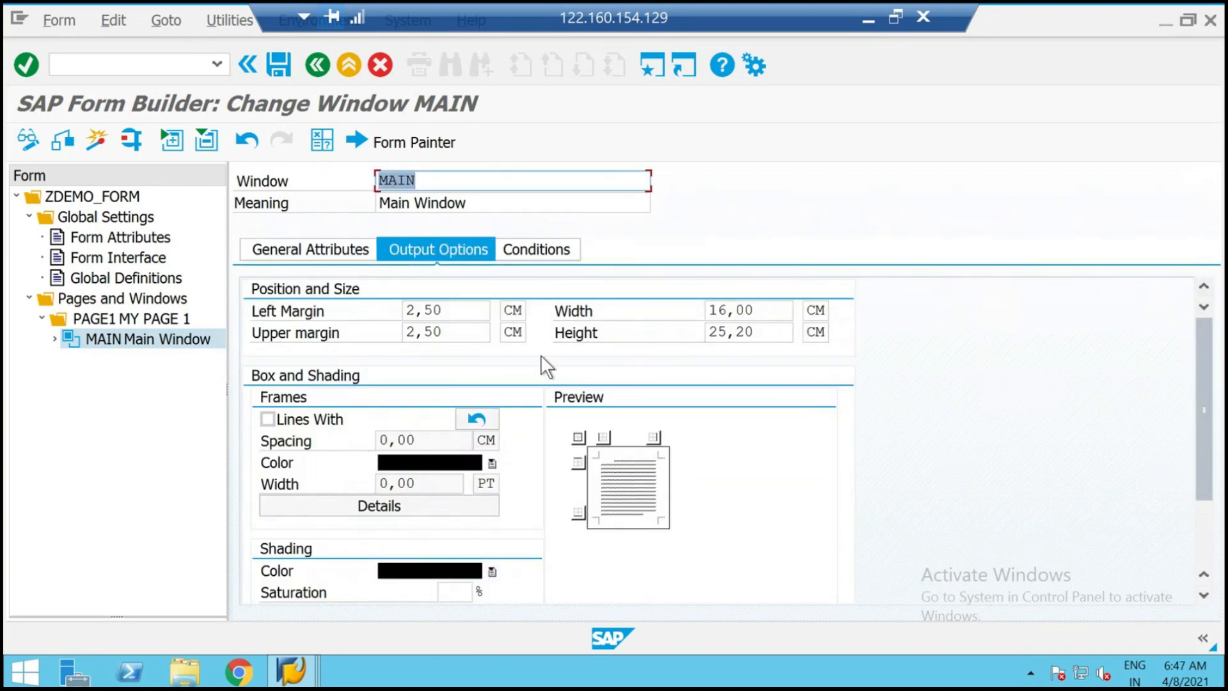
click(537, 252)
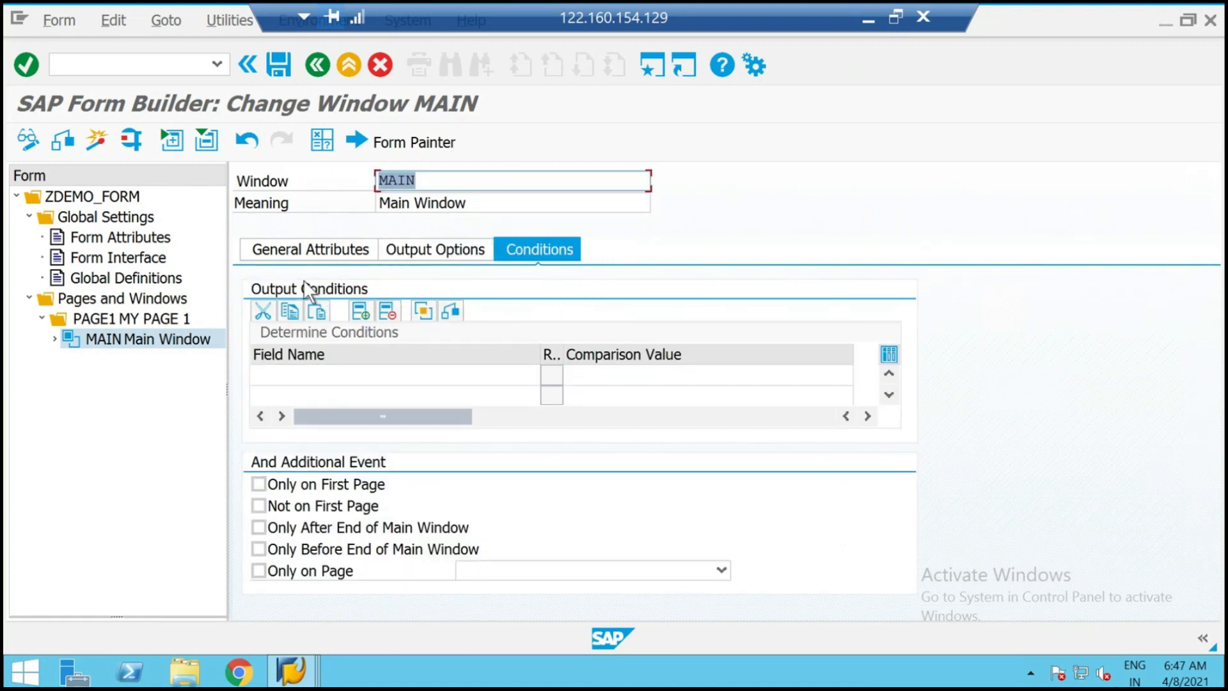
click(317, 253)
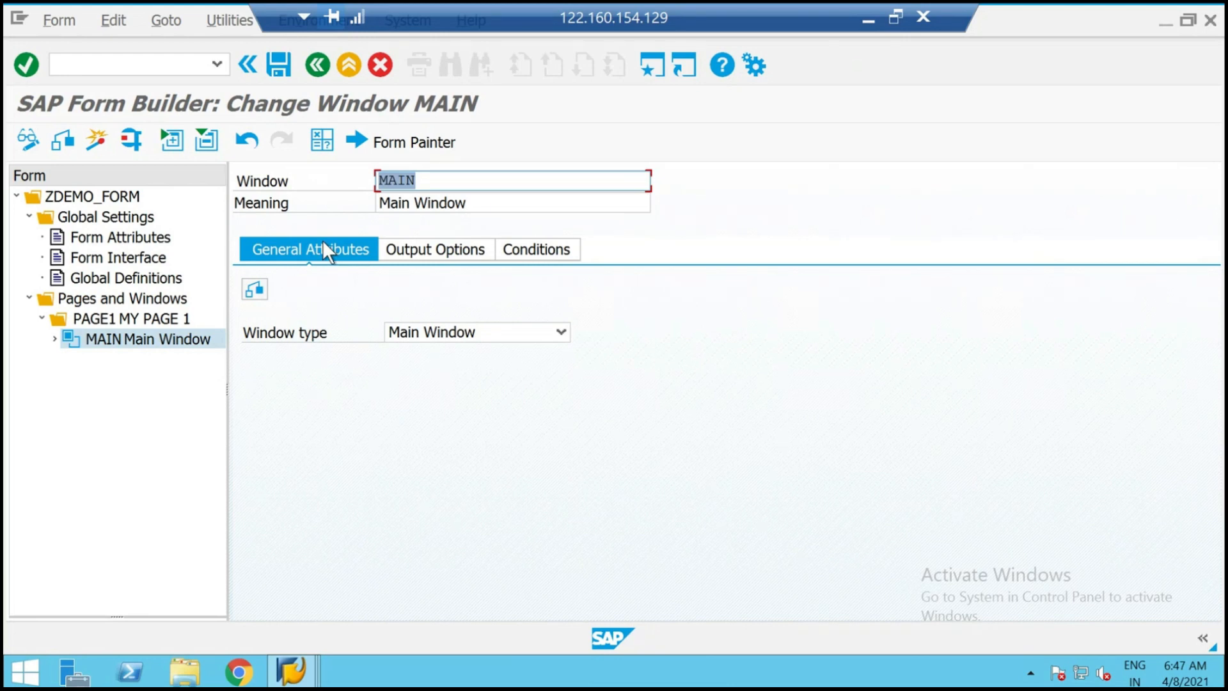
Create a graphic under page PAGE1 and name it GRAPHIC1.
right_click(105, 314)
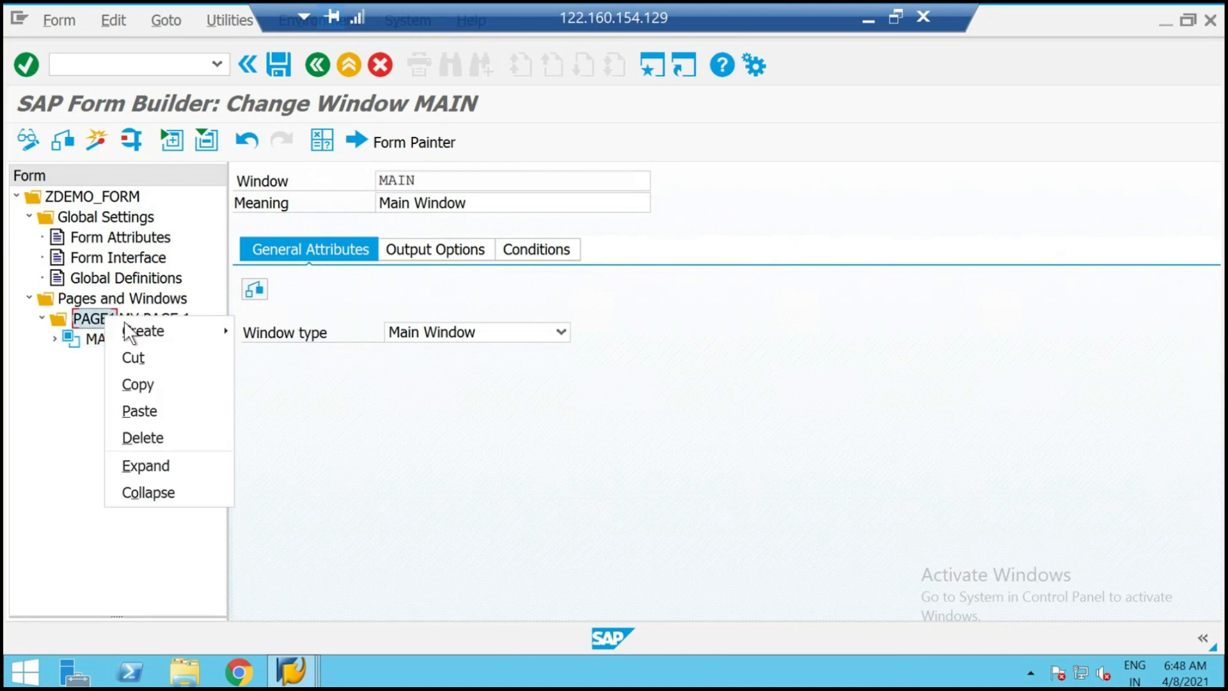
mouse_move(136, 330)
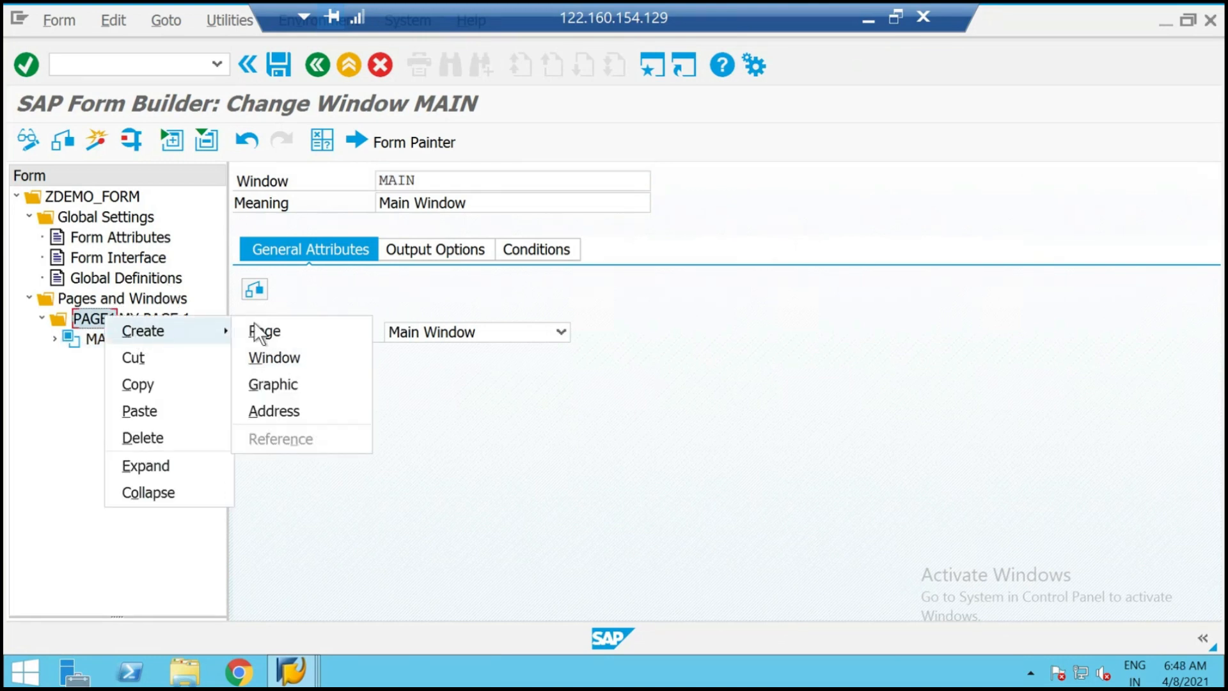
click(267, 382)
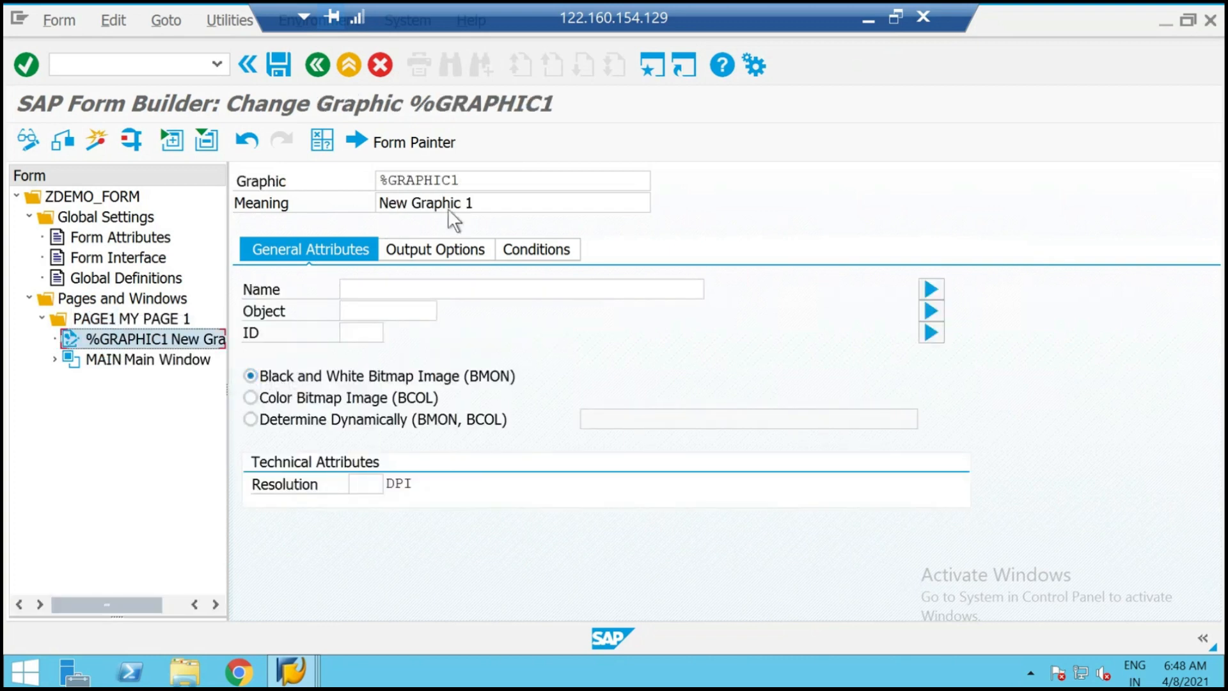
click(389, 183)
key(BackSpace)
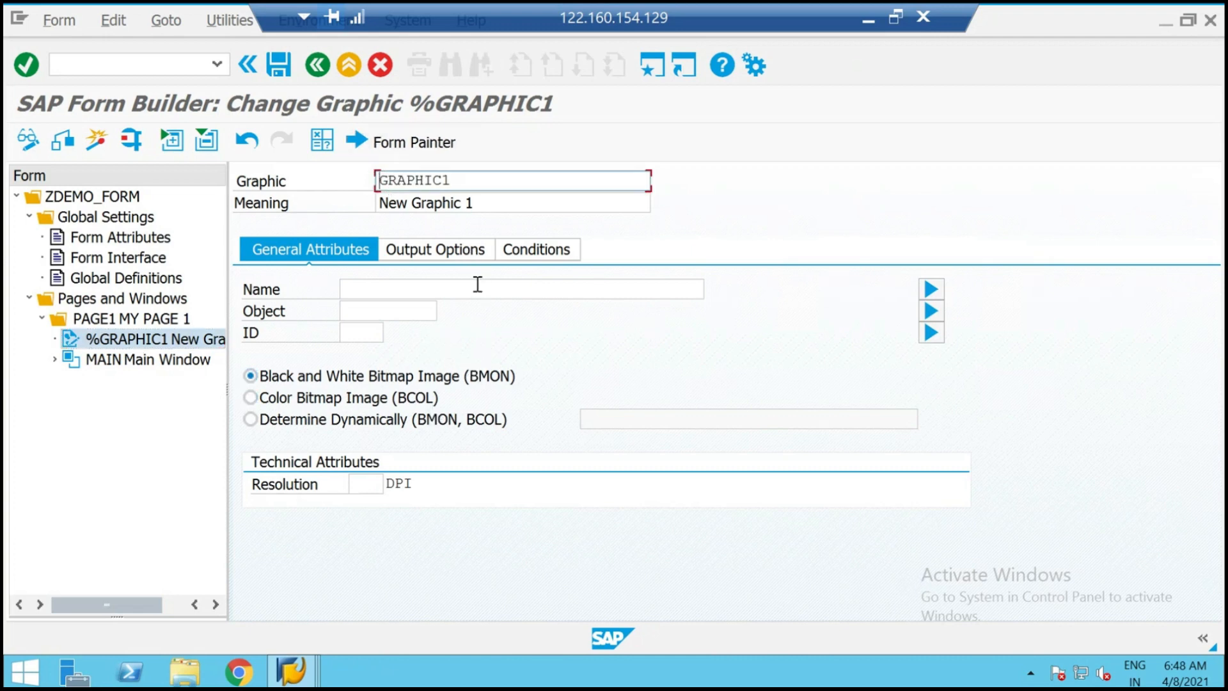
Assign the black and white bitmap image ENJOY to the graphic GRAPHIC1 and save the form.
click(512, 287)
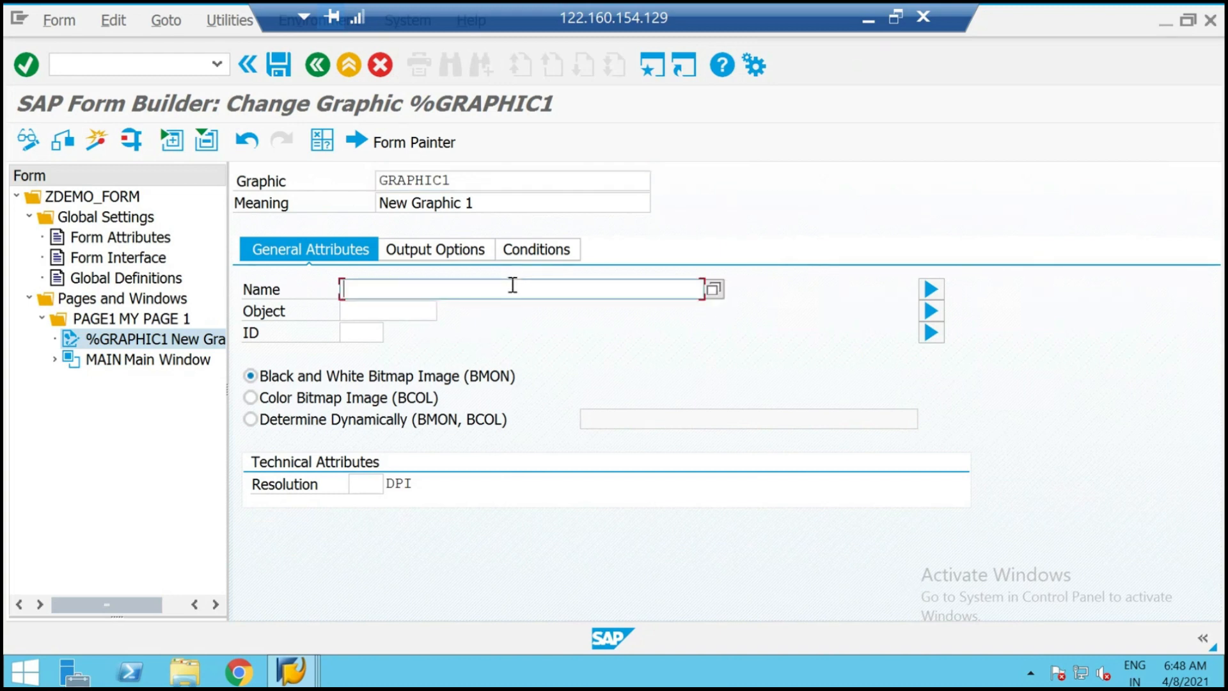
click(715, 290)
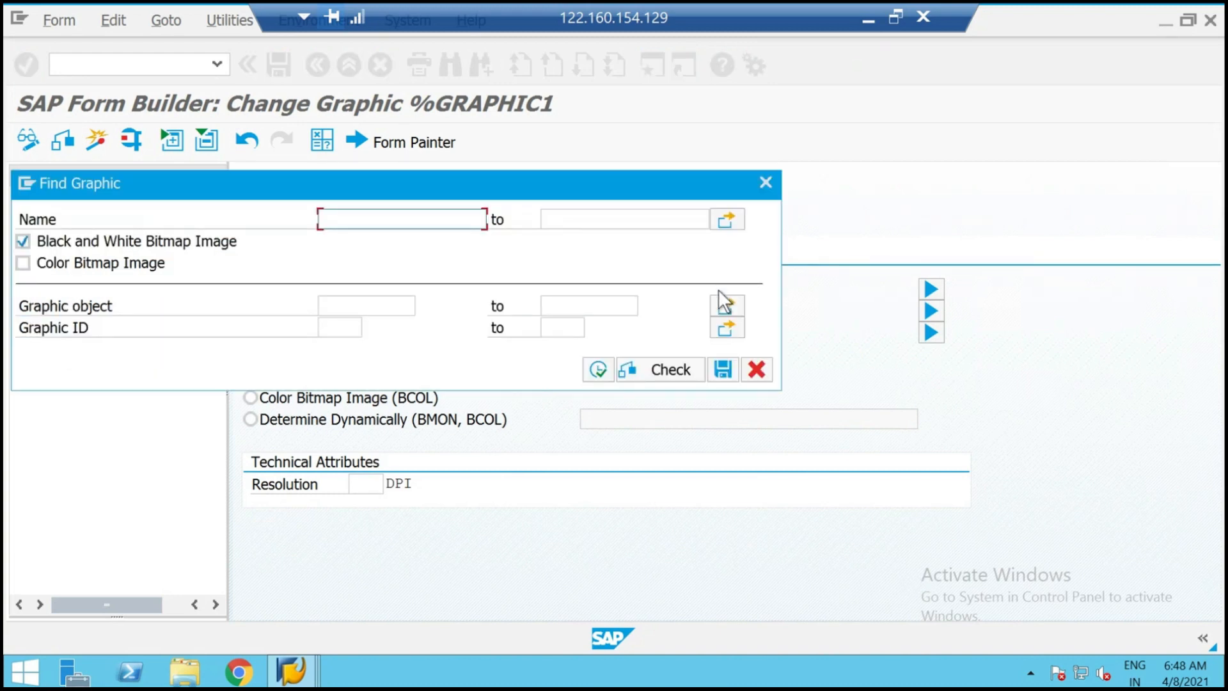
click(597, 369)
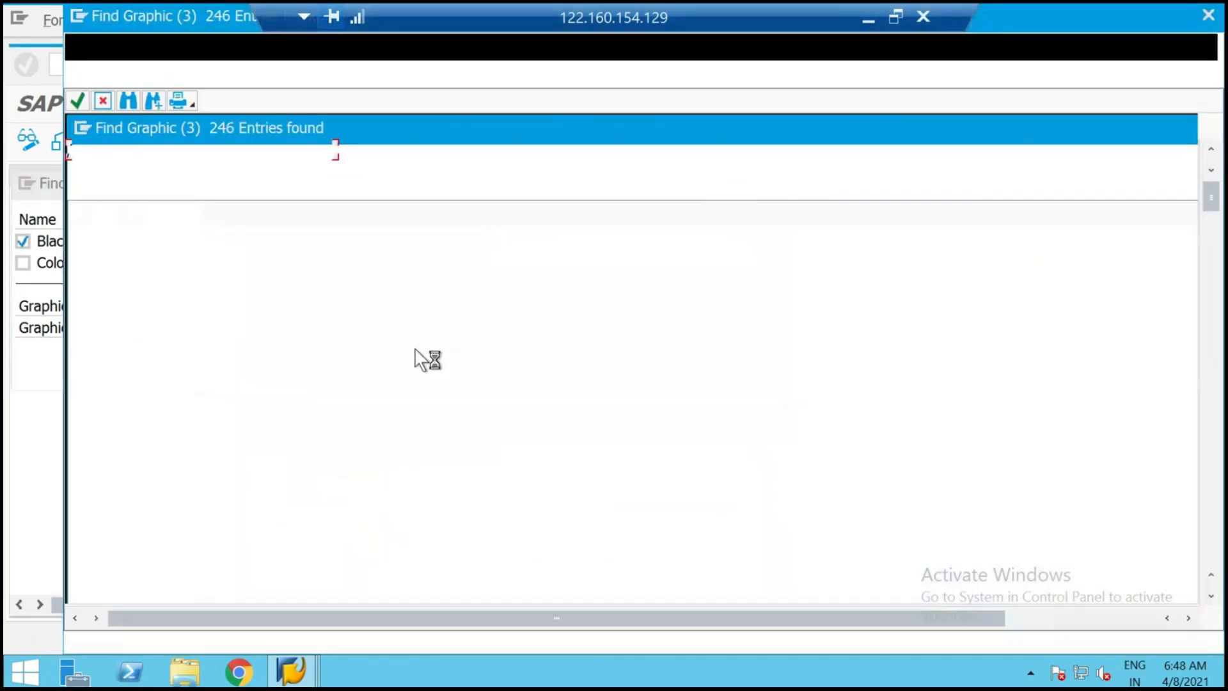
scroll(414, 345, down, 20)
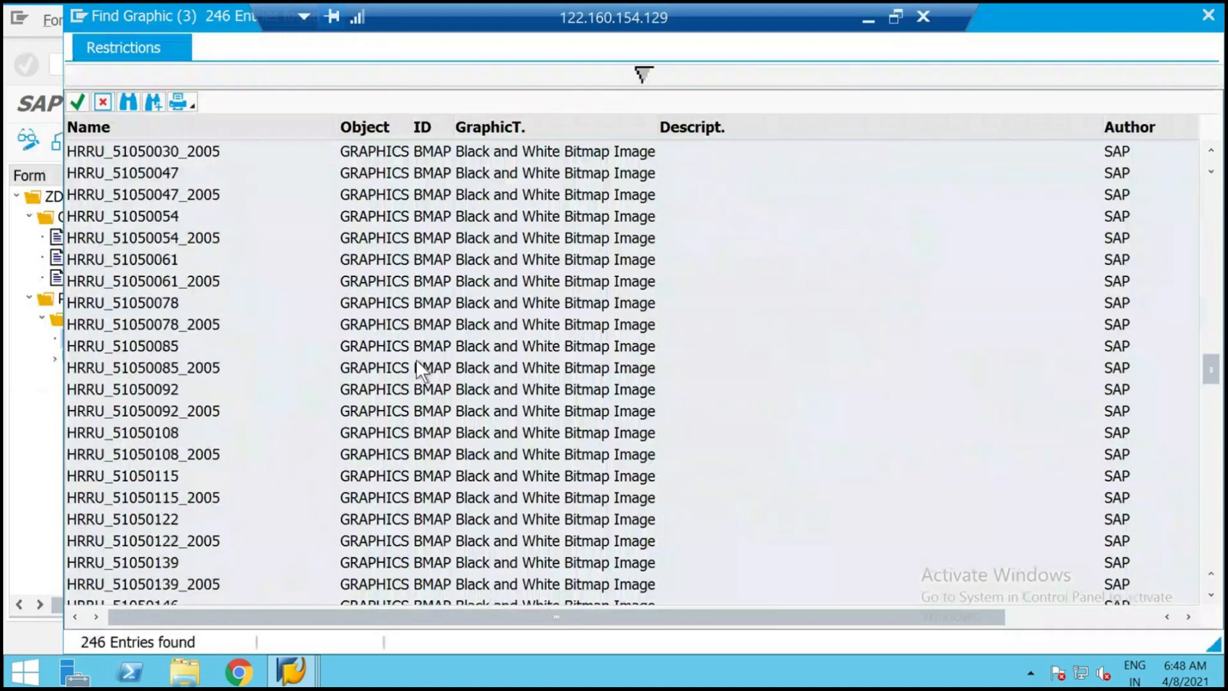
scroll(416, 363, down, 20)
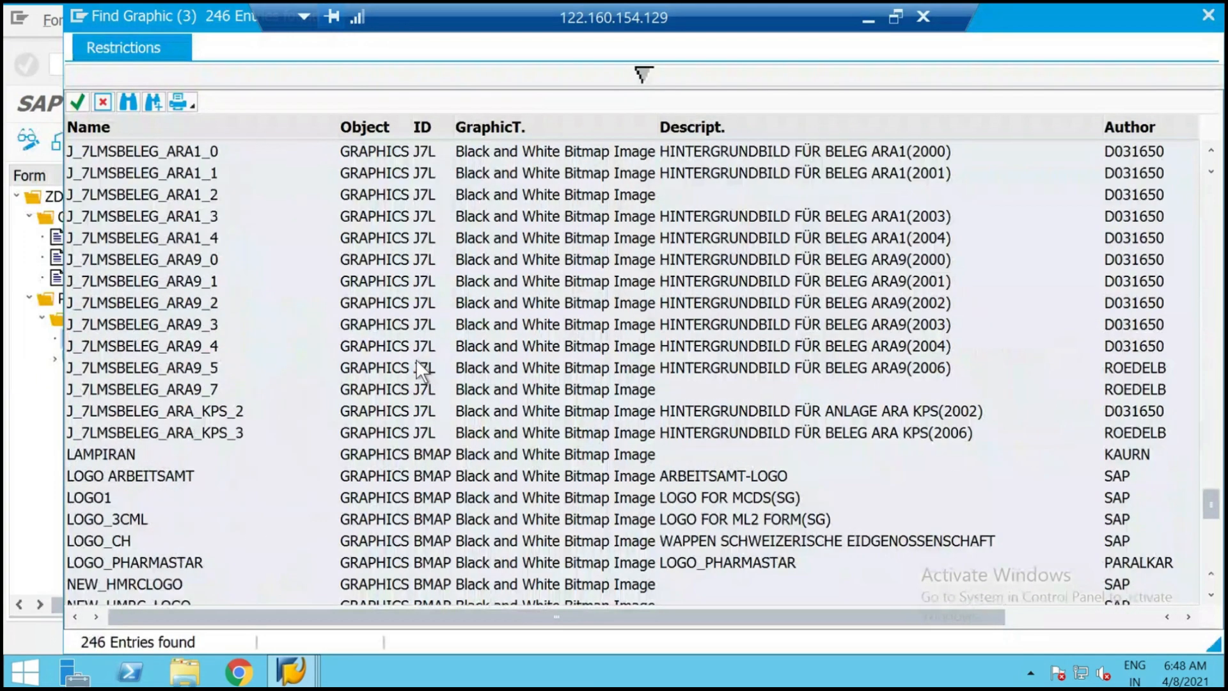
scroll(416, 359, down, 2)
scroll(416, 359, up, 17)
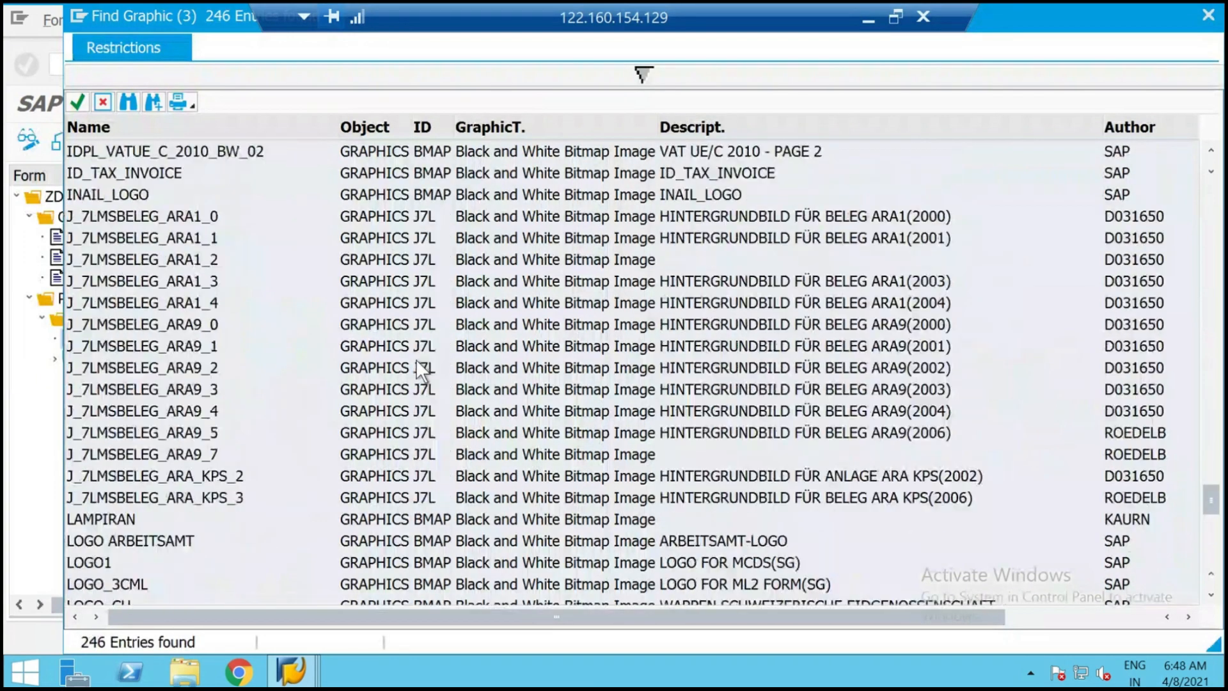
scroll(416, 361, up, 20)
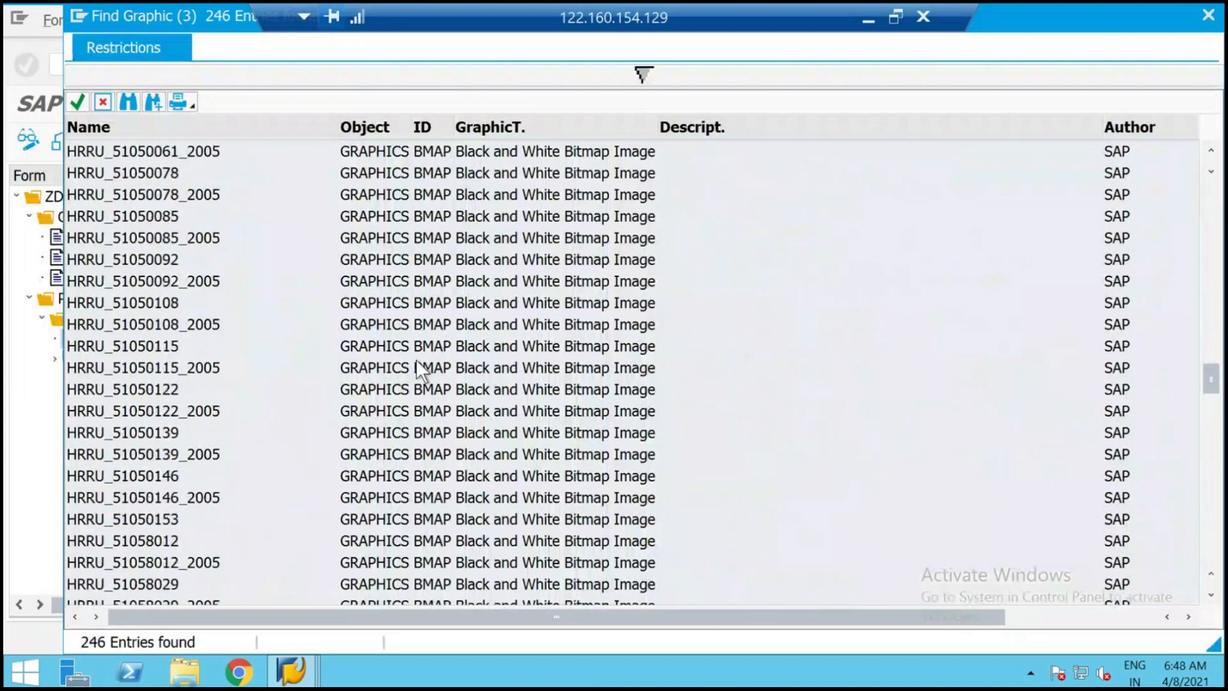
scroll(416, 359, up, 9)
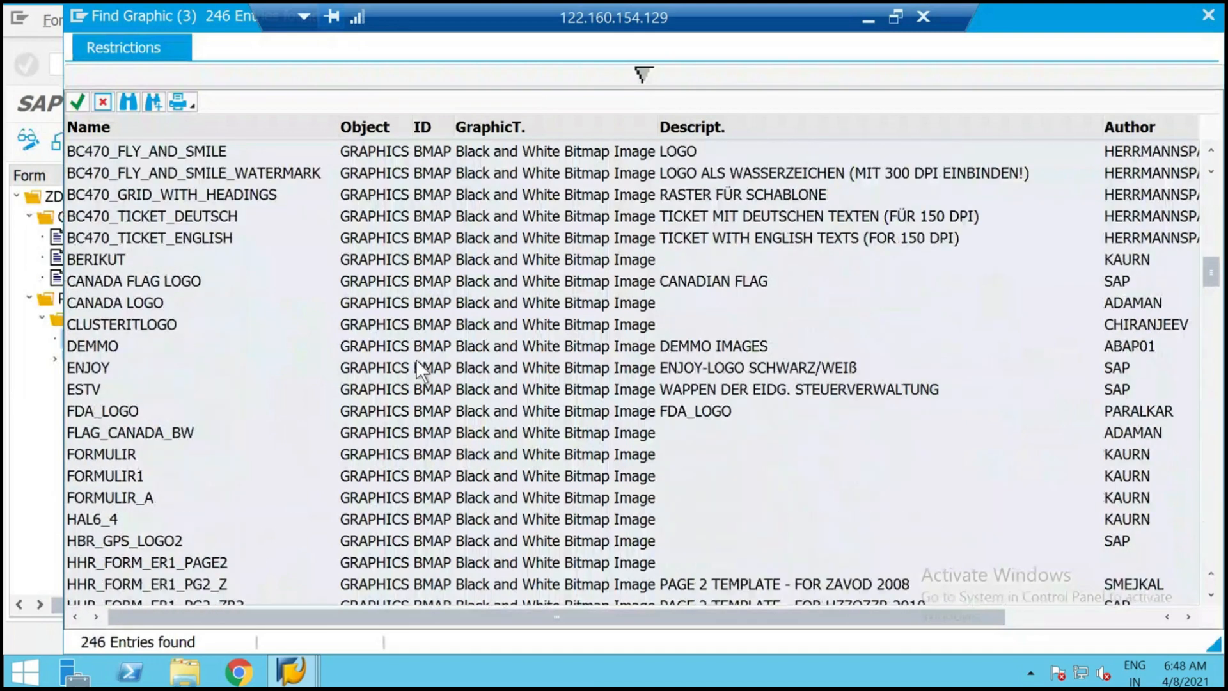
double_click(94, 368)
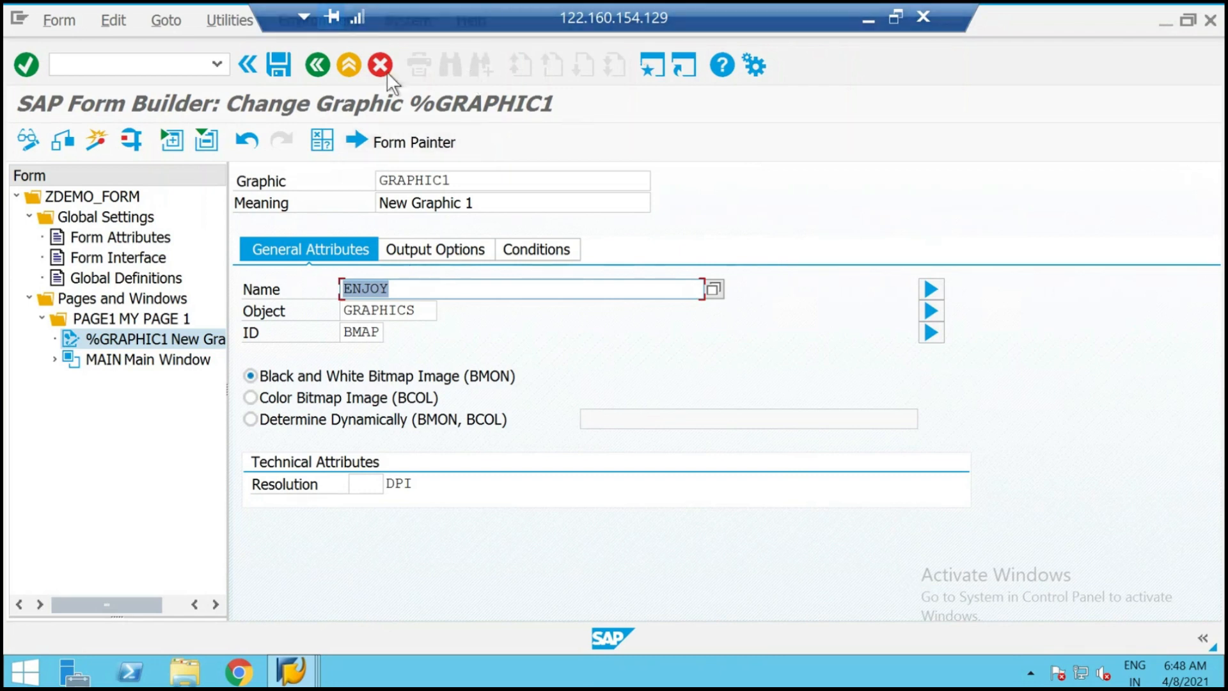
click(279, 61)
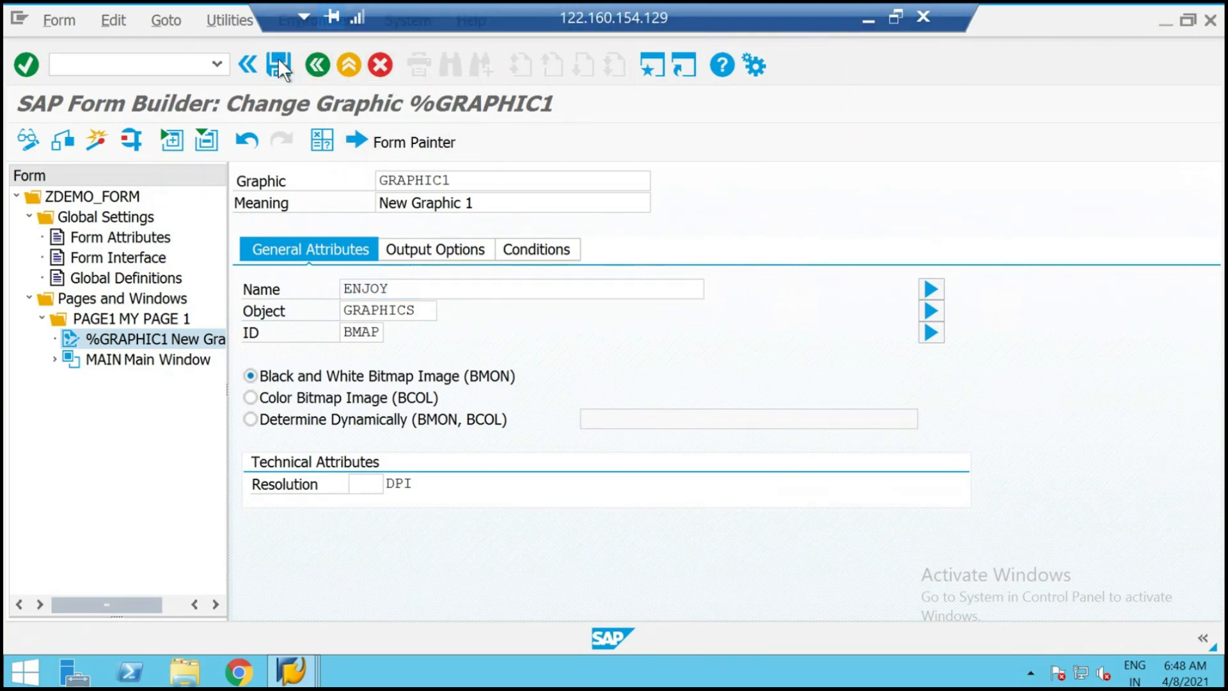
Review the graphic's output options, conditions and general attributes.
click(441, 247)
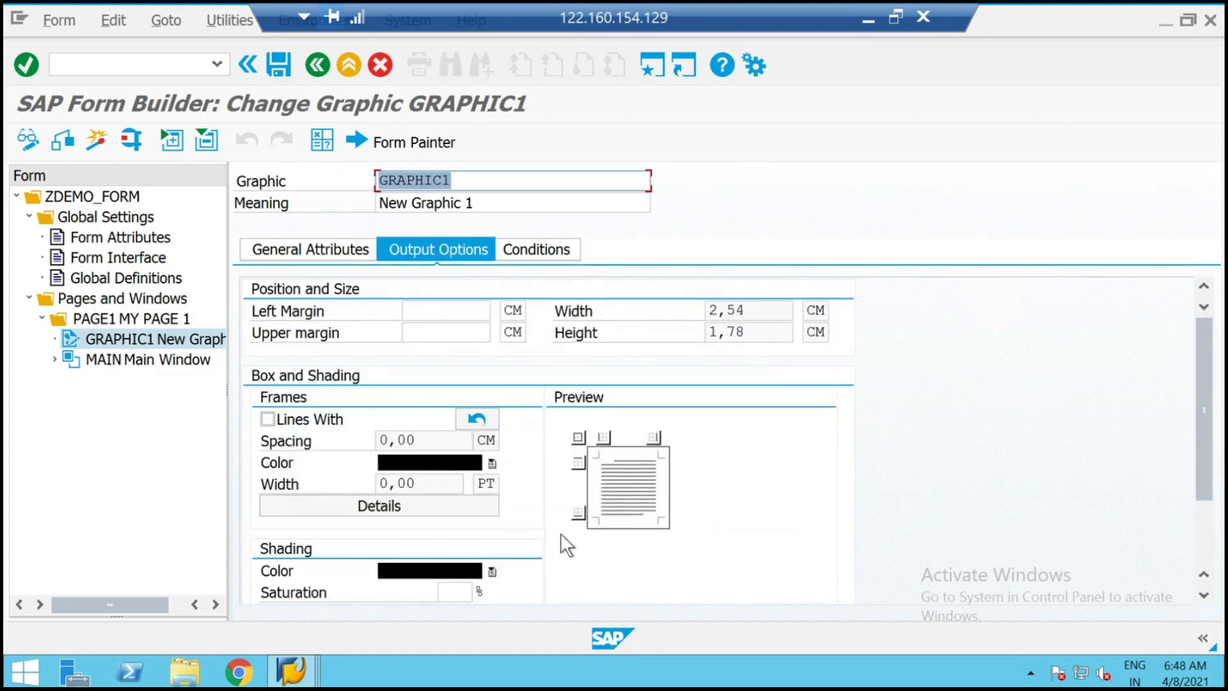
click(552, 247)
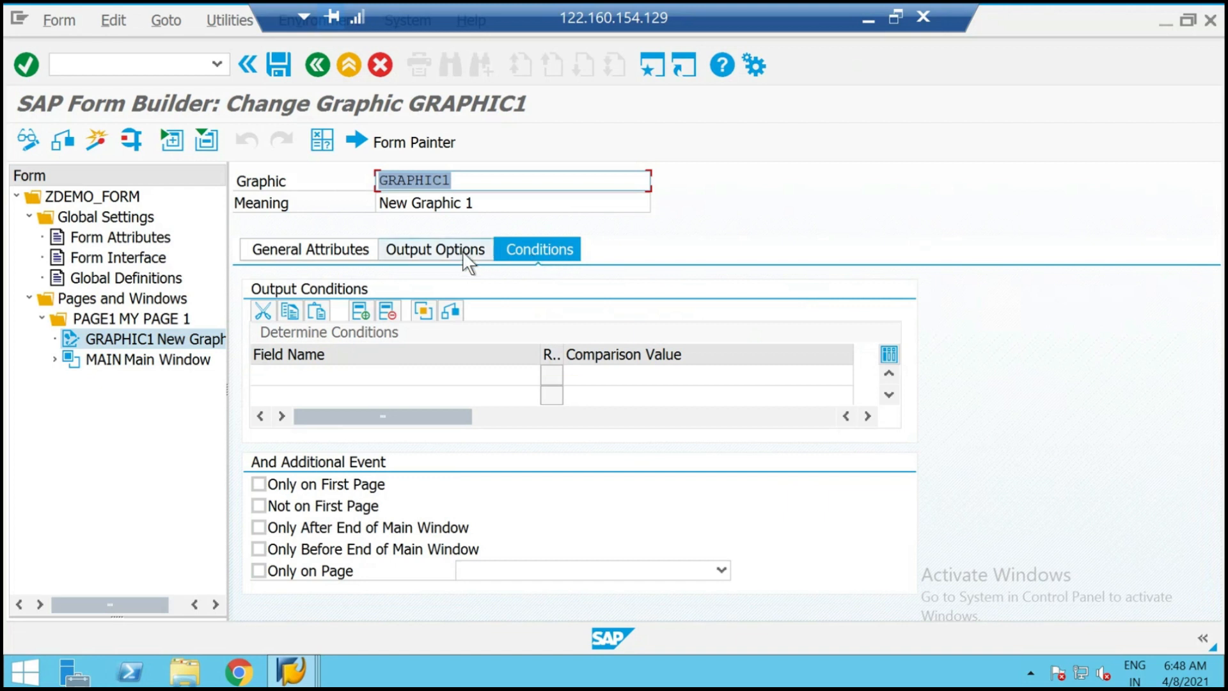
click(462, 250)
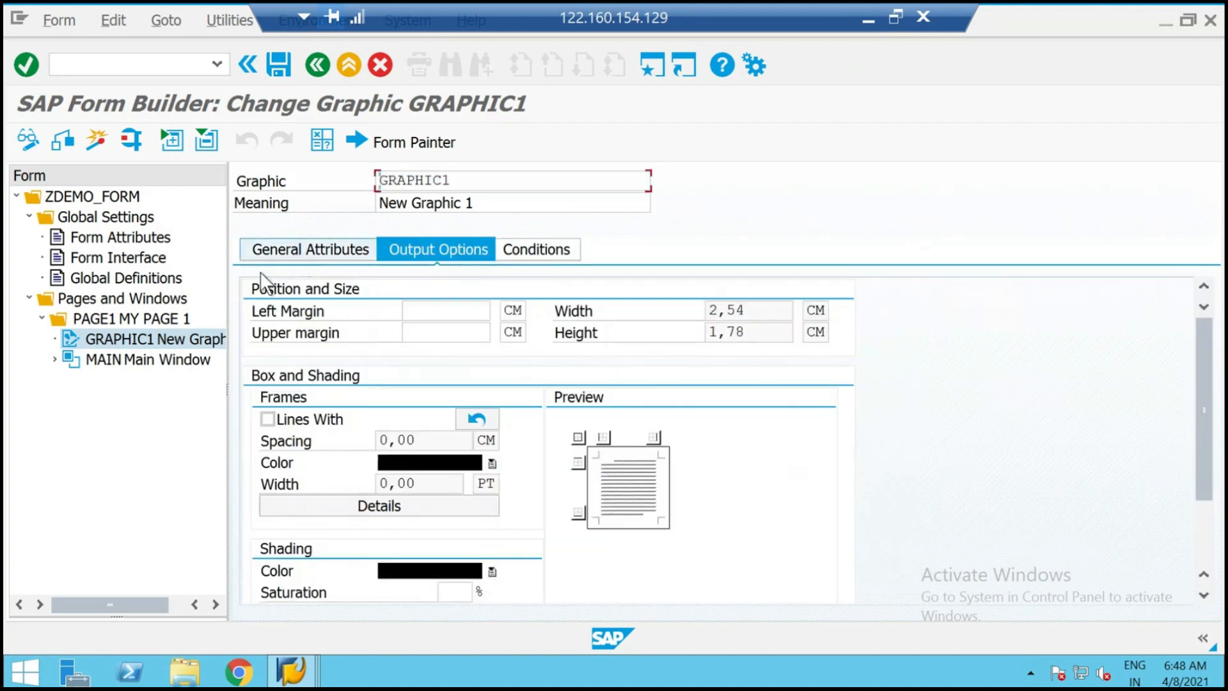
click(303, 256)
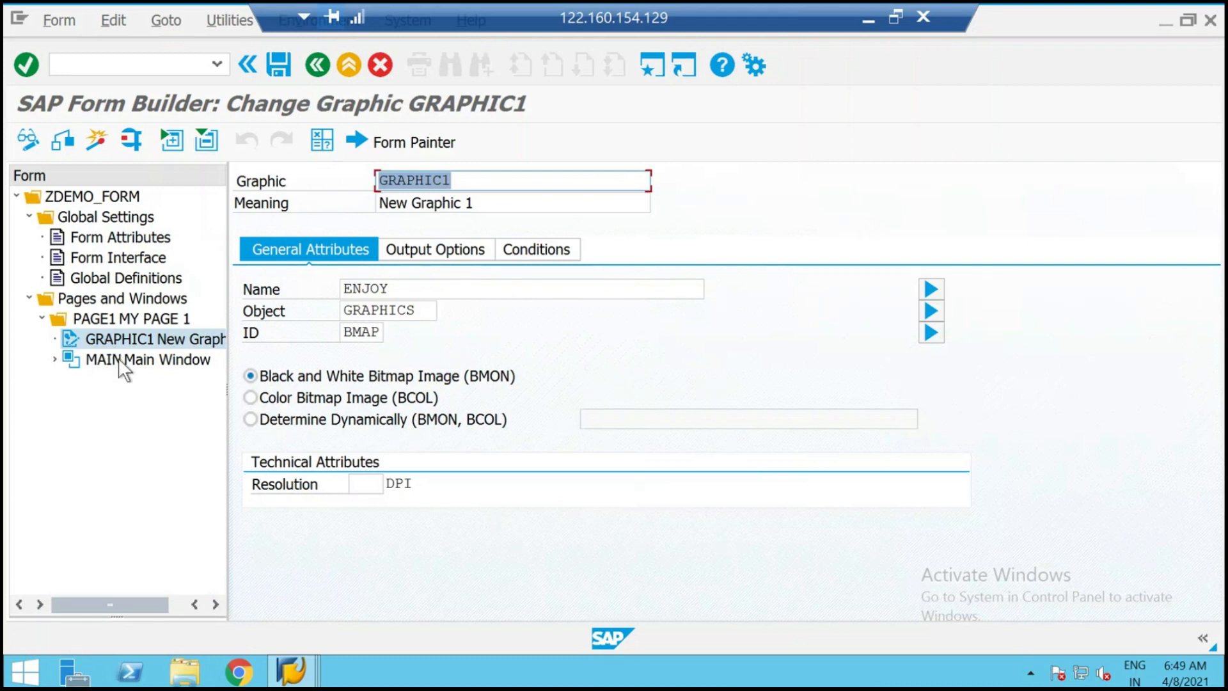
click(103, 360)
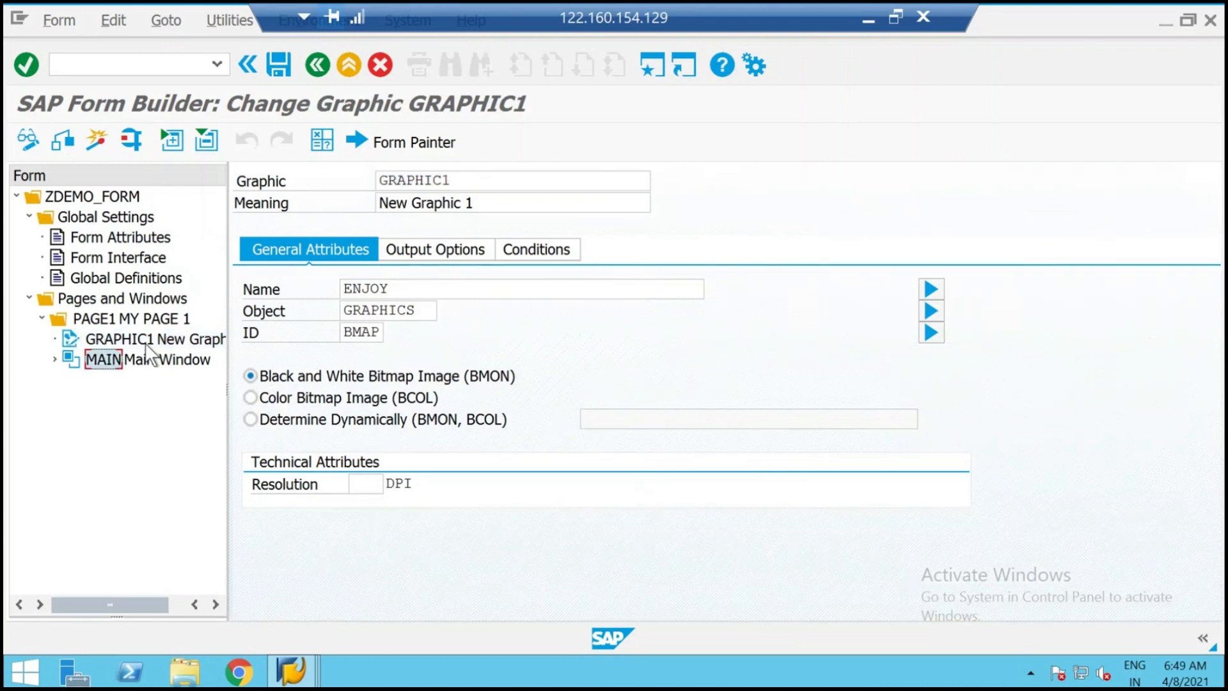
click(133, 337)
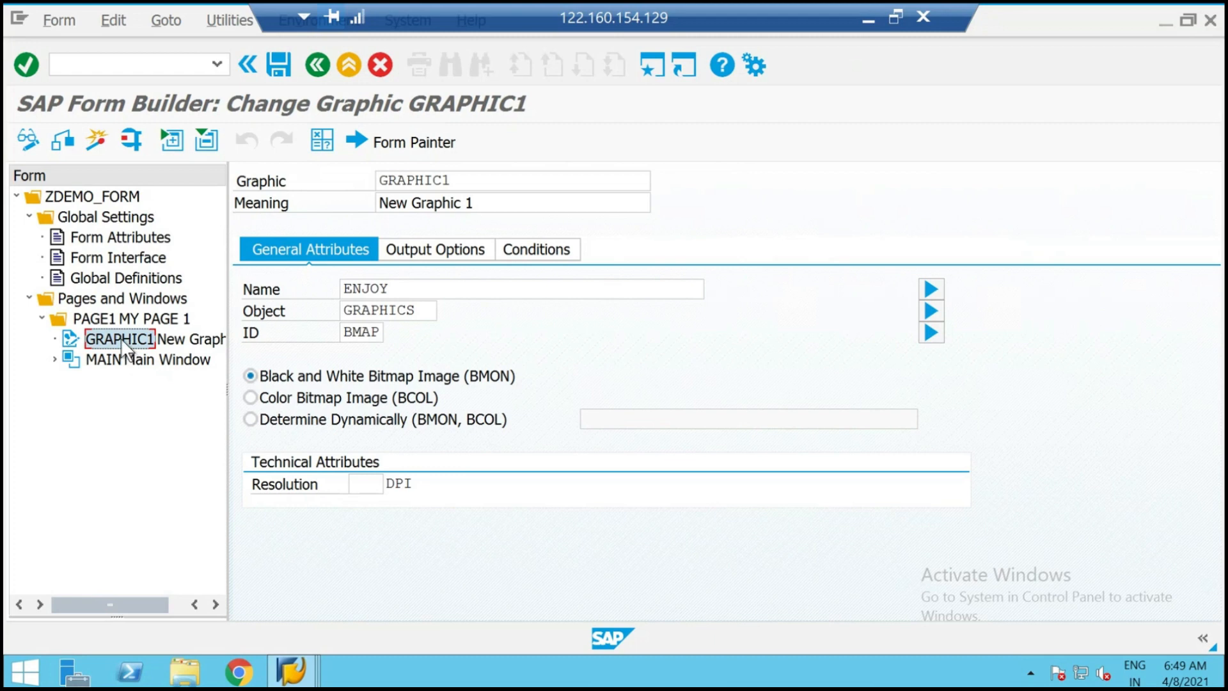
Create an address node under page PAGE1 and name it ADDRESS1.
right_click(57, 317)
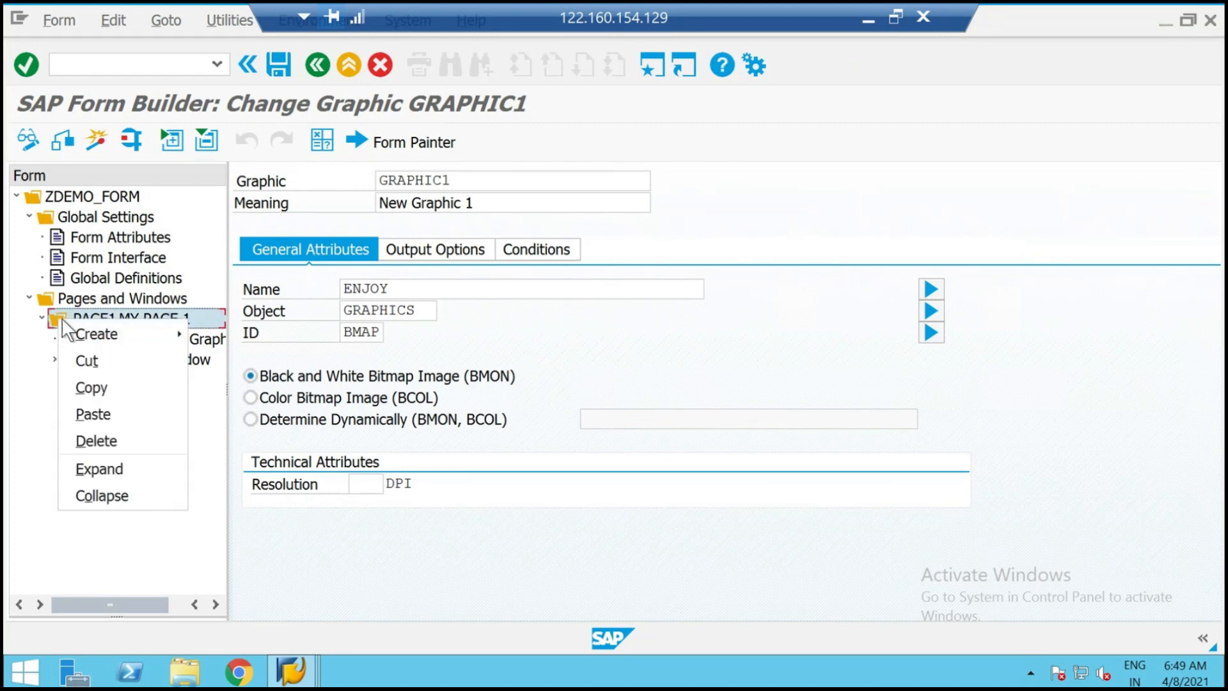
mouse_move(86, 329)
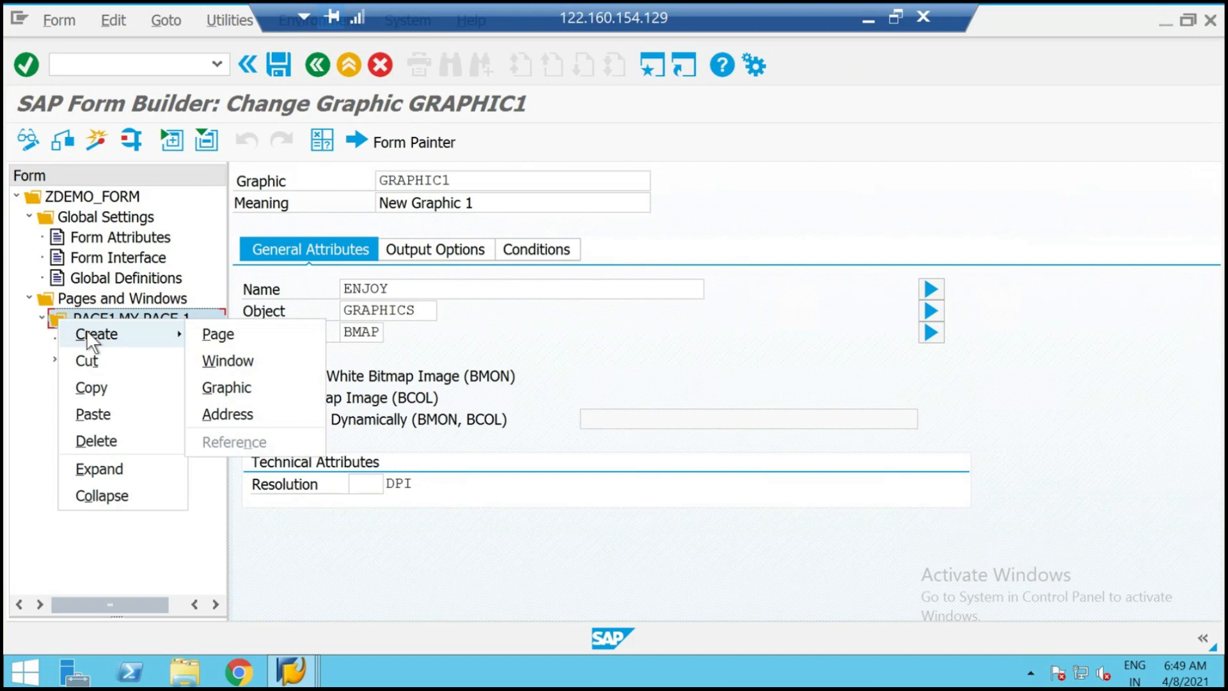
click(229, 404)
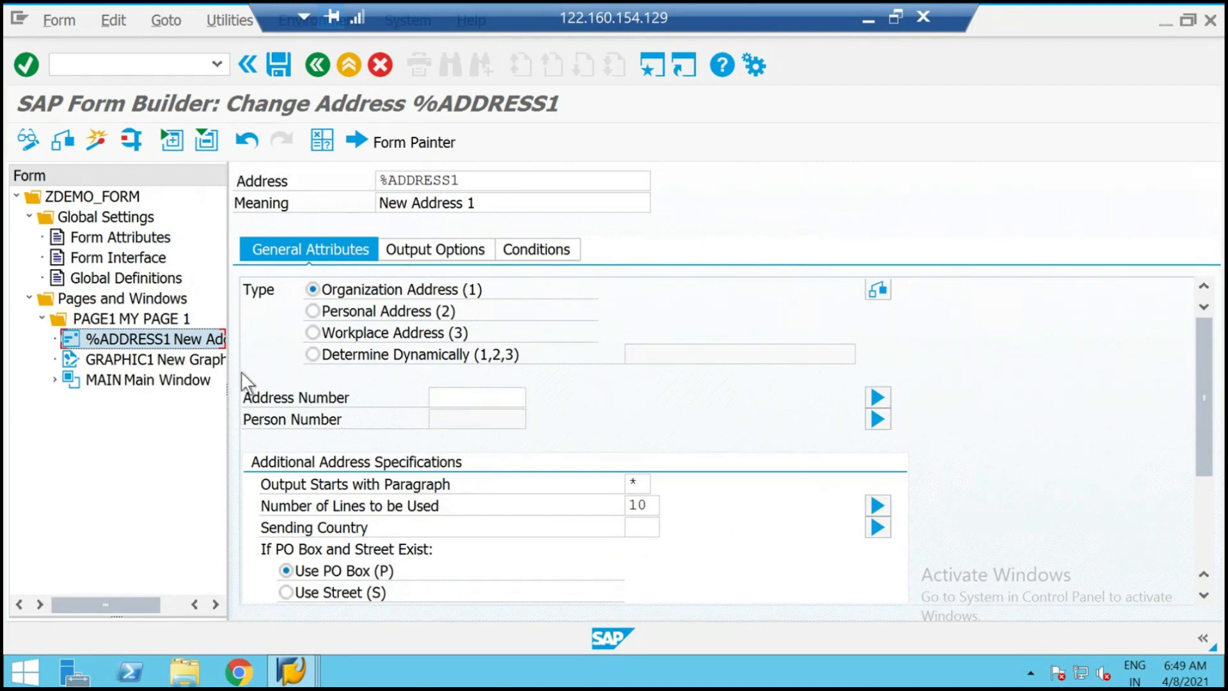
click(389, 180)
key(BackSpace)
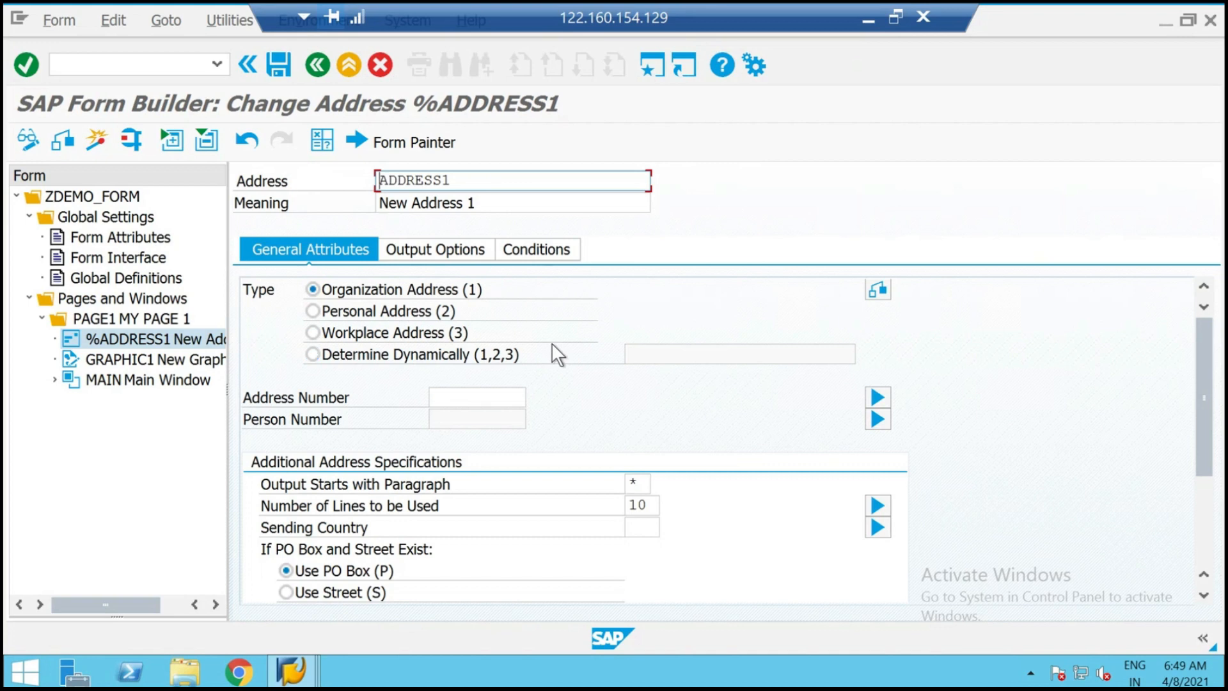
Look up the address number for ADDRESS1 and assign the Berliner Ärzteversorgung entry in Berlin.
click(519, 397)
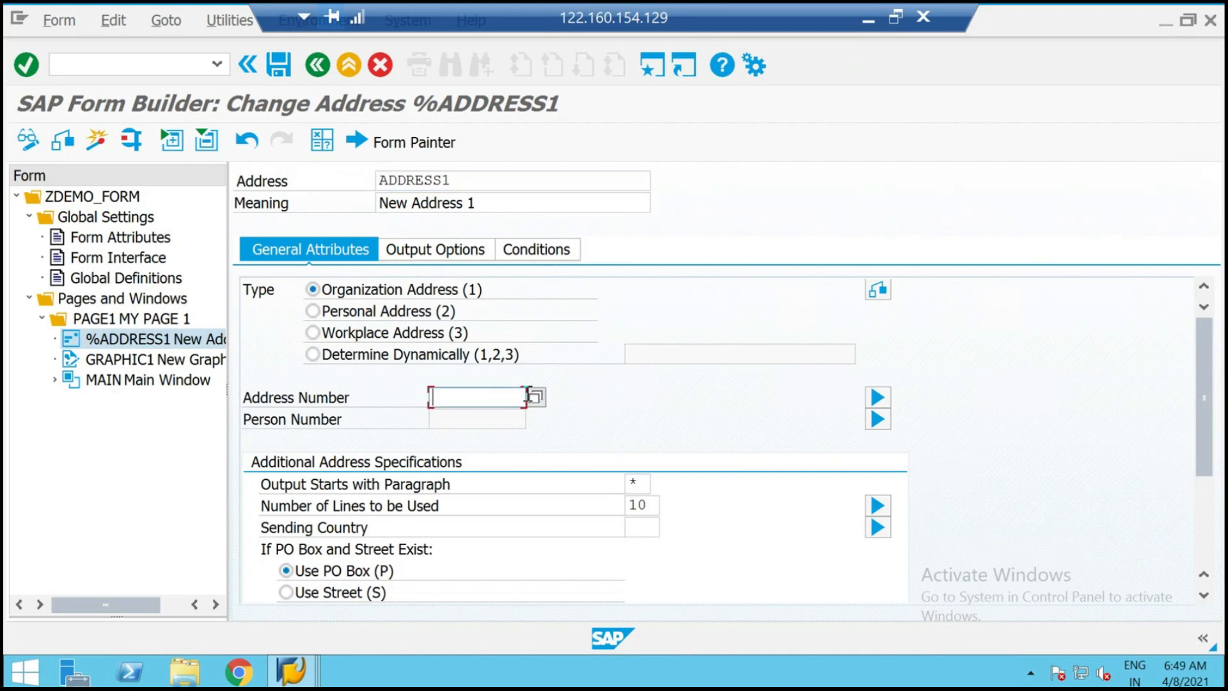
click(535, 398)
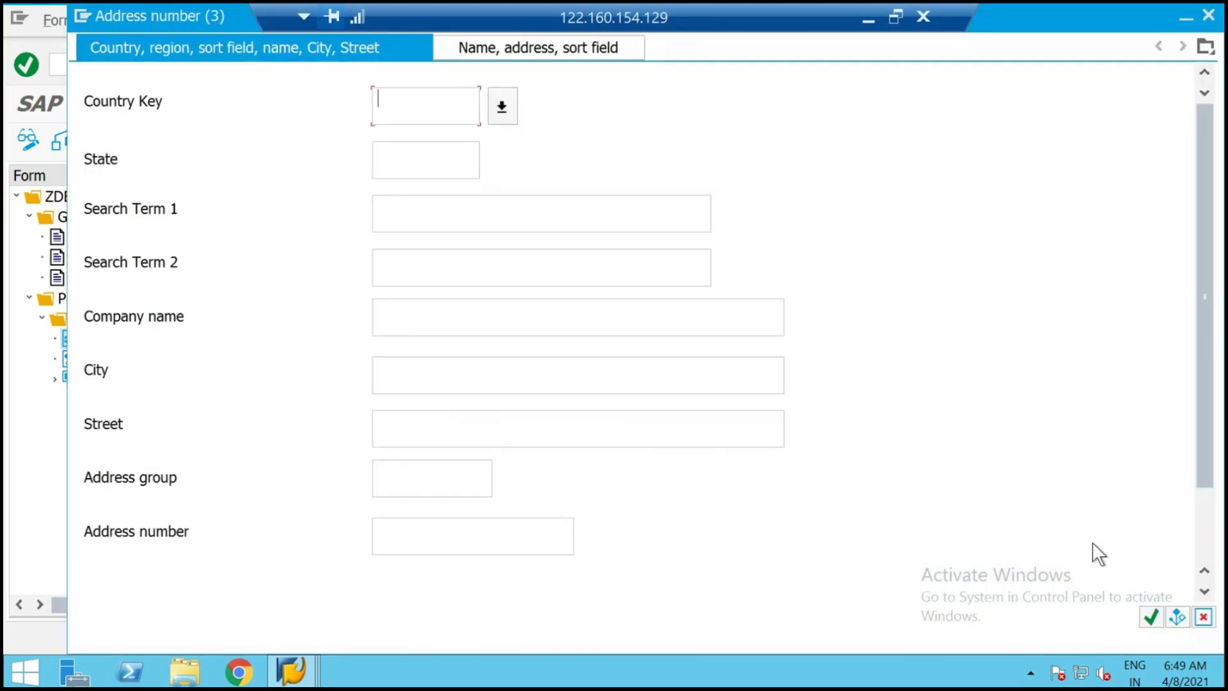
click(1150, 616)
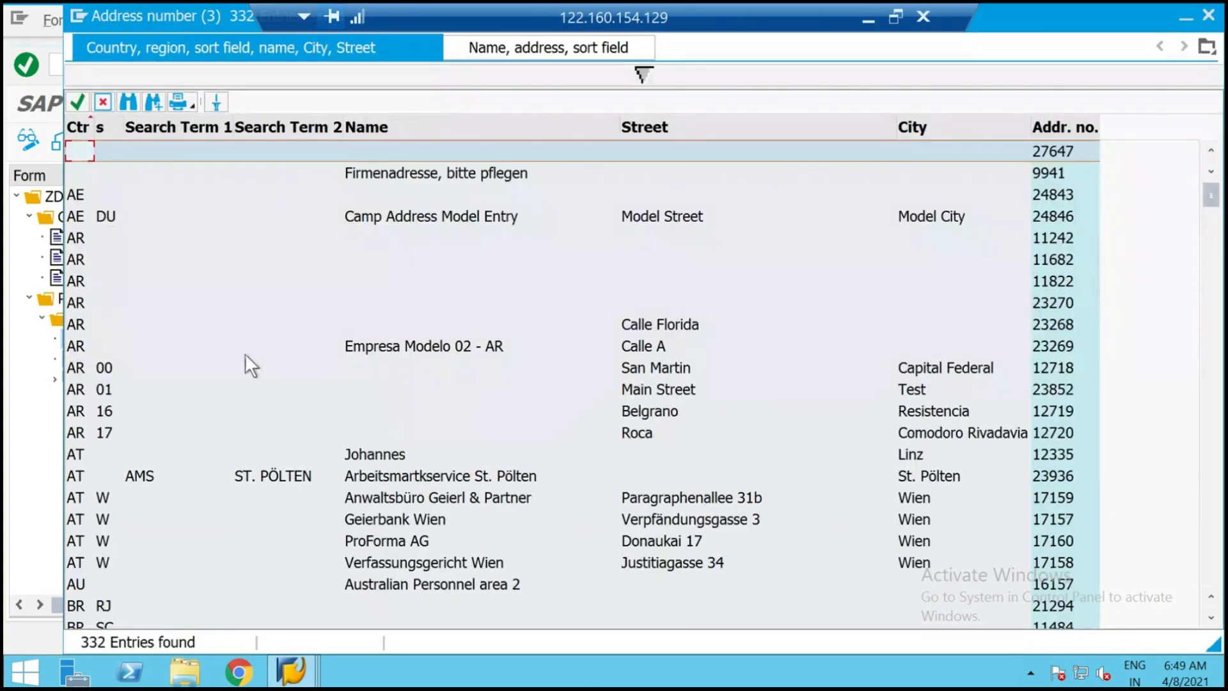
scroll(127, 359, down, 14)
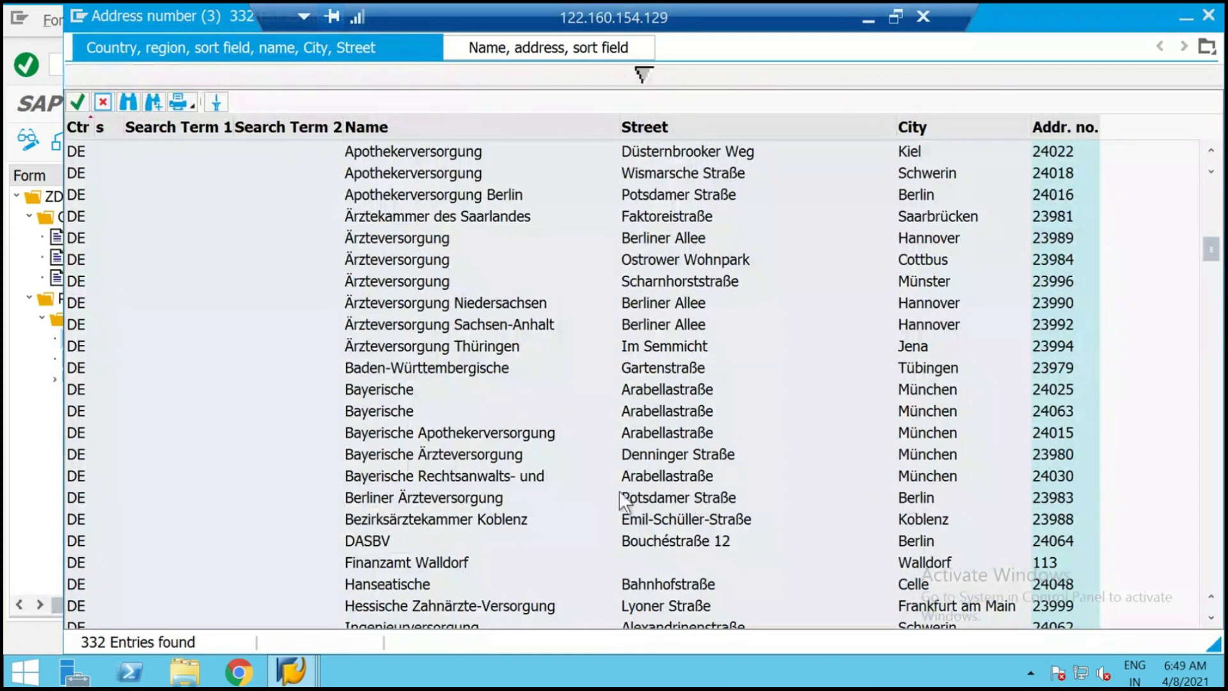
double_click(449, 497)
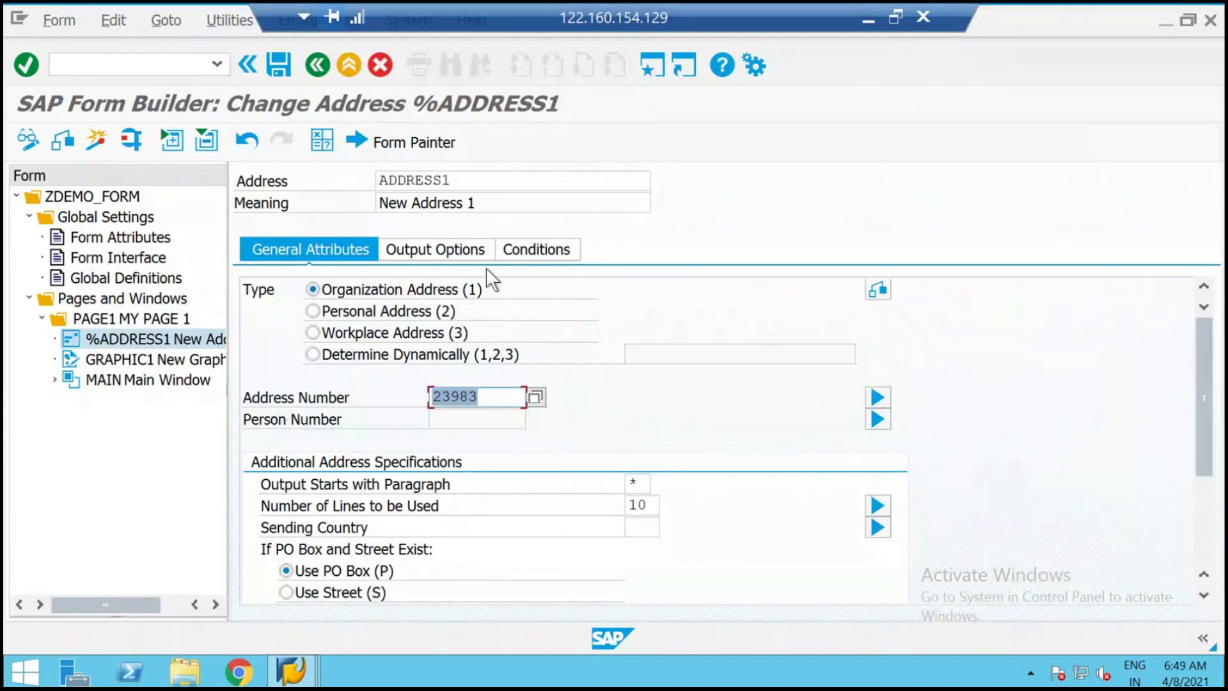
Assign the style ZMSTYLE in the output options of ADDRESS1 and save the form.
click(484, 248)
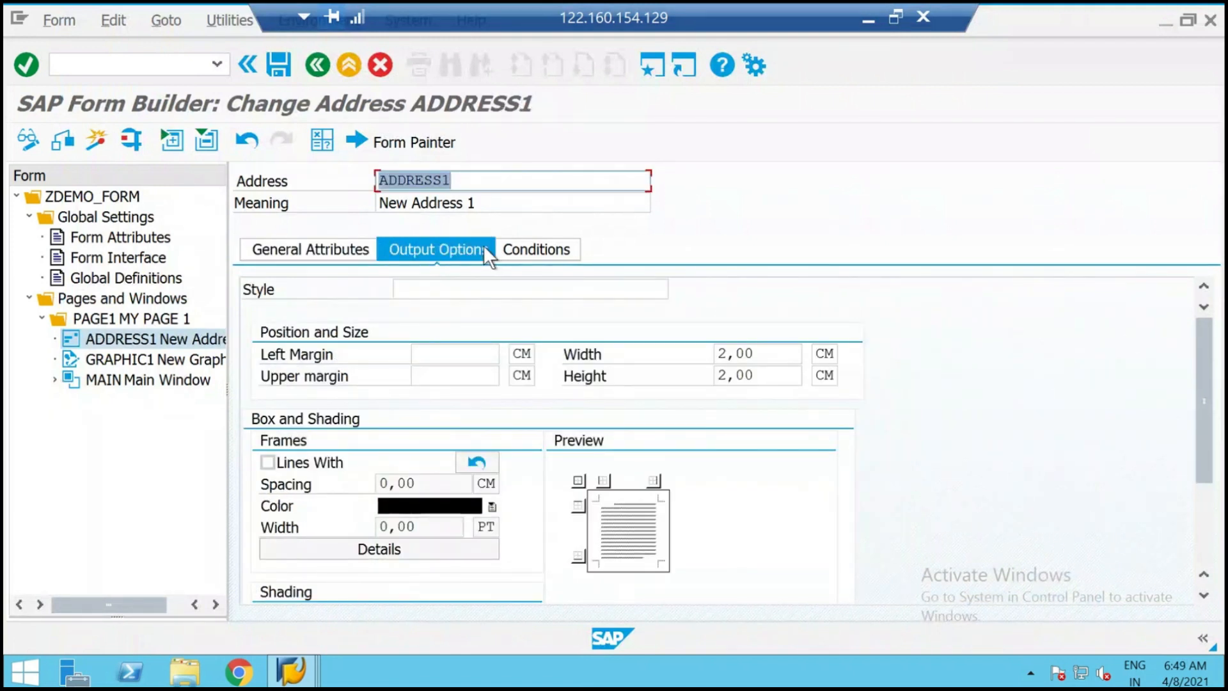
click(487, 289)
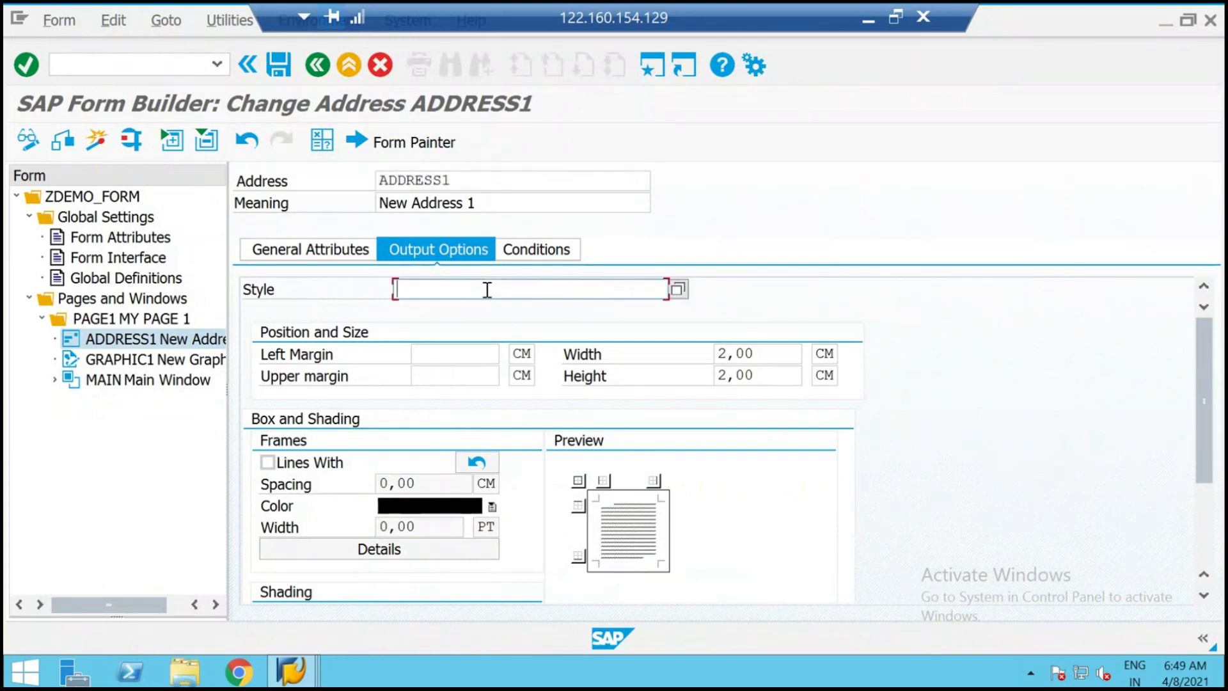
text(ZMSTYLE)
click(537, 251)
click(478, 249)
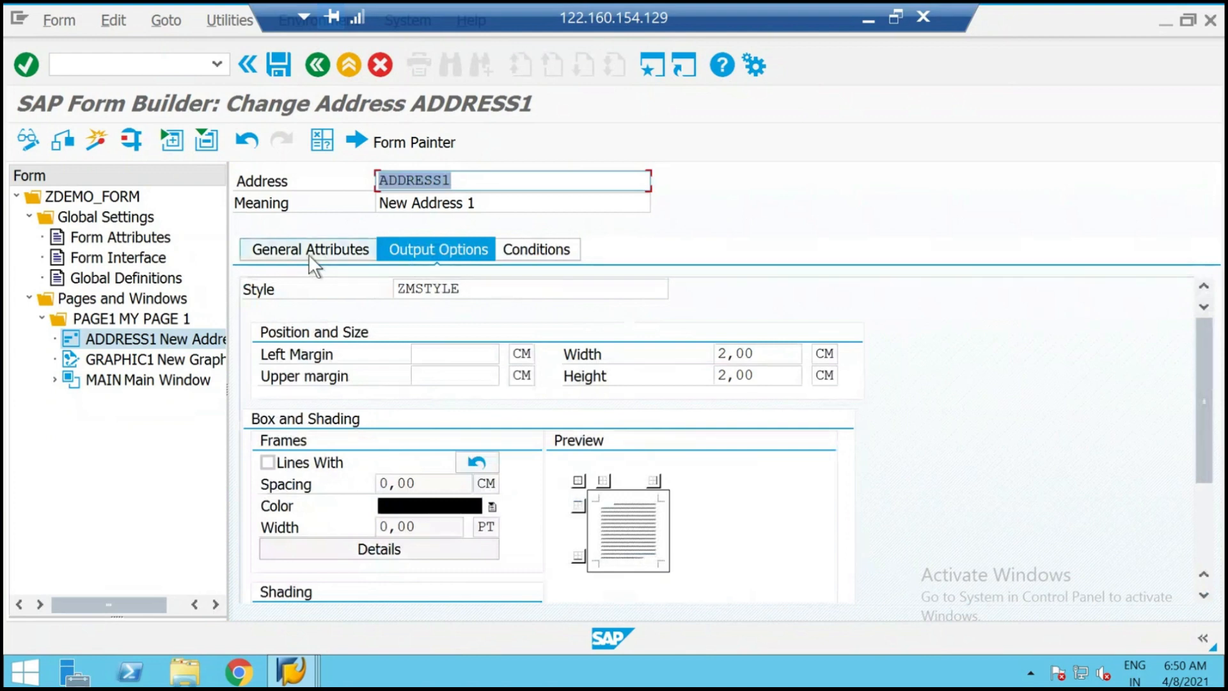
click(292, 63)
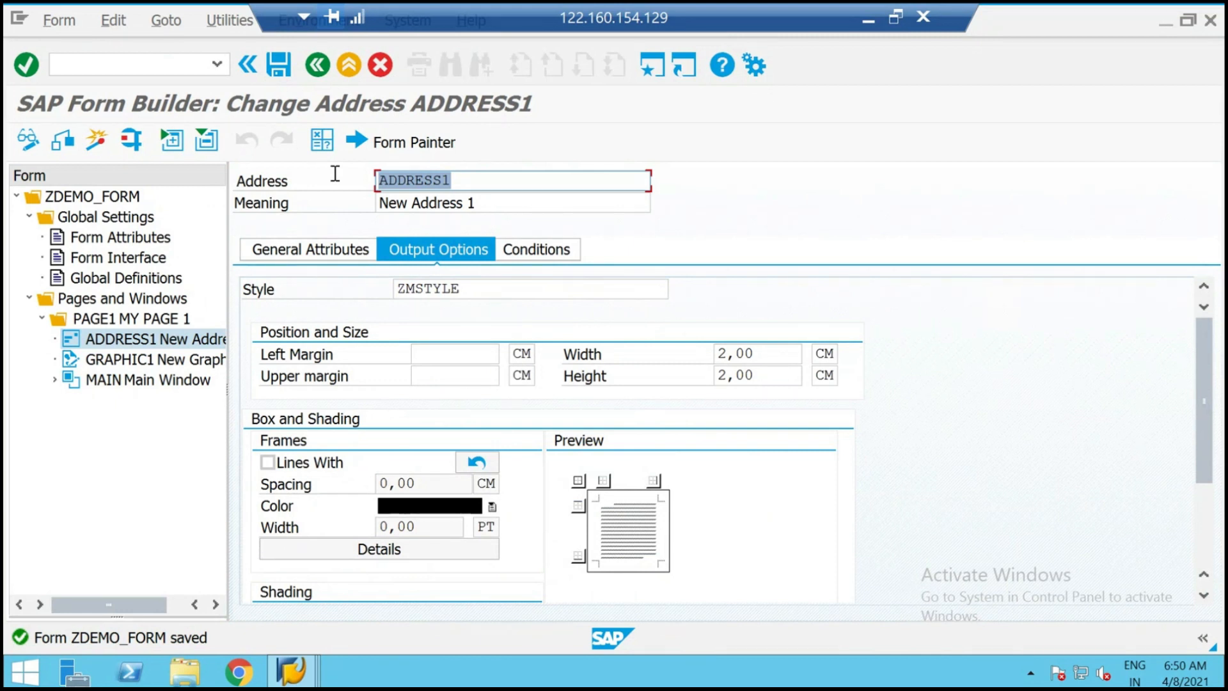
Open the Form Painter and shorten the MAIN window by lowering its upper edge to about 180 mm down the page.
click(141, 383)
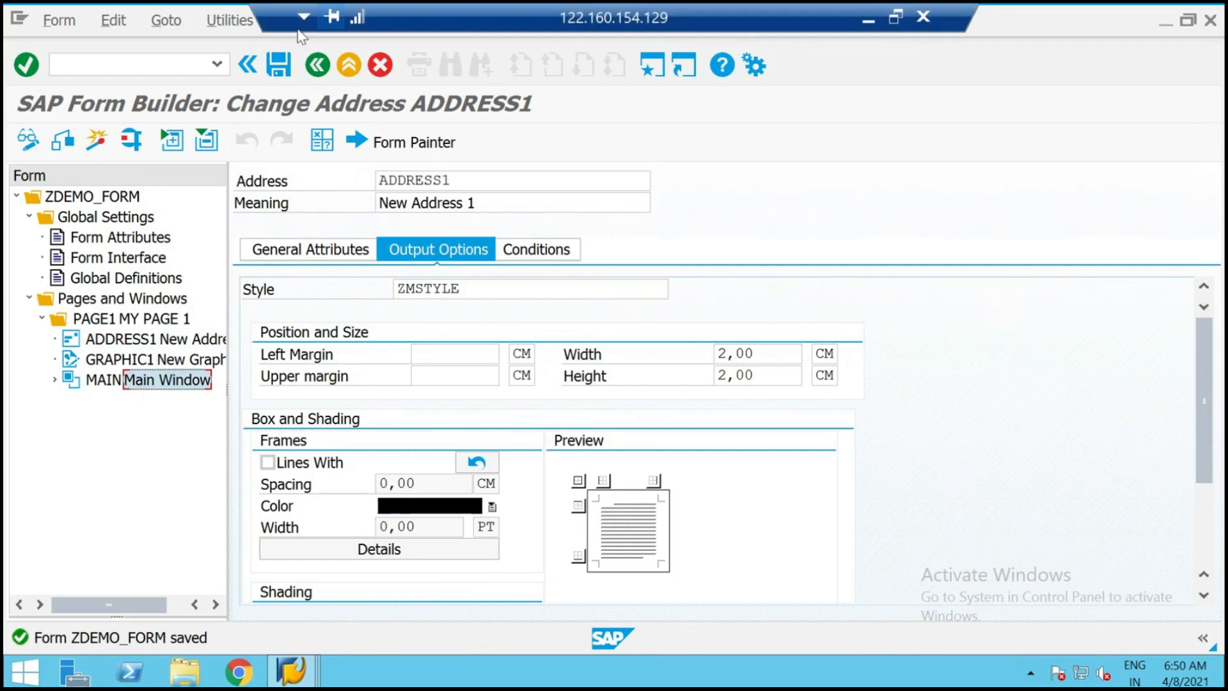
click(369, 143)
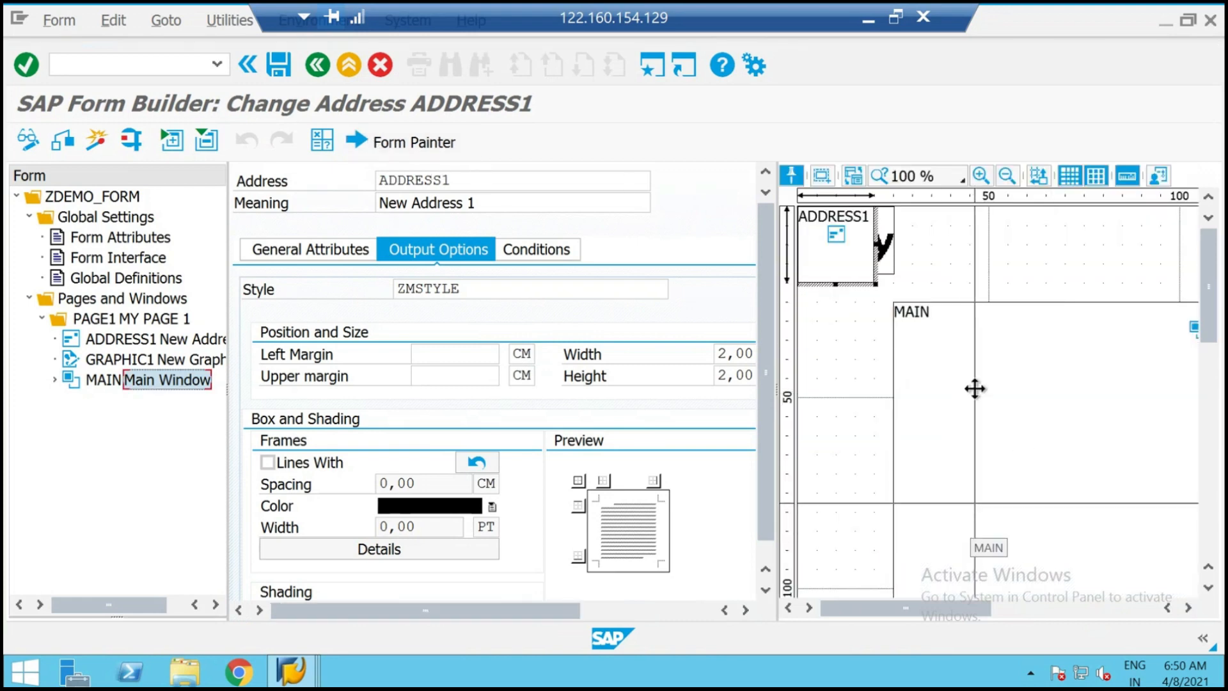
click(1005, 177)
click(1005, 177)
click(1004, 176)
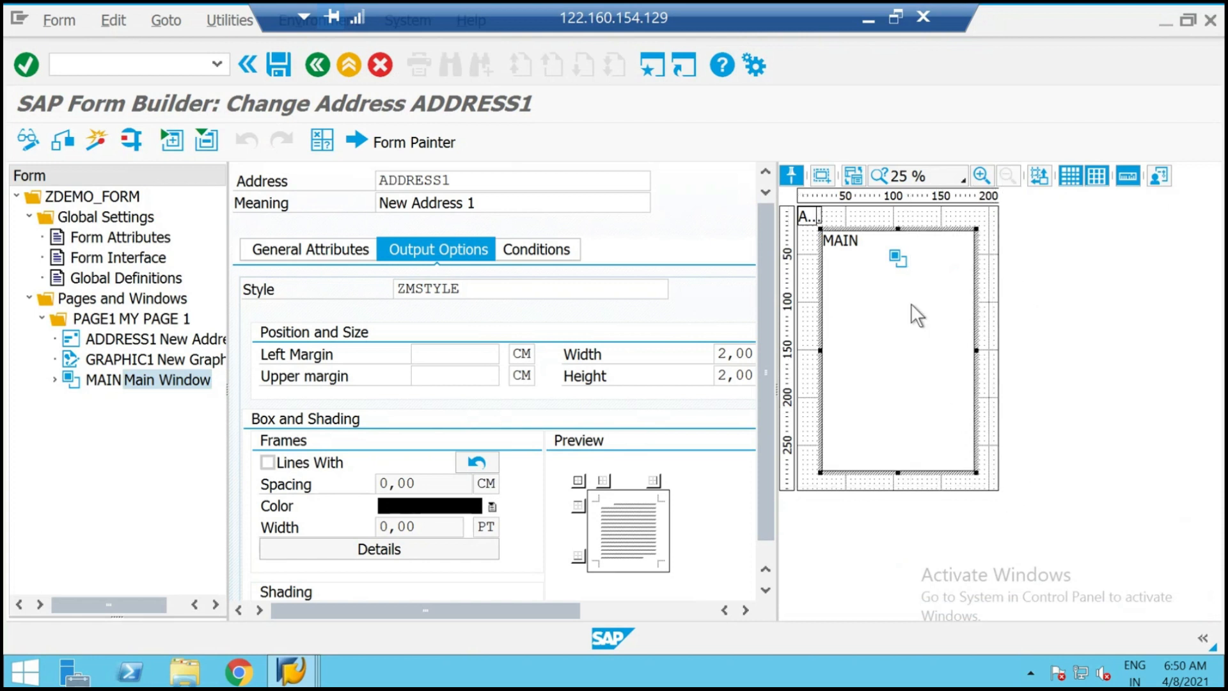
click(900, 254)
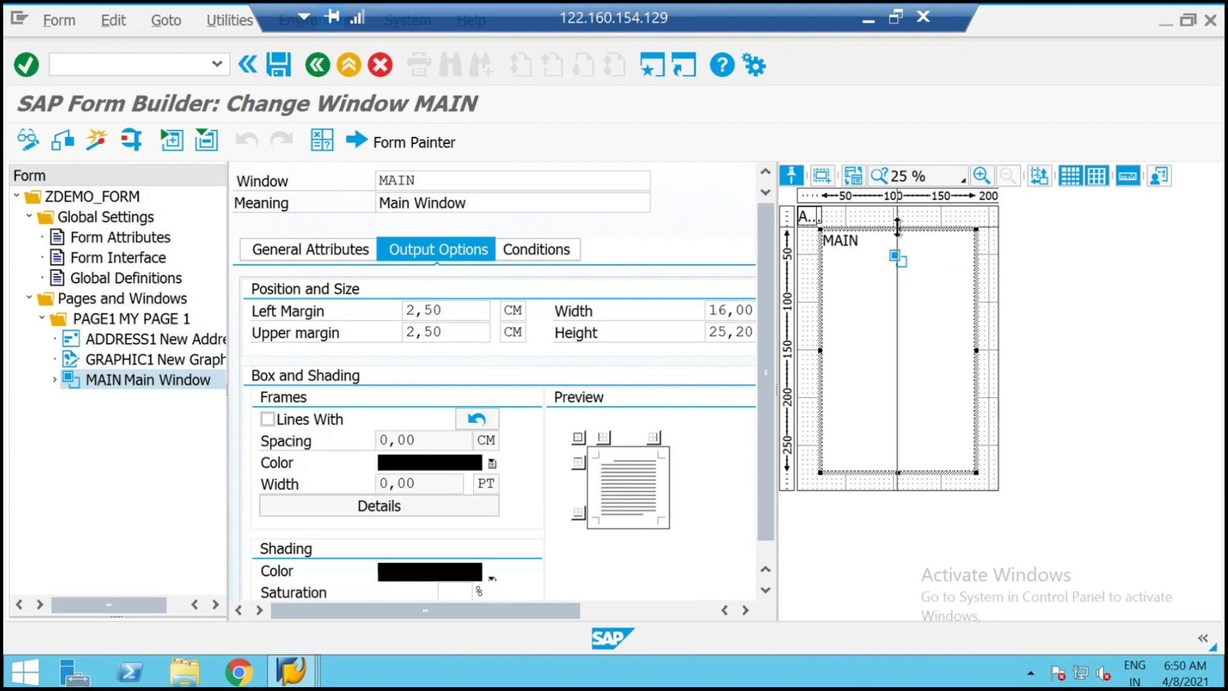
drag(898, 227, 898, 378)
Place ADDRESS1 above MAIN at about 10 by 3 cm and GRAPHIC1 beside it with margins of 14.87 cm left and 4.47 cm upper.
drag(796, 215, 960, 270)
click(811, 218)
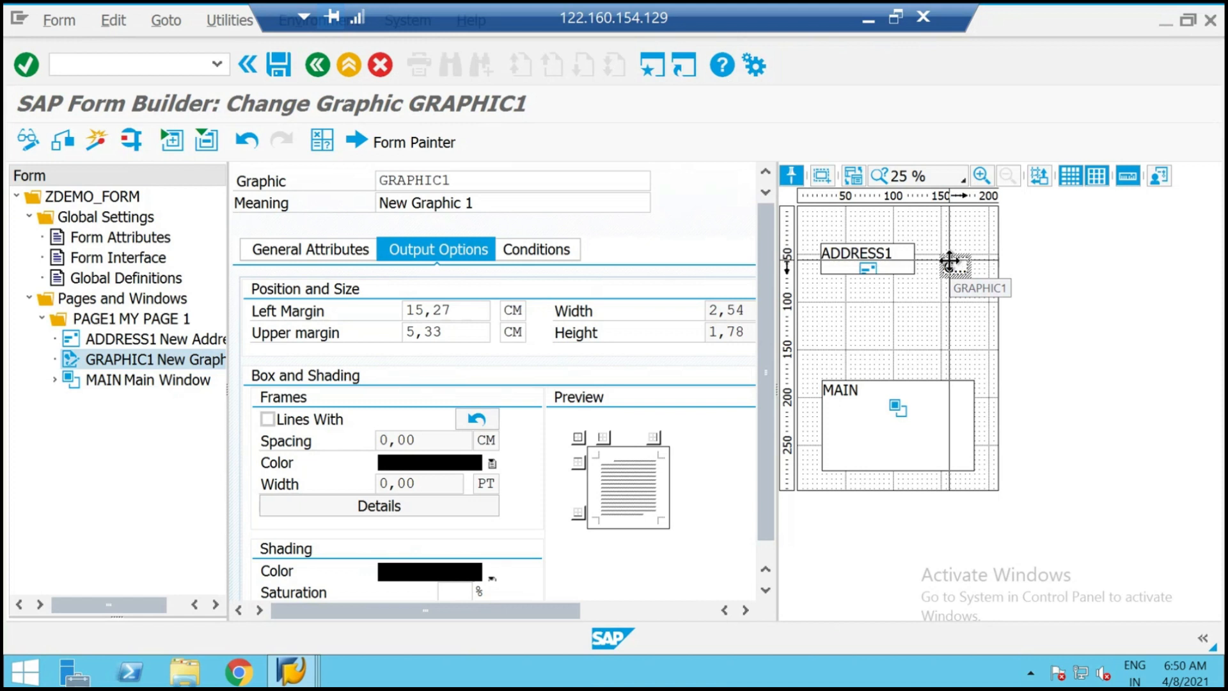
drag(948, 262, 935, 247)
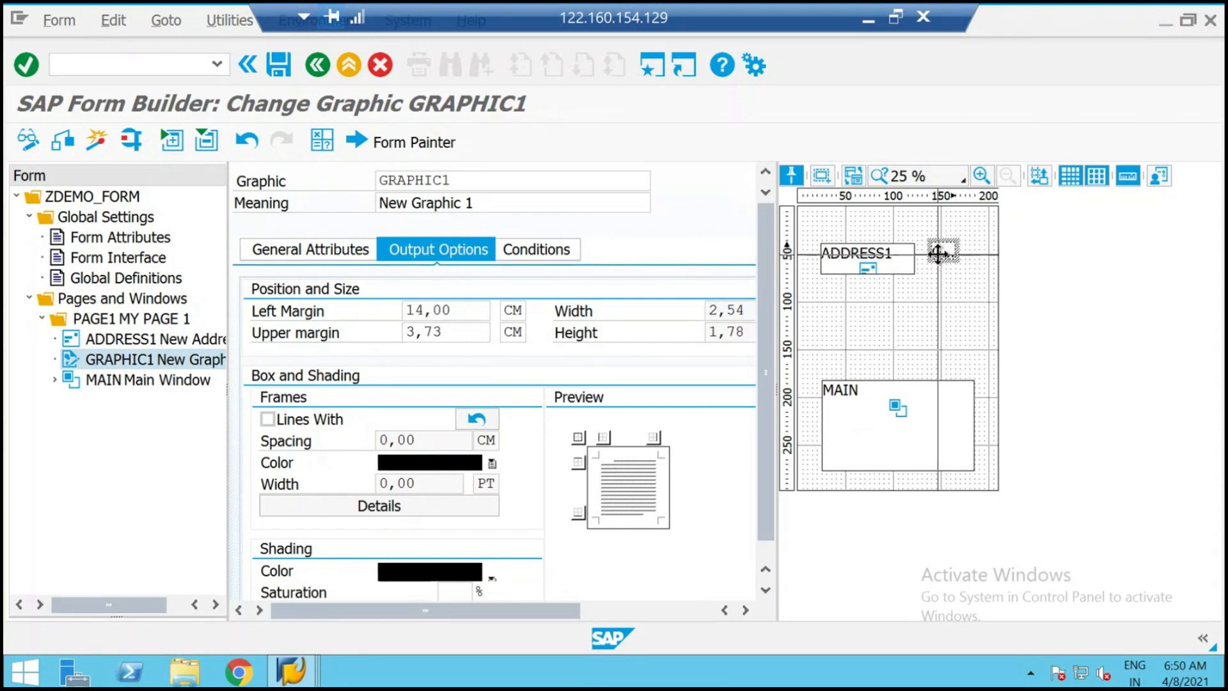
drag(943, 252, 952, 258)
Check the arranged page layout up close, save the form and close the Form Painter.
click(981, 175)
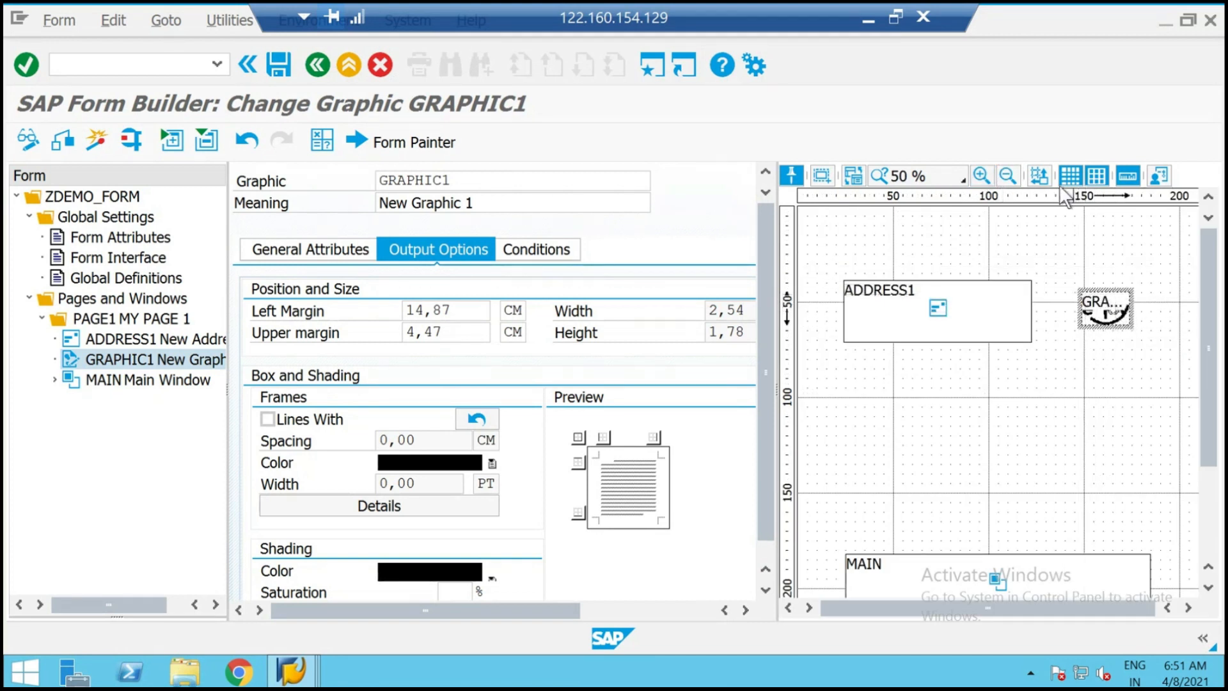
click(982, 176)
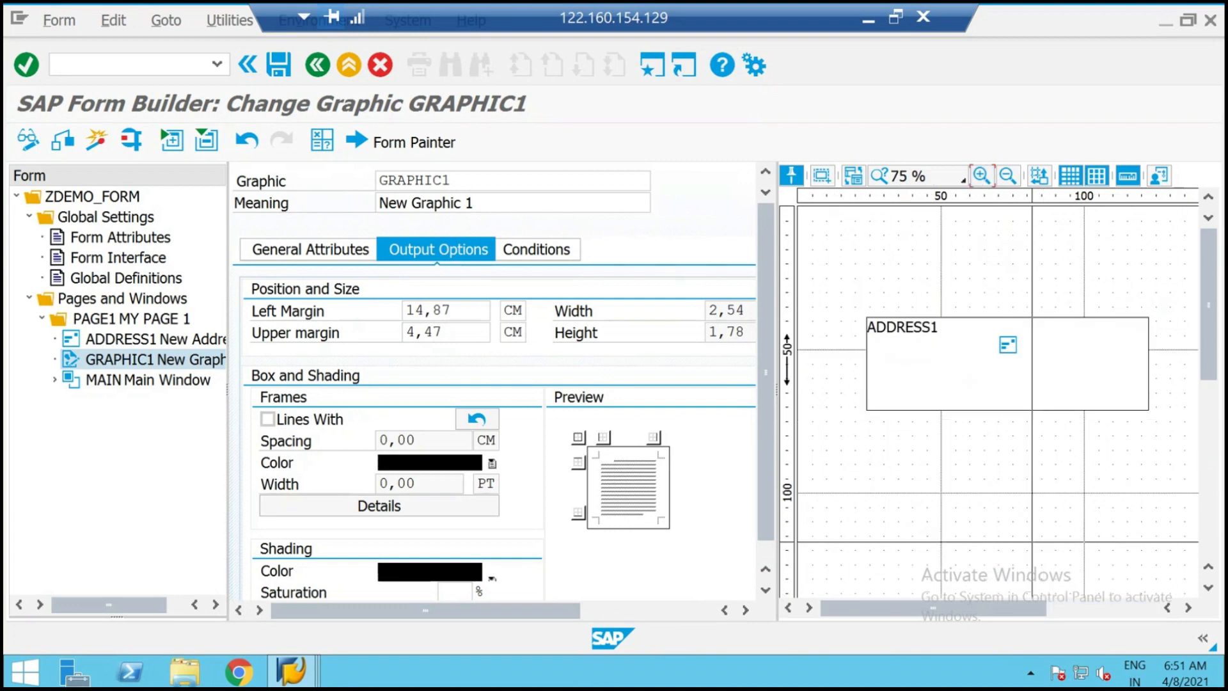
mouse_move(974, 606)
mouse_down()
mouse_move(1099, 590)
mouse_move(950, 597)
mouse_up()
double_click(1008, 176)
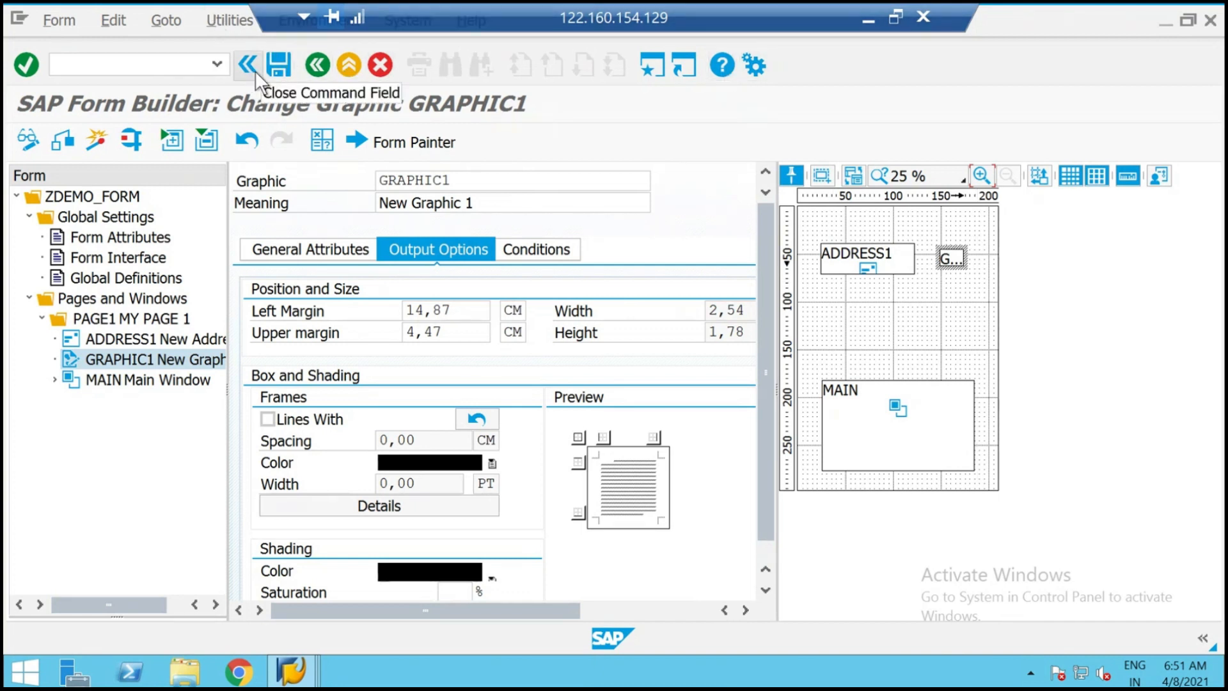
click(279, 64)
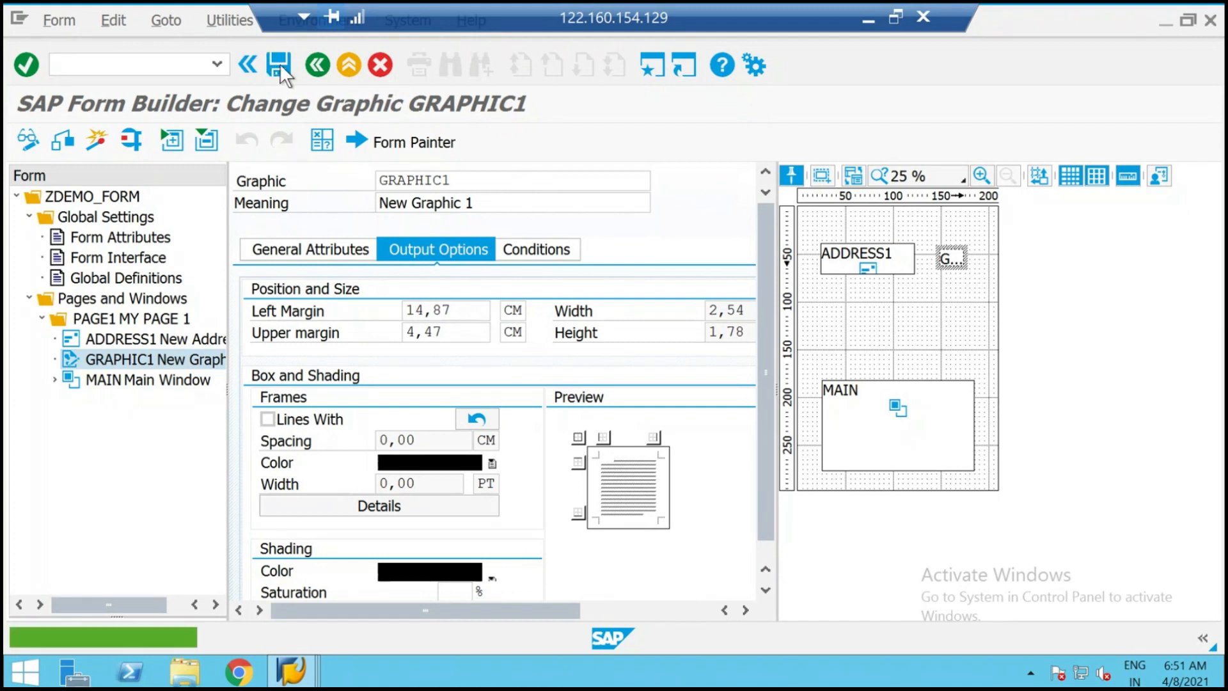
click(417, 140)
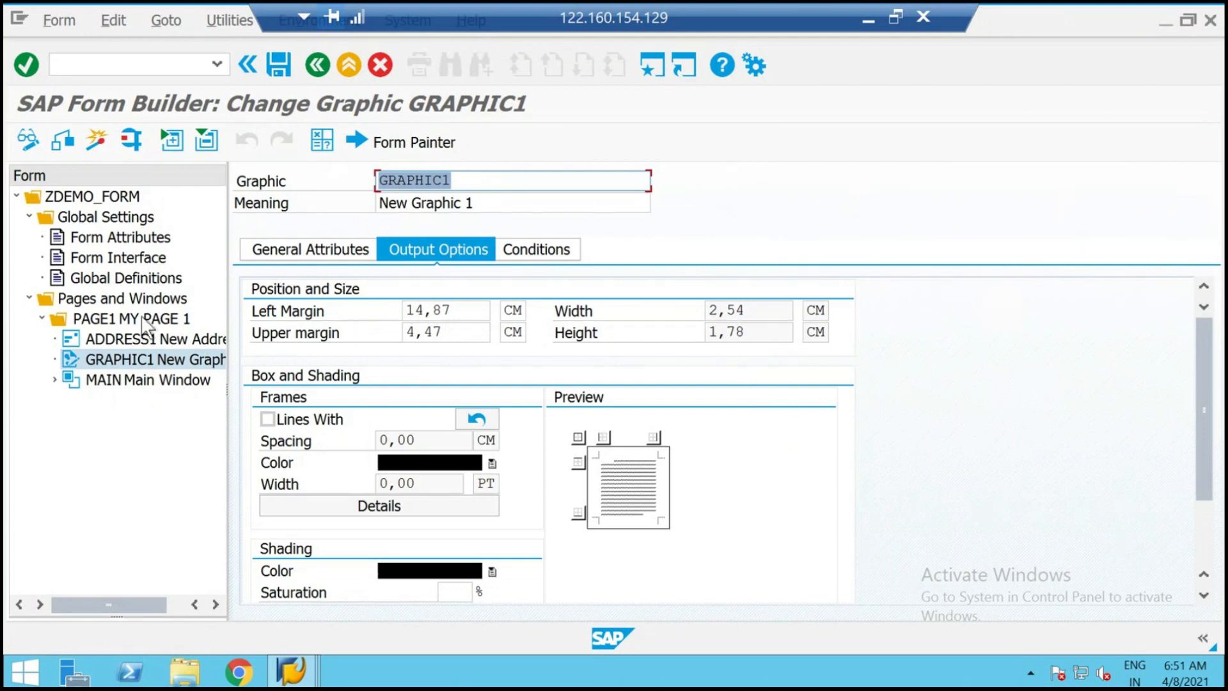
Create a window under page PAGE1 and name it HEADER.
right_click(96, 319)
mouse_move(155, 337)
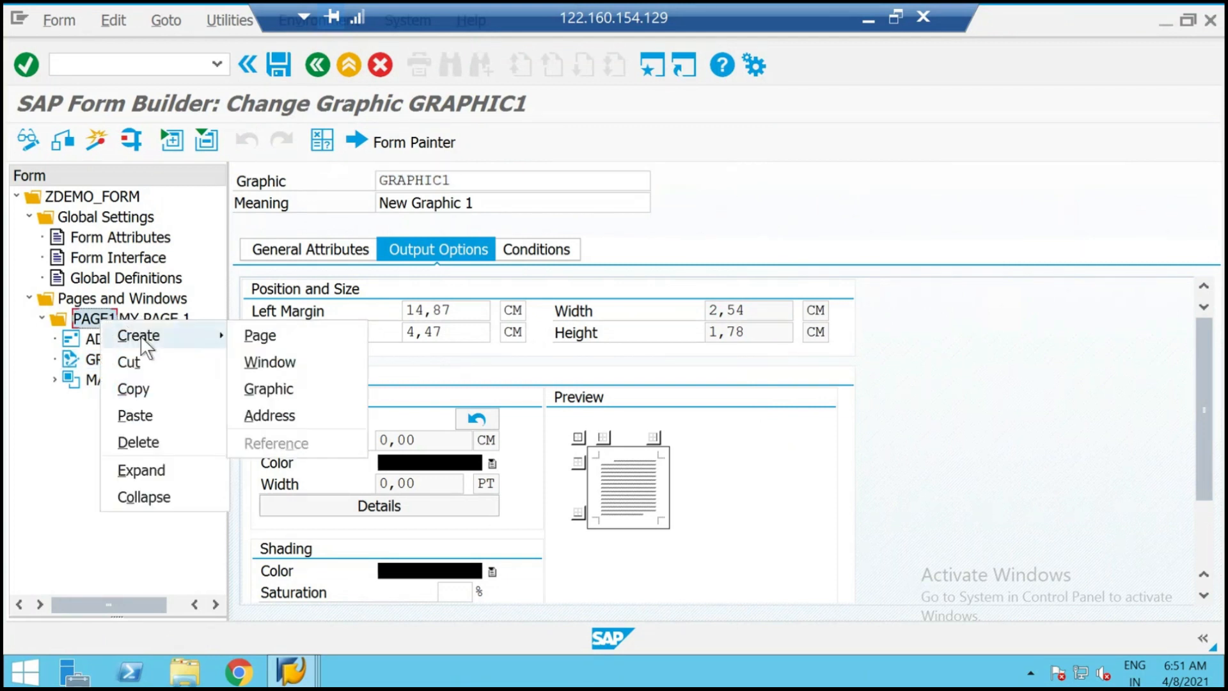
click(301, 366)
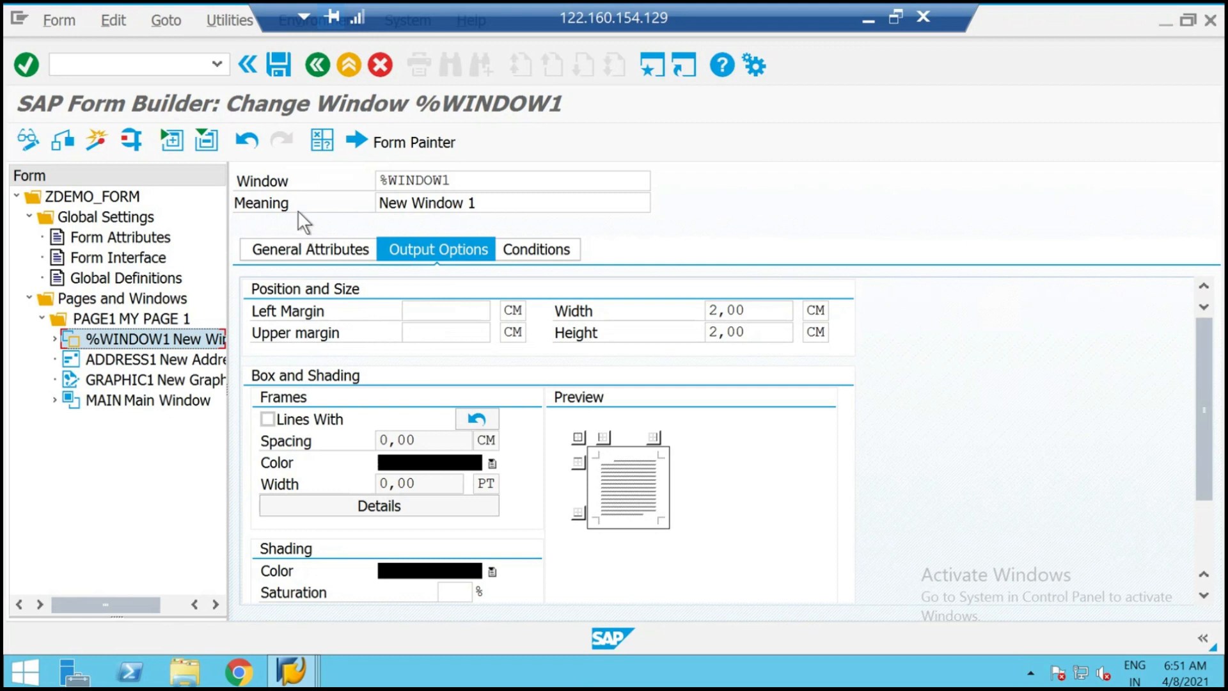
drag(531, 182, 332, 175)
text(HEADER)
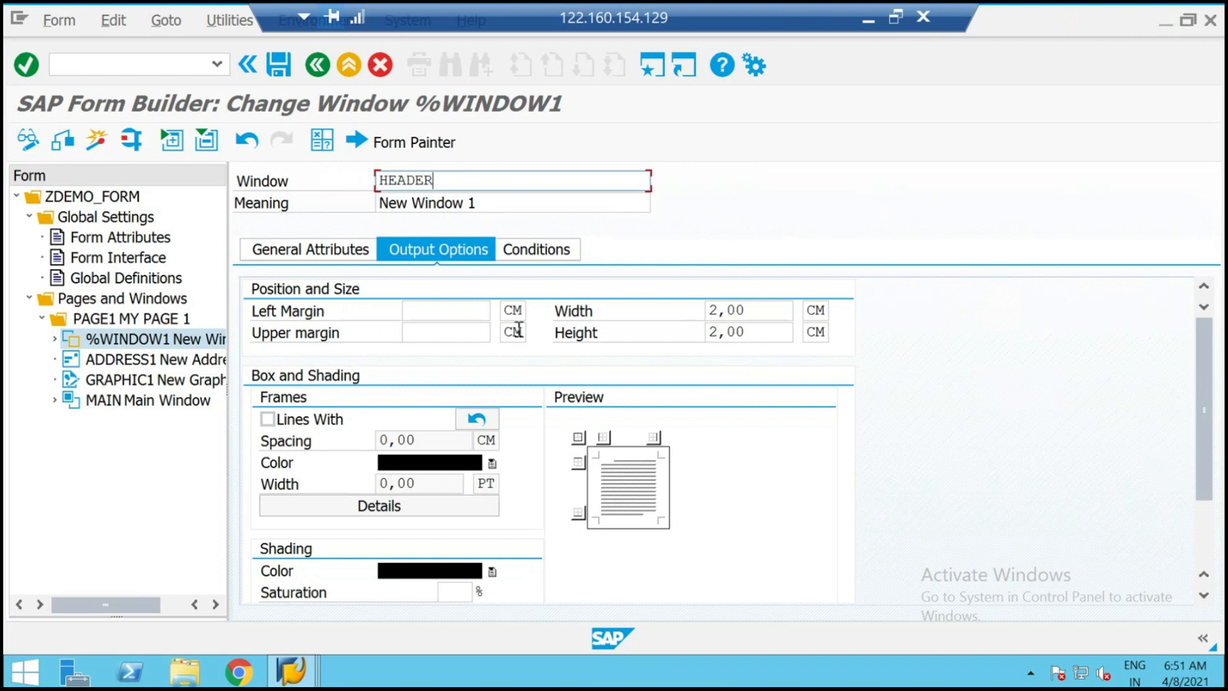
Check the HEADER window's window type and output options and save the form.
click(334, 248)
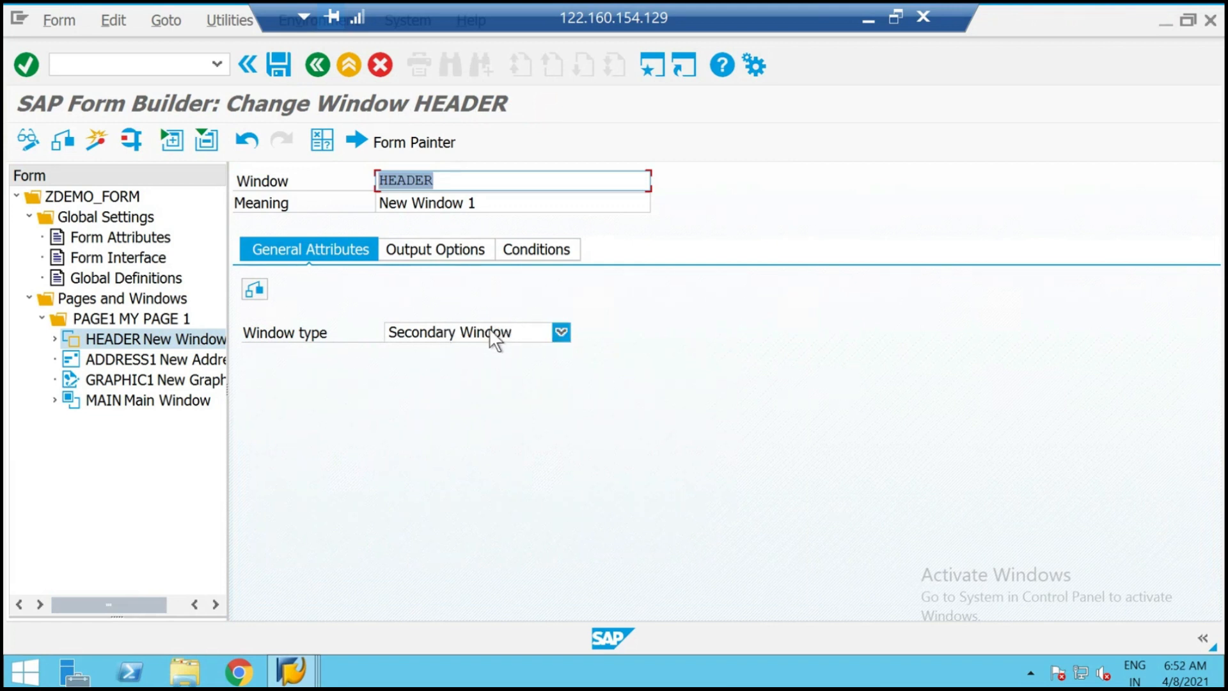
click(463, 252)
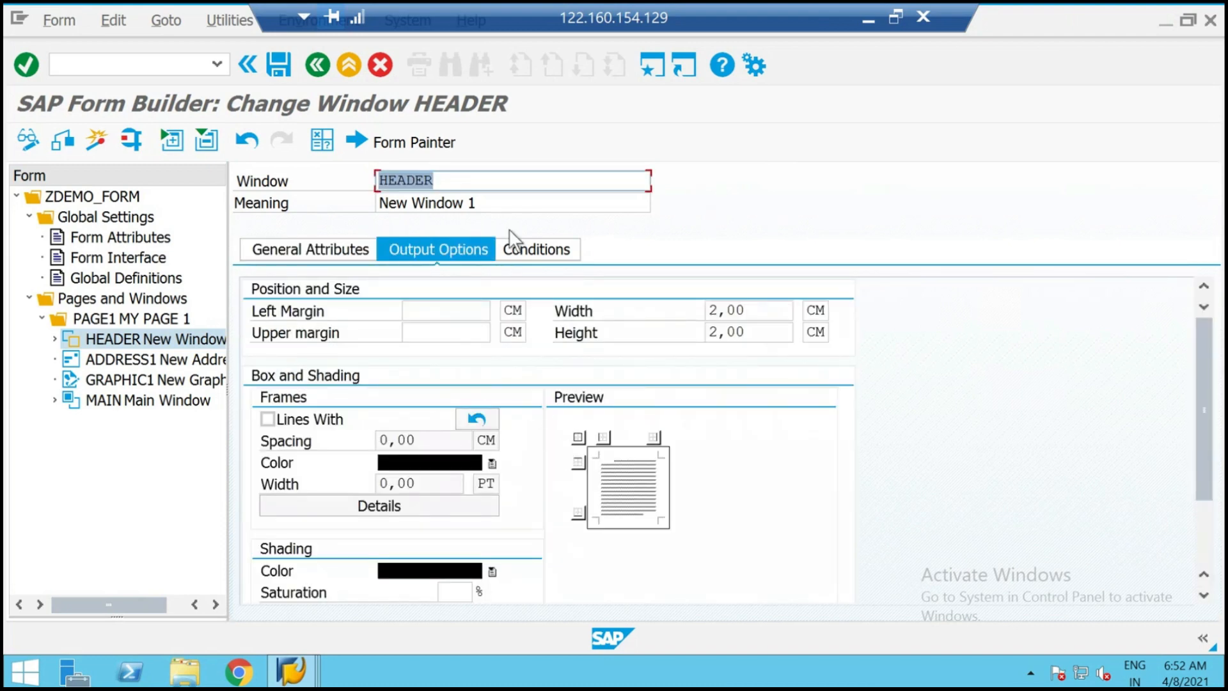
click(309, 242)
click(282, 67)
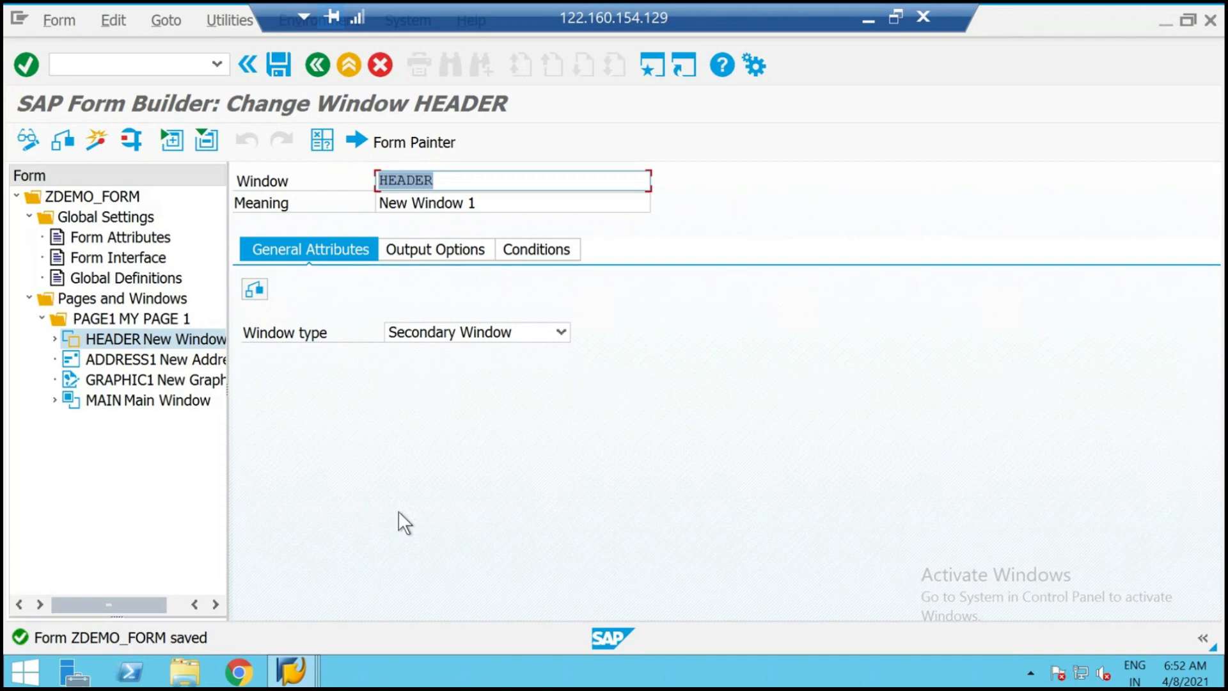
Create a text node in the HEADER window, name it TEXT1 and open its full-screen text editor.
right_click(128, 336)
mouse_move(160, 351)
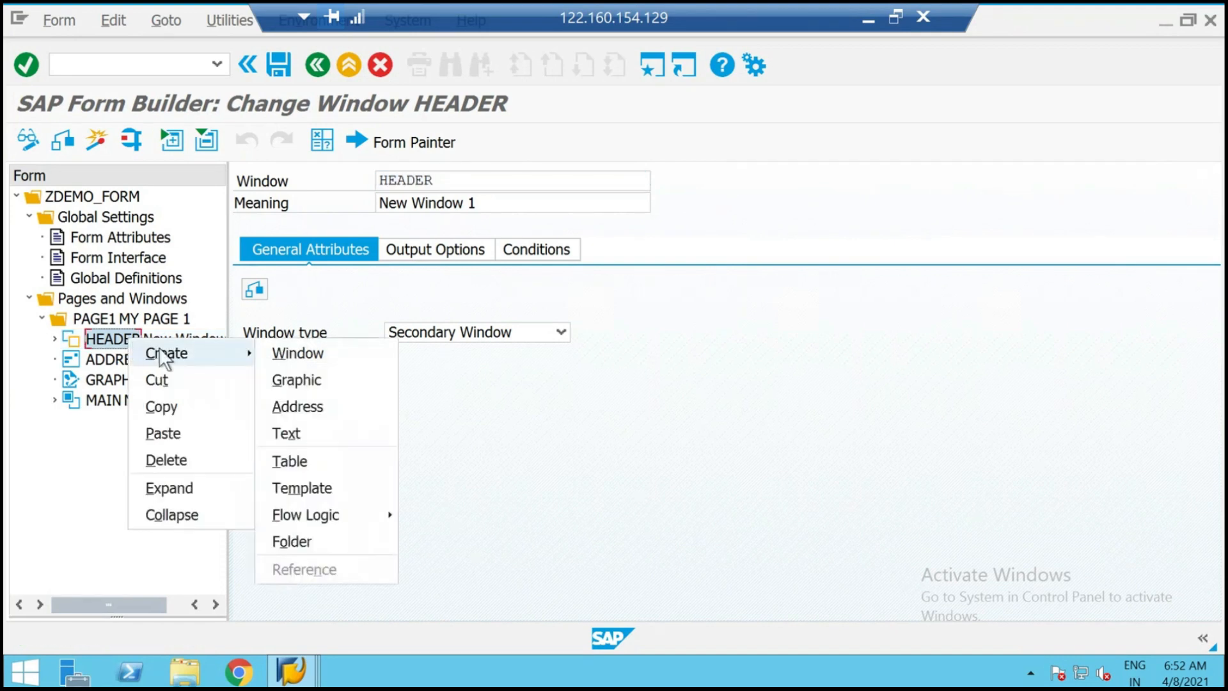
click(312, 428)
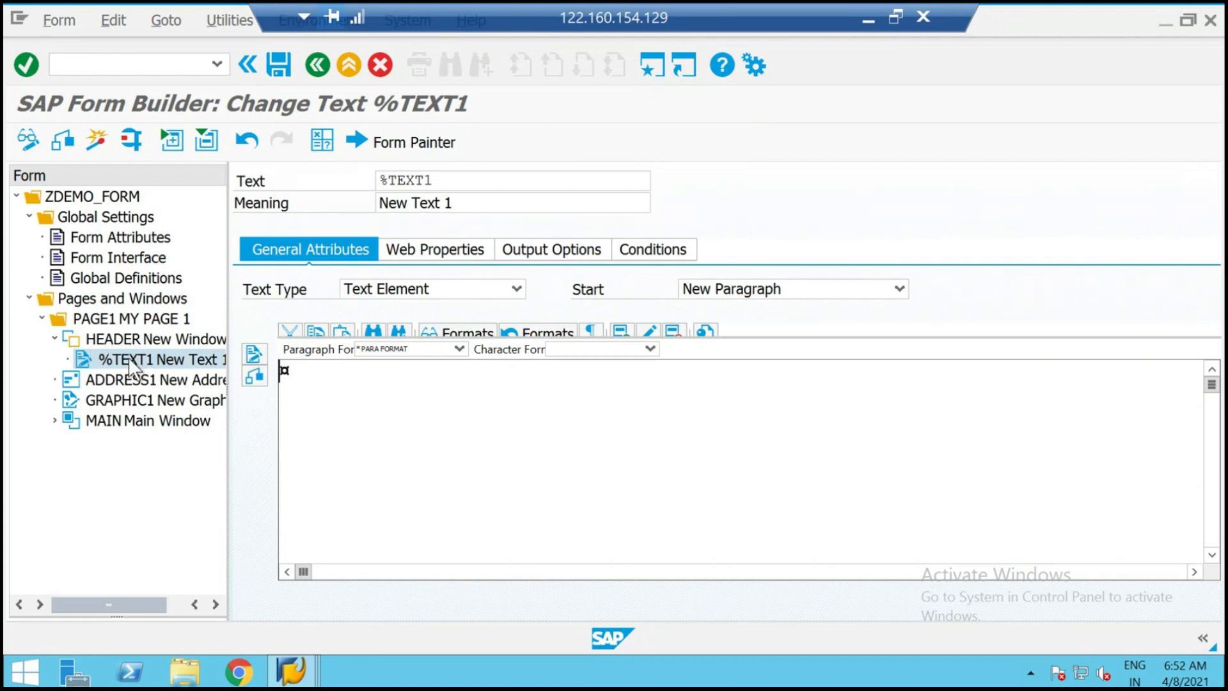
click(389, 181)
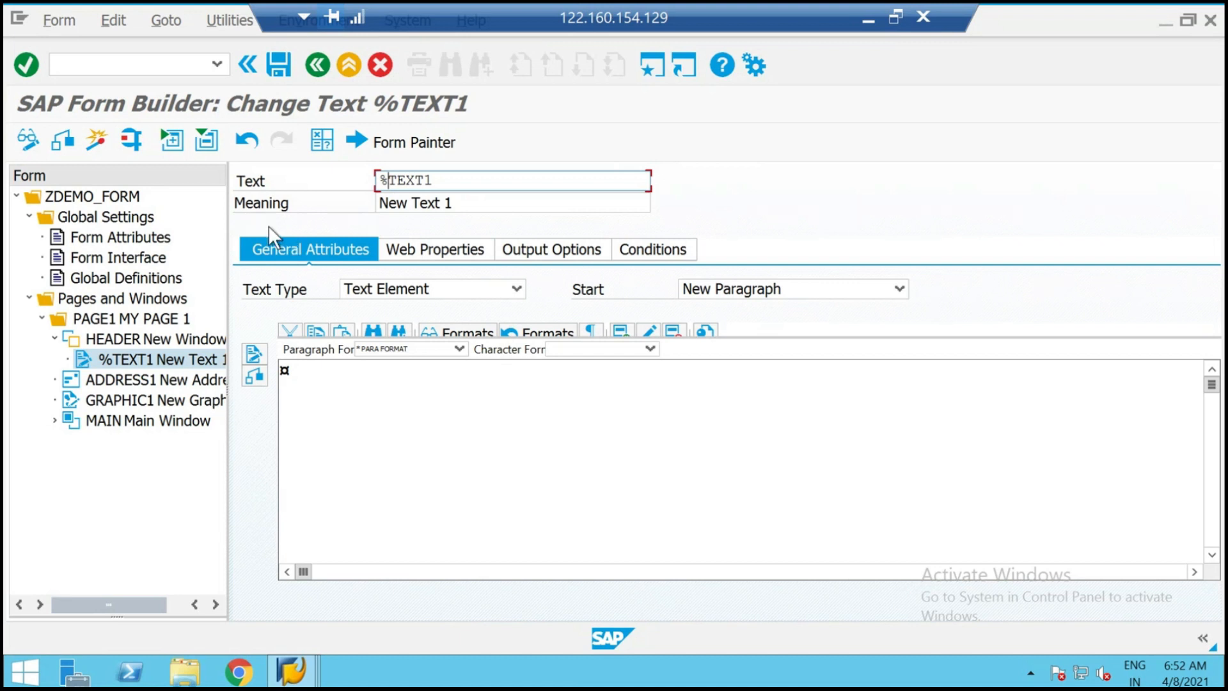
click(389, 181)
key(BackSpace)
click(261, 355)
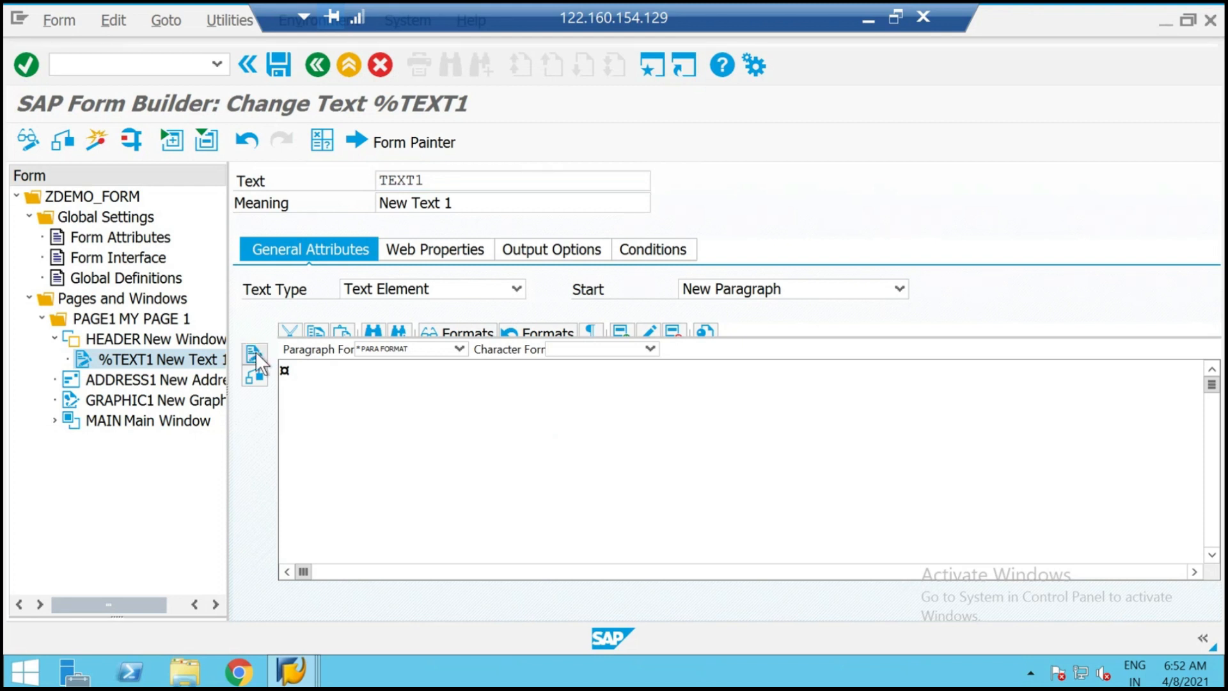
click(255, 351)
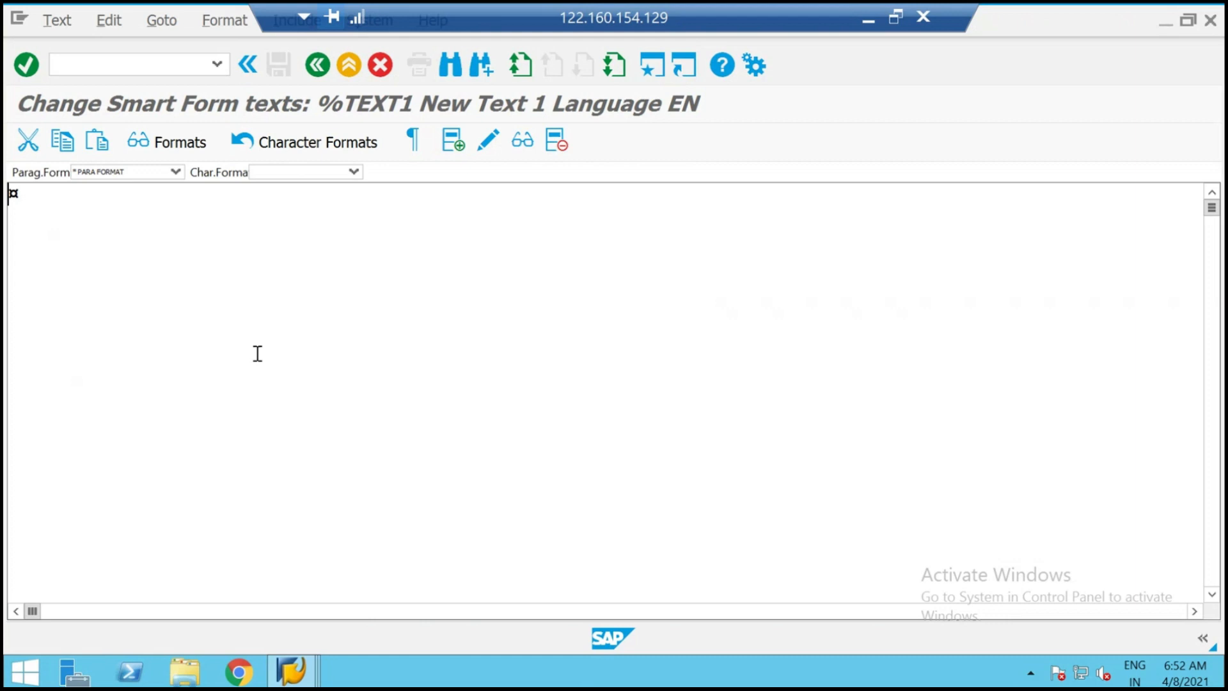
Switch TEXT1 to the line editor and enter the first line THIS IS A DEMO with paragraph format P1.
click(175, 21)
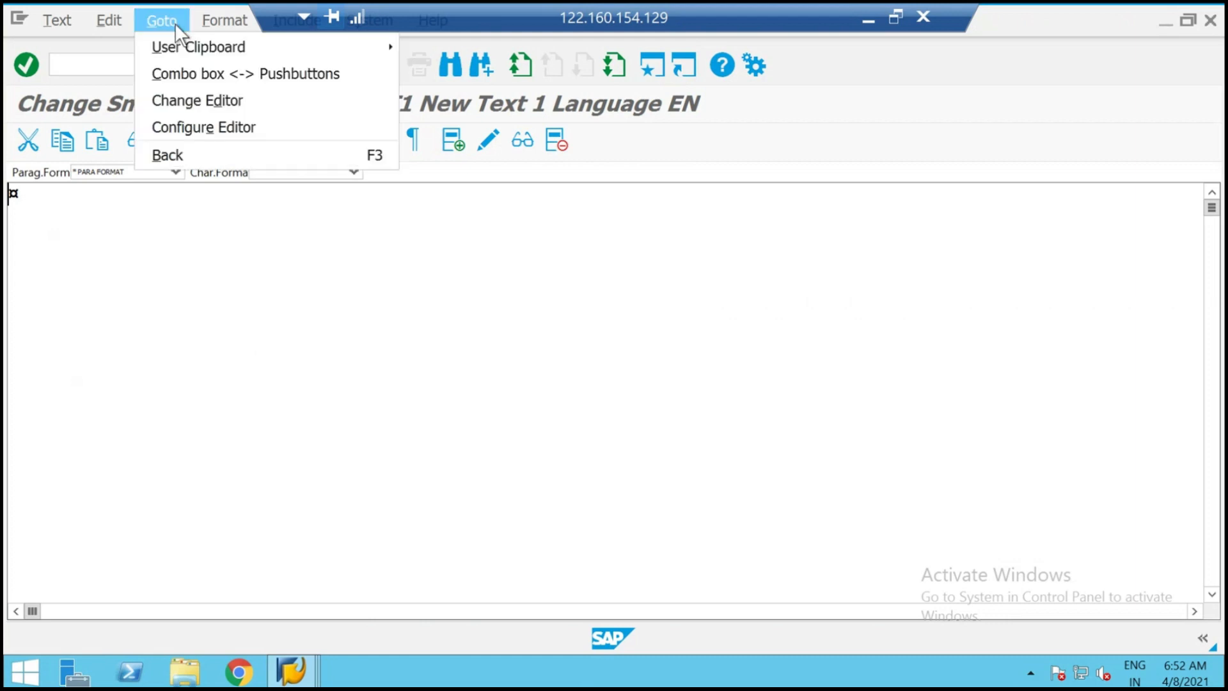
click(190, 99)
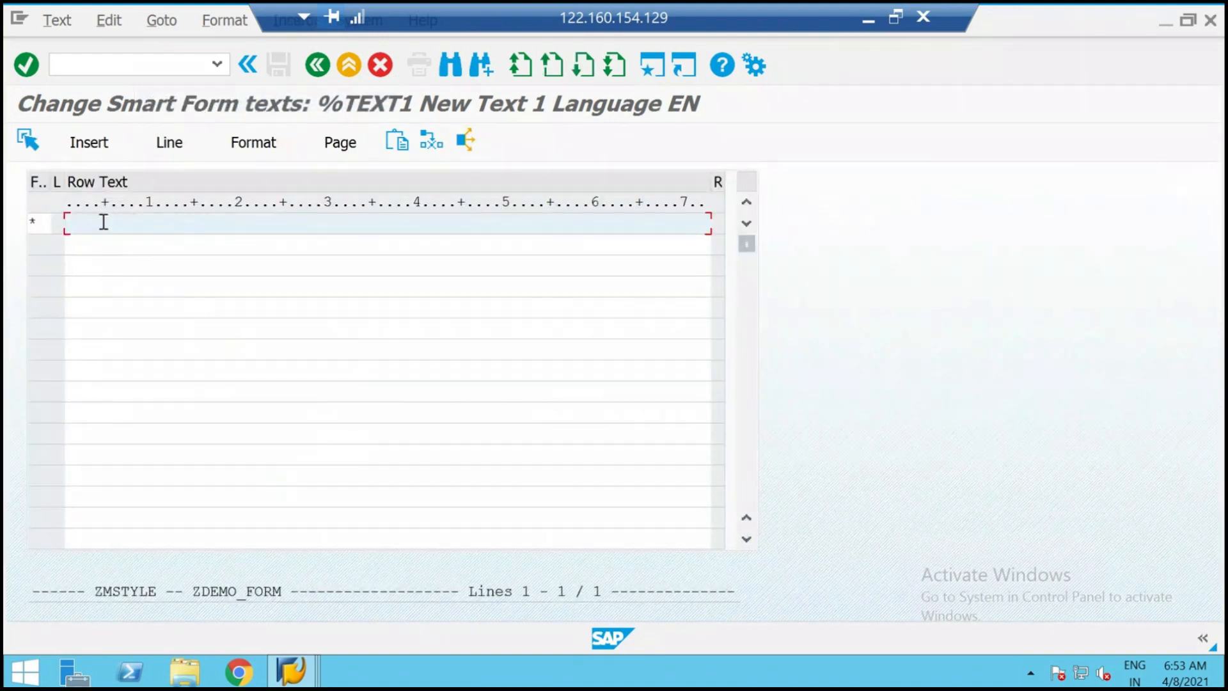
click(49, 221)
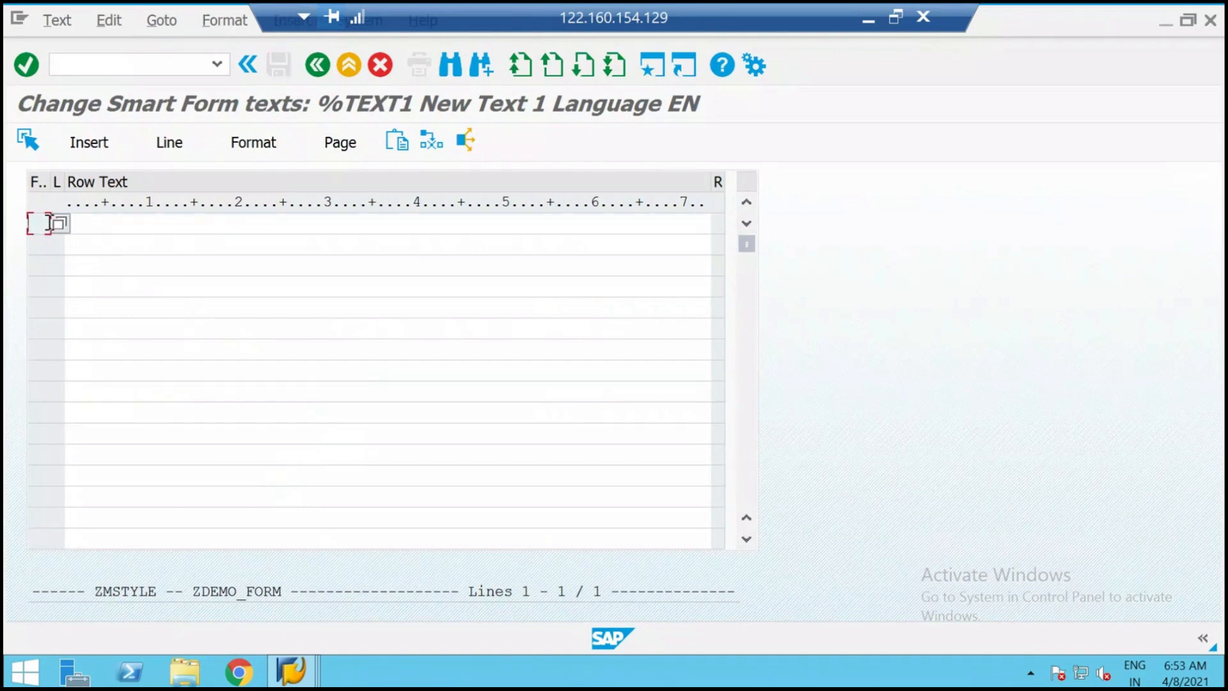
text(P1)
key(Tab)
text(THIS IS A FRM)
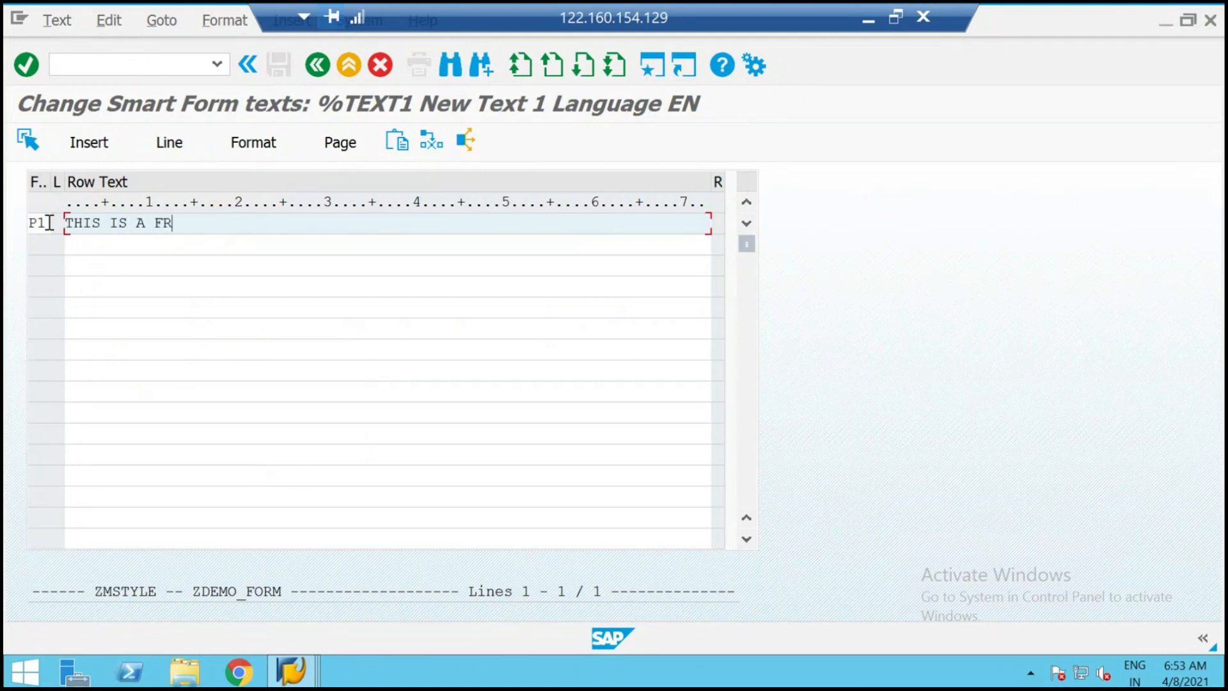
key(BackSpace)
key(BackSpace)
key(BackSpace)
text(DEMO)
key(Return)
Add the lines WE ARE IN THE EDITOR PAGE and HEADER WINDOW to the text, then return to the Form Builder.
text(WE ATE IN THE)
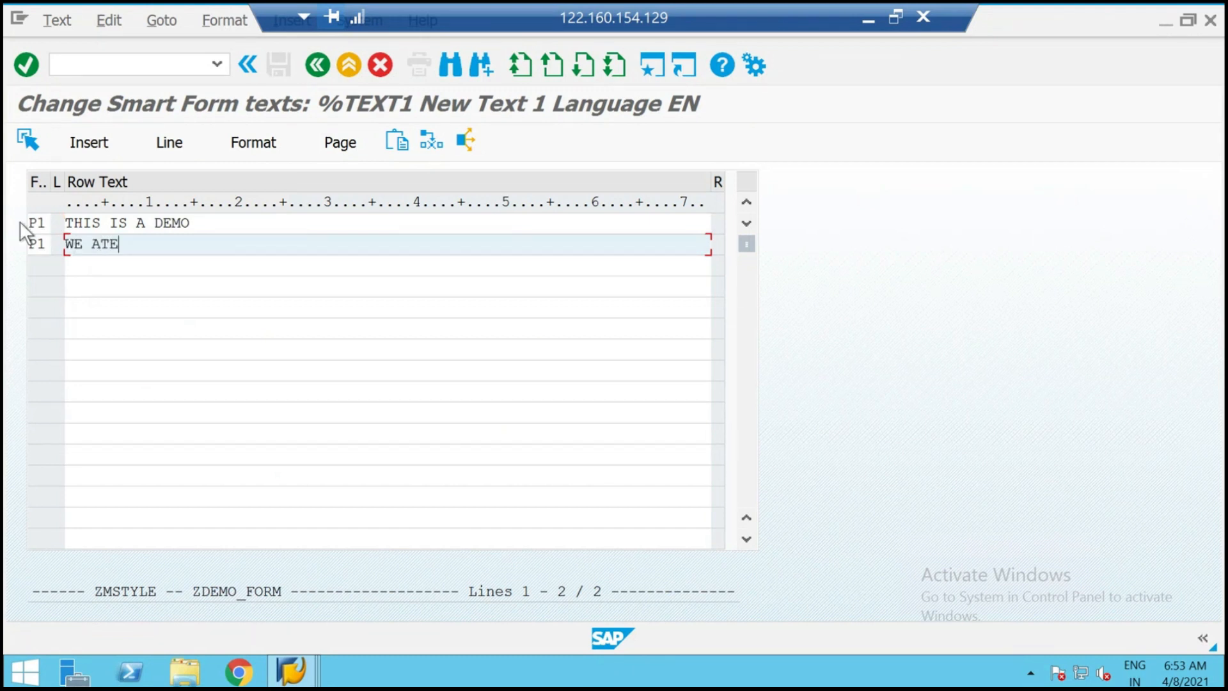
key(BackSpace)
key(BackSpace)
key(BackSpace)
key(BackSpace)
key(BackSpace)
key(BackSpace)
key(BackSpace)
key(BackSpace)
key(BackSpace)
text(RE IN THE EDO)
key(BackSpace)
text(ITOR PAHE)
key(BackSpace)
key(BackSpace)
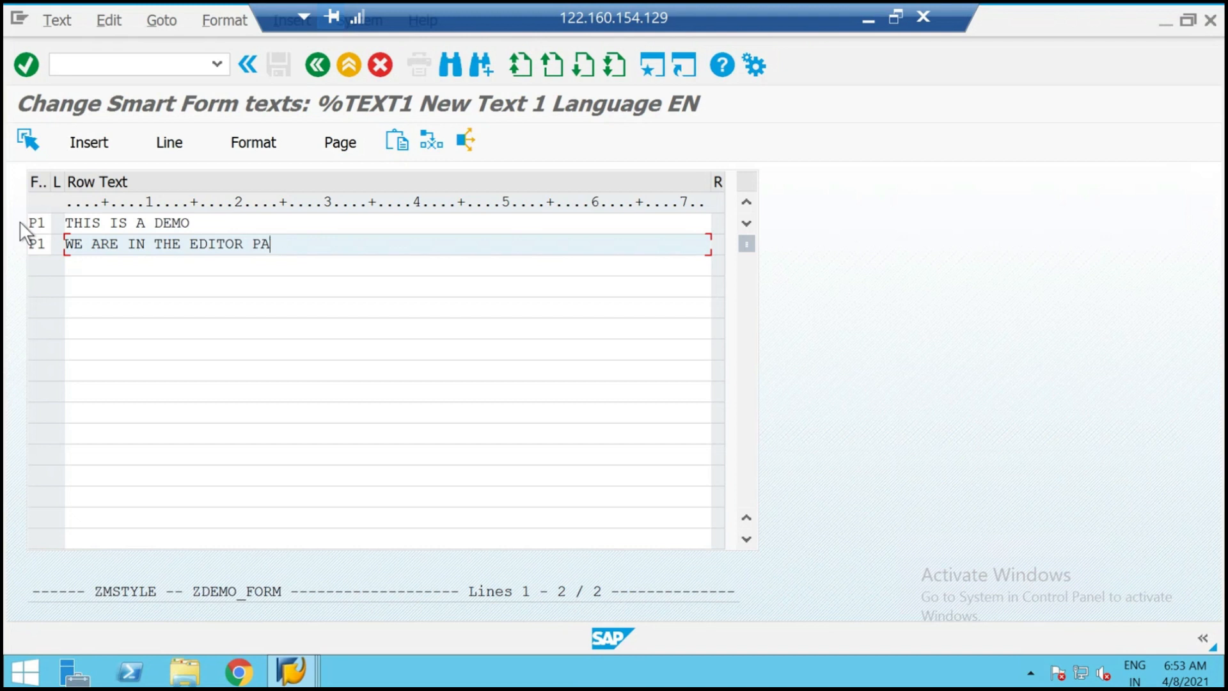
text(GE)
key(Return)
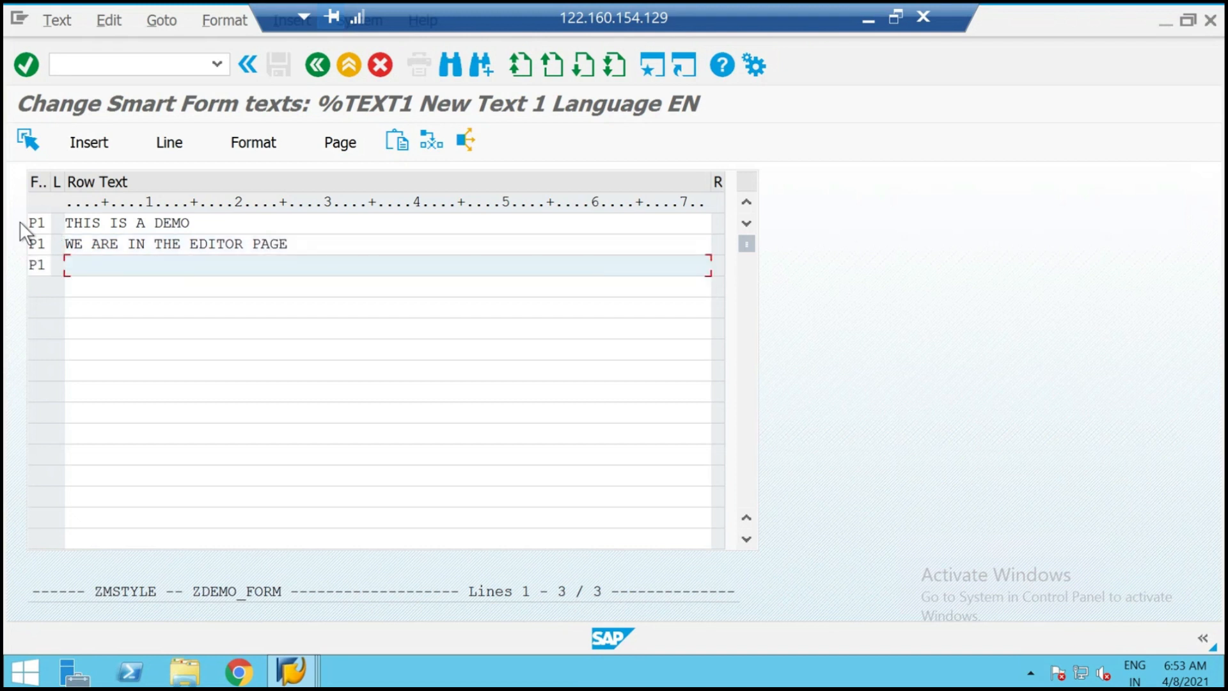
text(HEADER WINDOW)
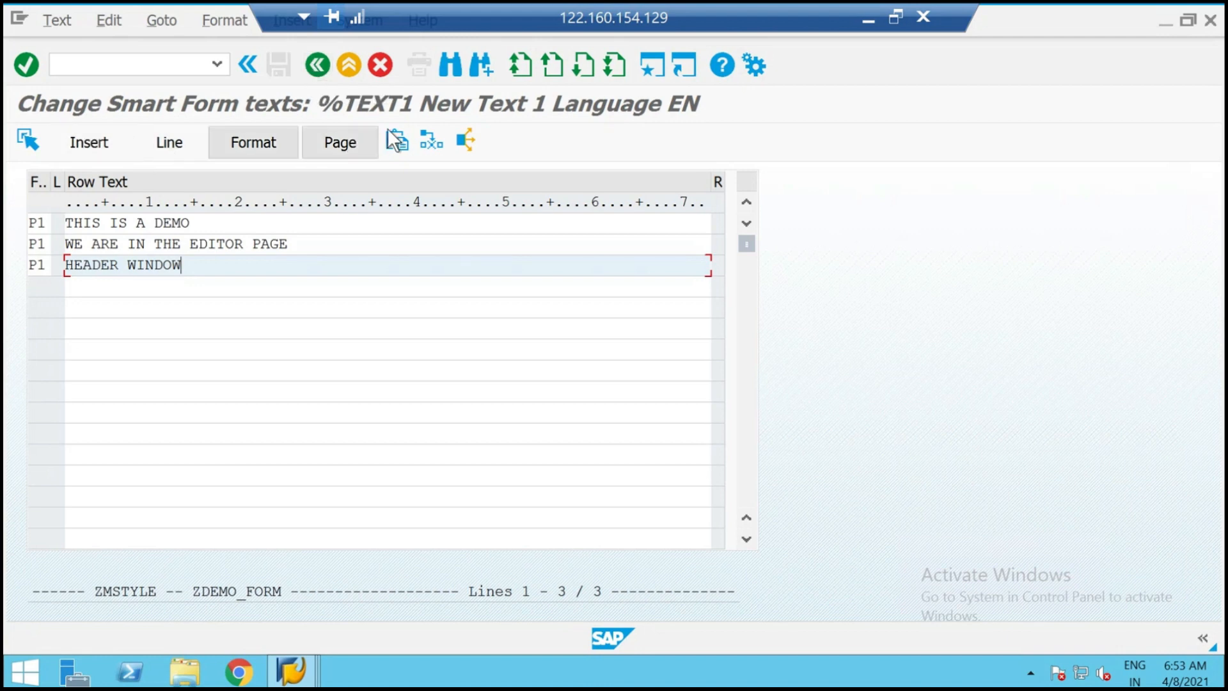
click(318, 65)
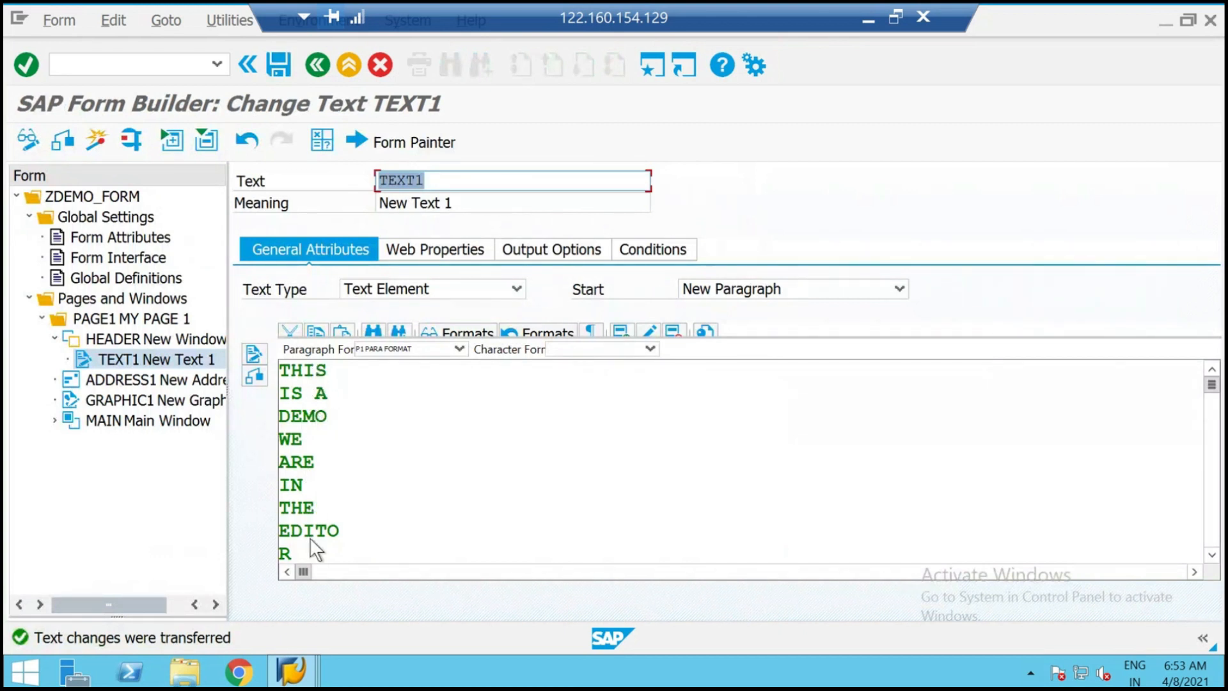
Resize the HEADER window to about 14.80 × 5.53 cm in the Form Painter, positioned about 2.93 cm from the left and 9.13 cm from the top.
click(384, 142)
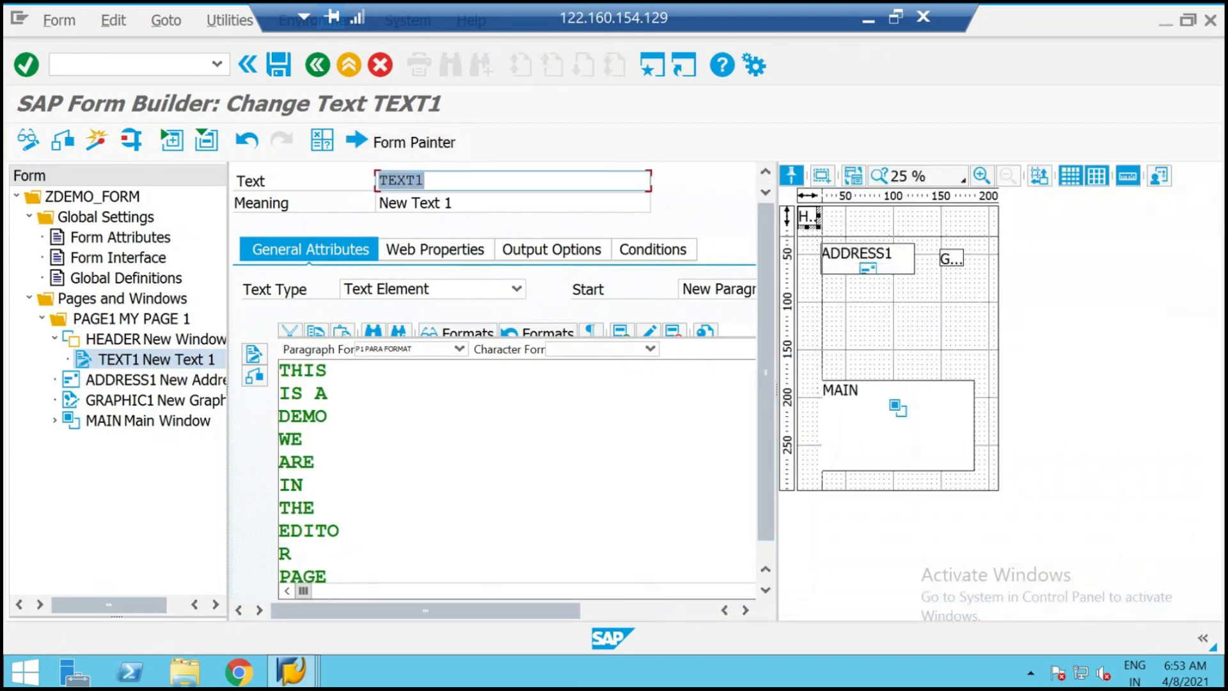
drag(834, 306, 970, 303)
drag(897, 314, 909, 347)
click(386, 146)
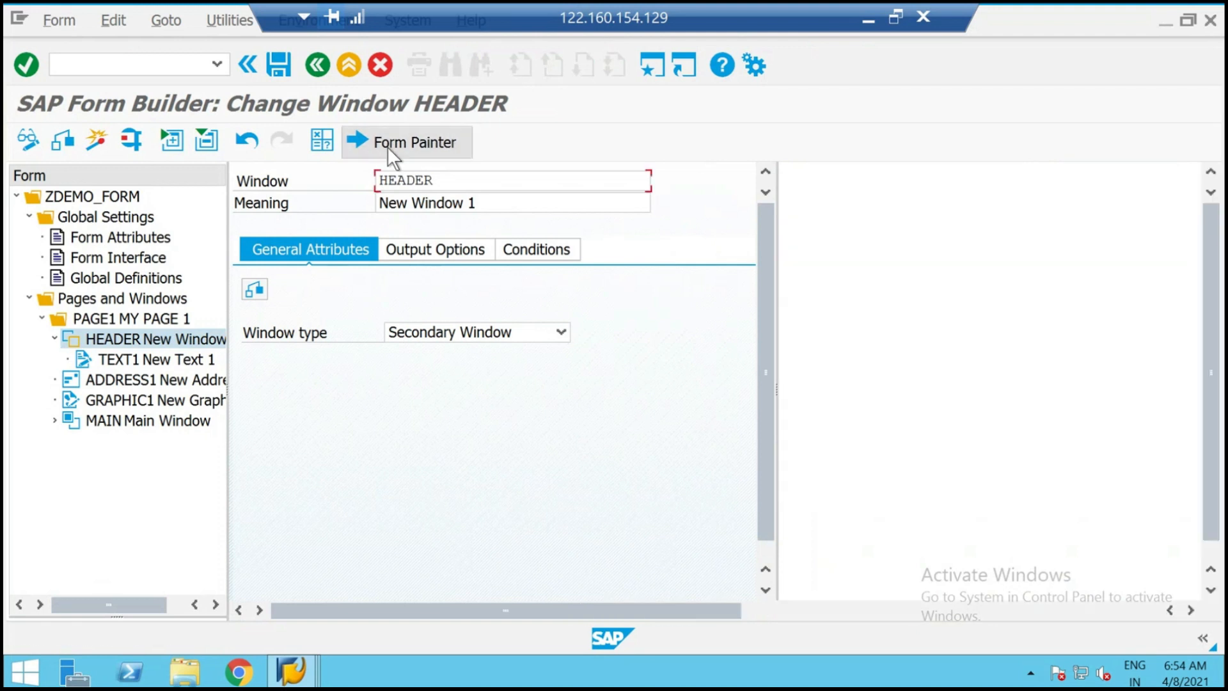
click(410, 247)
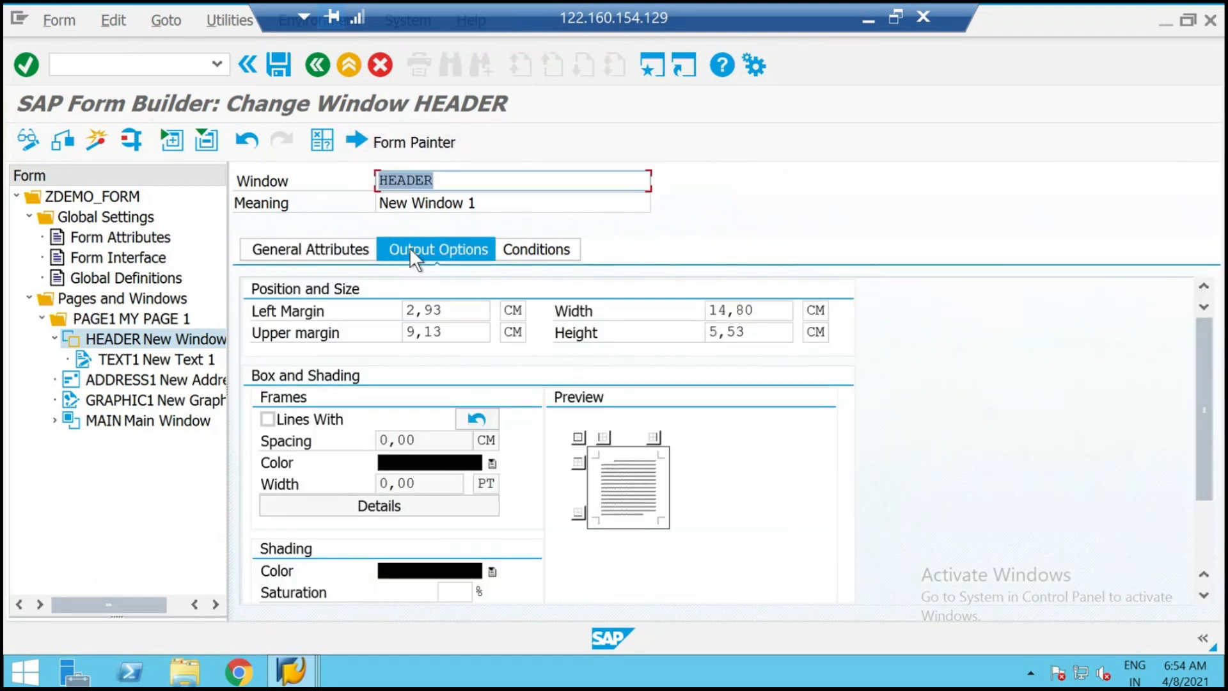
Check how TEXT1's lines fit in the resized HEADER window and save the form.
click(152, 360)
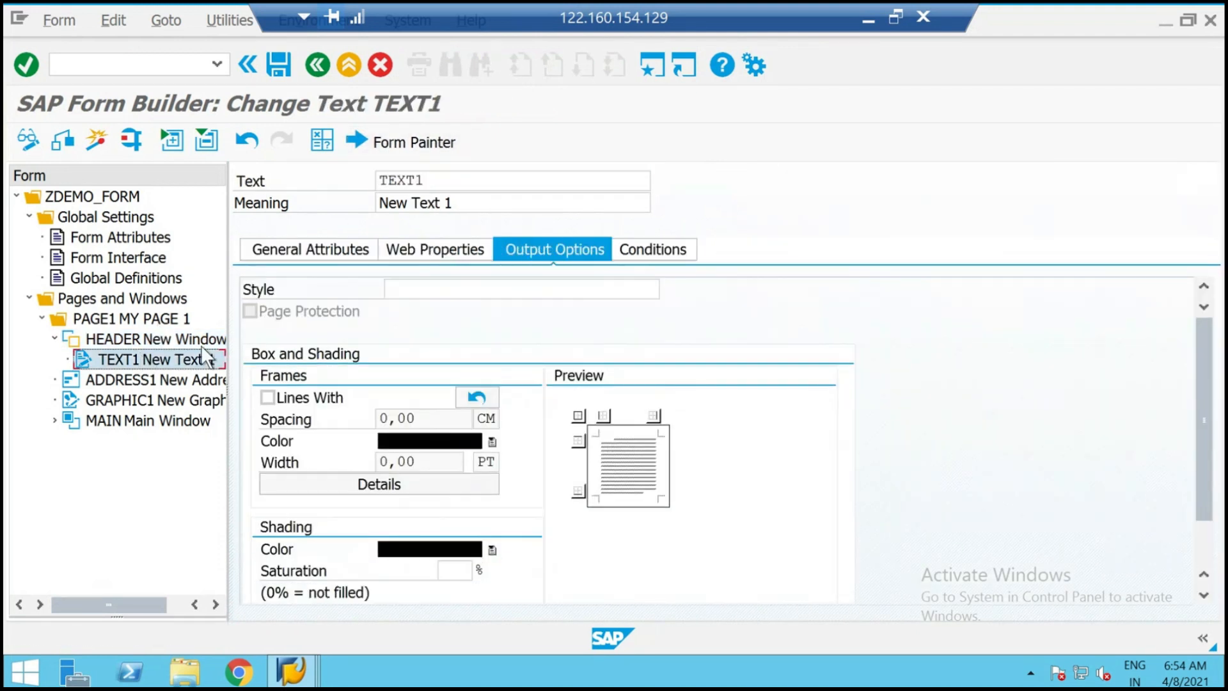
click(297, 251)
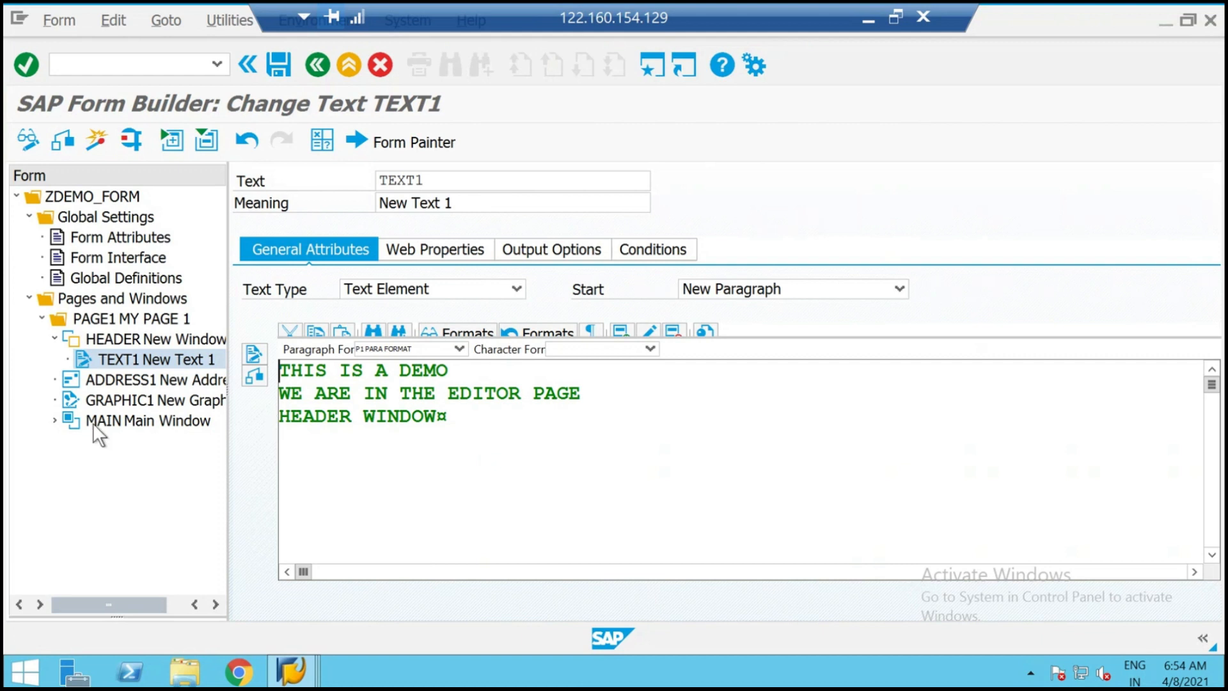
click(279, 64)
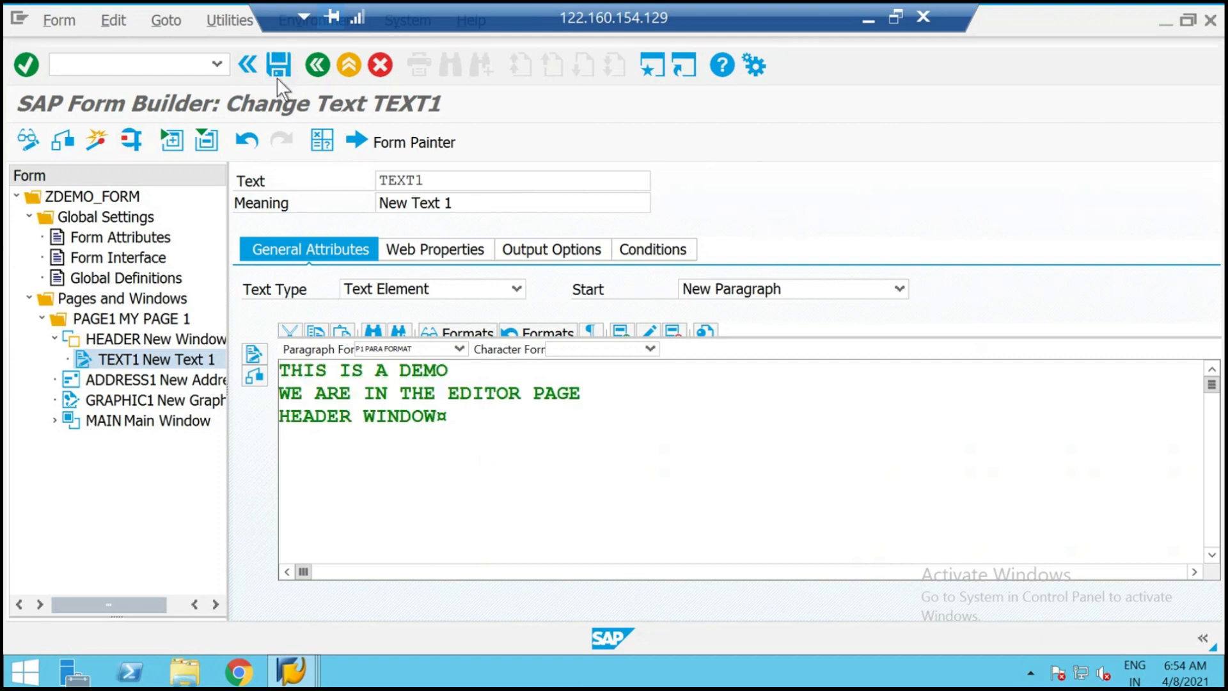
Create a table in the MAIN window and name it TABLE1.
right_click(107, 419)
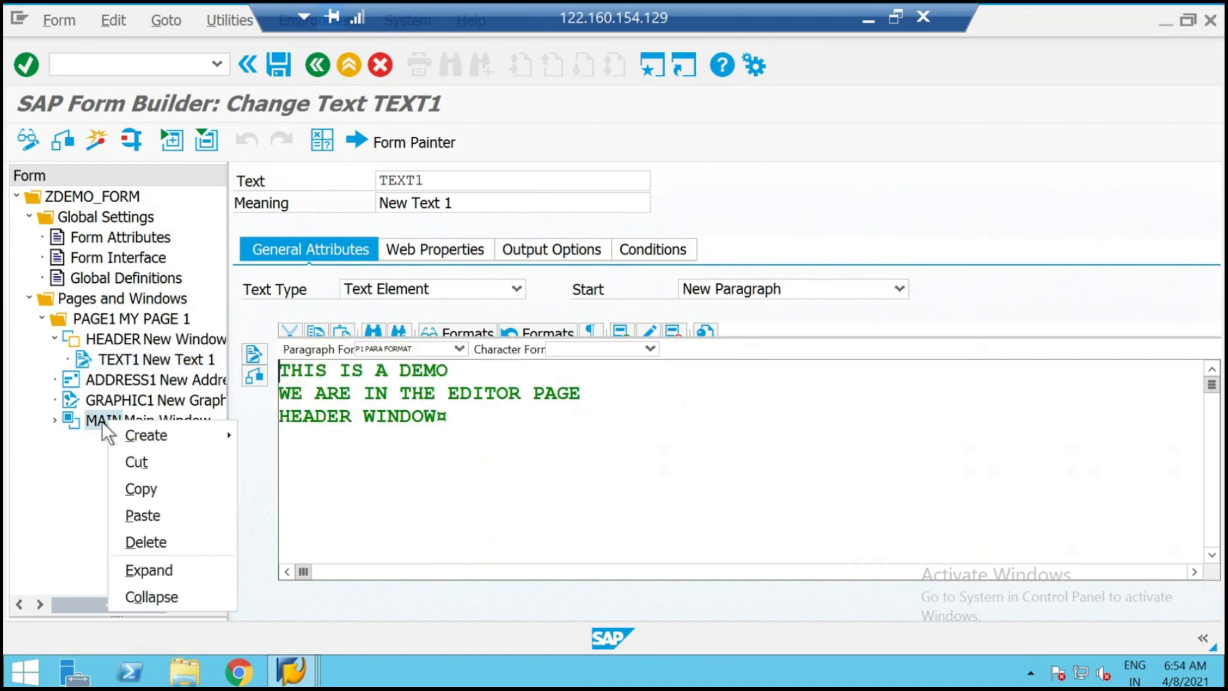
mouse_move(141, 436)
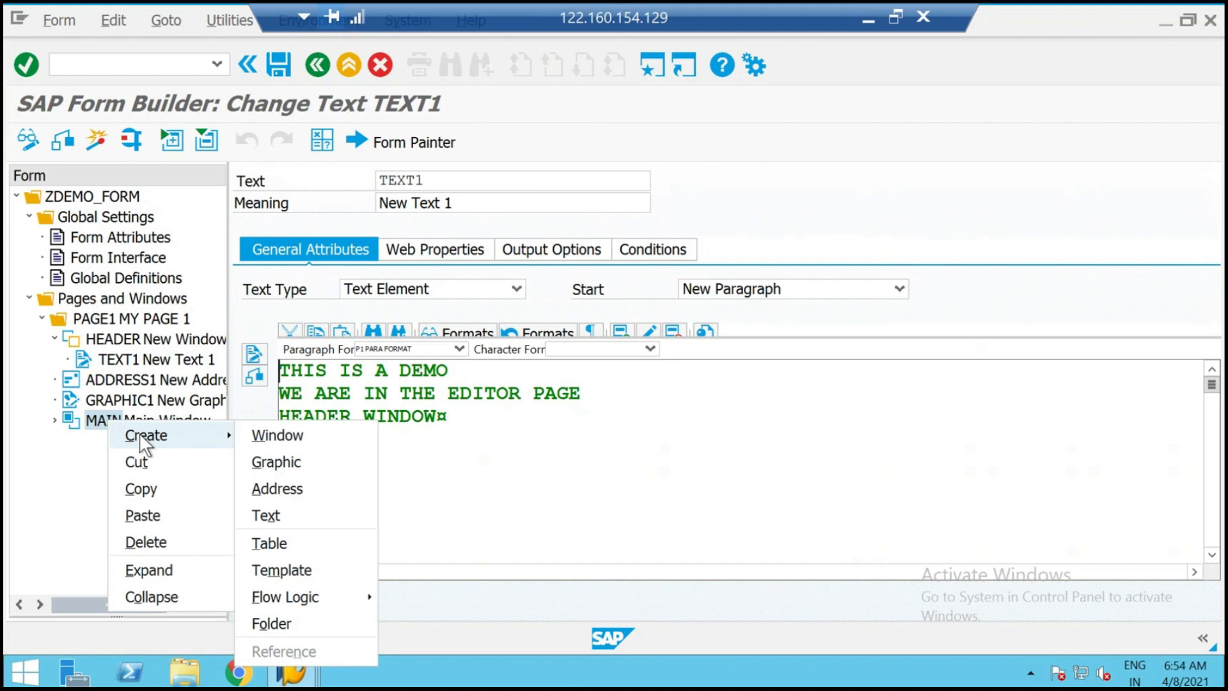
click(269, 543)
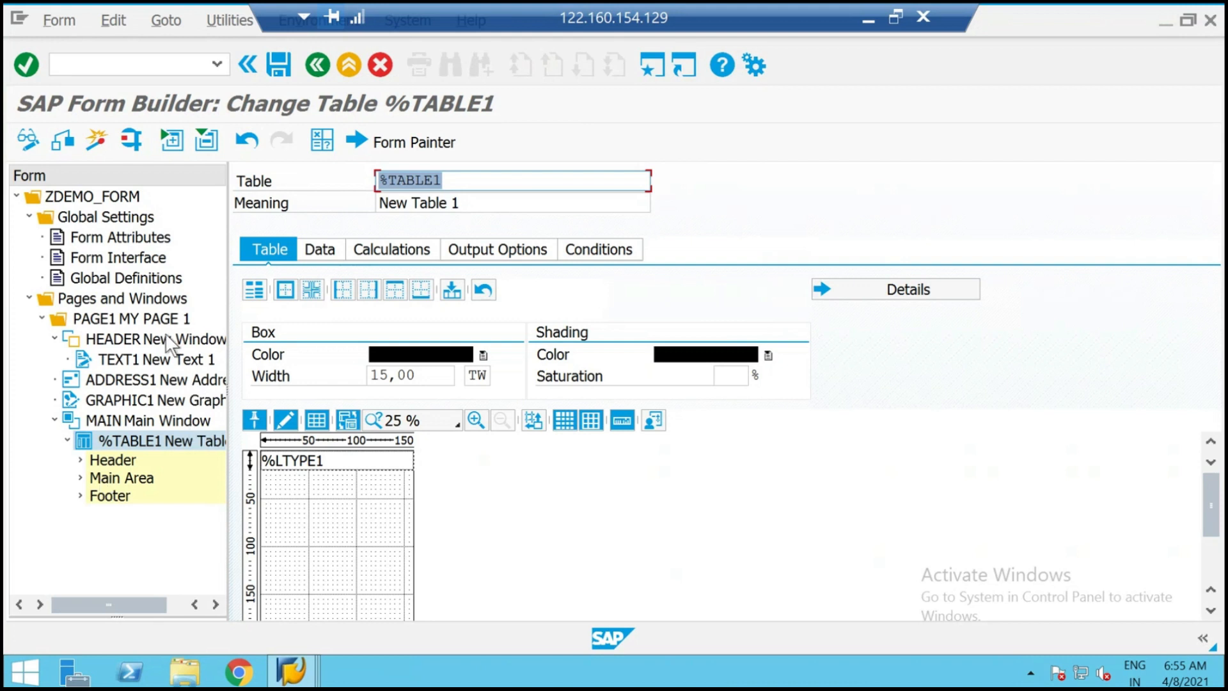
click(387, 186)
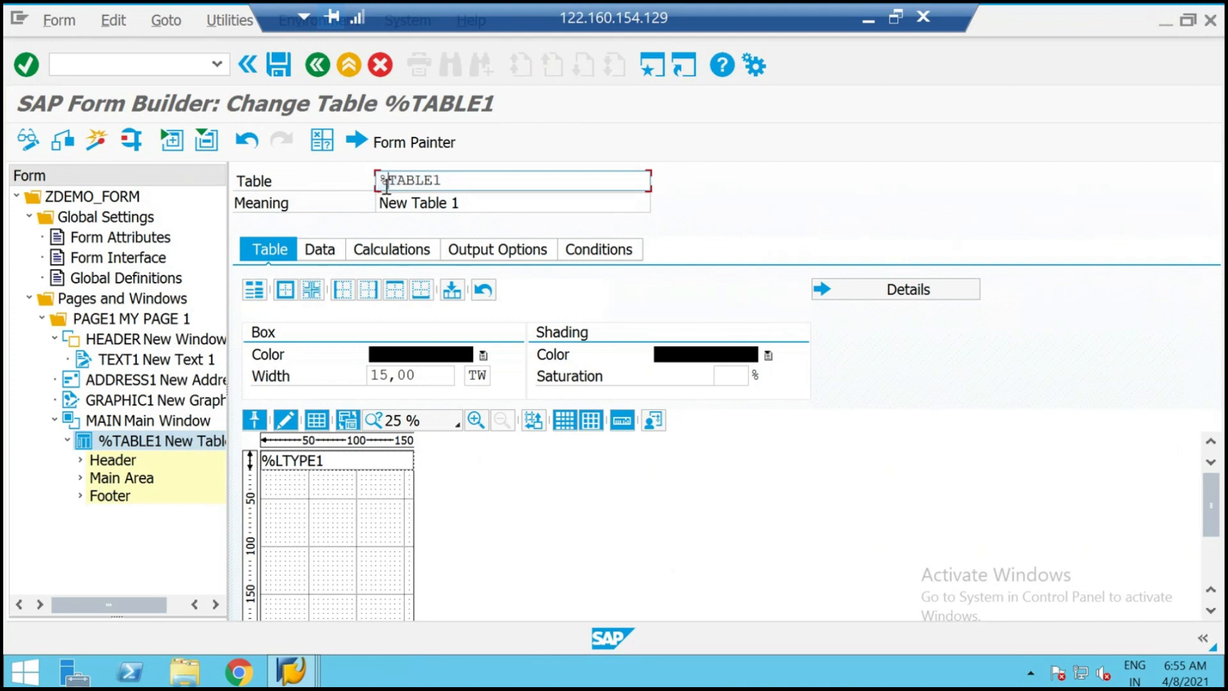
key(BackSpace)
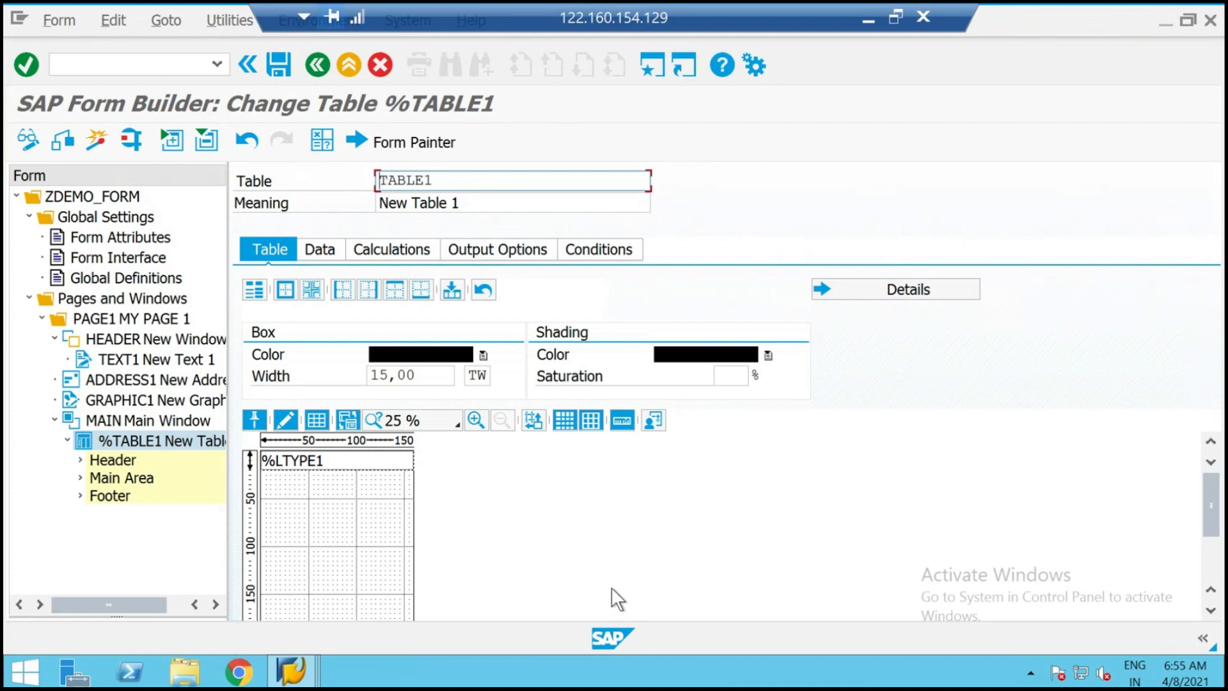
click(611, 570)
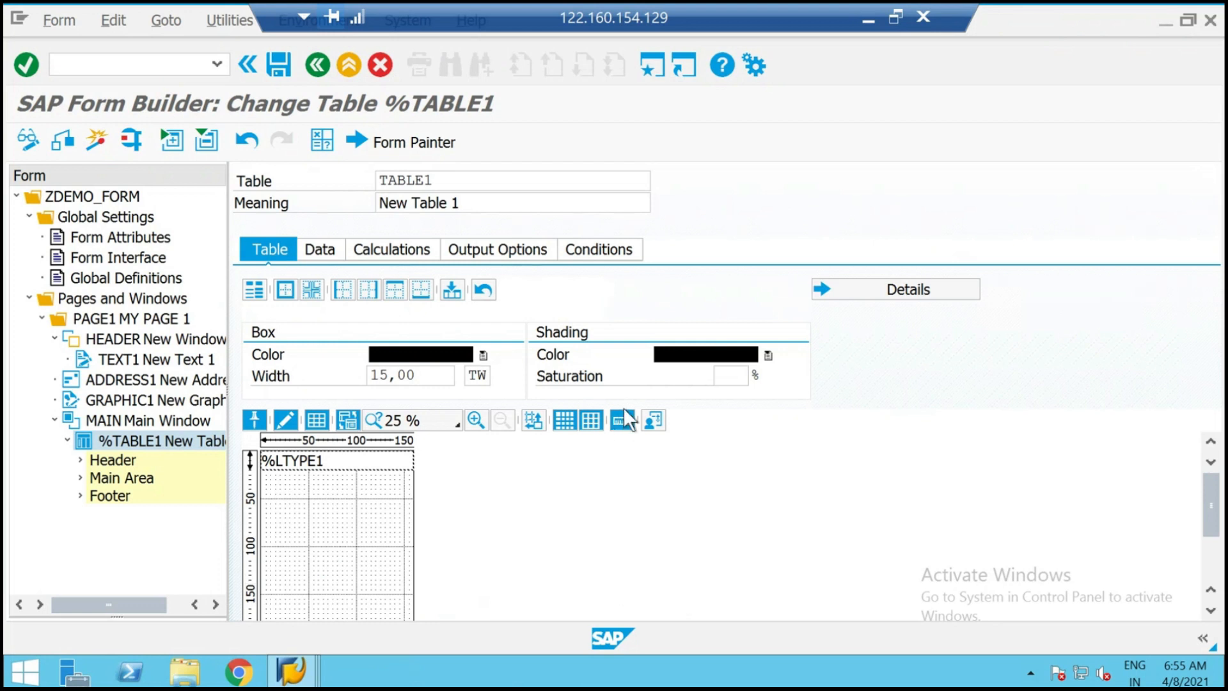
Divide the table's line type into four columns with vertical lines at about 46, 86 and 121 mm.
click(442, 438)
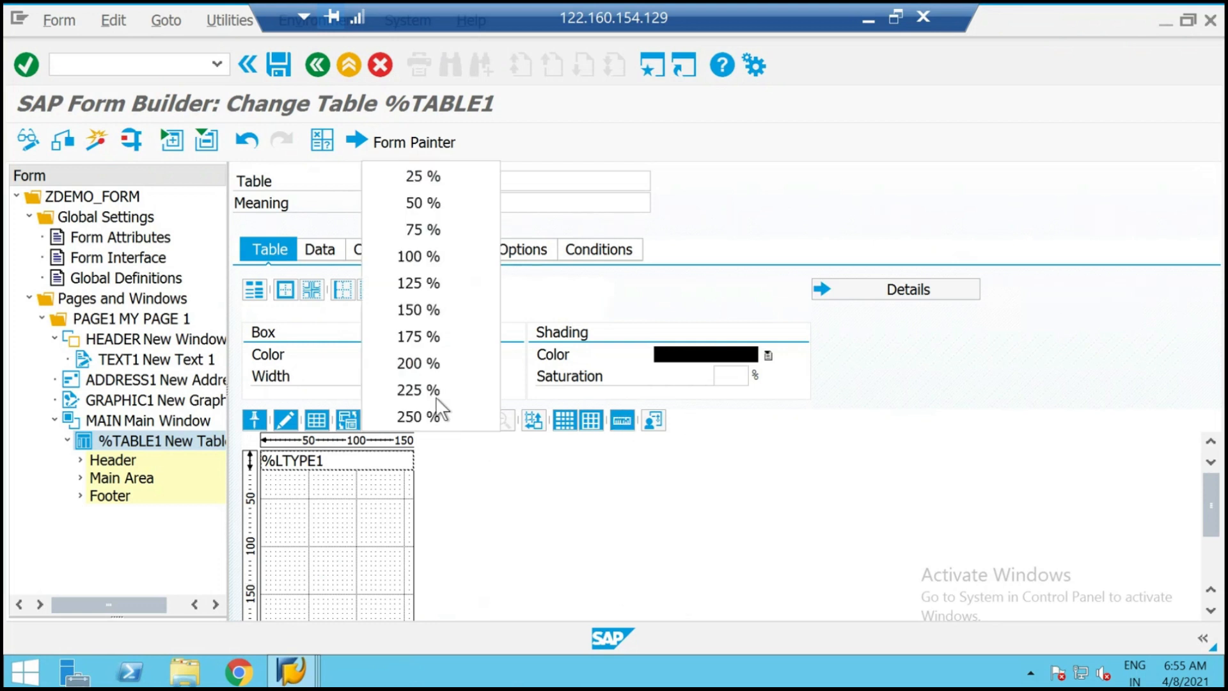
click(441, 257)
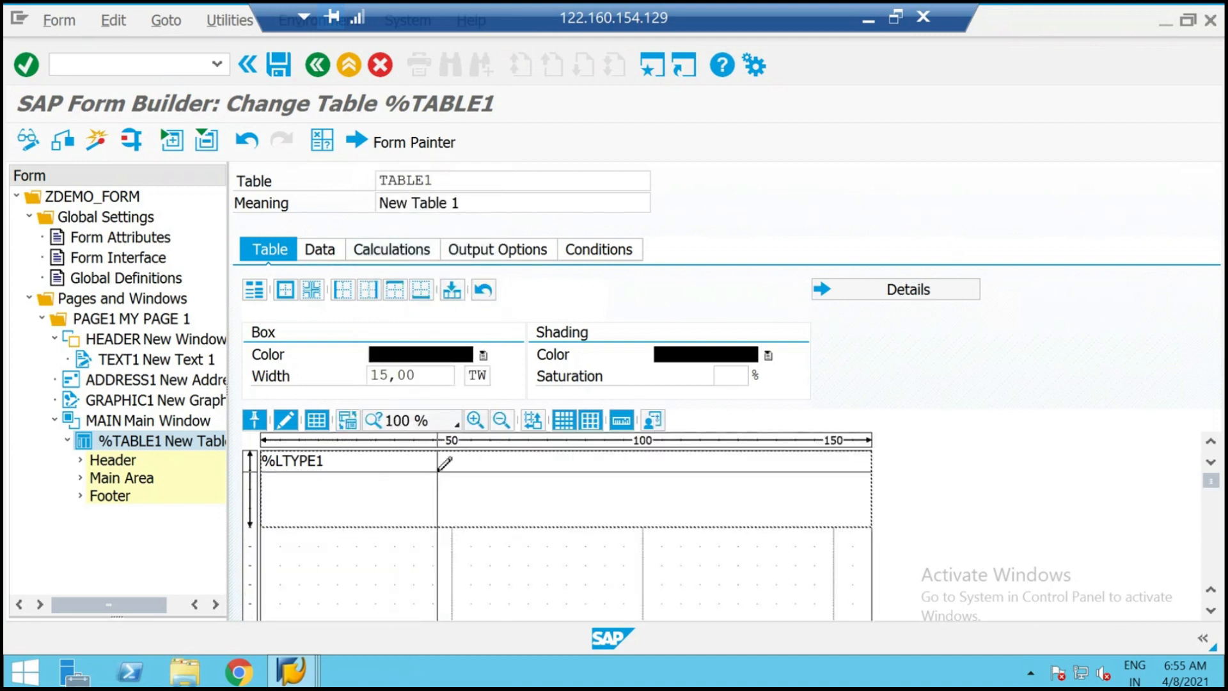
drag(436, 475, 438, 512)
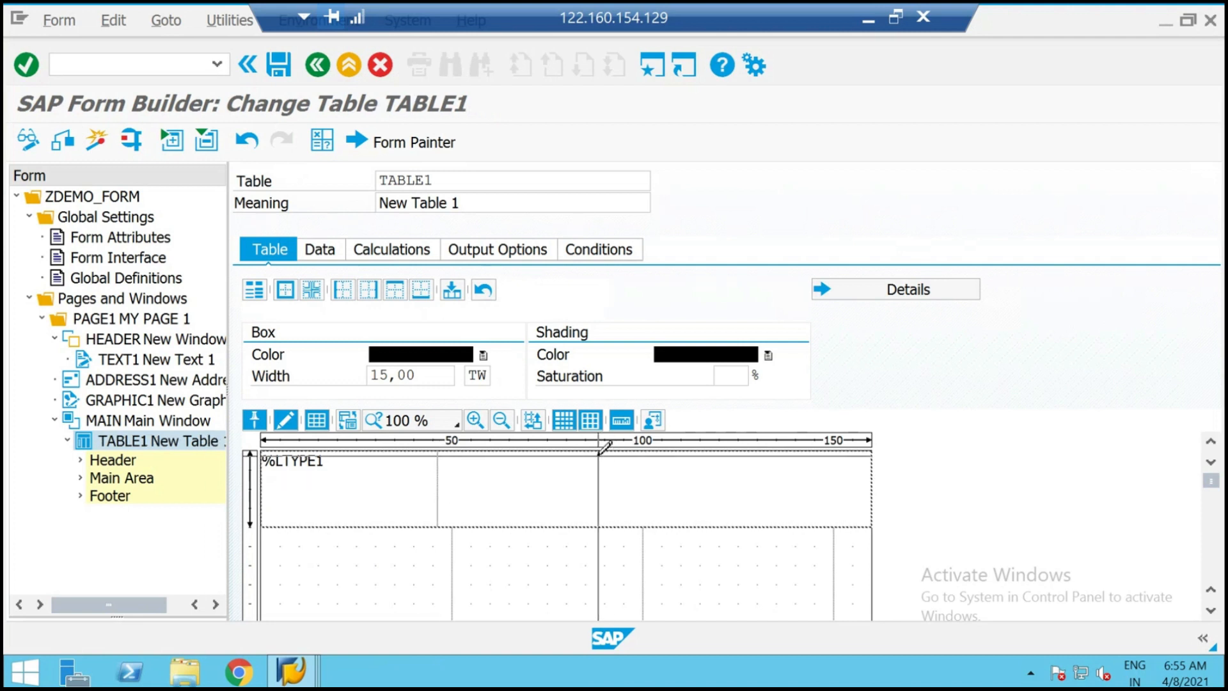
drag(587, 453, 601, 492)
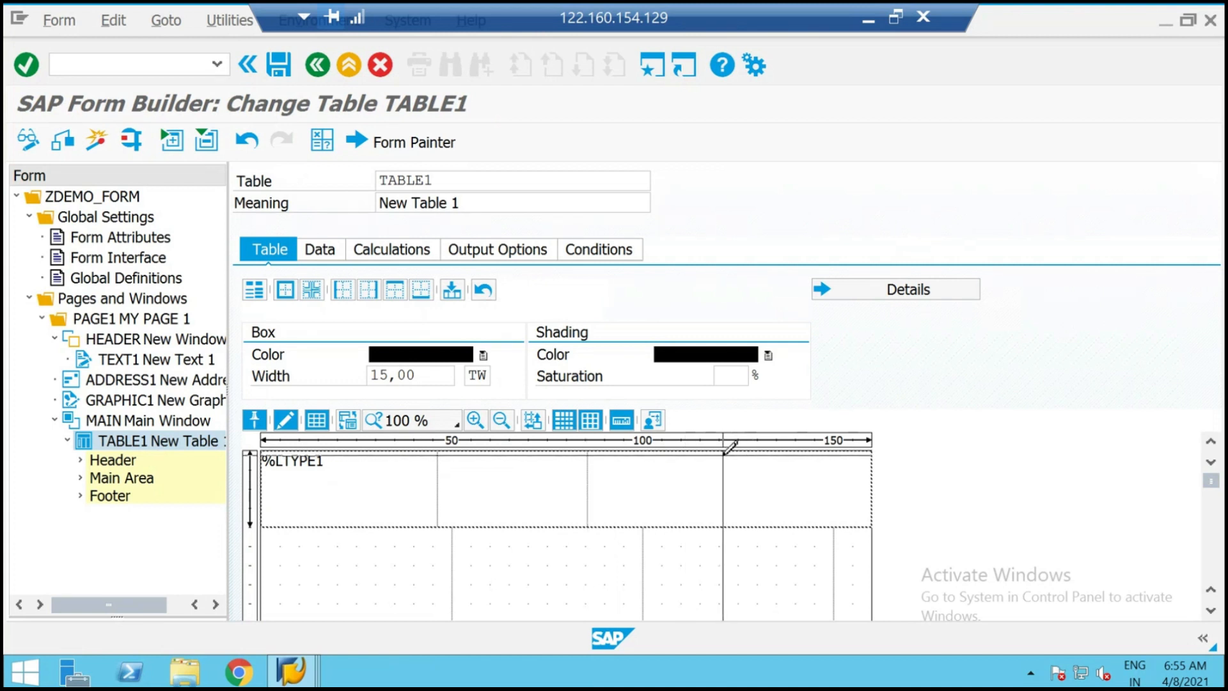
drag(725, 452, 729, 472)
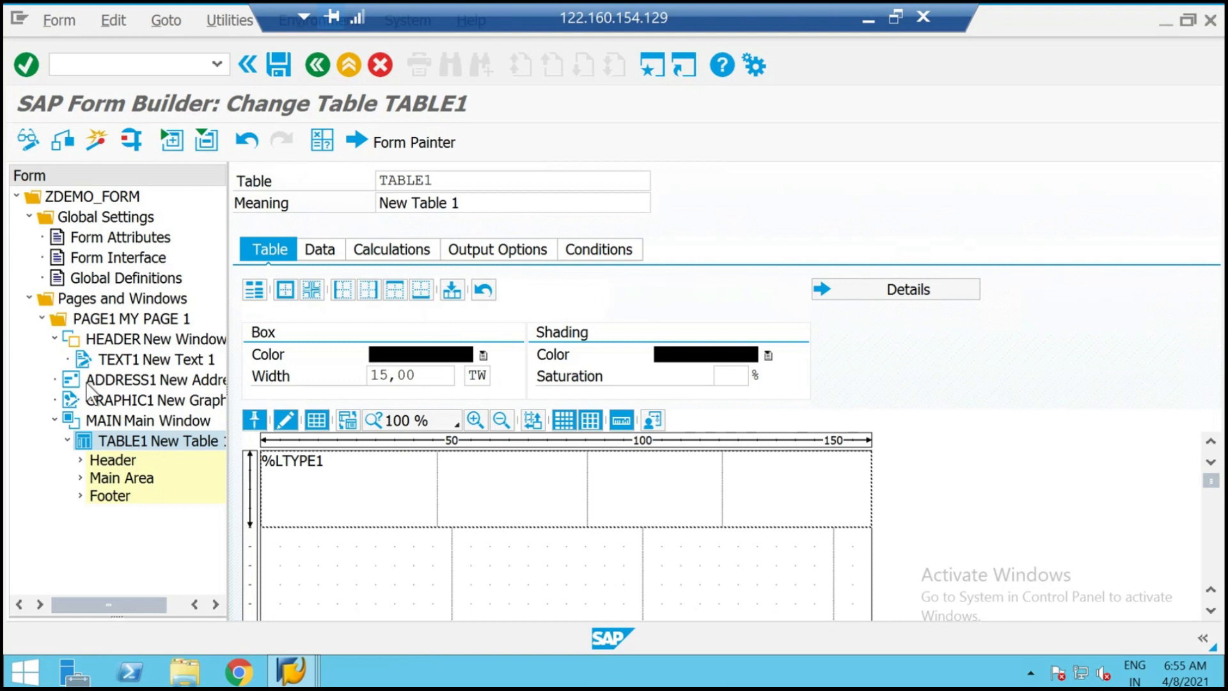
Set TABLE1's data loop to read internal table T_VBAP INTO LS_VBAP and save the form.
click(331, 252)
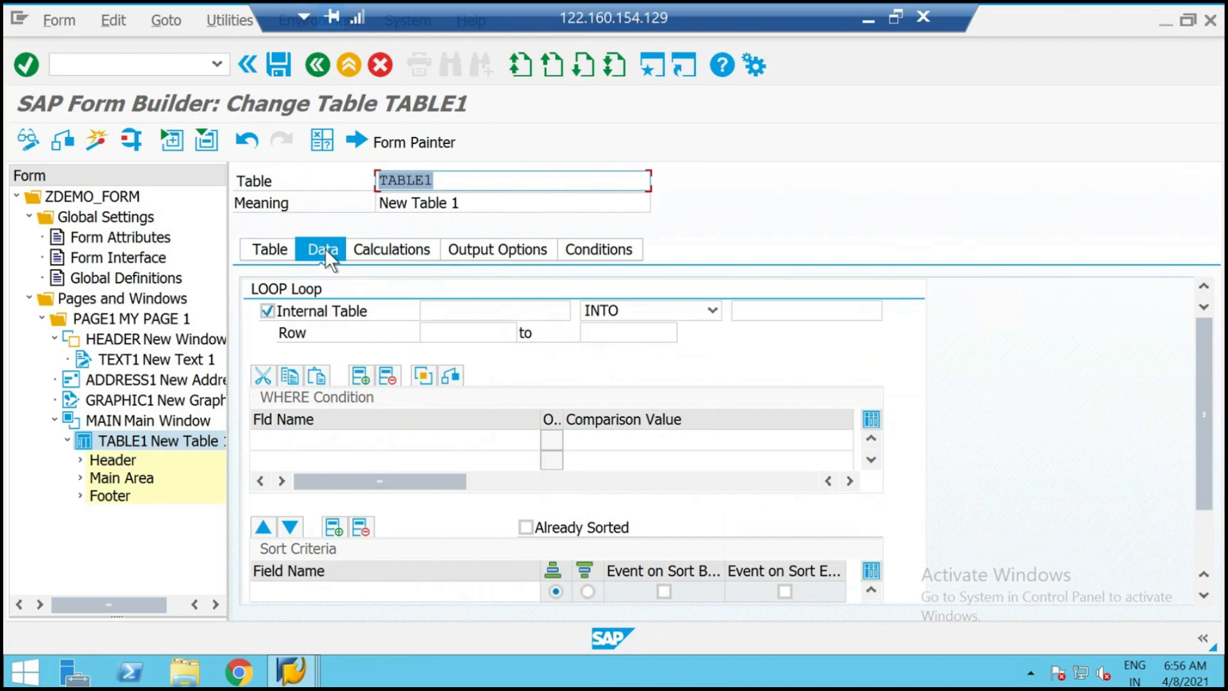
click(463, 314)
text(T)
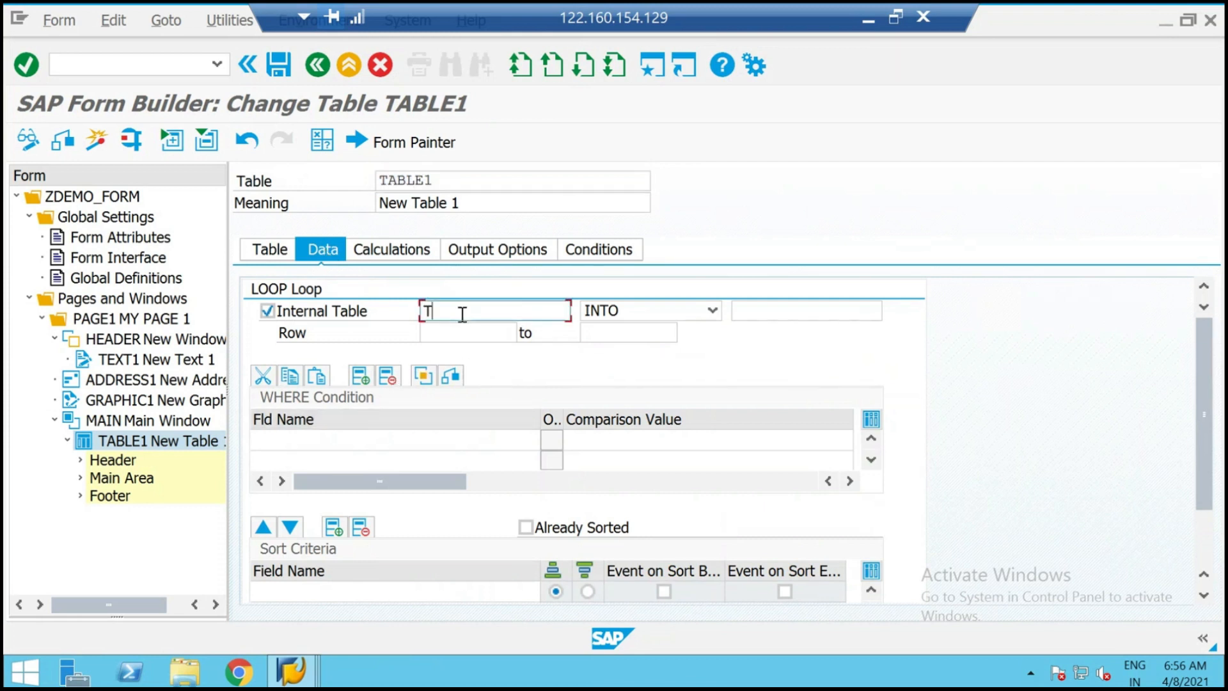
text(_VBAP)
click(829, 318)
text(LS_VBAP)
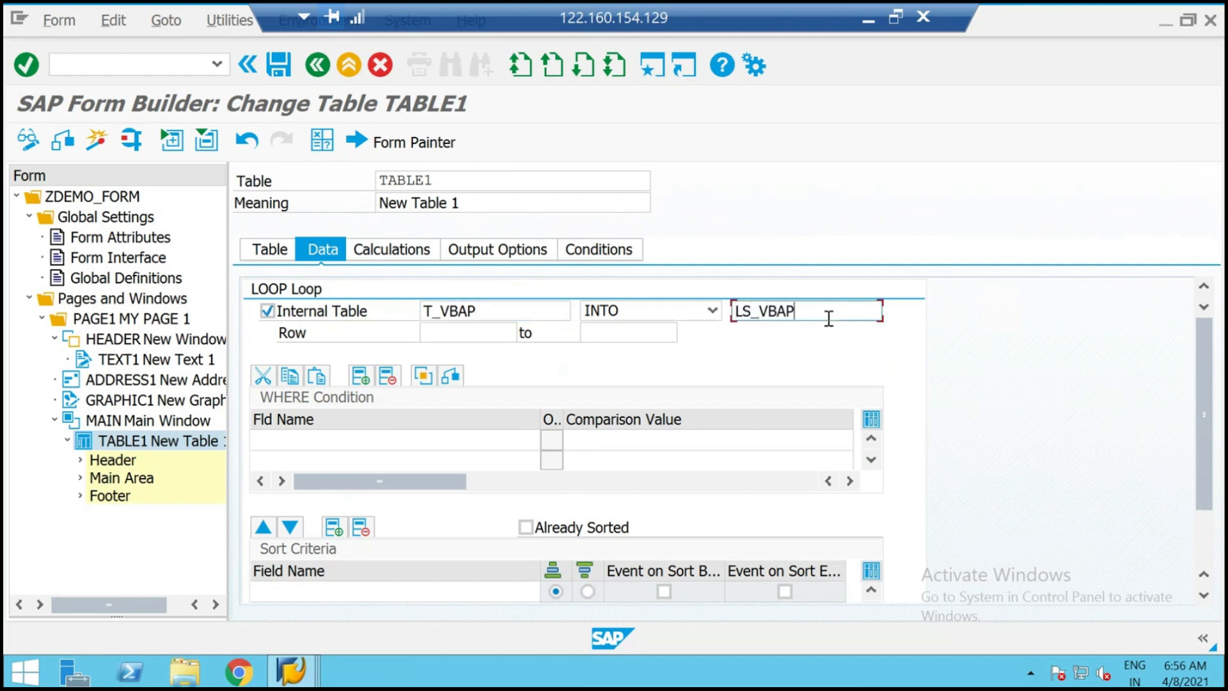
click(282, 71)
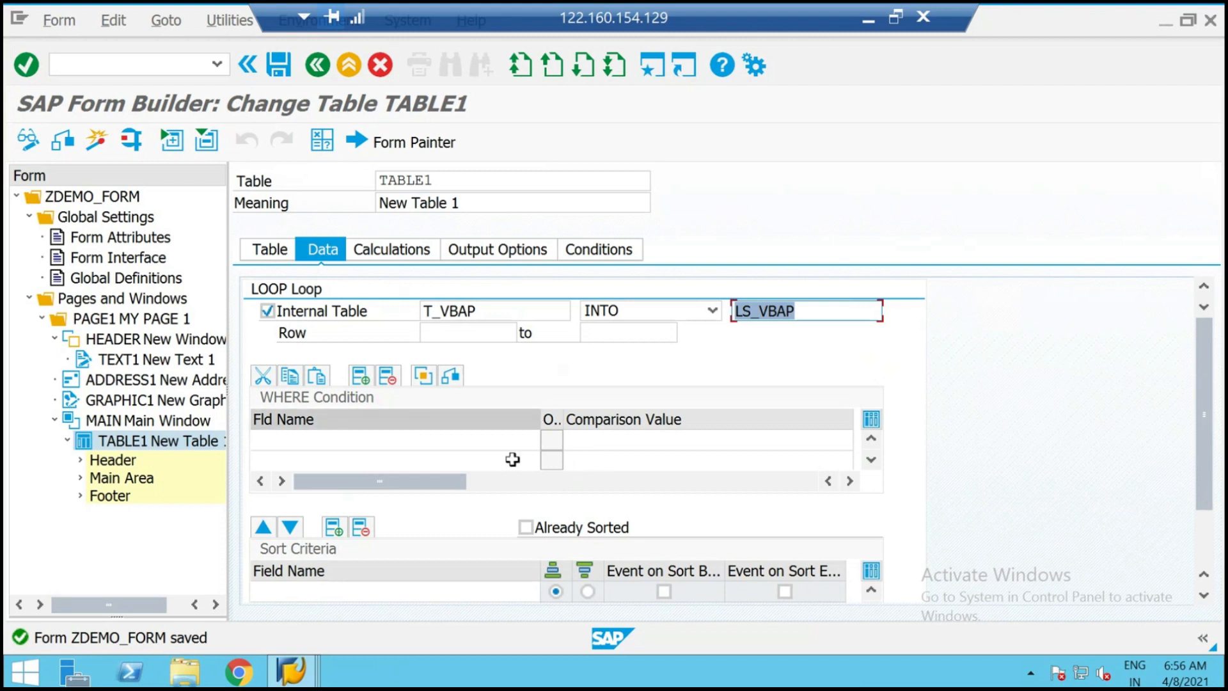
Set the output style of table TABLE1 to ZMSTYLE and save the form.
click(463, 245)
click(461, 288)
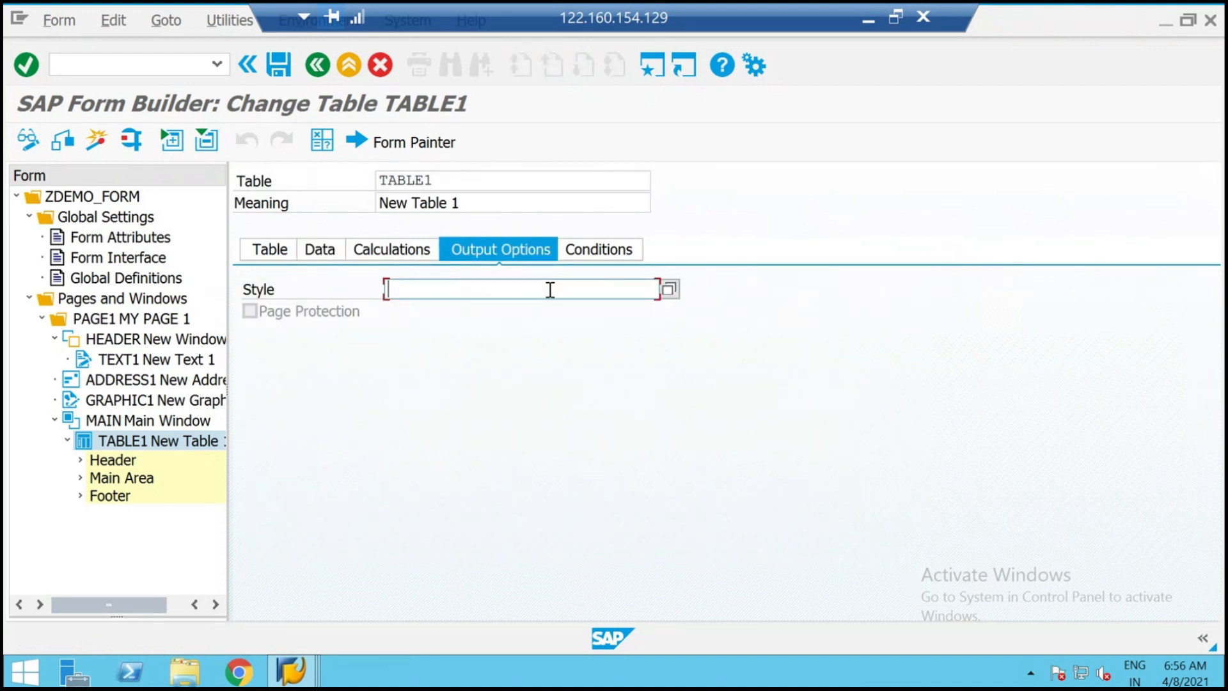
text(ZMSTYLE)
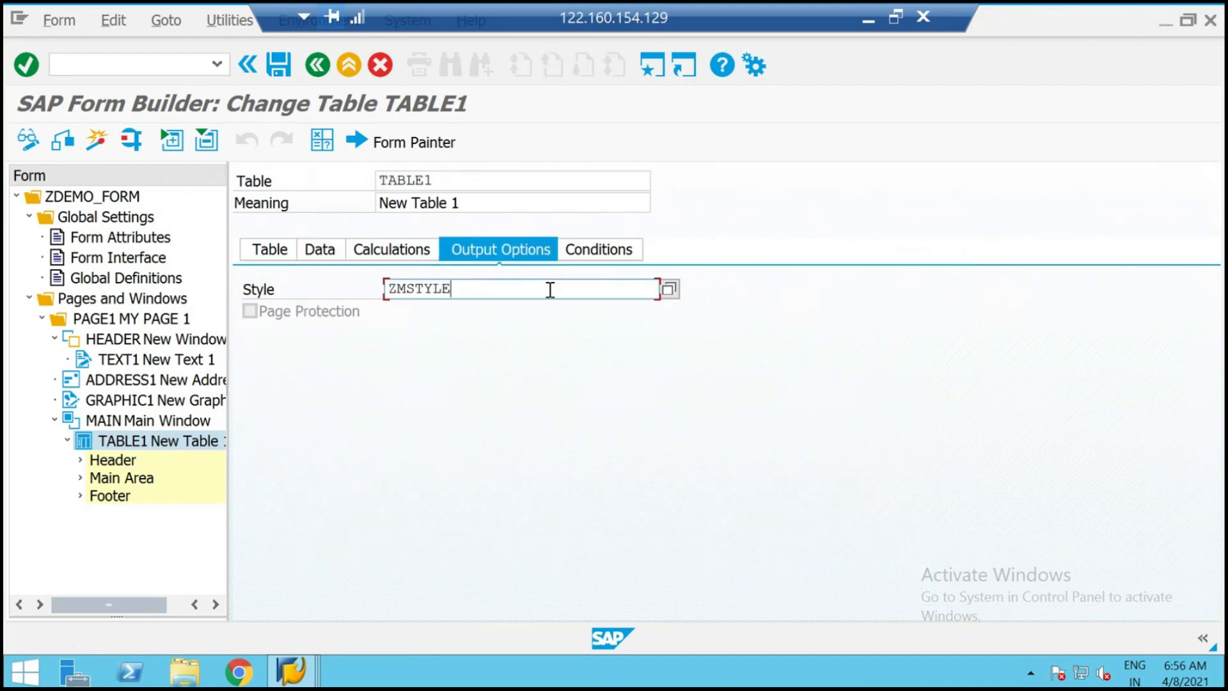
click(279, 69)
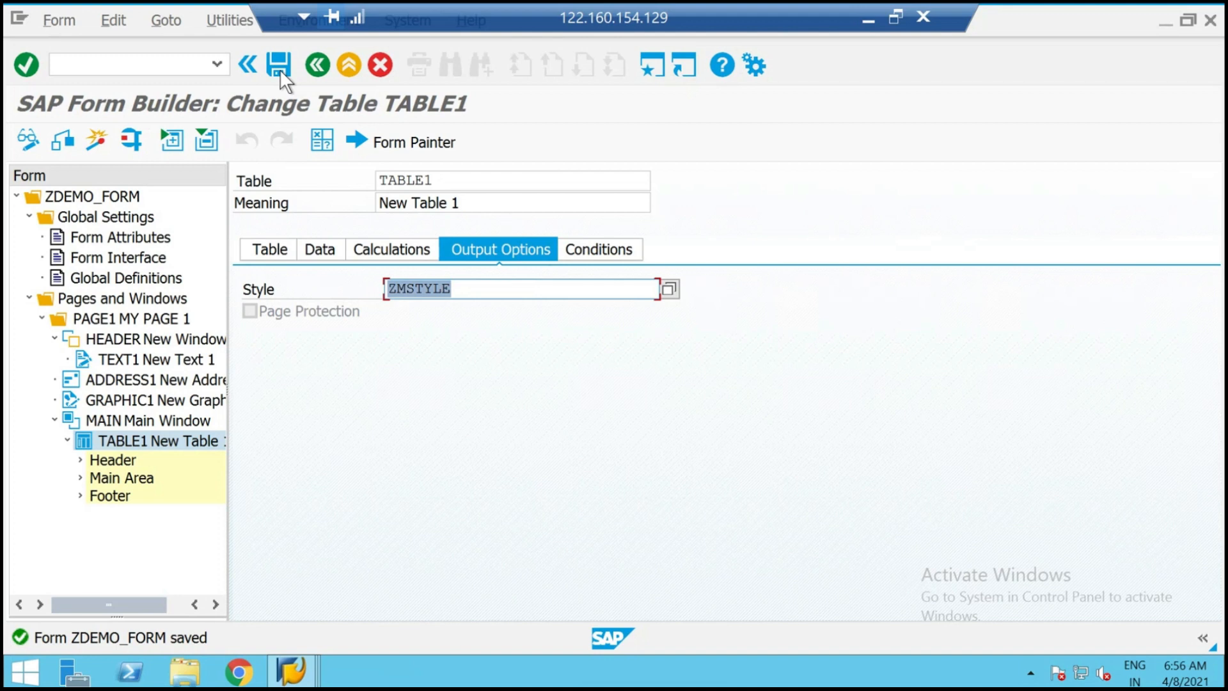
Create a table line in the Header area of TABLE1.
click(105, 461)
right_click(101, 460)
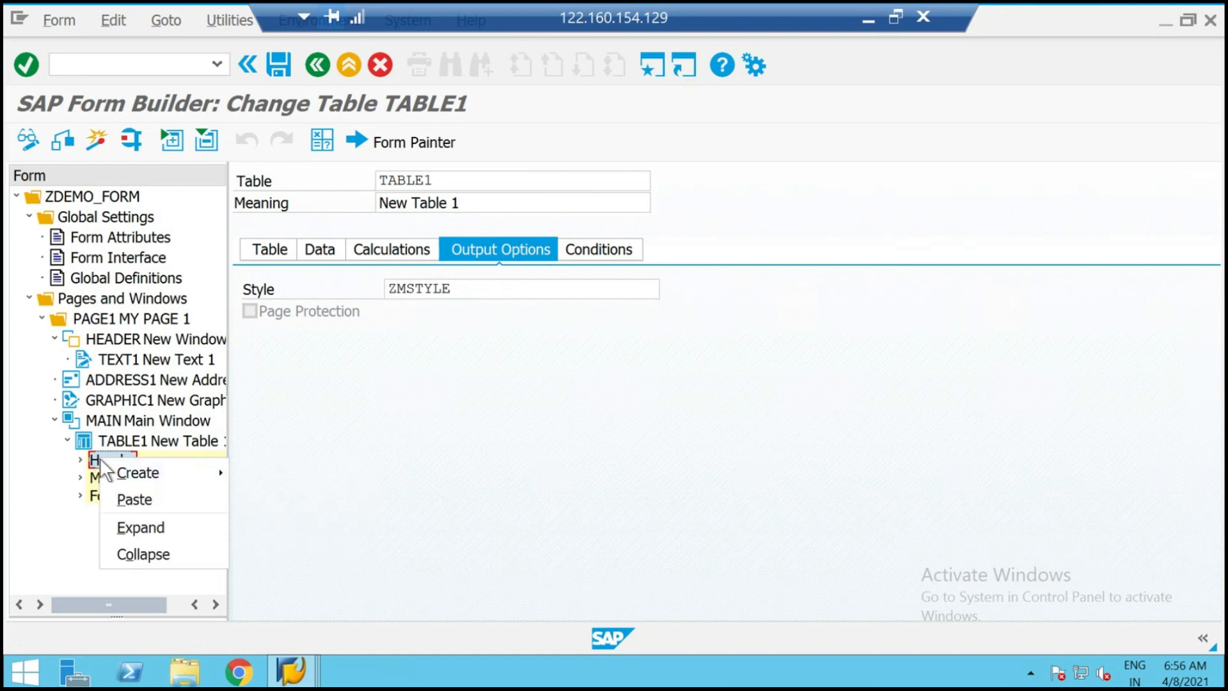
mouse_move(131, 476)
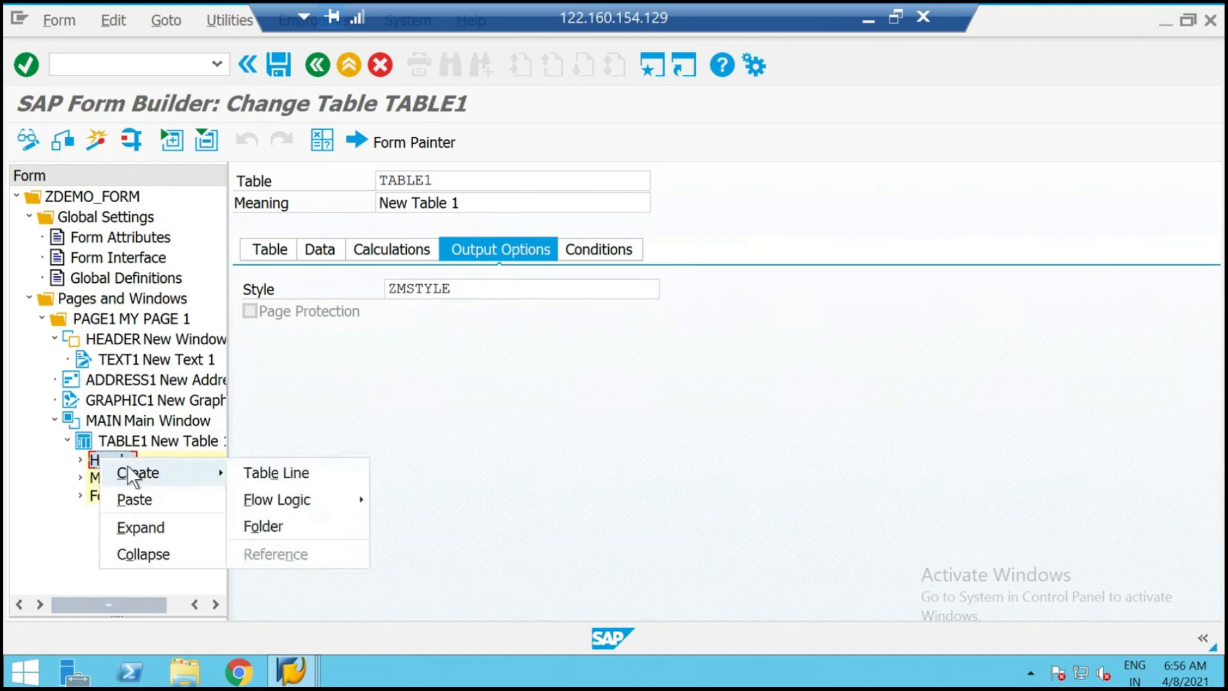
click(261, 470)
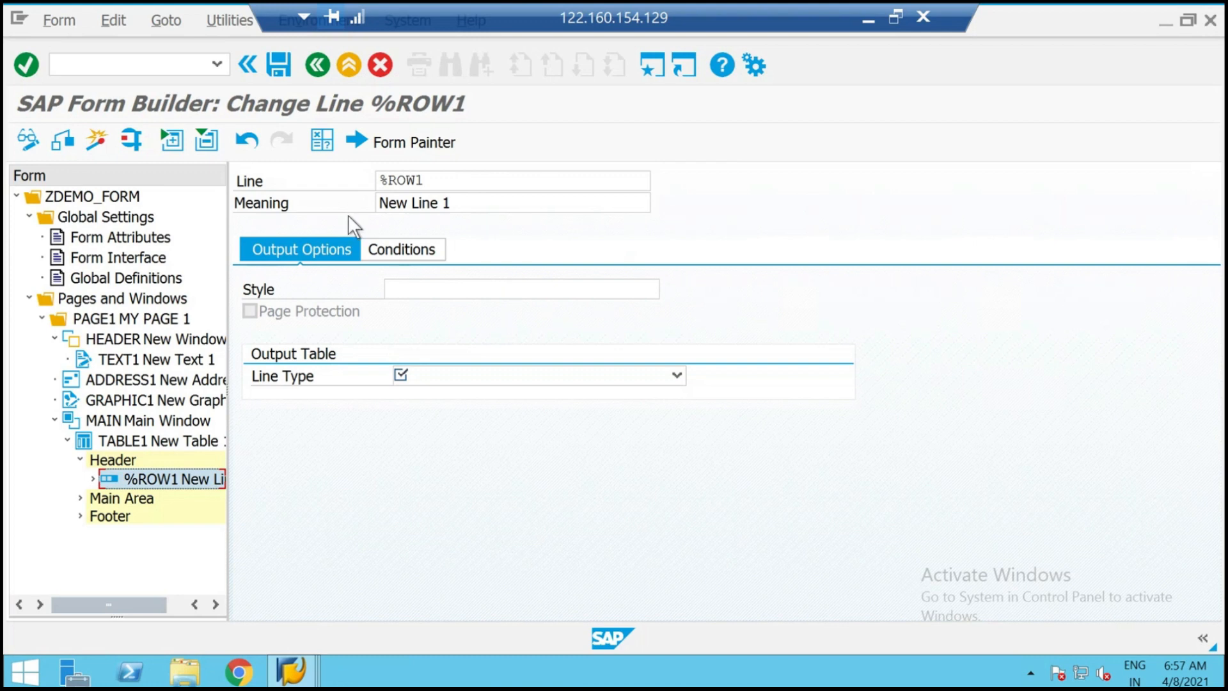
Give the new header line style ZMSTYLE and line type %LTYPE1, and save the form.
click(465, 287)
text(ZMSTYLE)
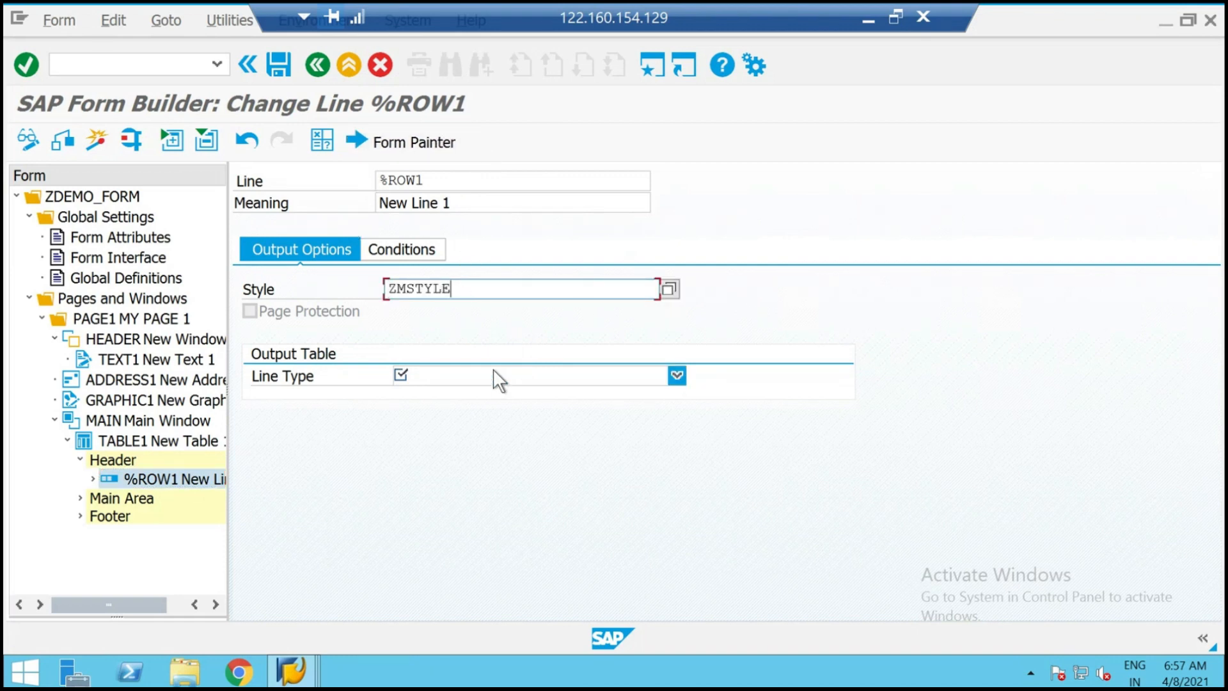
click(677, 377)
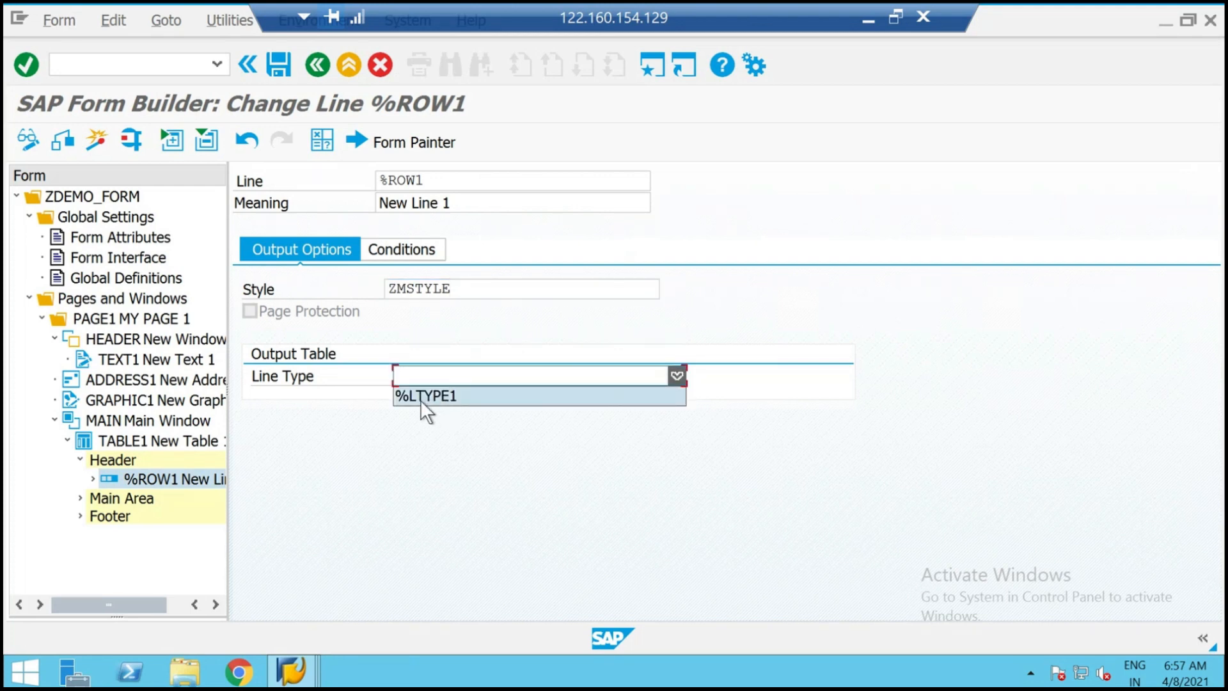
click(447, 397)
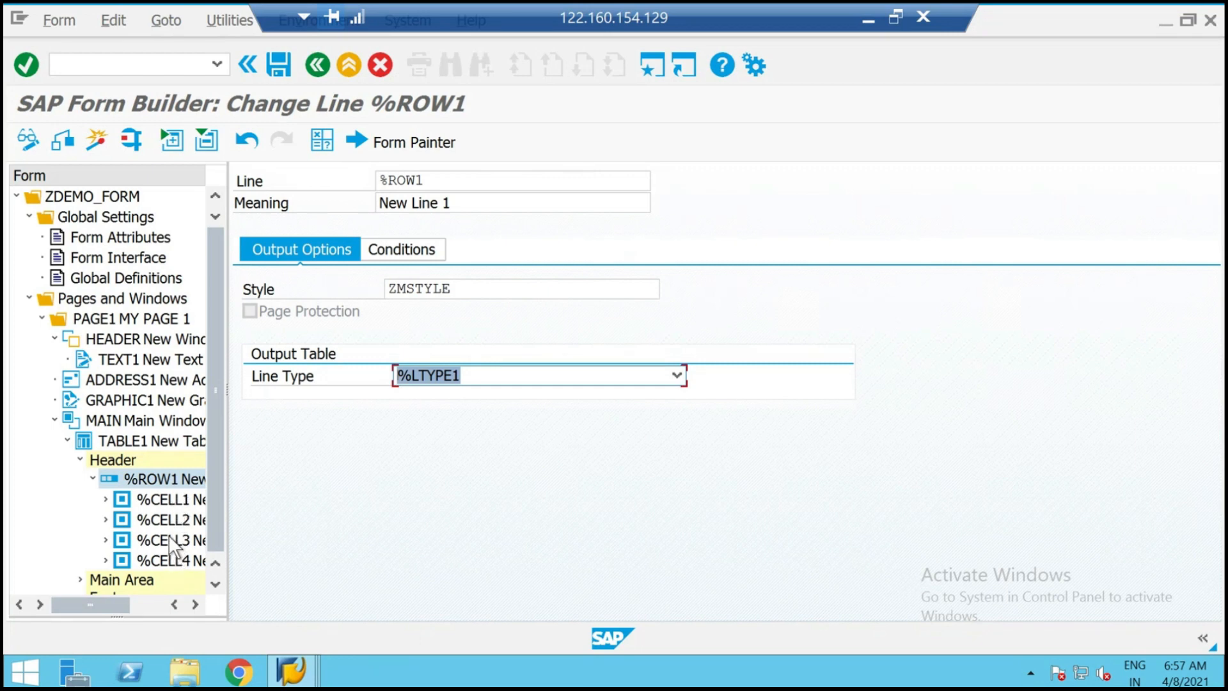
click(279, 64)
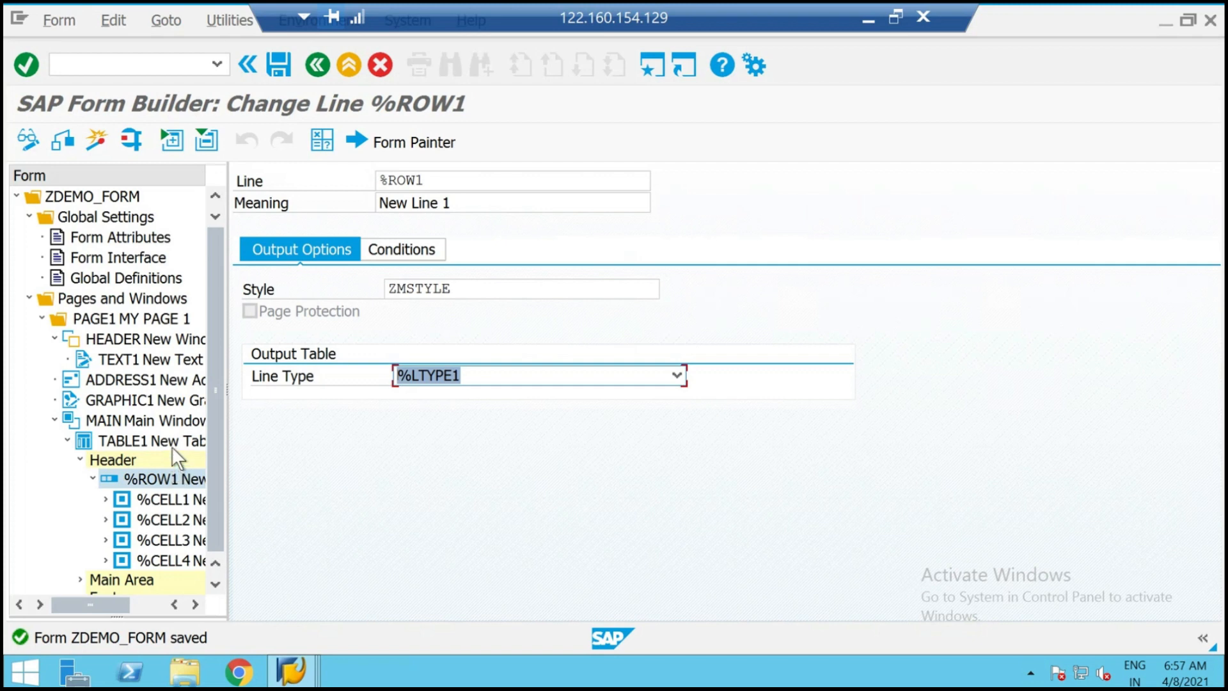
Review the output options and conditions of TABLE1 and its header line %ROW1, and save the form again.
click(141, 441)
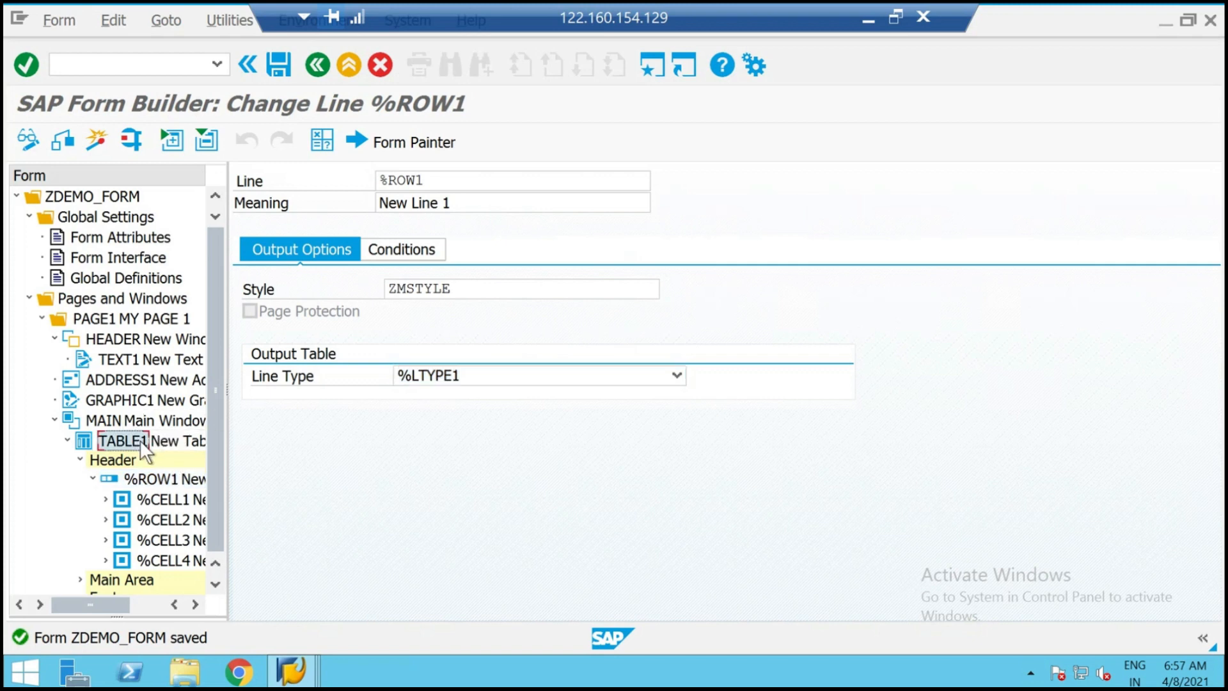
click(417, 255)
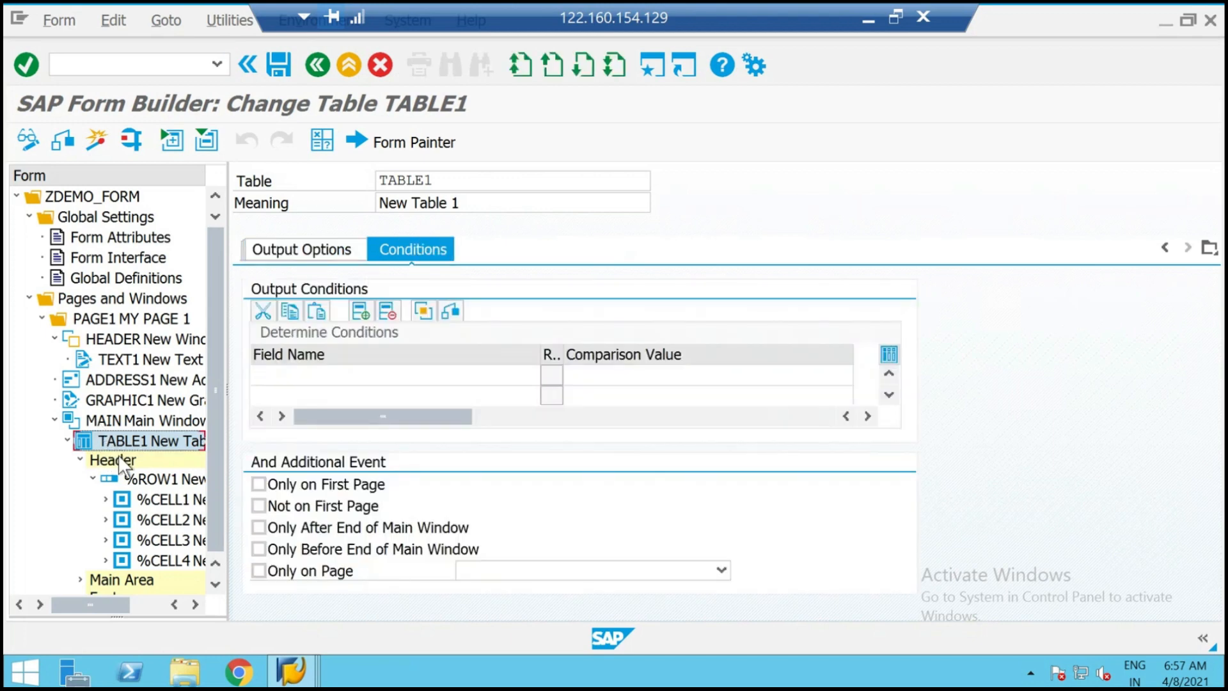
click(160, 484)
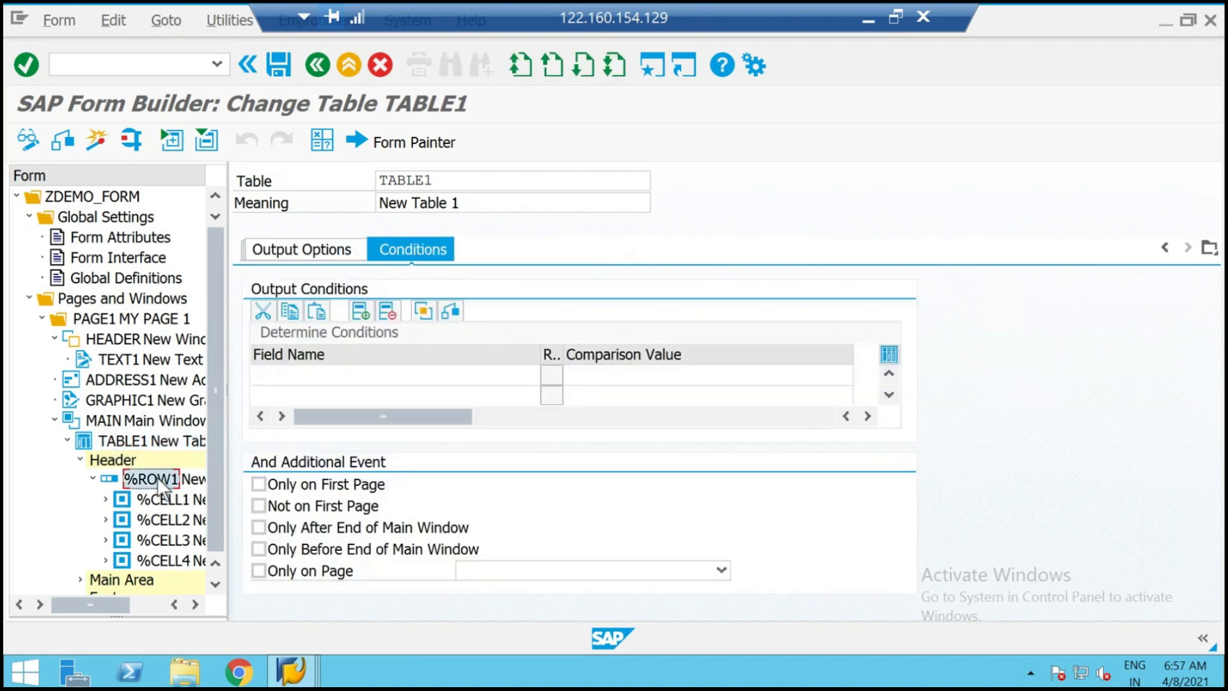
click(304, 254)
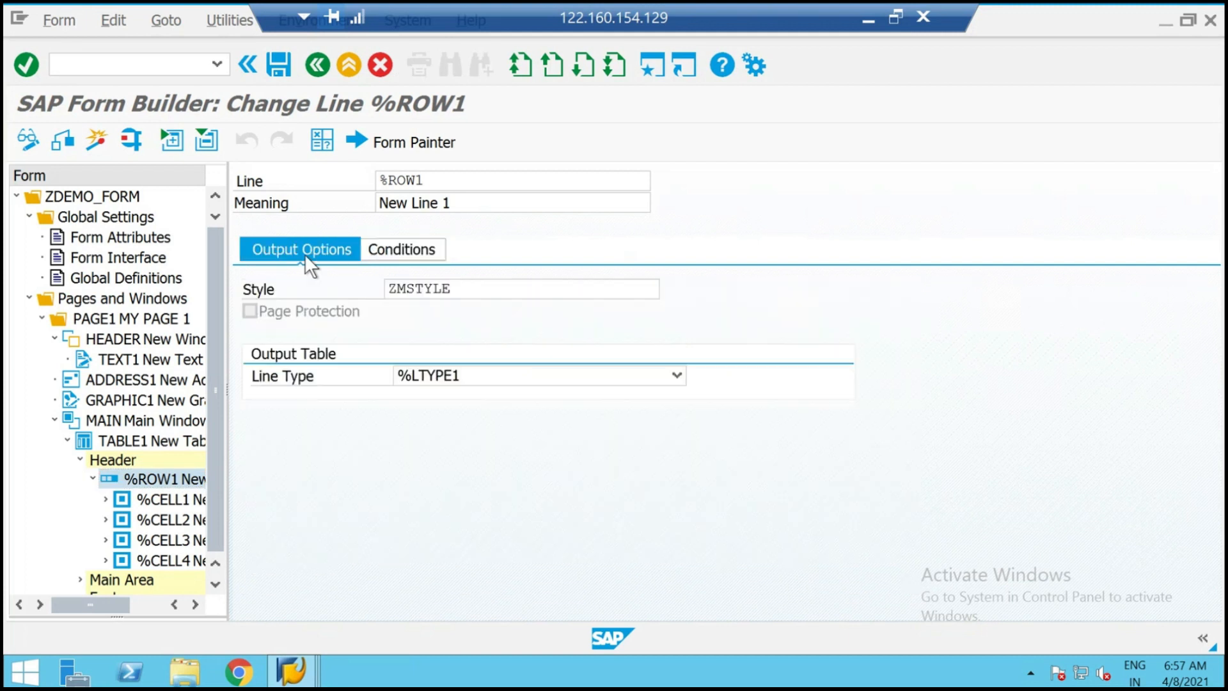
right_click(155, 481)
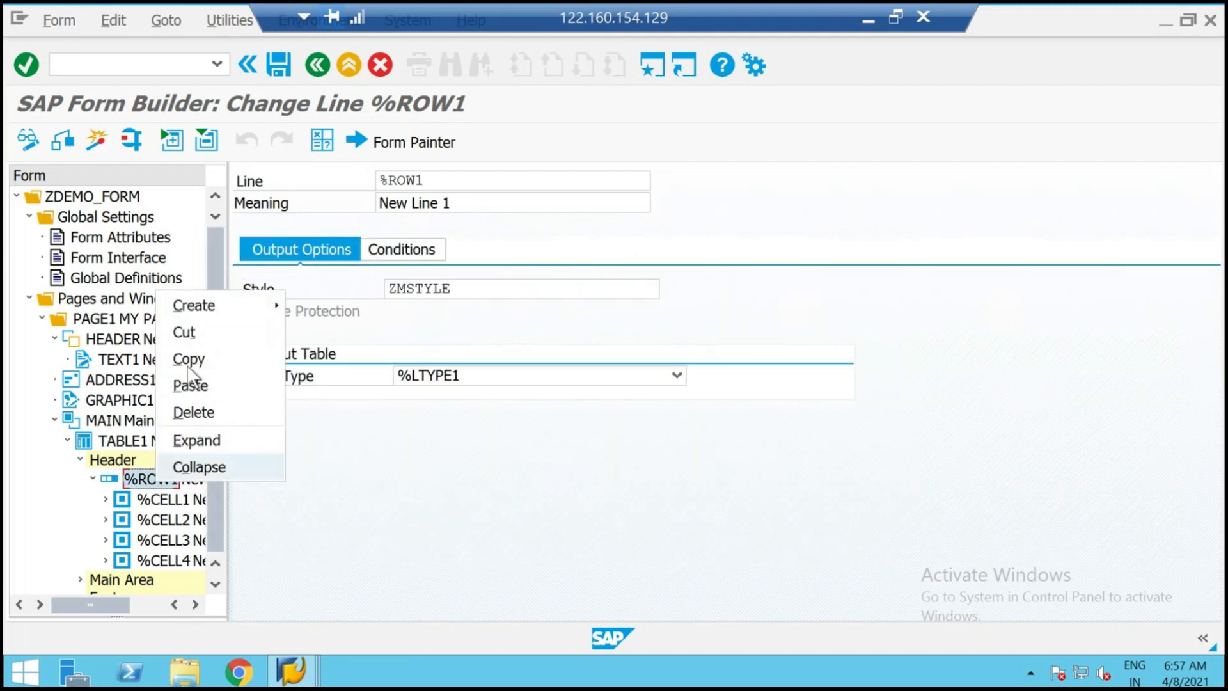
right_click(125, 442)
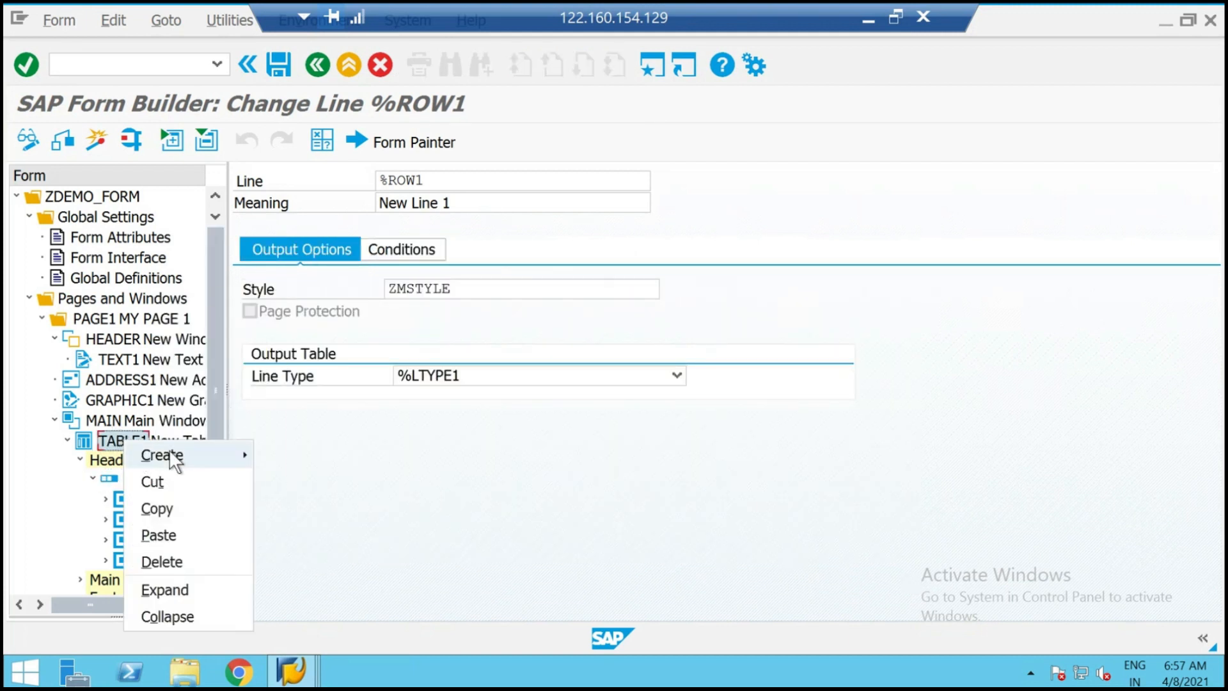
click(110, 439)
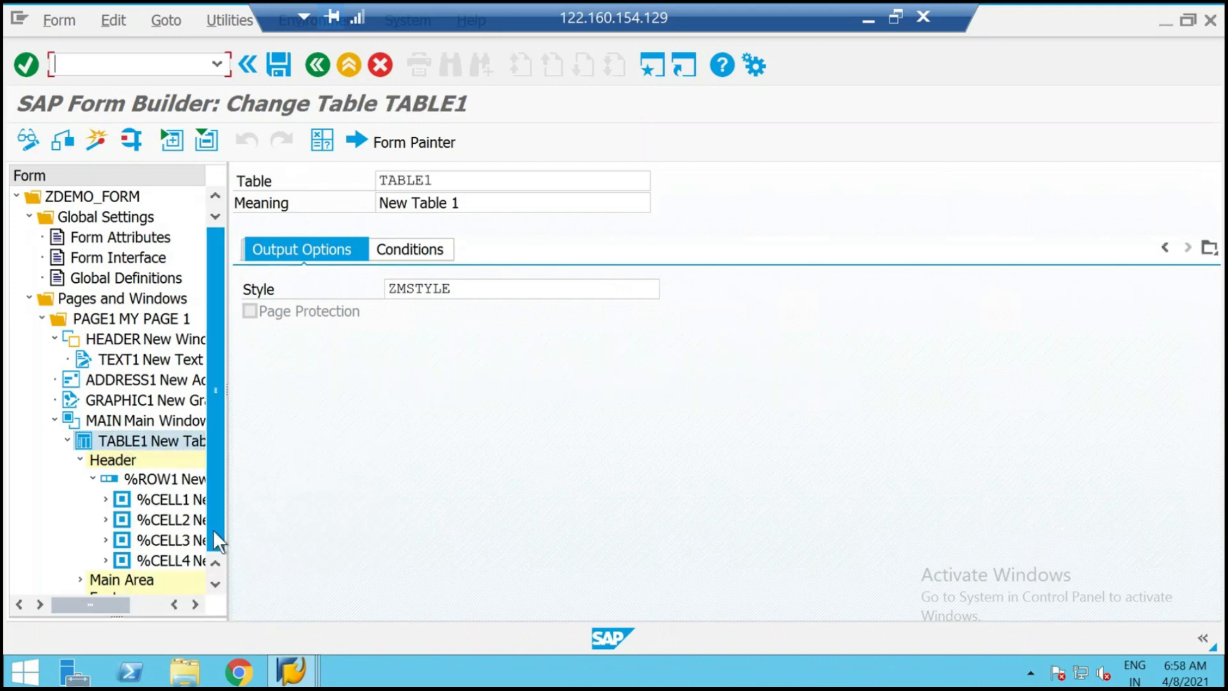
click(279, 65)
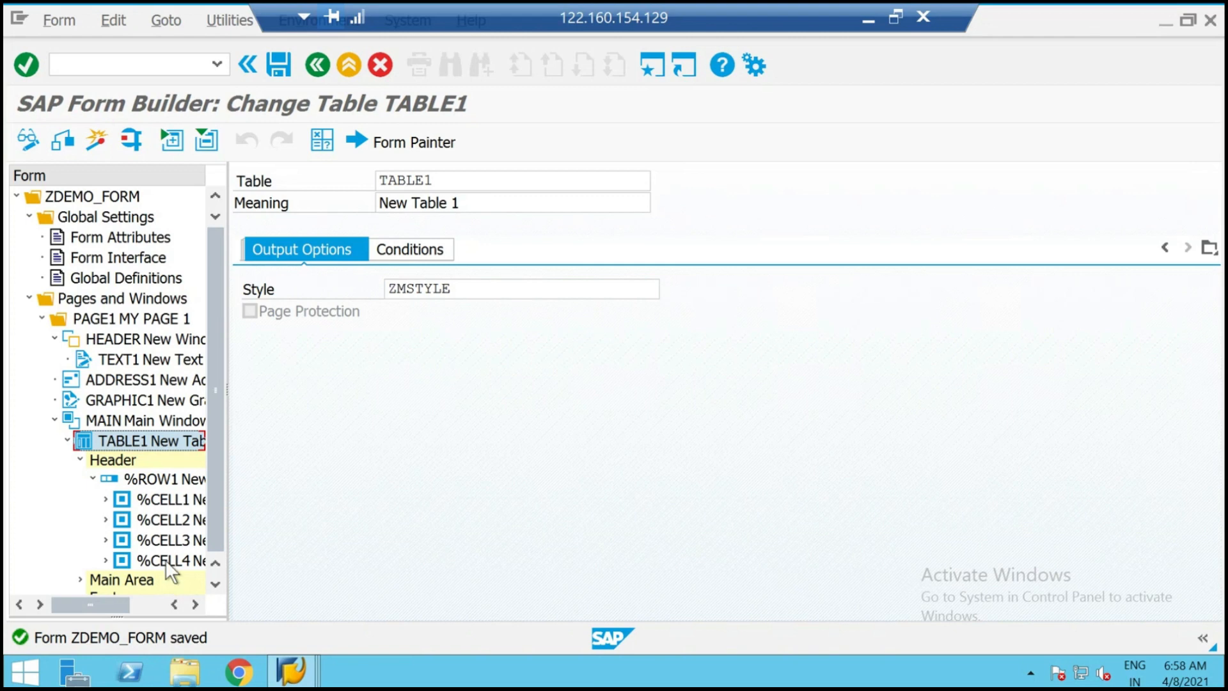
Create a text node in header cell %CELL1 and set its style to ZMSTYLE.
click(169, 501)
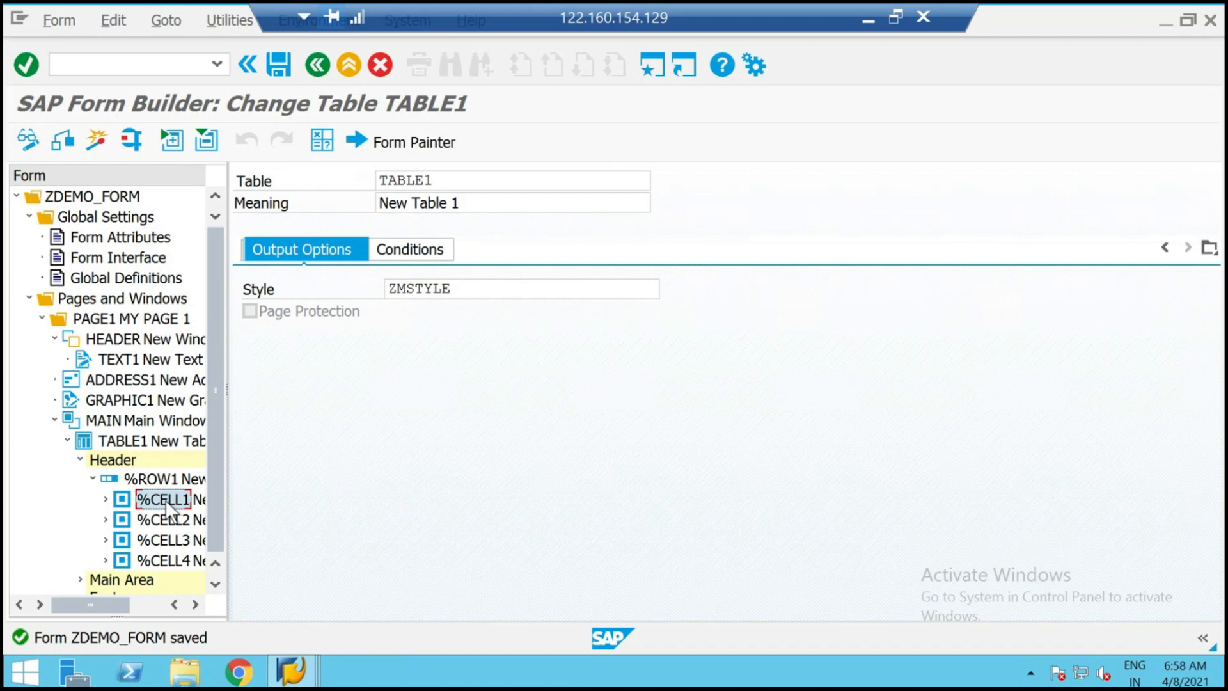
right_click(169, 507)
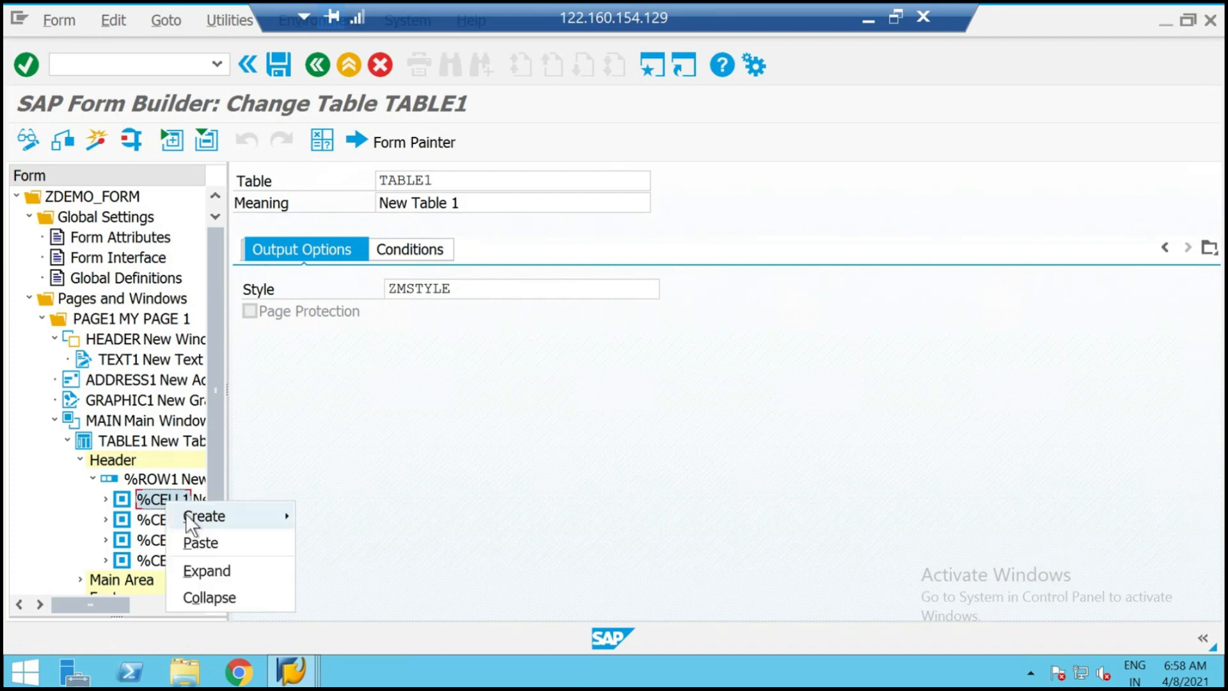
mouse_move(221, 515)
click(100, 571)
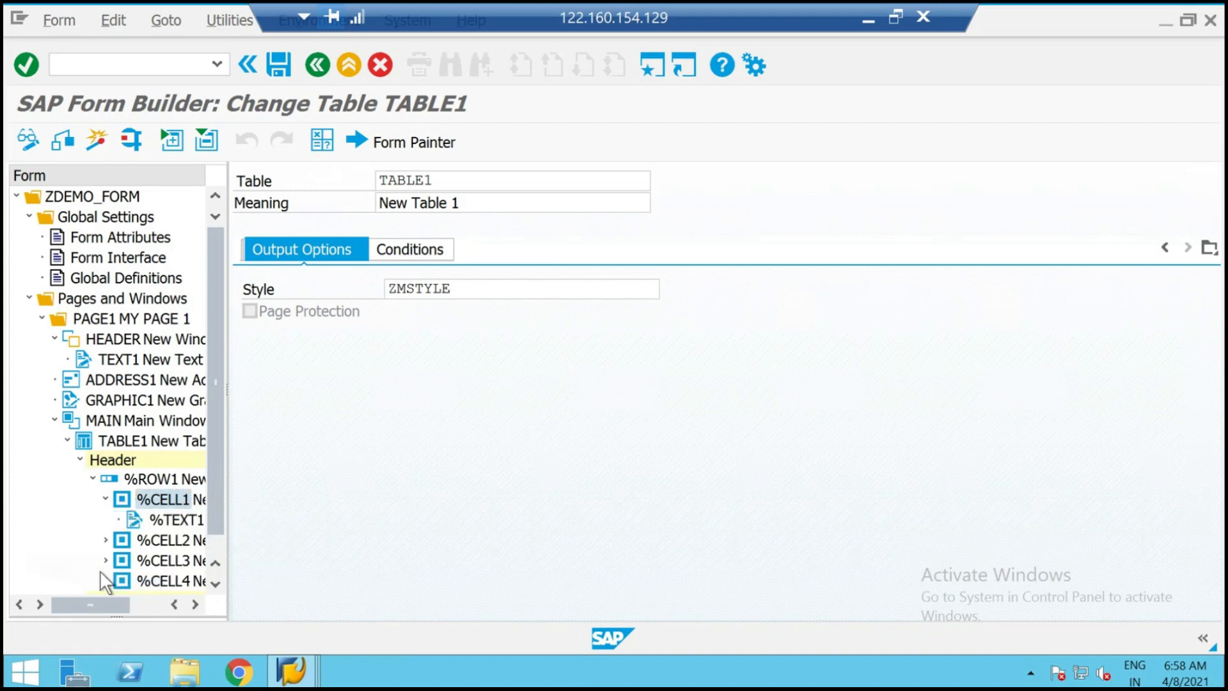
click(424, 288)
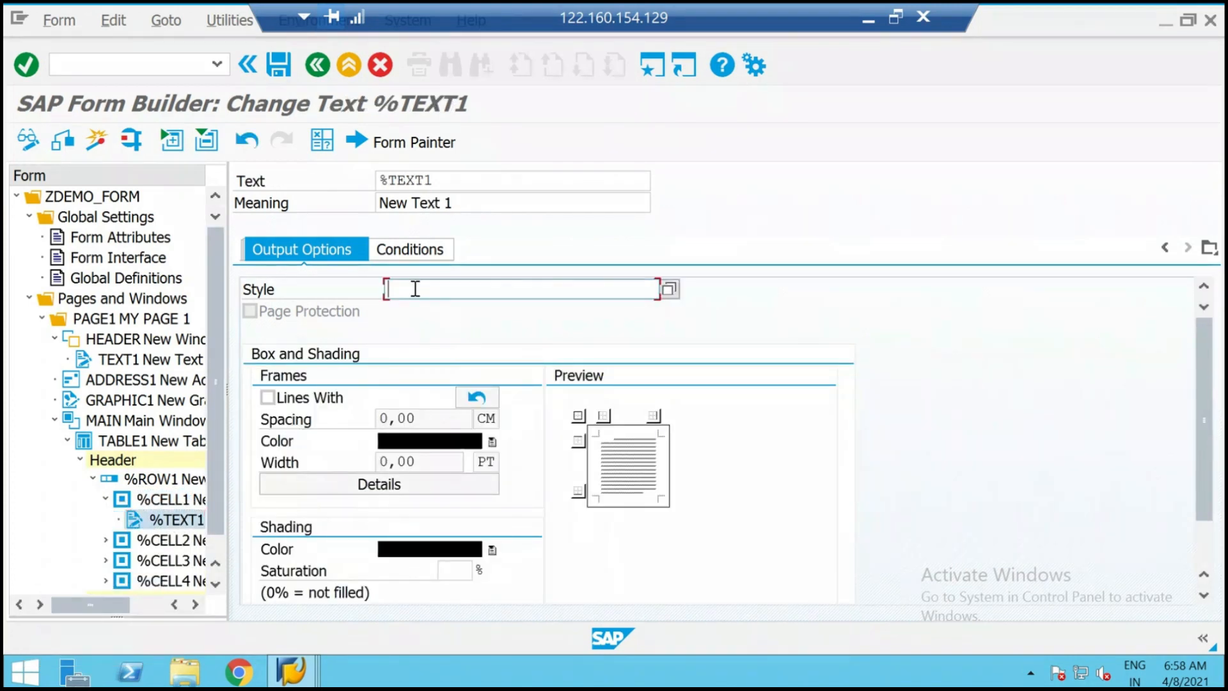
click(1167, 247)
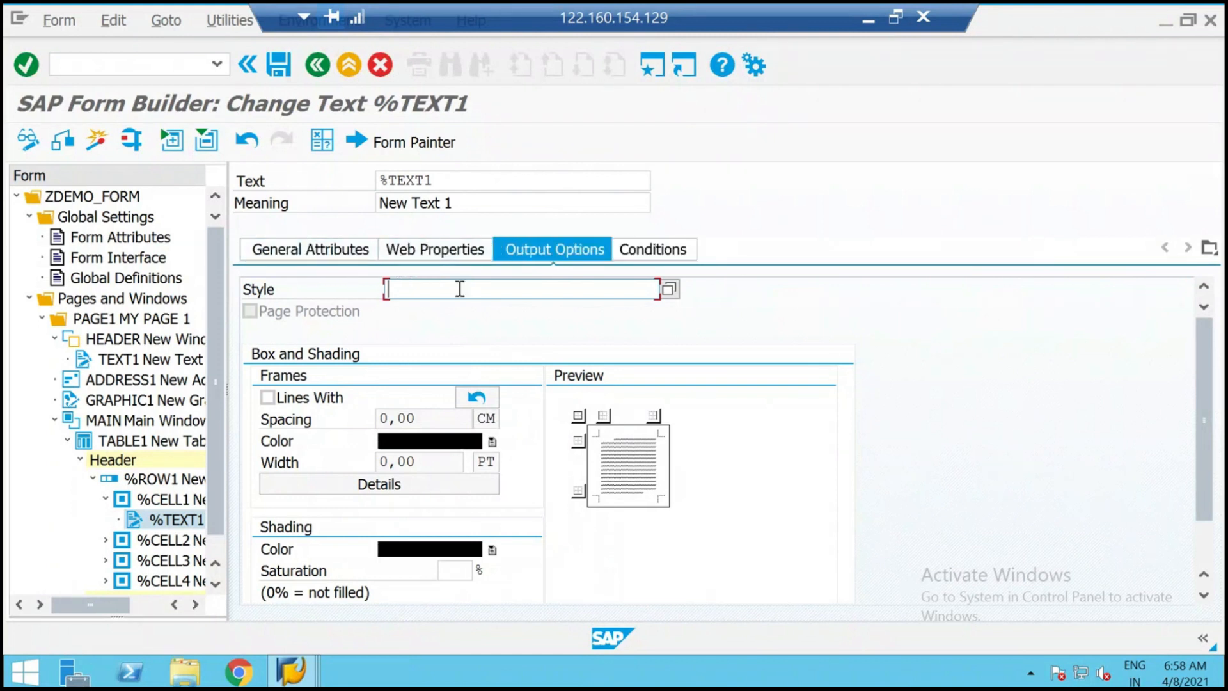
text(ZMSTYLE)
In the line editor, enter VBAP with paragraph format P1 as the text of %CELL1, and save the form.
click(357, 249)
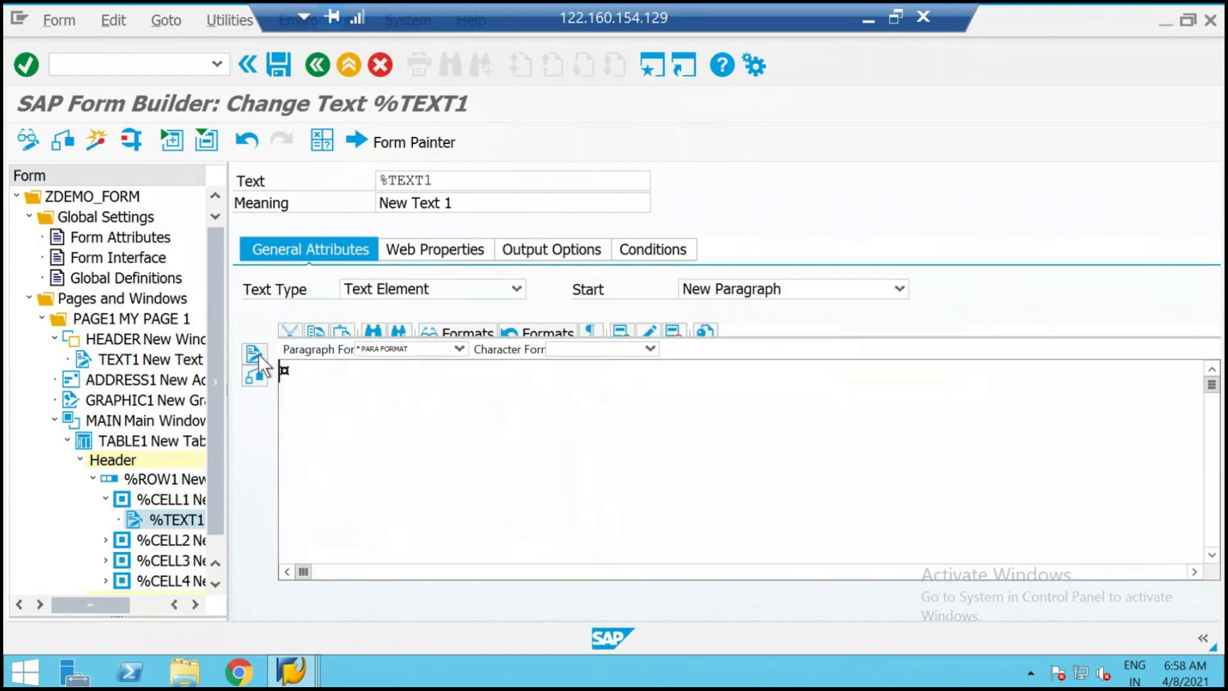
click(258, 353)
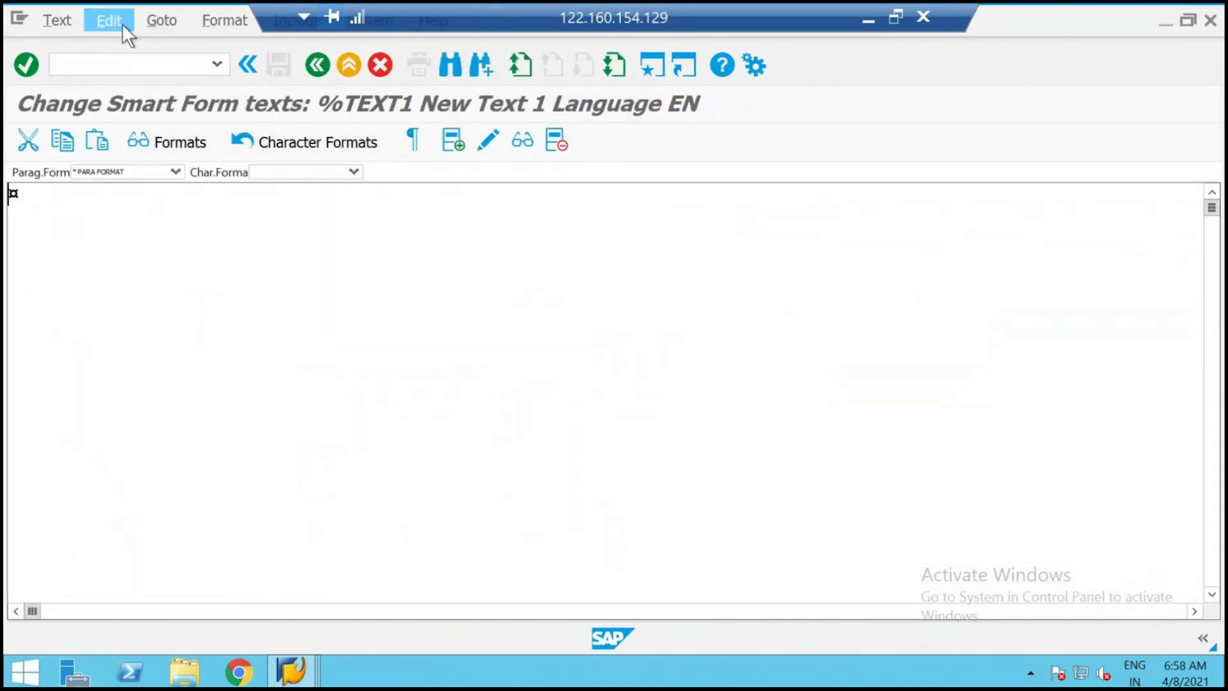
click(156, 21)
click(166, 101)
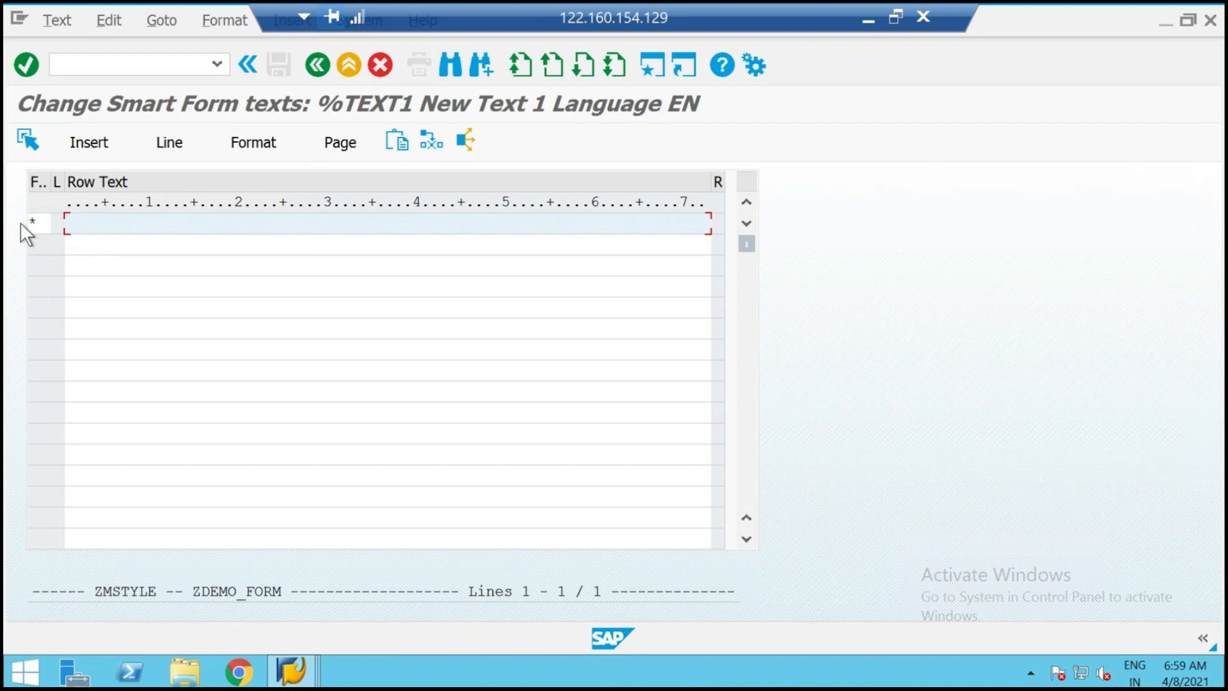
click(39, 223)
key(BackSpace)
text(P1)
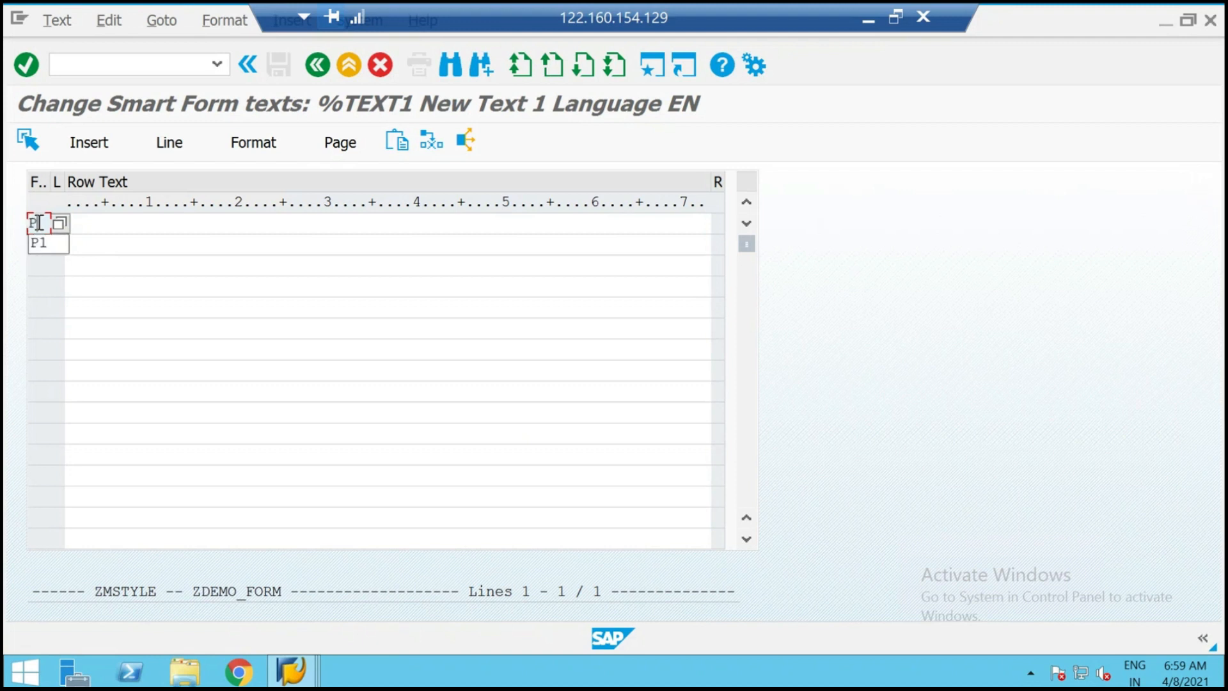
key(Tab)
text(VBAP)
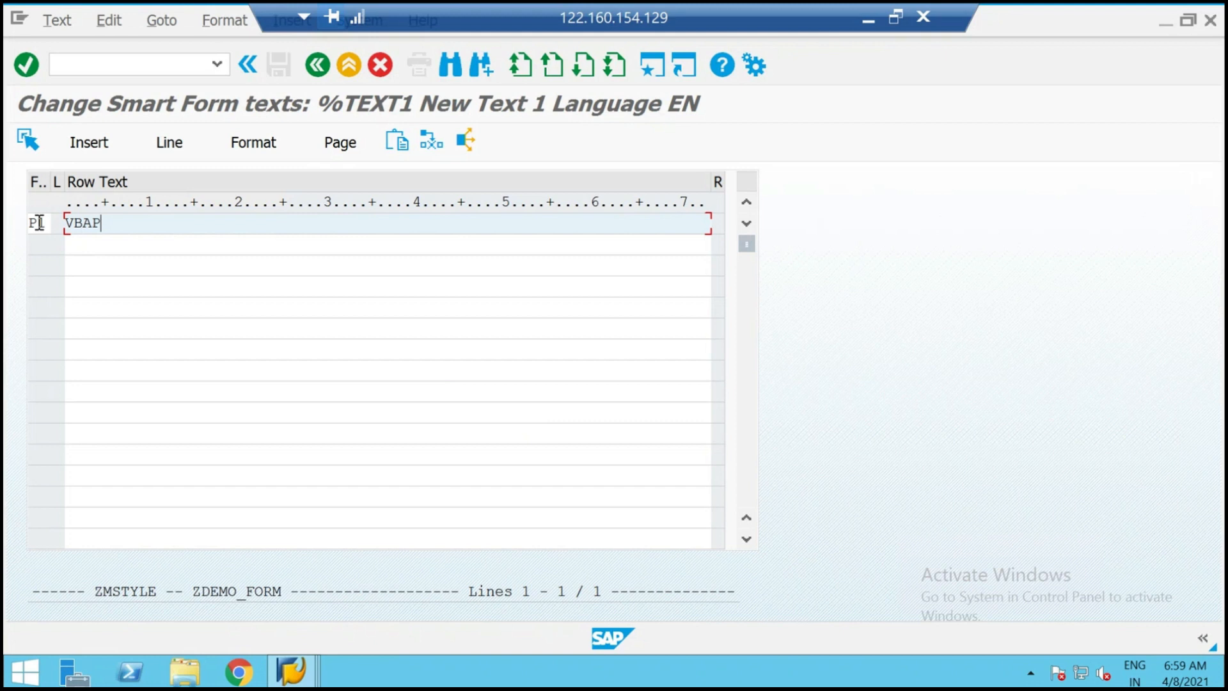
click(311, 64)
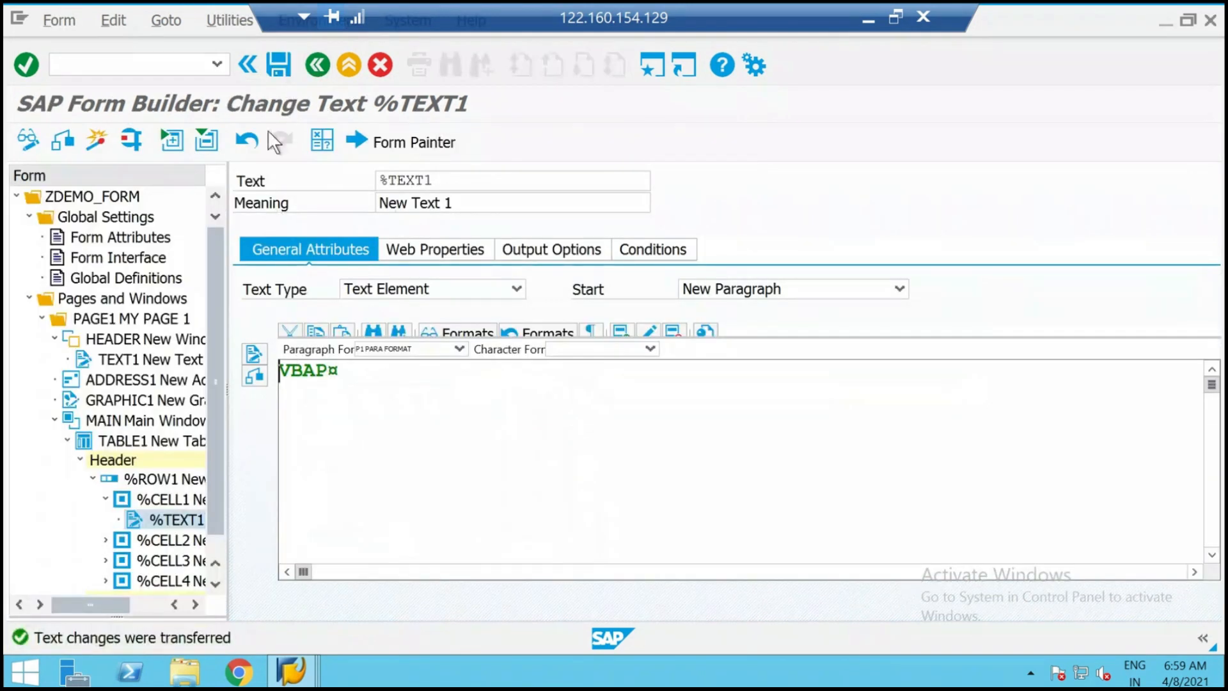
click(280, 64)
Create a text node in header cell %CELL2.
right_click(157, 539)
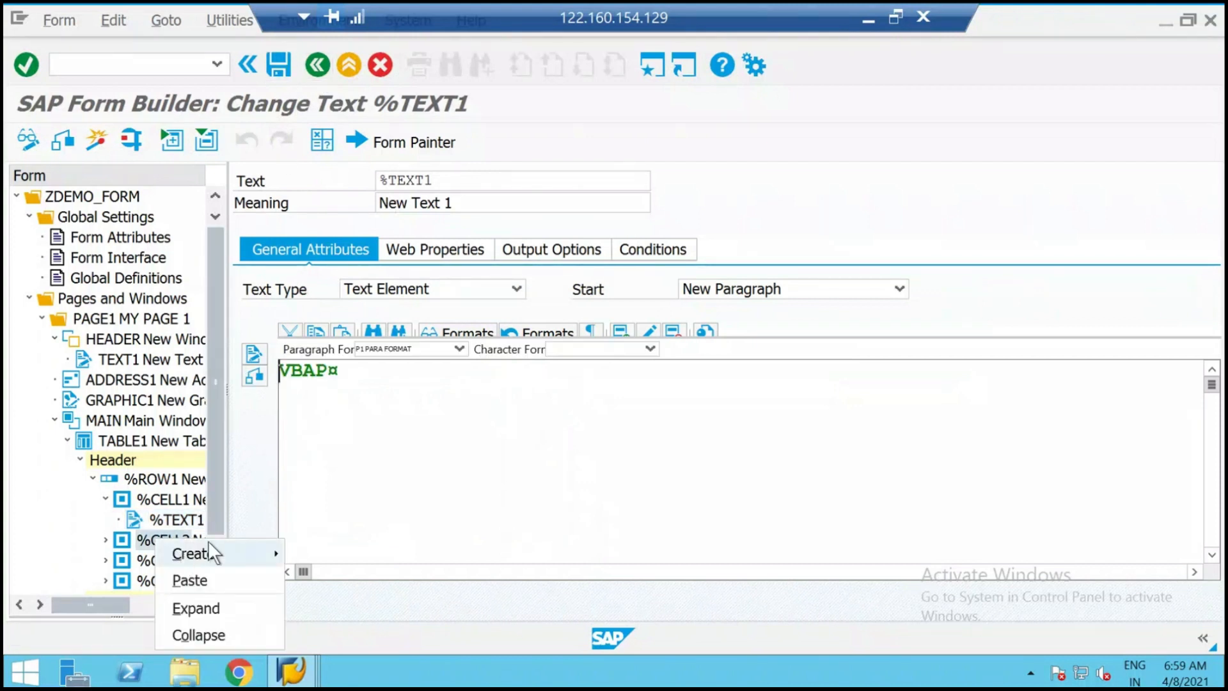
mouse_move(192, 554)
click(77, 478)
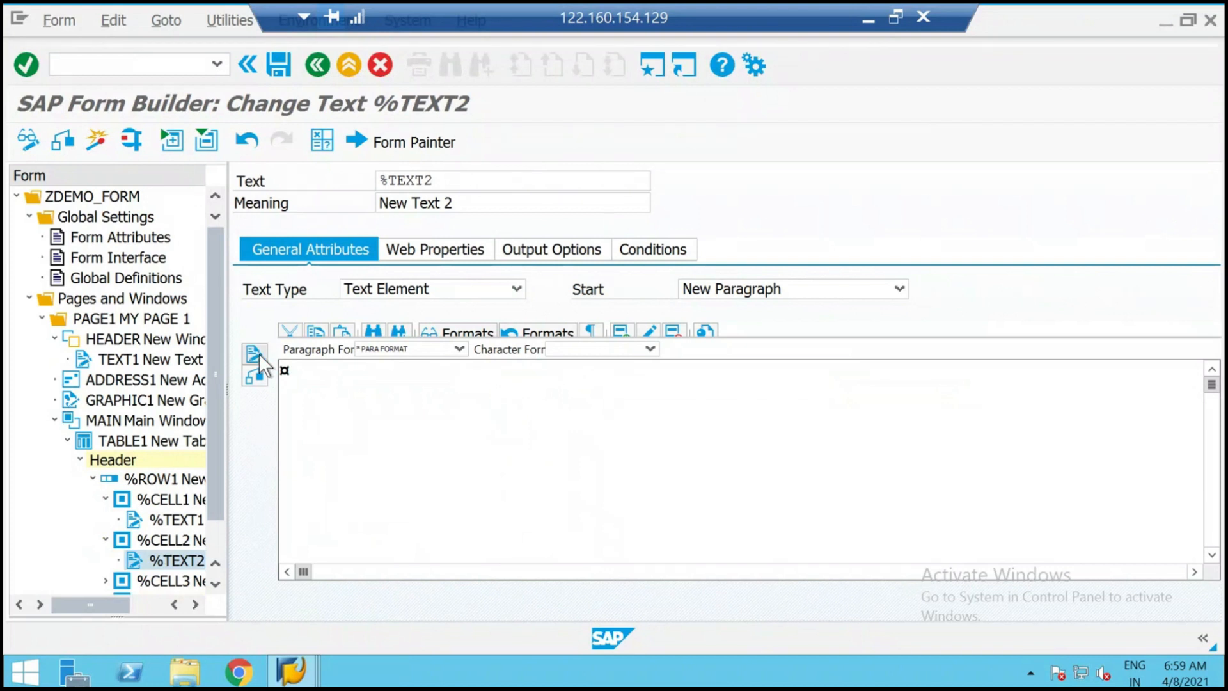
In the line editor, enter POSNR with paragraph format P1 as the text of %CELL2, and return to the form.
click(259, 356)
click(162, 20)
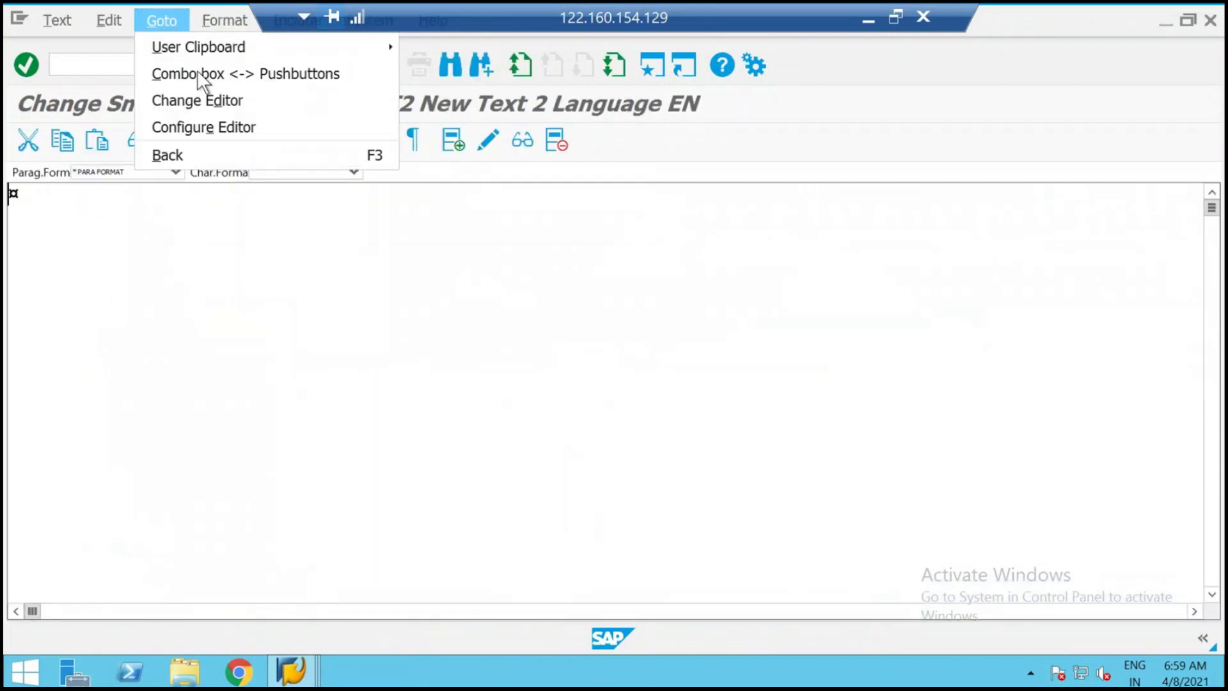
click(211, 101)
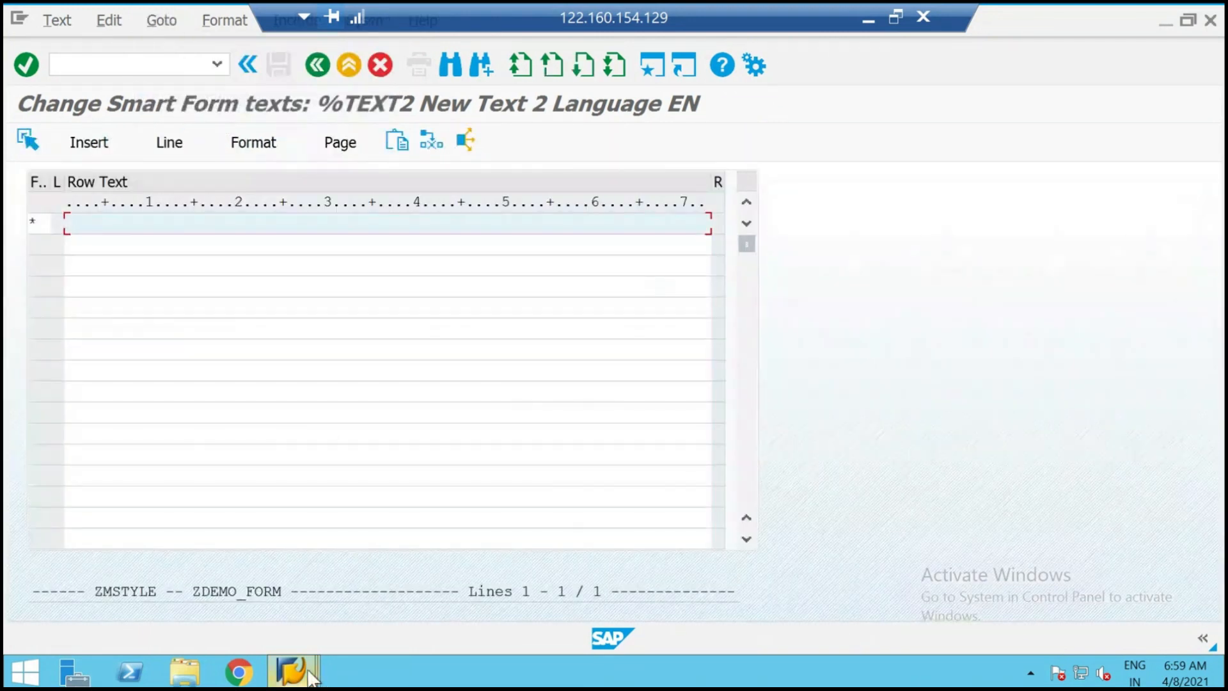
mouse_move(314, 677)
mouse_move(298, 585)
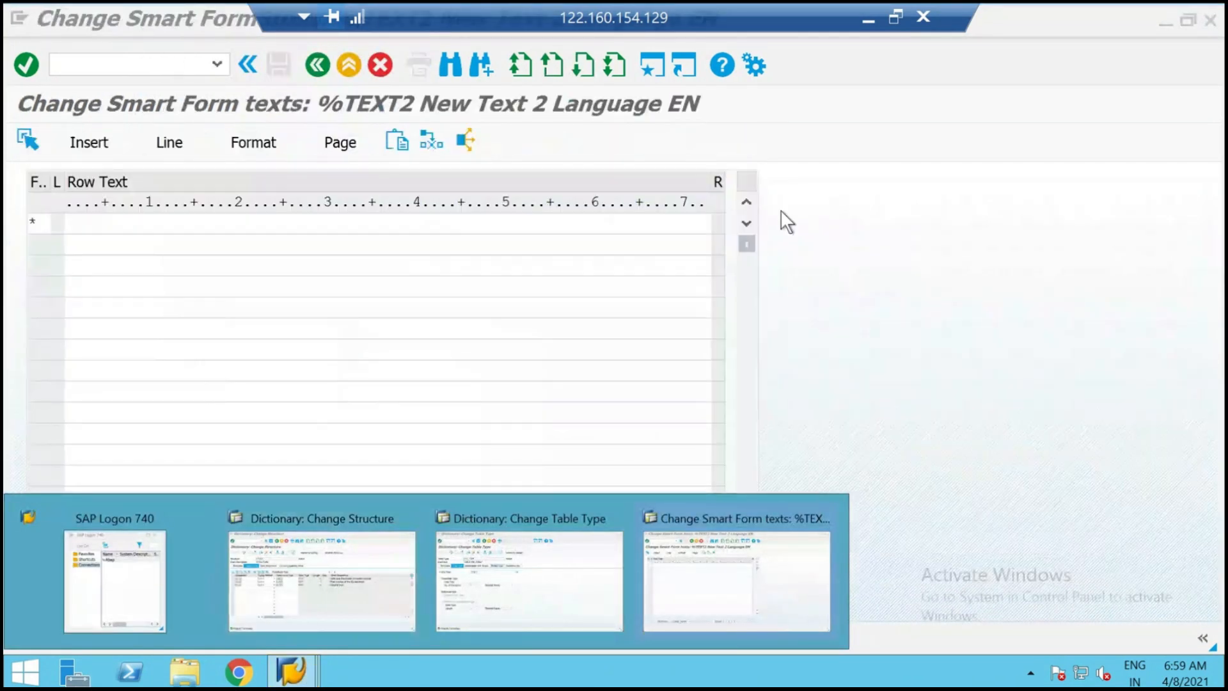
click(41, 221)
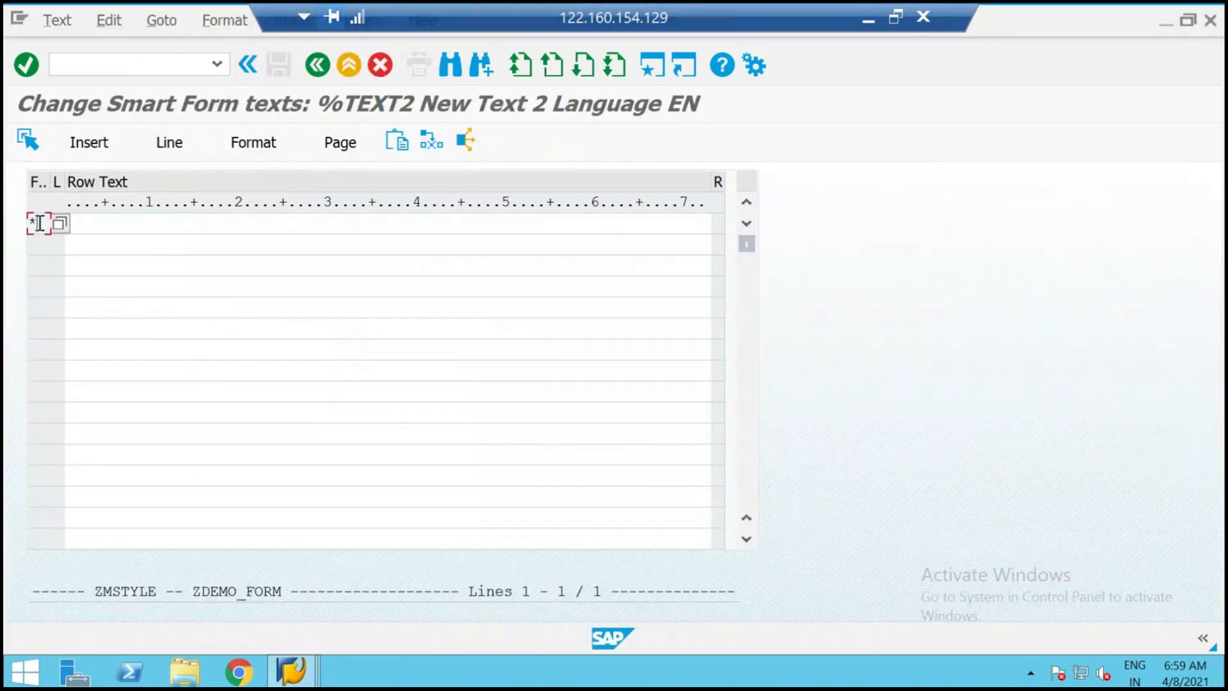
key(BackSpace)
text(P1)
key(Tab)
text(POSNR)
key(BackSpace)
text(R)
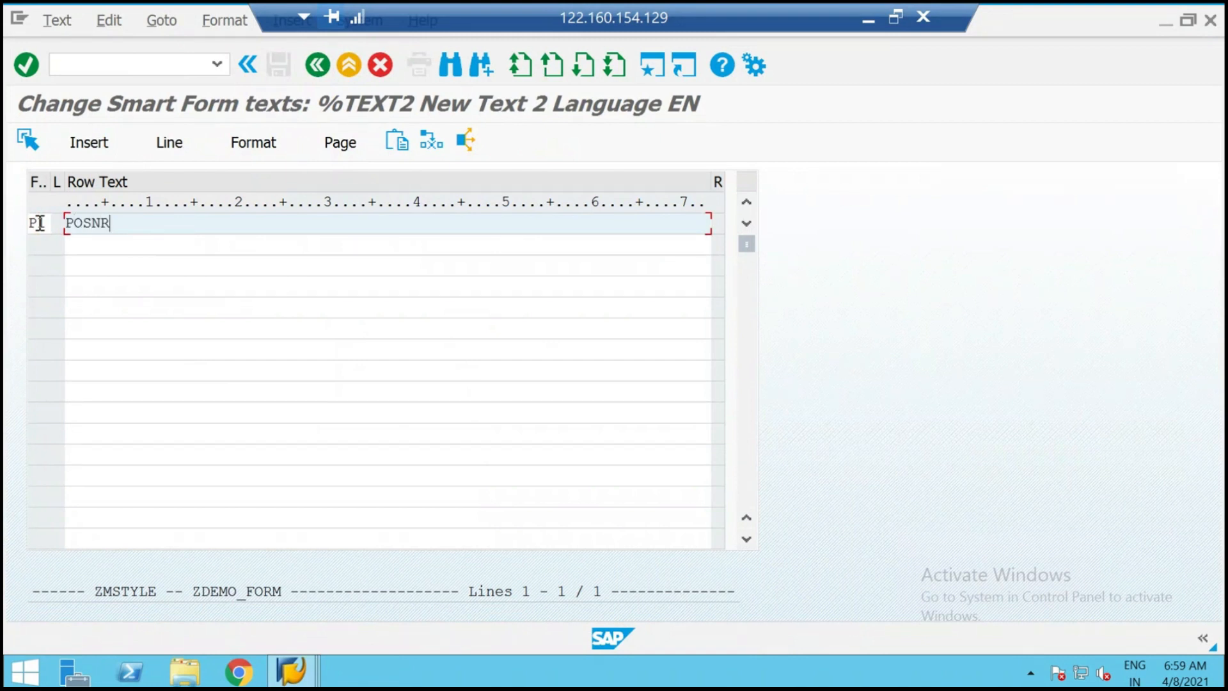
click(317, 64)
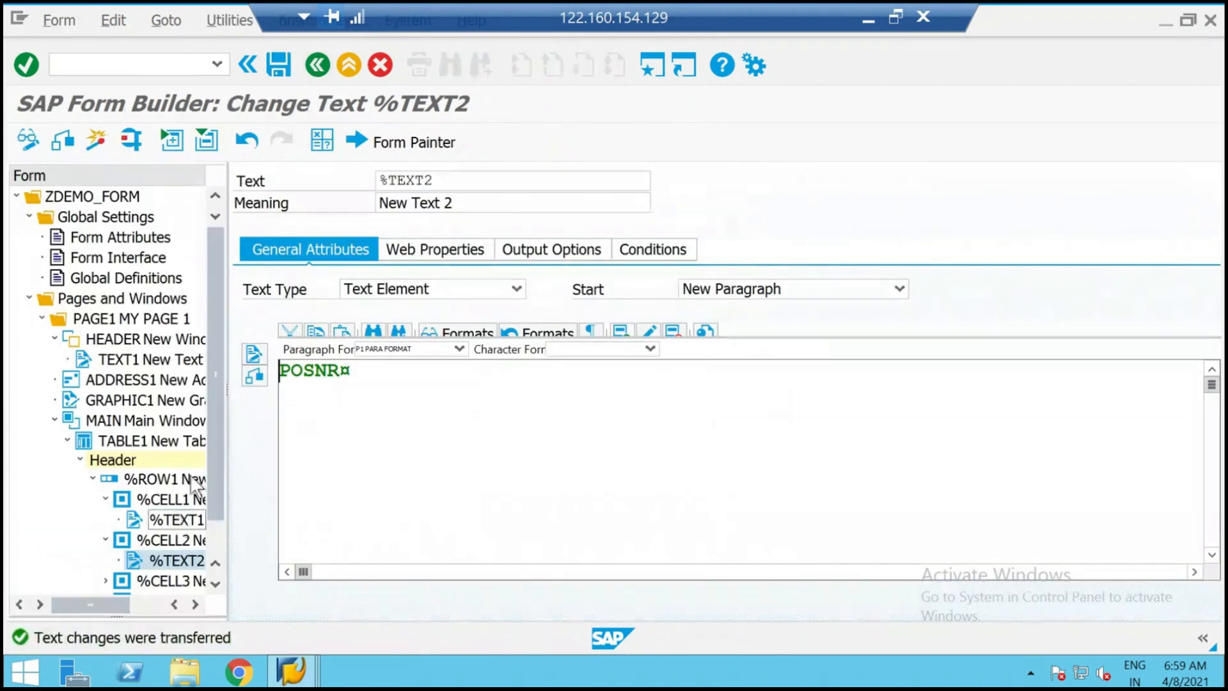
Create a text node in header cell %CELL3 and open its text in the full-screen editor.
scroll(213, 472, down, 1)
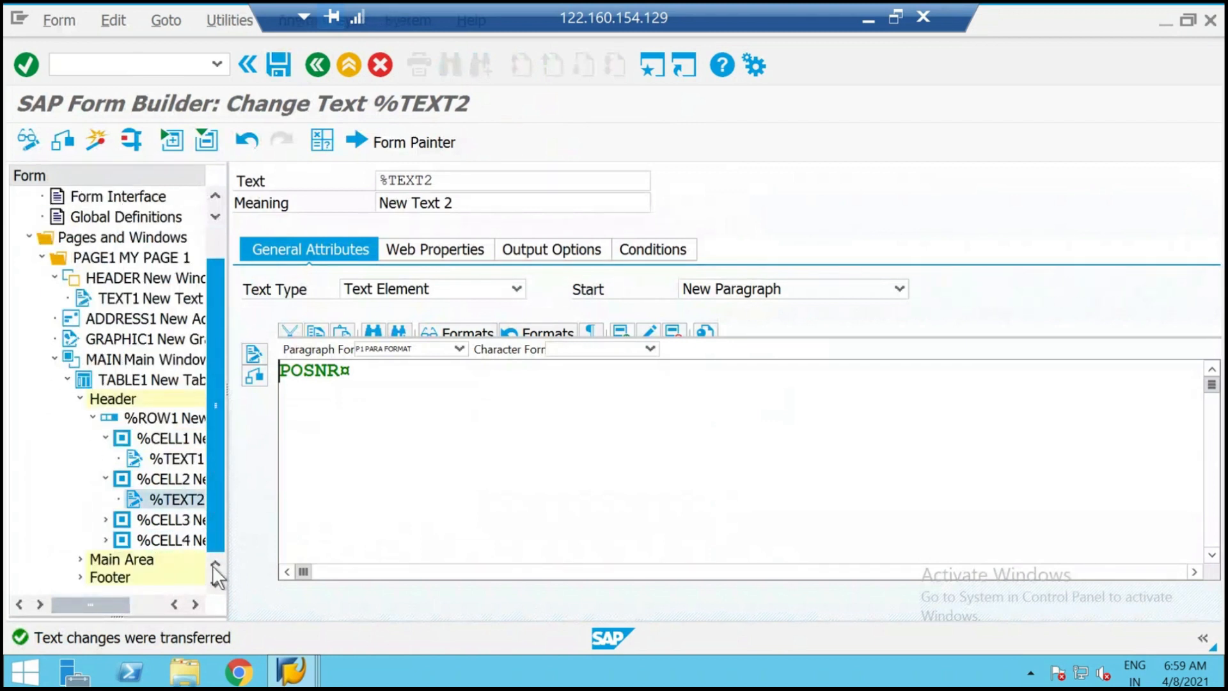
right_click(159, 522)
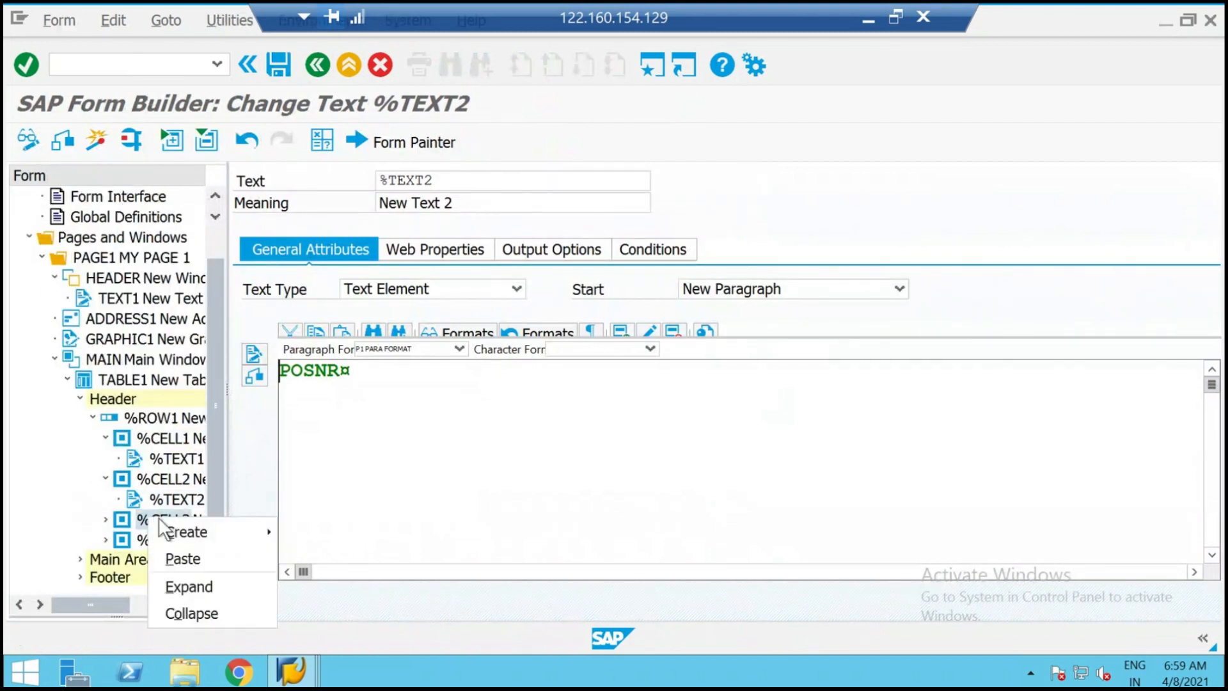
mouse_move(196, 527)
click(86, 583)
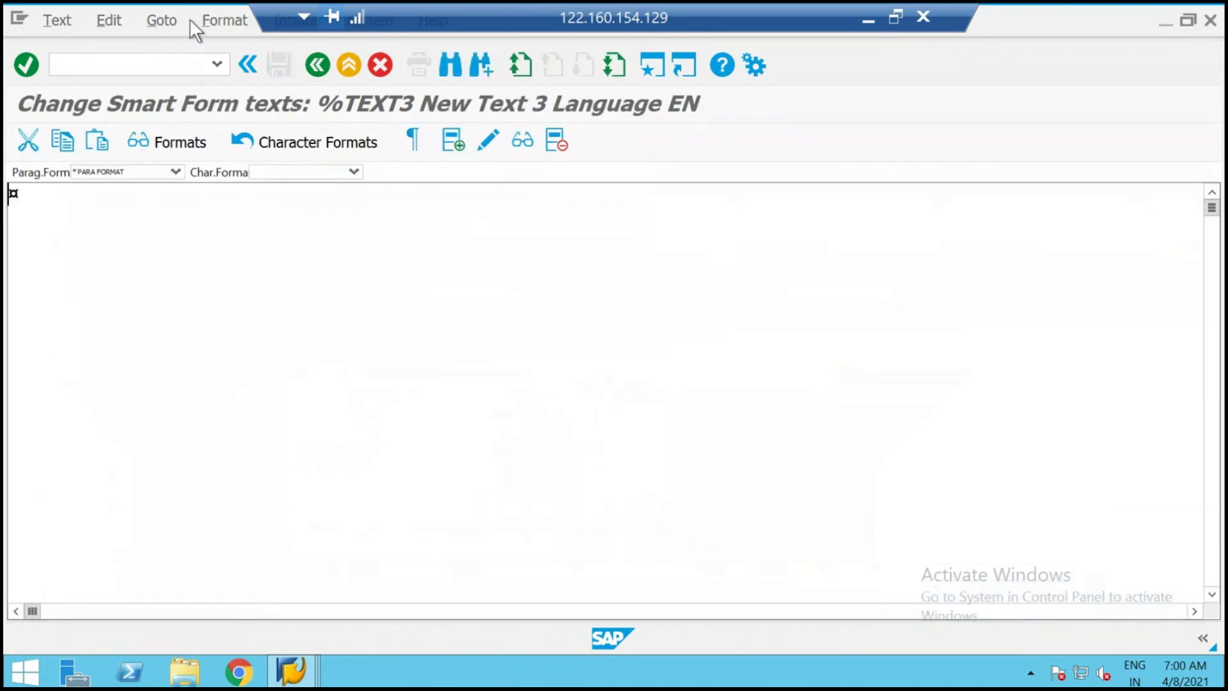
In the line editor, enter MATNR as a single line with paragraph format P1 for the text of %CELL3, and save the form.
click(172, 18)
click(206, 97)
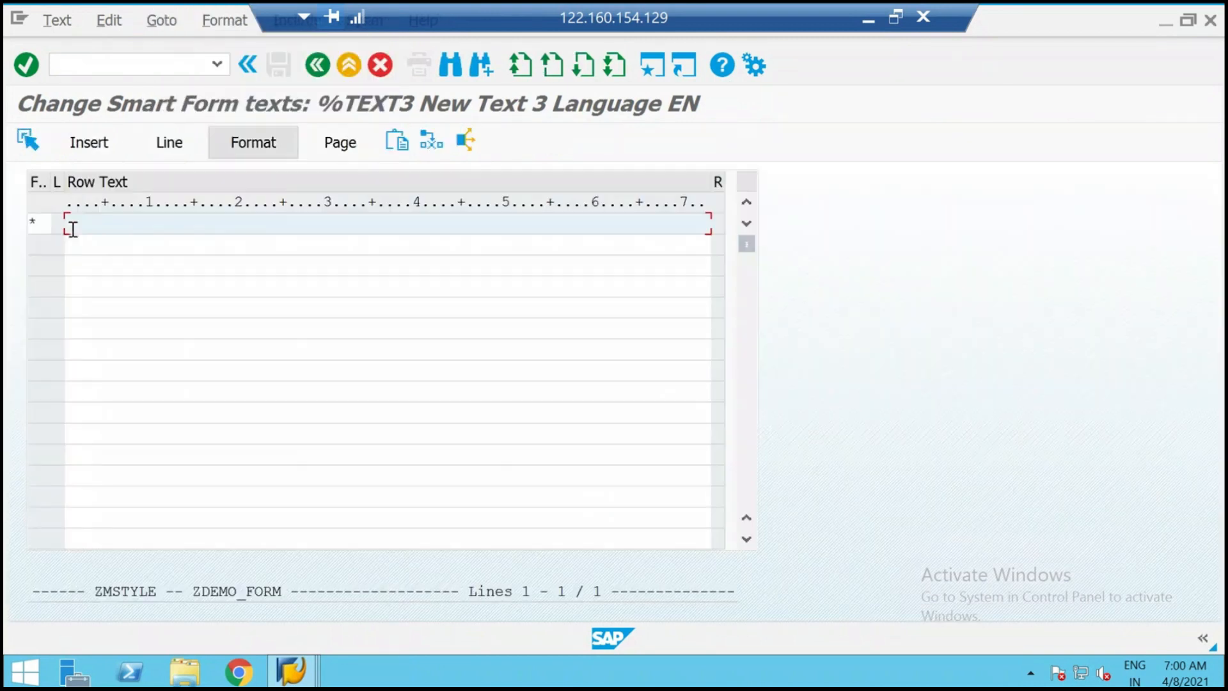
key(BackSpace)
text(P1)
key(Tab)
text(MATNR)
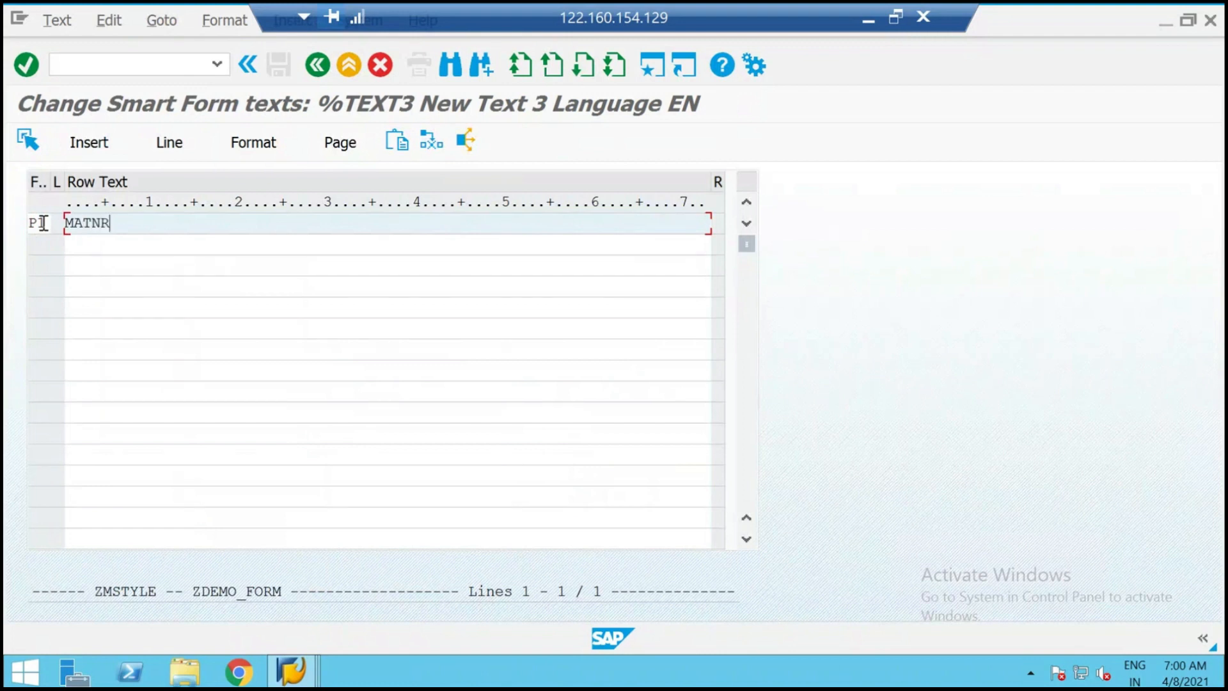
key(Return)
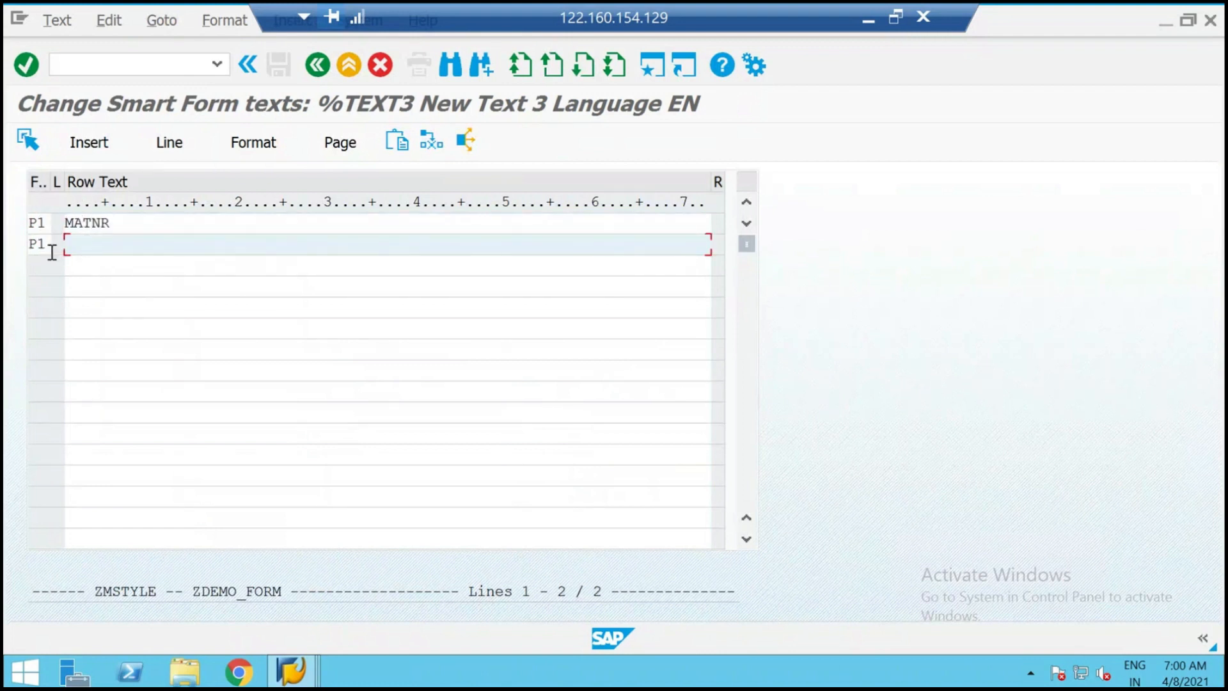
click(46, 246)
key(BackSpace)
key(BackSpace)
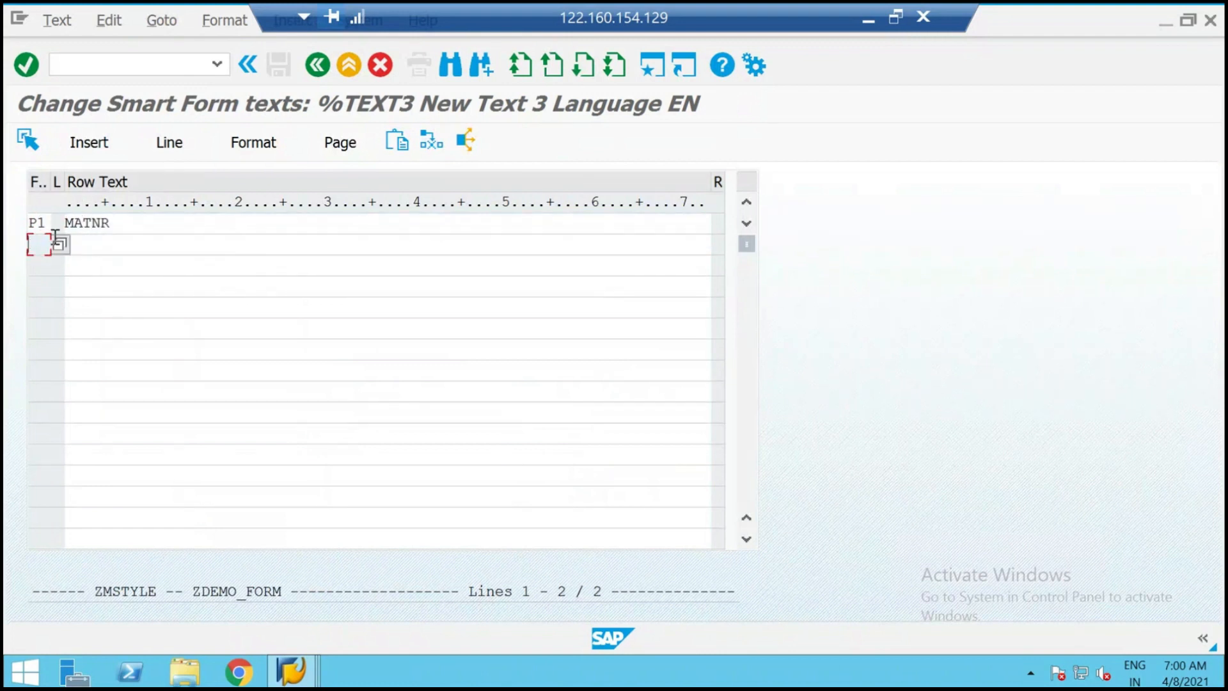
click(323, 72)
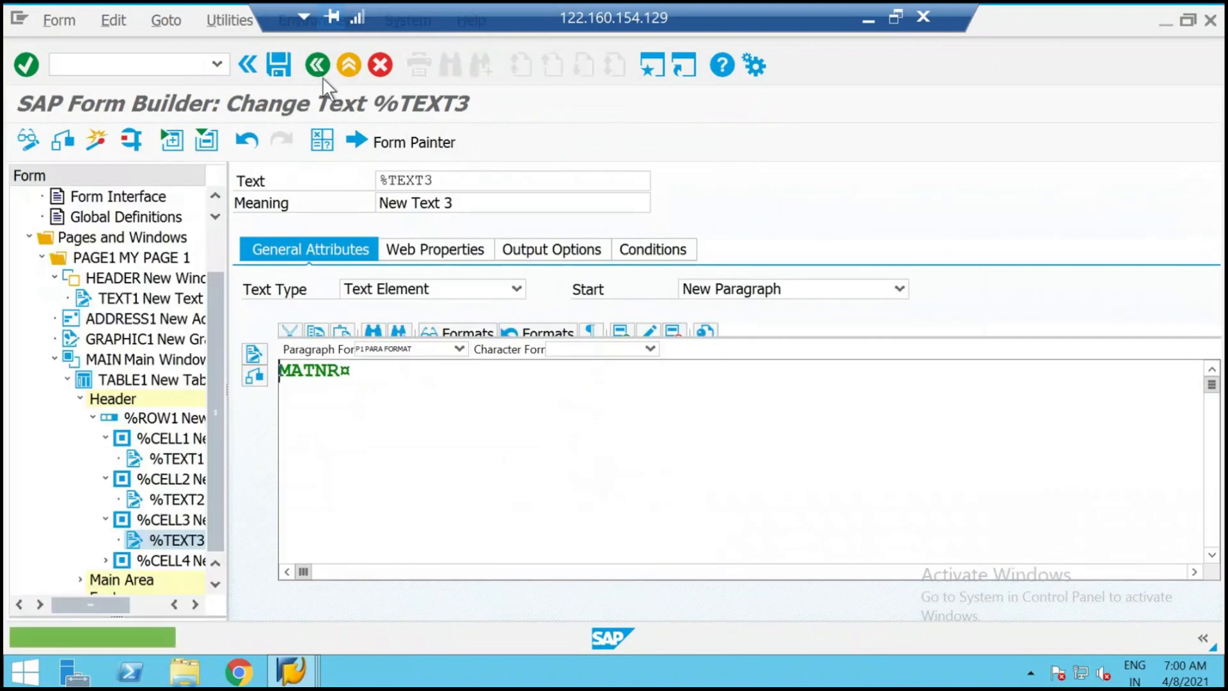
click(277, 64)
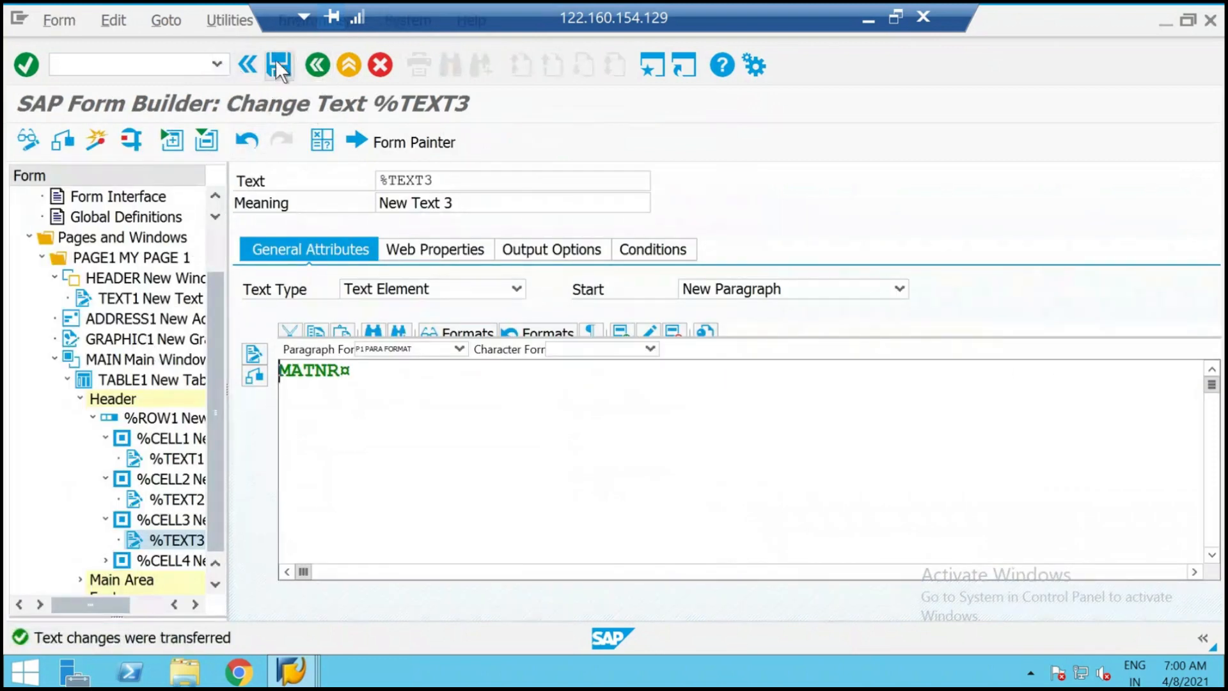
Create a text node in header cell %CELL4.
scroll(214, 421, down, 1)
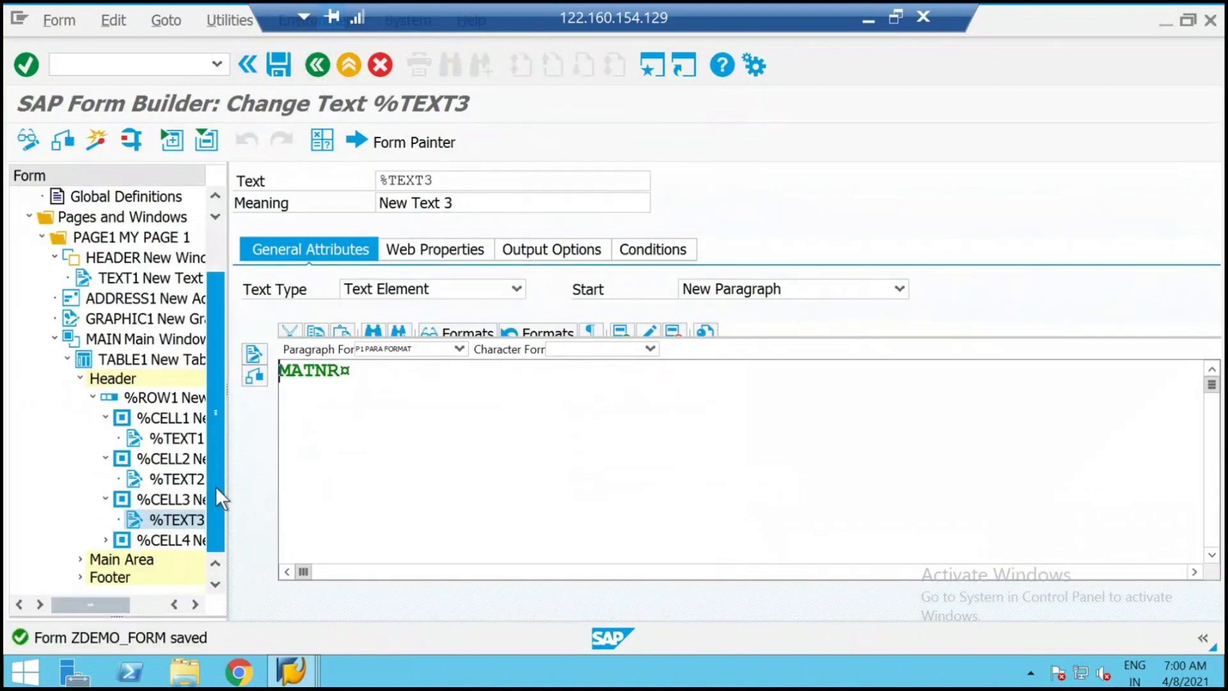
right_click(148, 543)
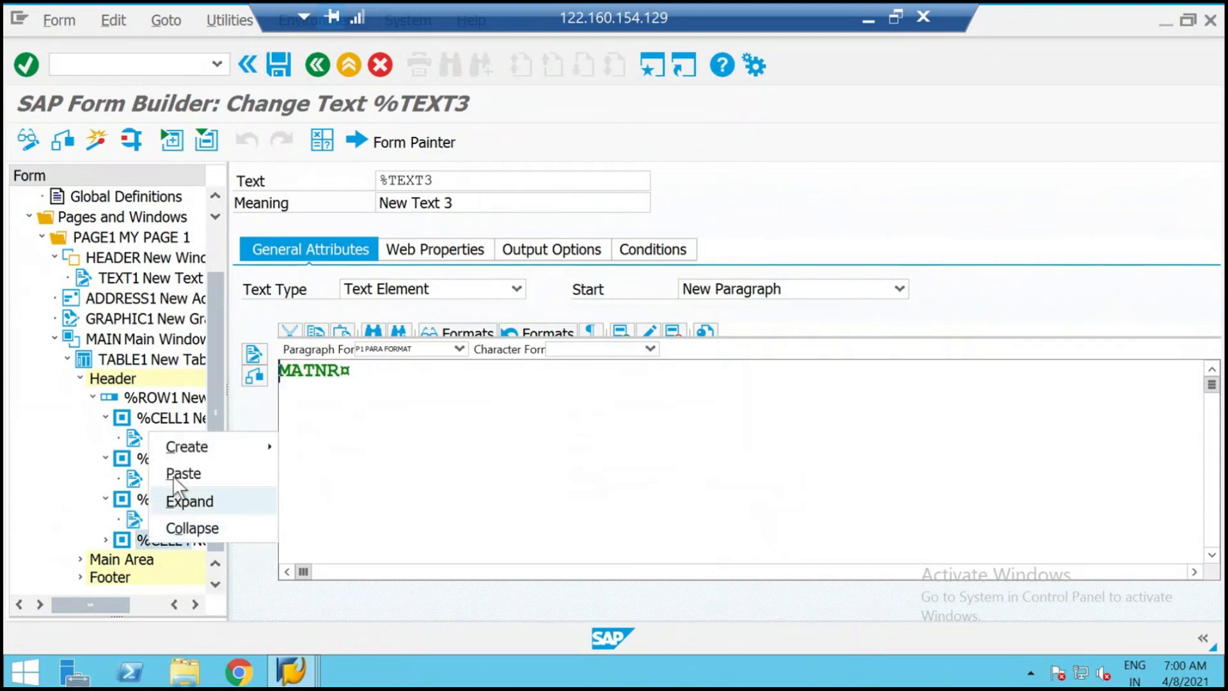
mouse_move(256, 446)
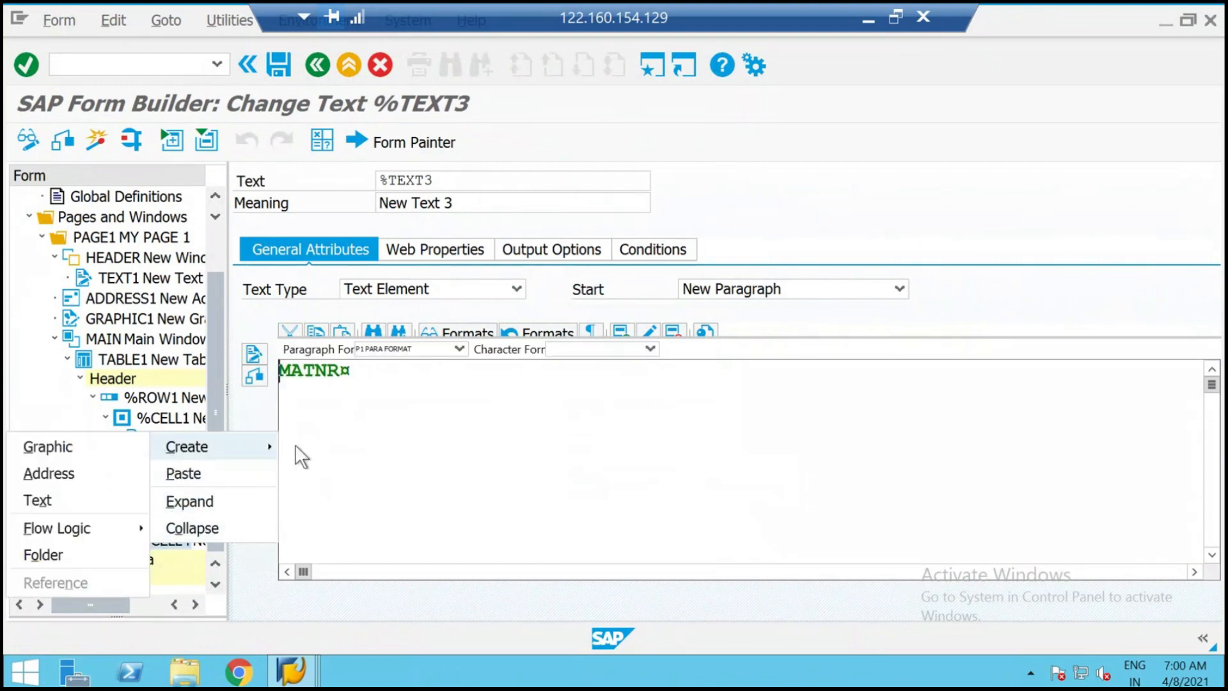
click(37, 500)
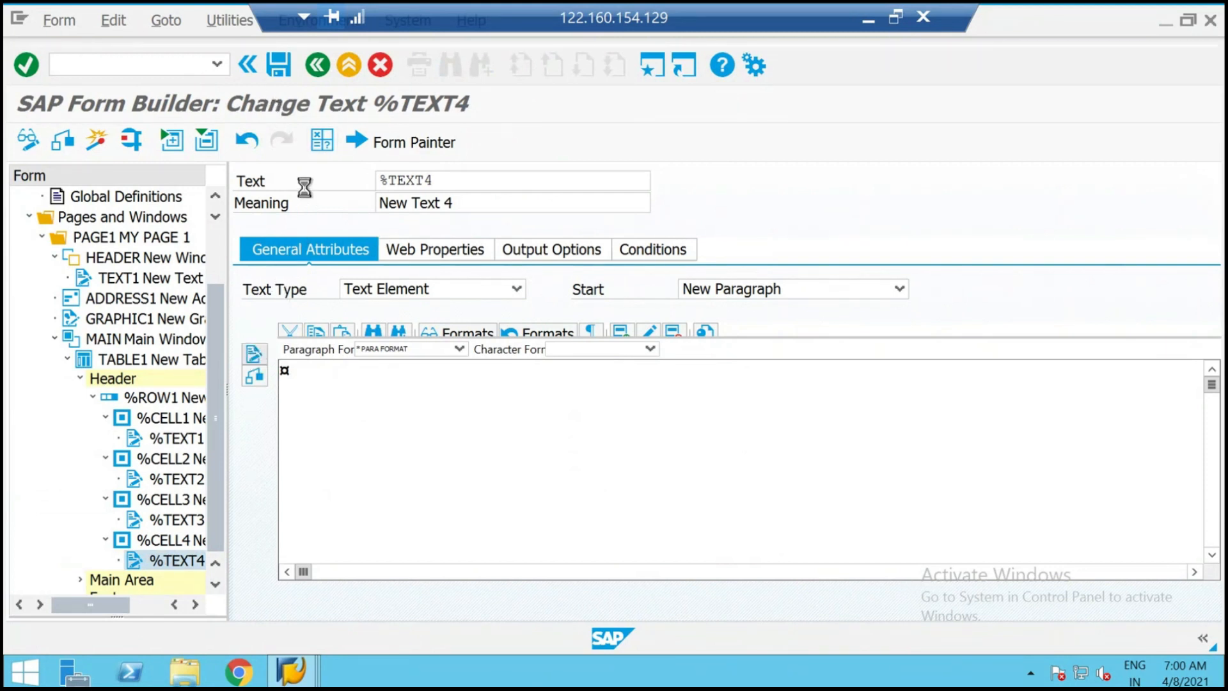
In the line editor, enter KUNNR with paragraph format P1 as the text of %CELL4, and save the form.
click(174, 23)
click(191, 98)
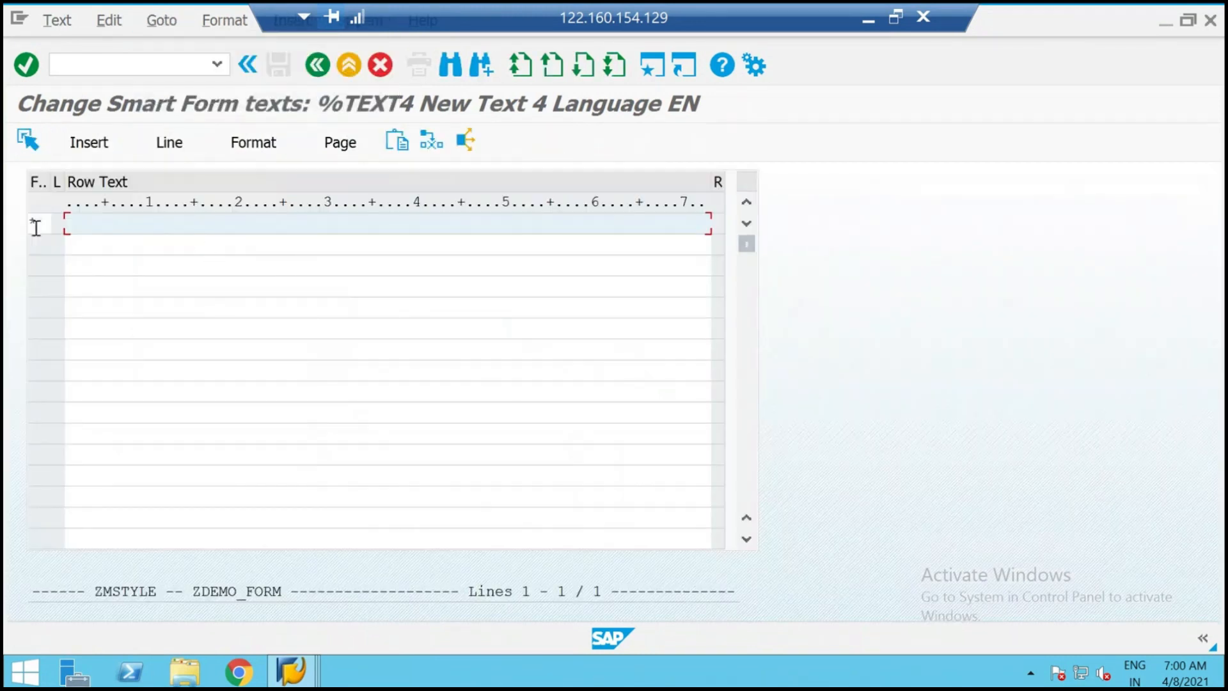
click(37, 227)
key(BackSpace)
text(P1)
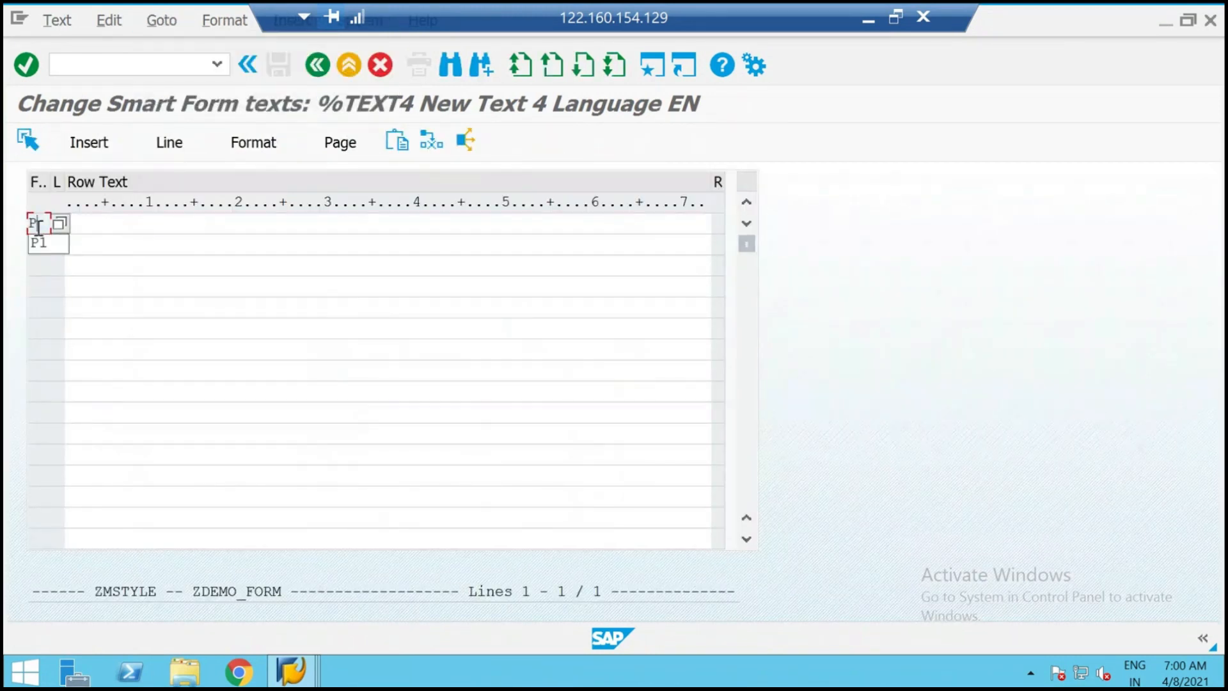
key(Tab)
text(KUNNR)
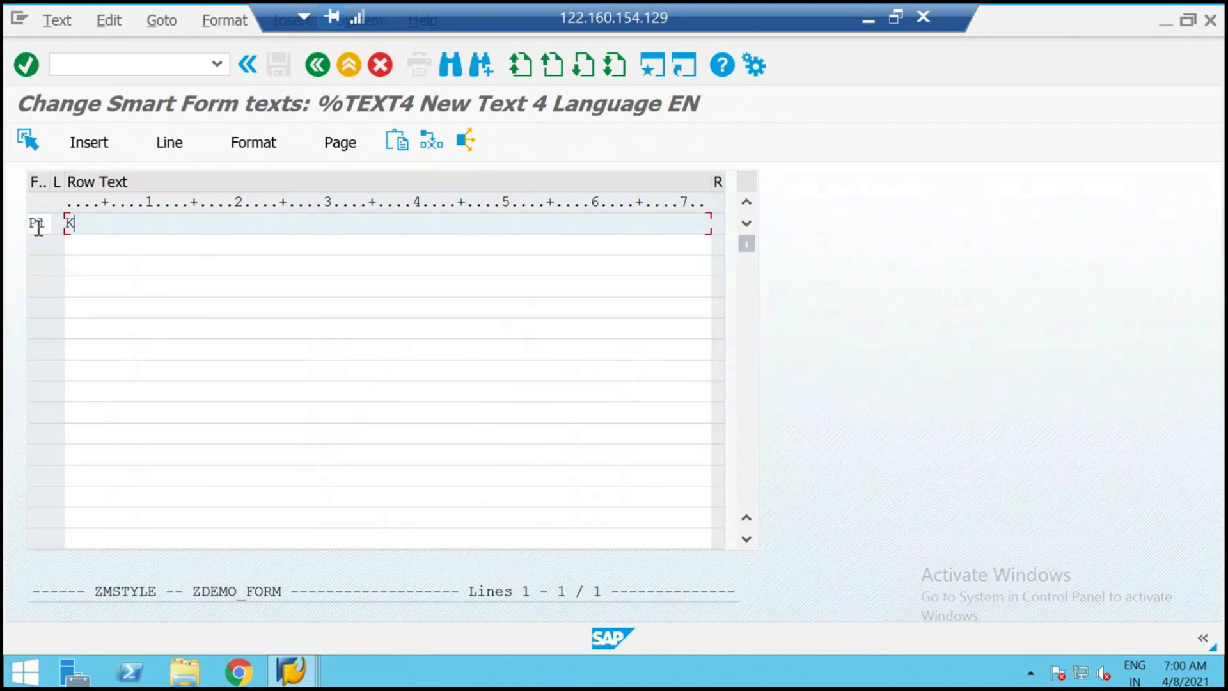
click(309, 67)
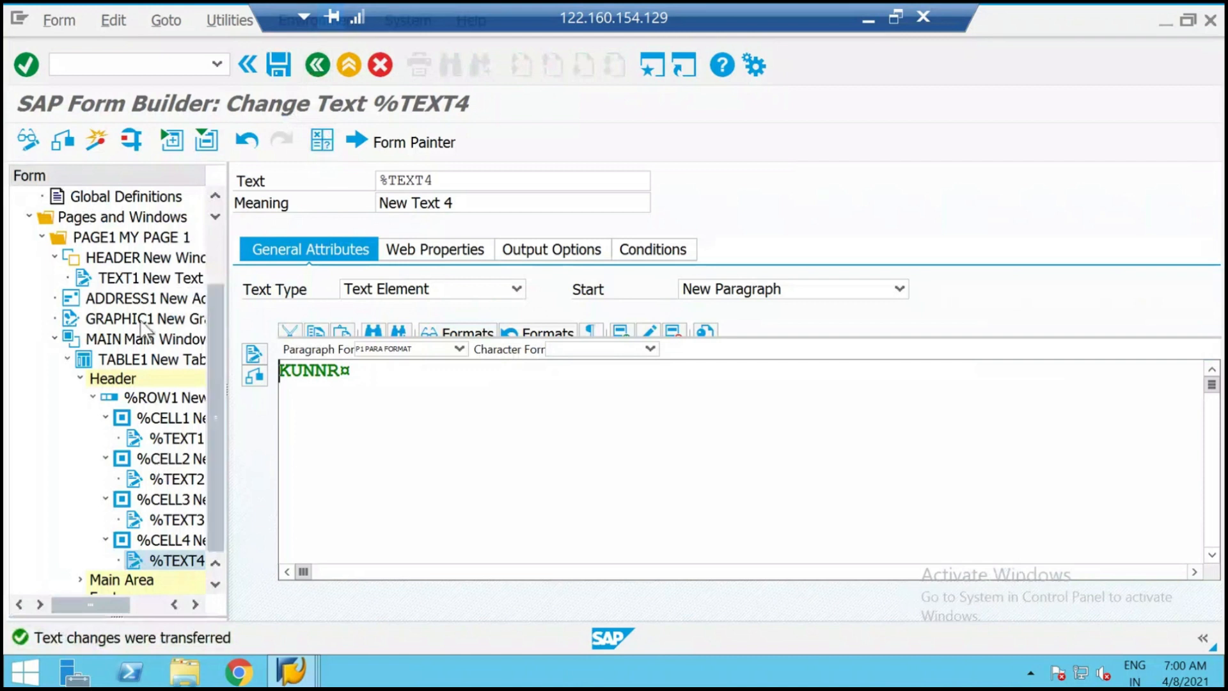
click(280, 64)
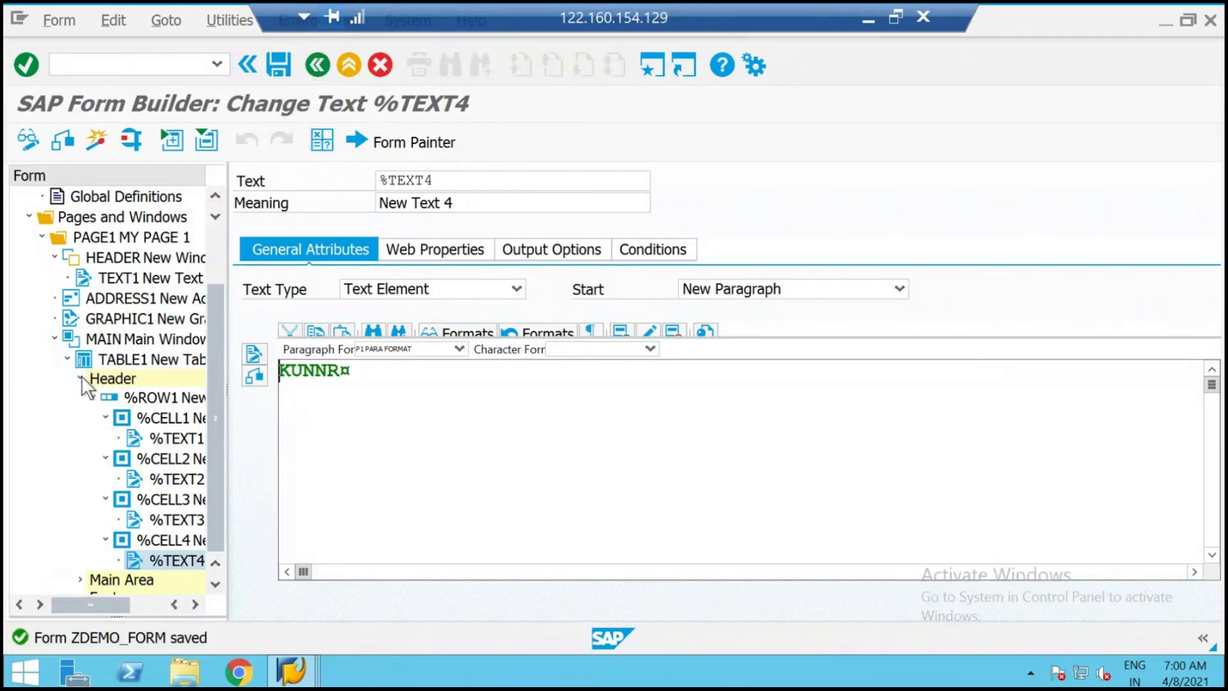
Check the style in the output options of header texts %TEXT4 and %TEXT1.
click(81, 378)
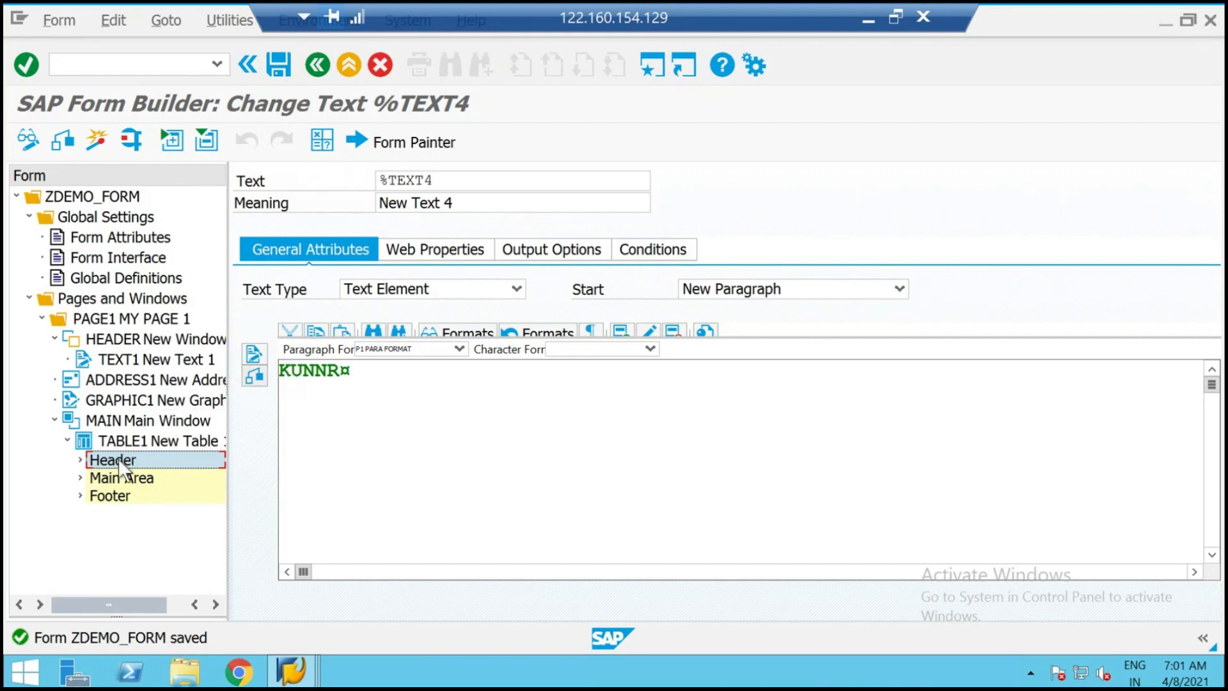
click(559, 251)
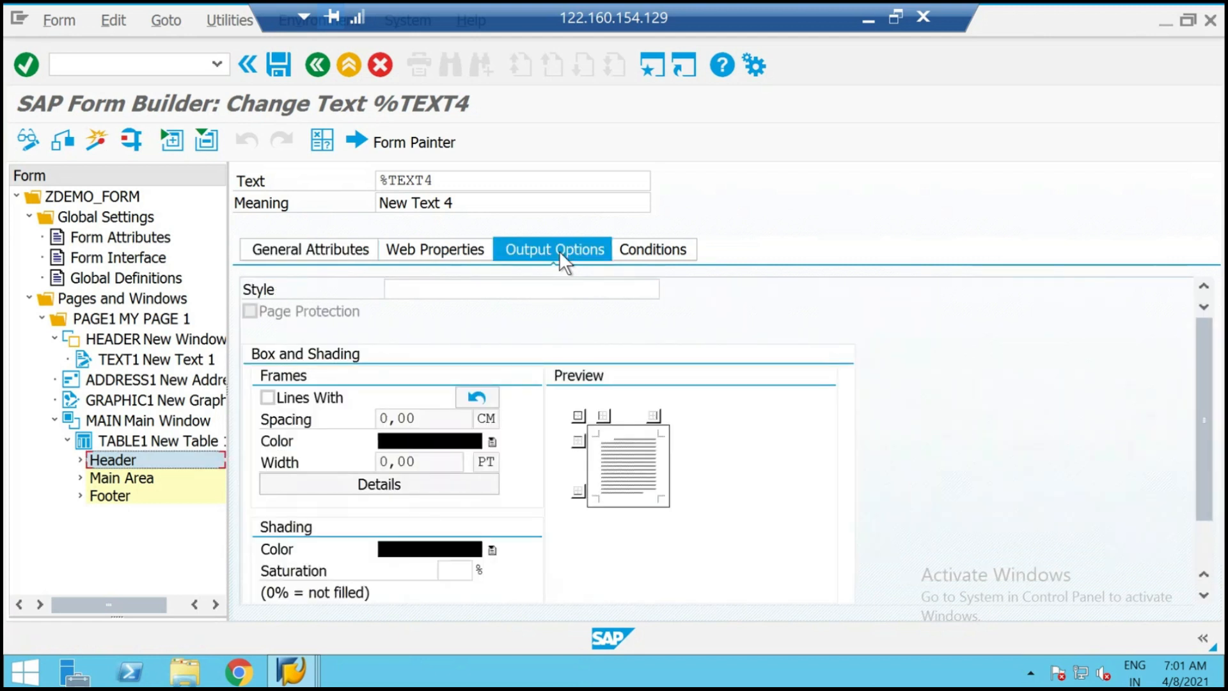
click(413, 291)
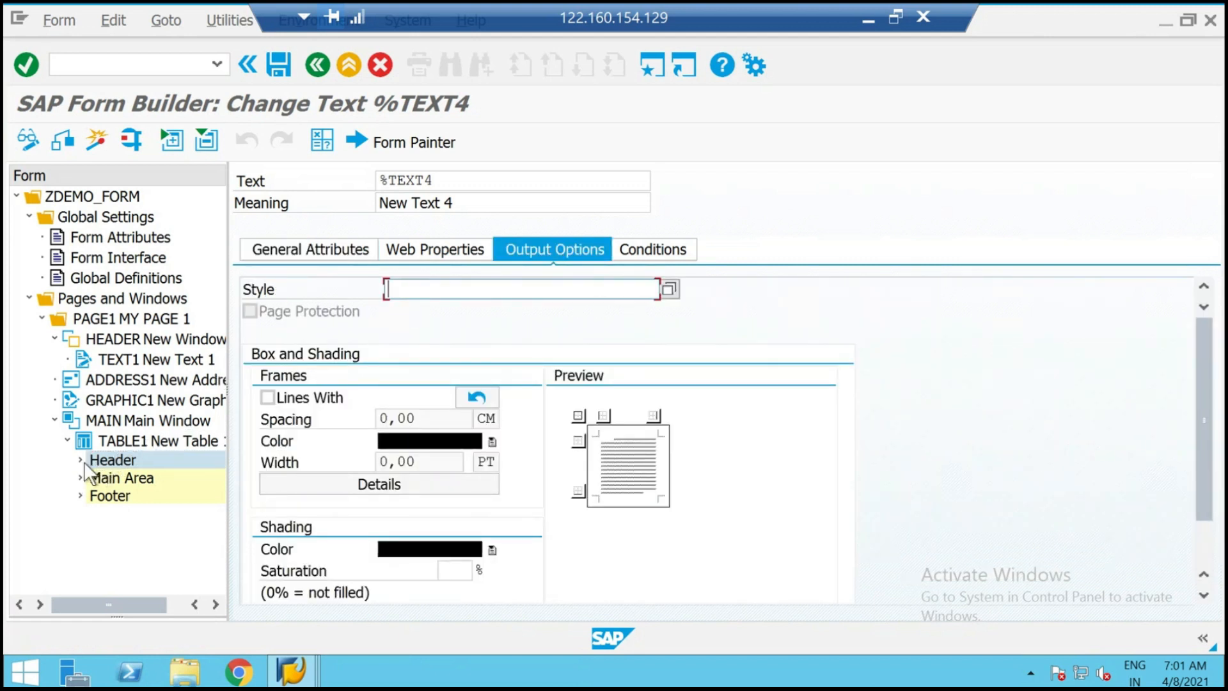
click(101, 463)
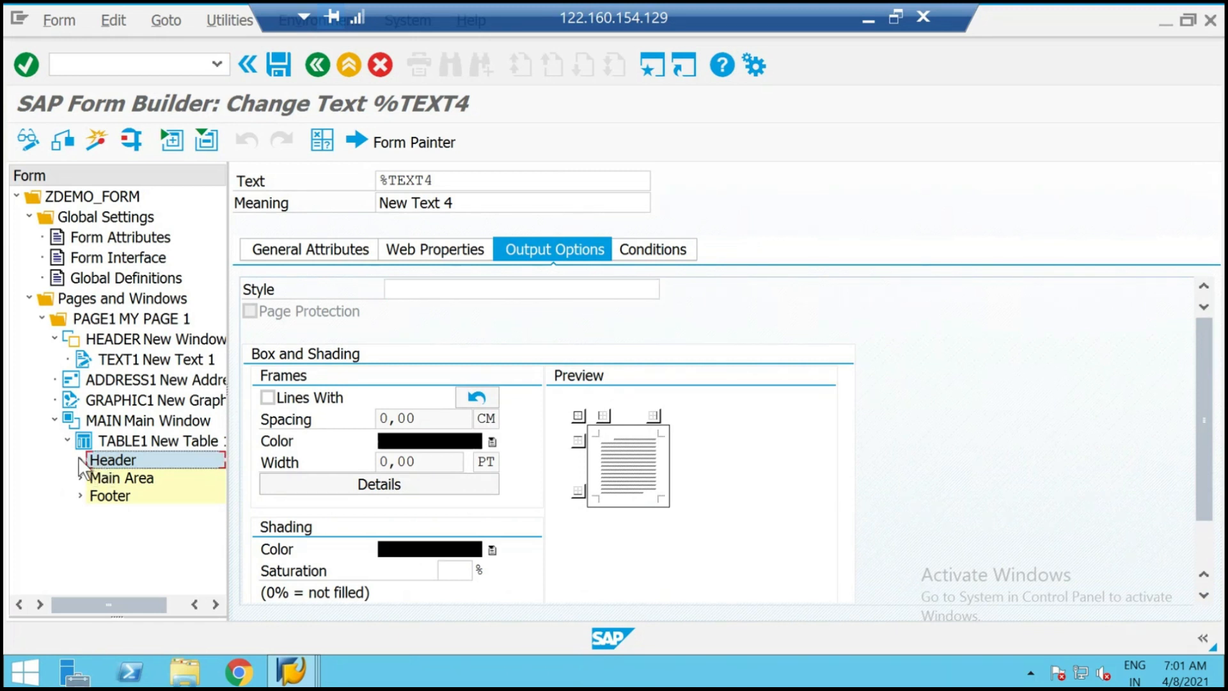
click(80, 461)
click(177, 459)
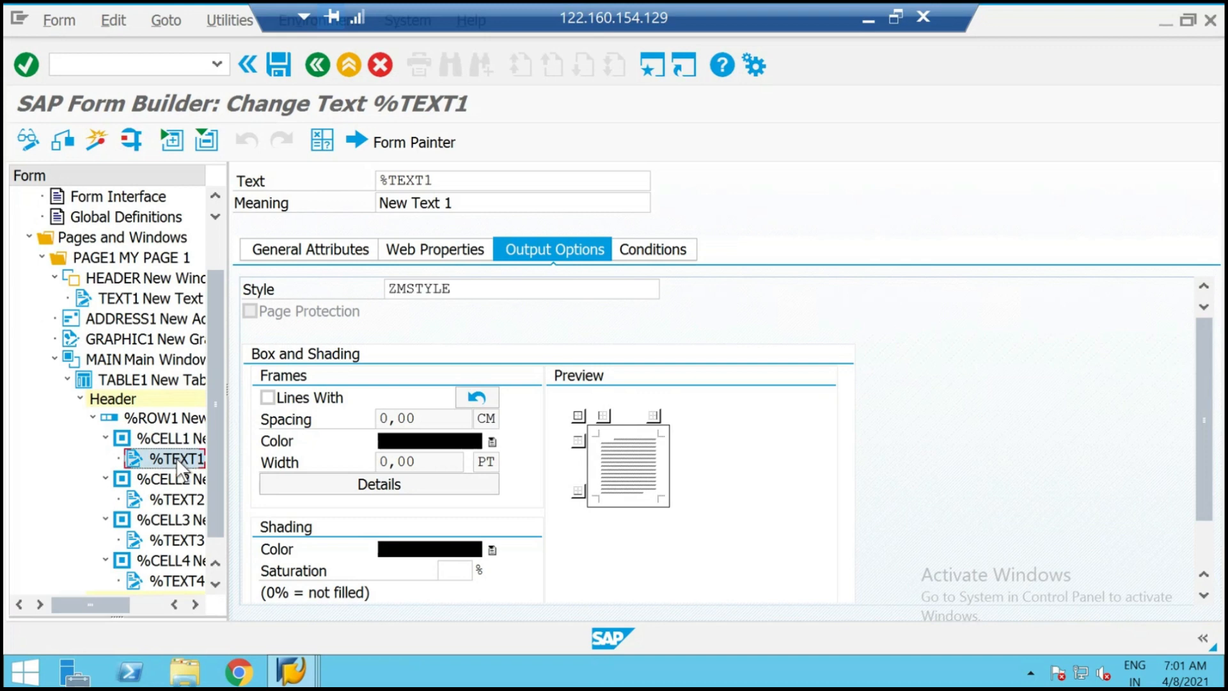
Set the output style of header texts %TEXT2, %TEXT3 and %TEXT4 to ZMSTYLE, and save the form.
click(184, 500)
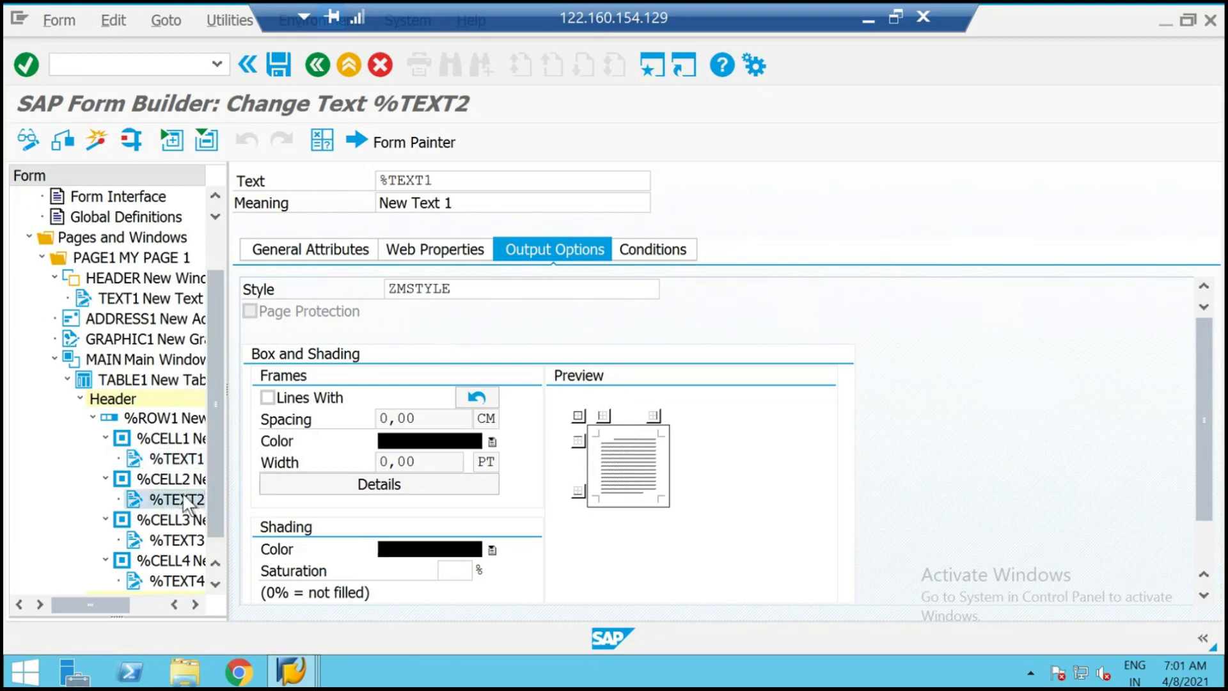
click(445, 289)
text(ZMSTYLE)
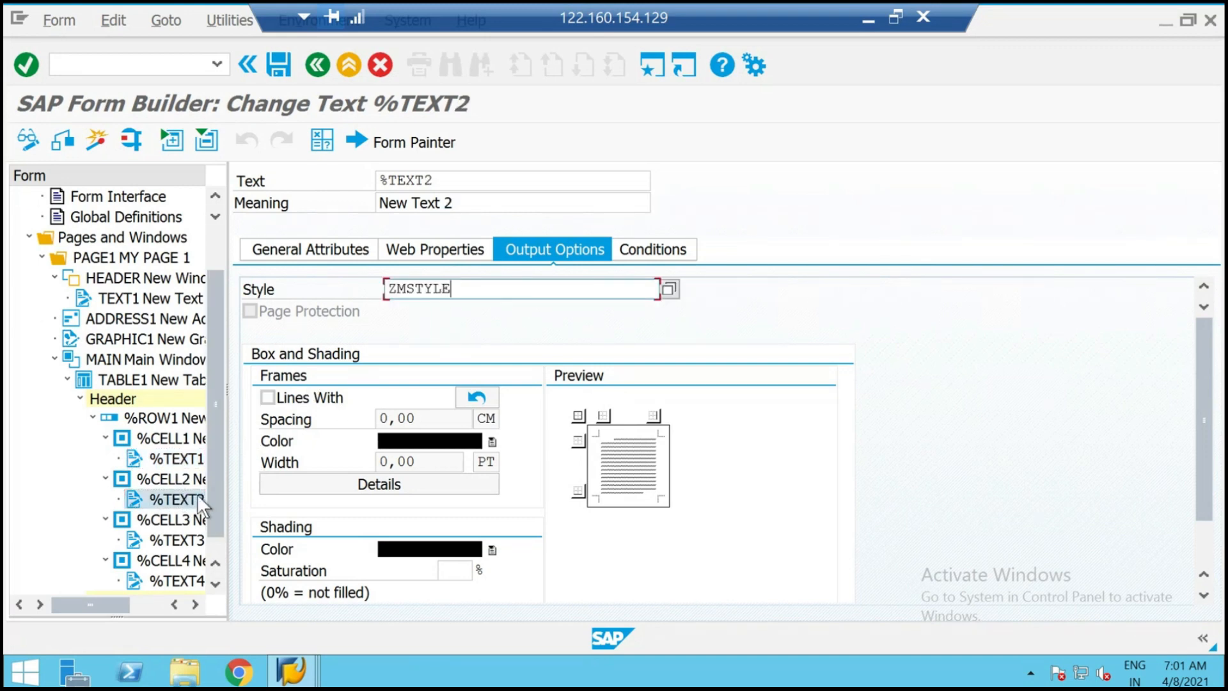
click(185, 541)
click(461, 292)
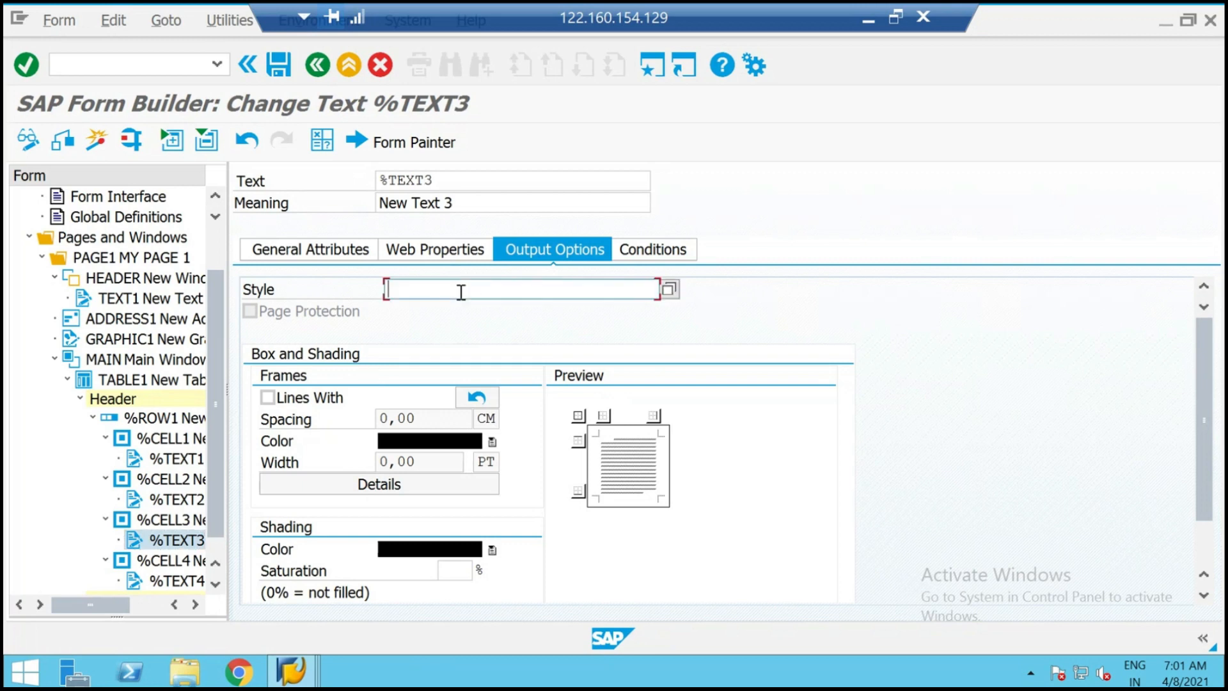
text(ZMSTYLE)
click(177, 581)
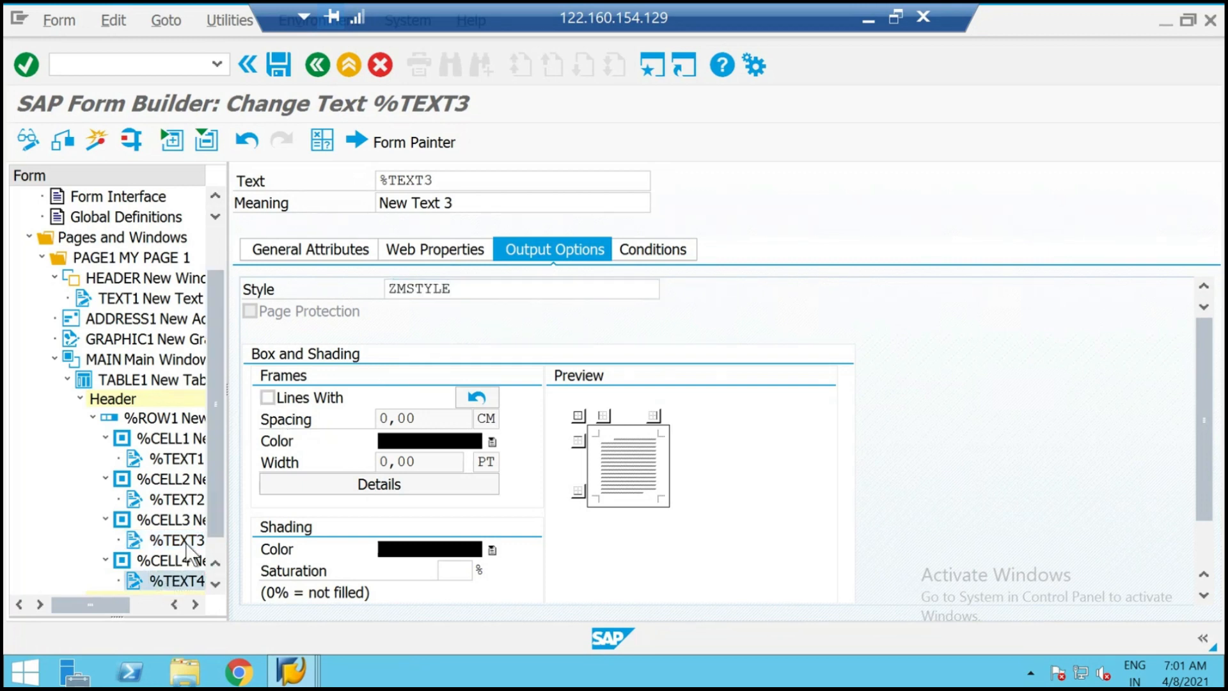
click(465, 287)
text(ZMSTYLE)
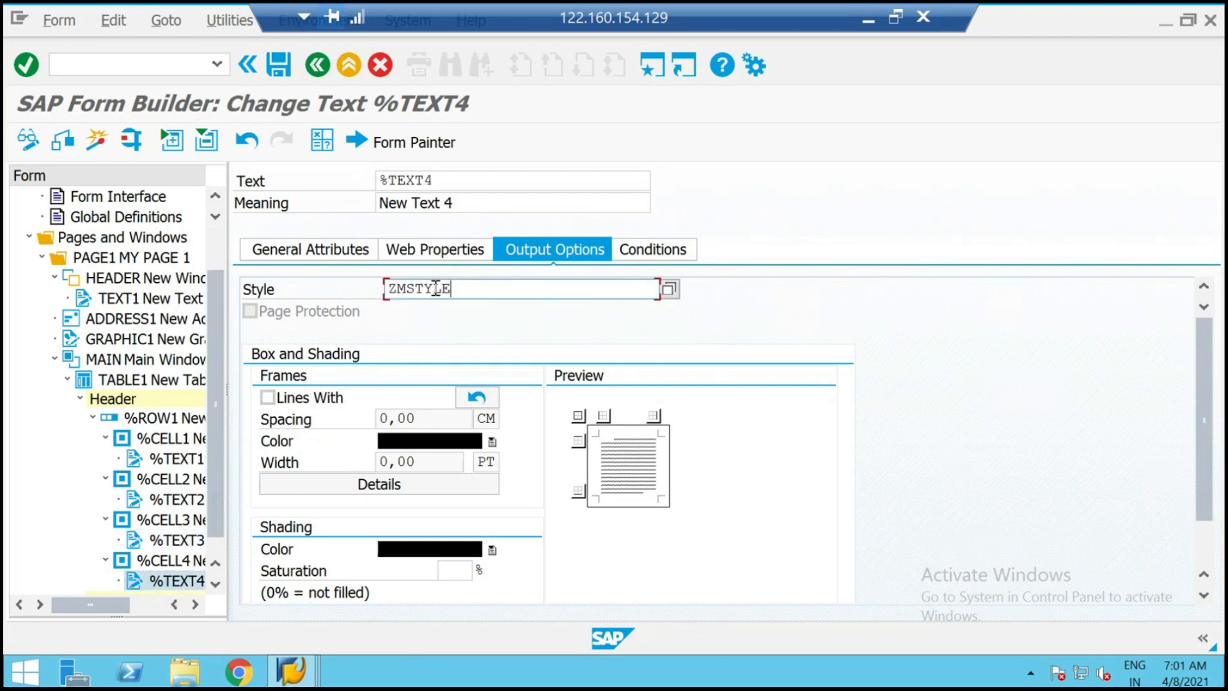
click(285, 64)
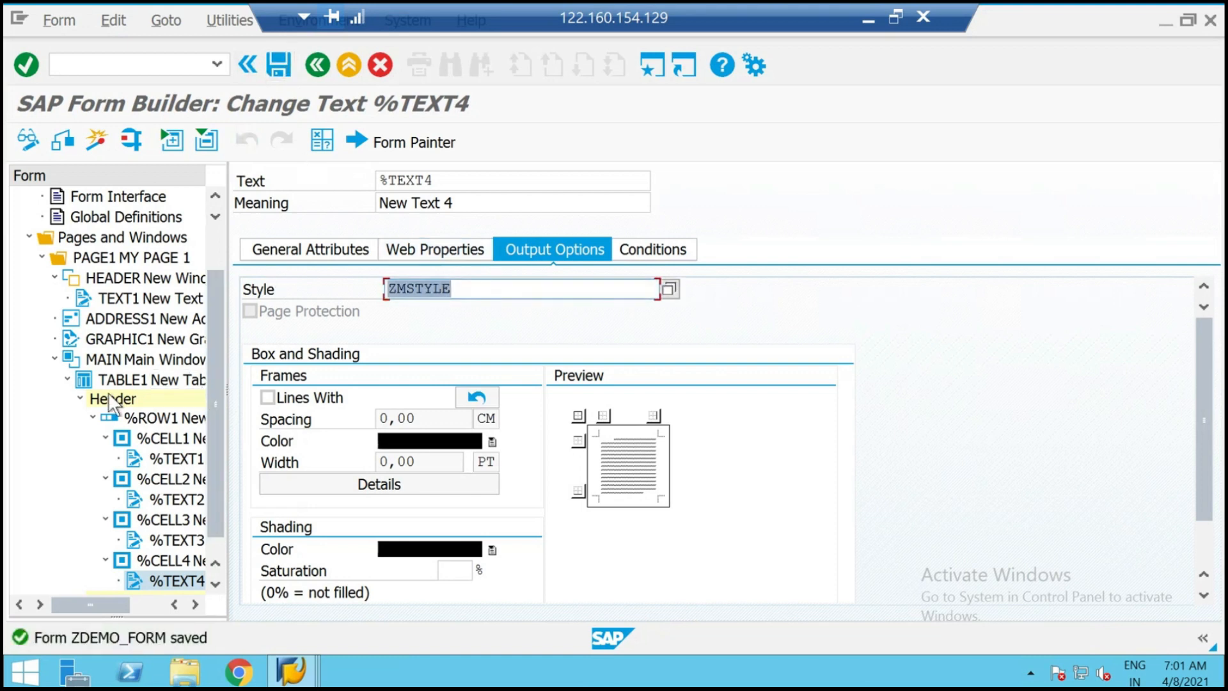
Create a table line in the Main Area of TABLE1 with style ZMSTYLE and line type %LTYPE1.
click(80, 398)
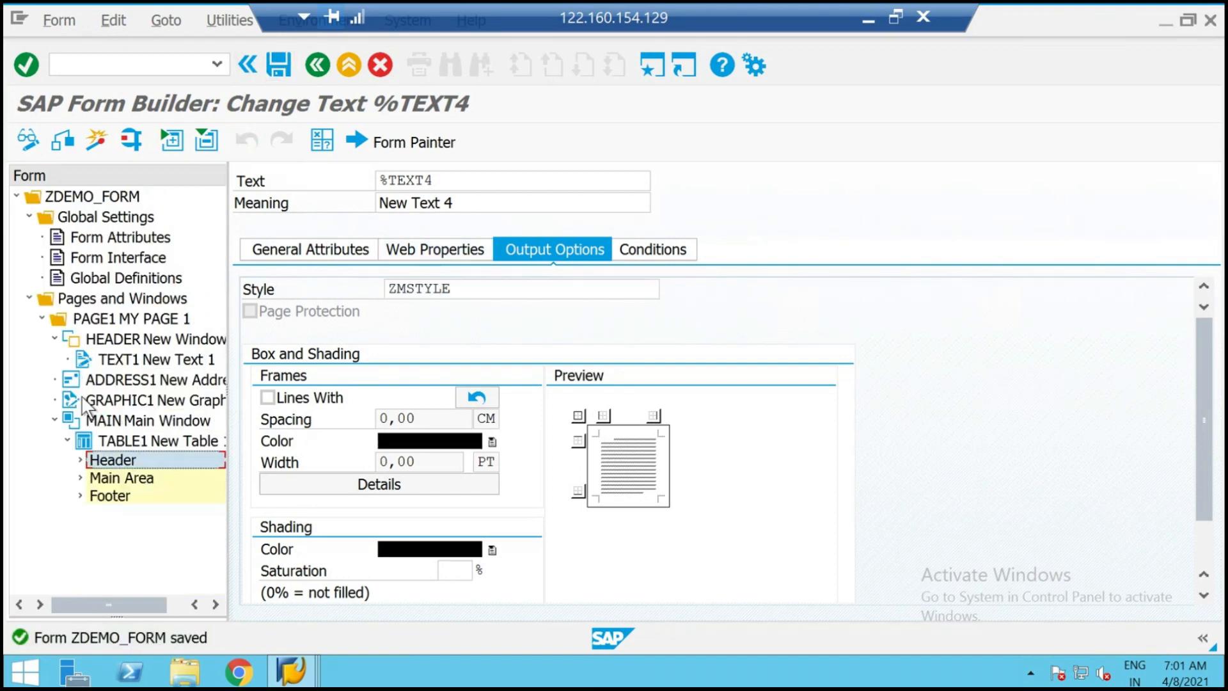
right_click(110, 477)
mouse_move(163, 498)
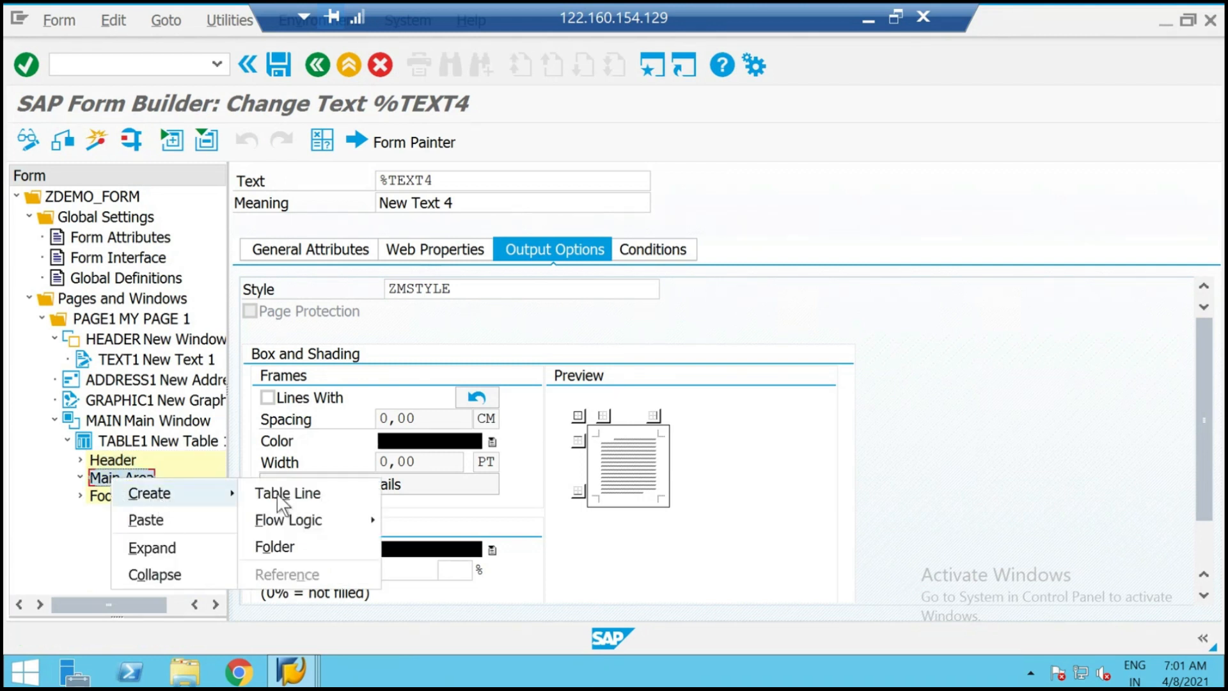
click(297, 490)
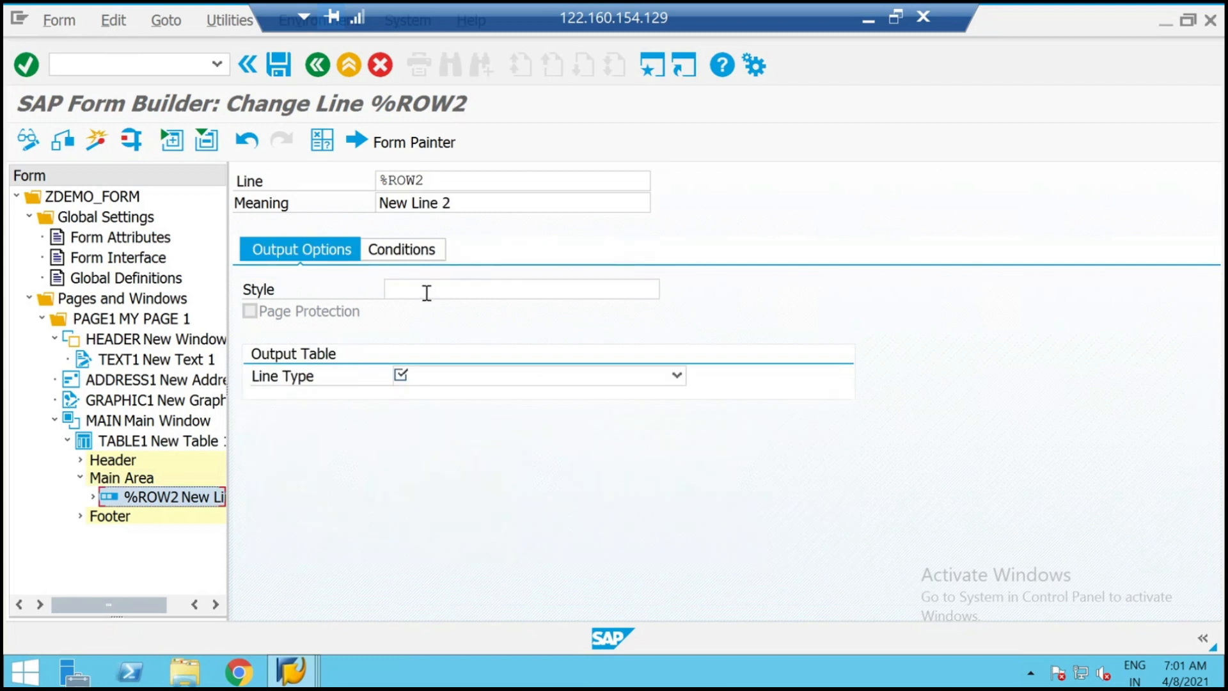
click(427, 293)
text(ZMSTYLE)
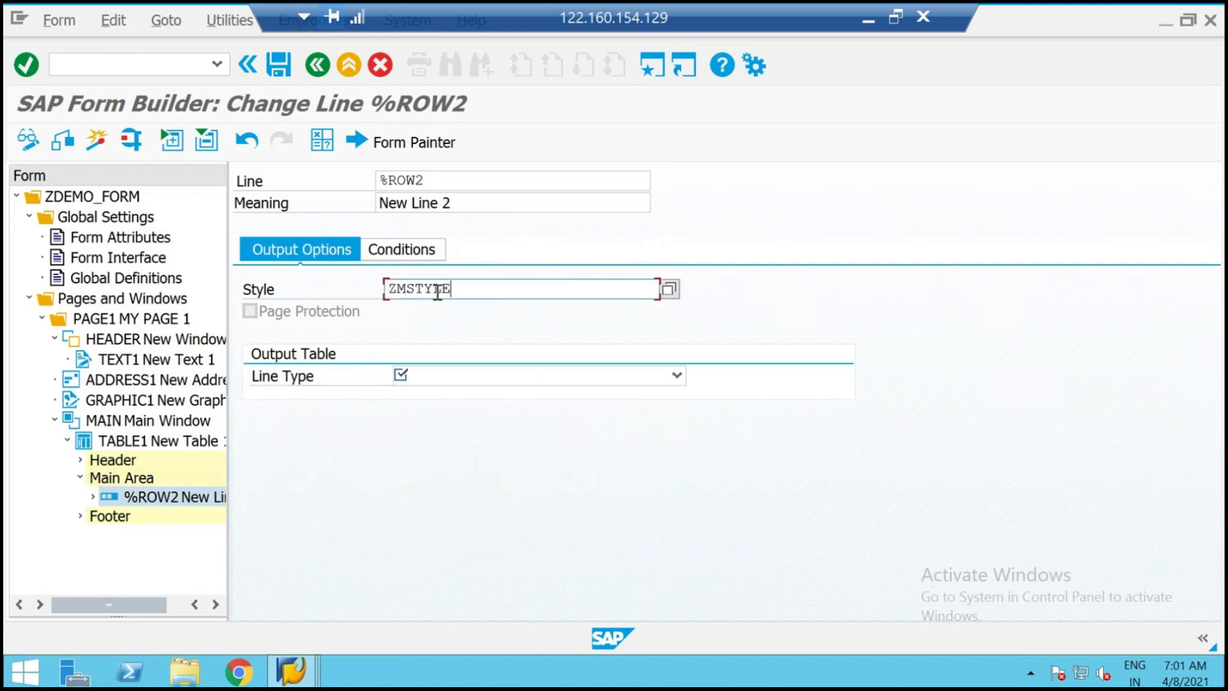
click(462, 375)
click(463, 396)
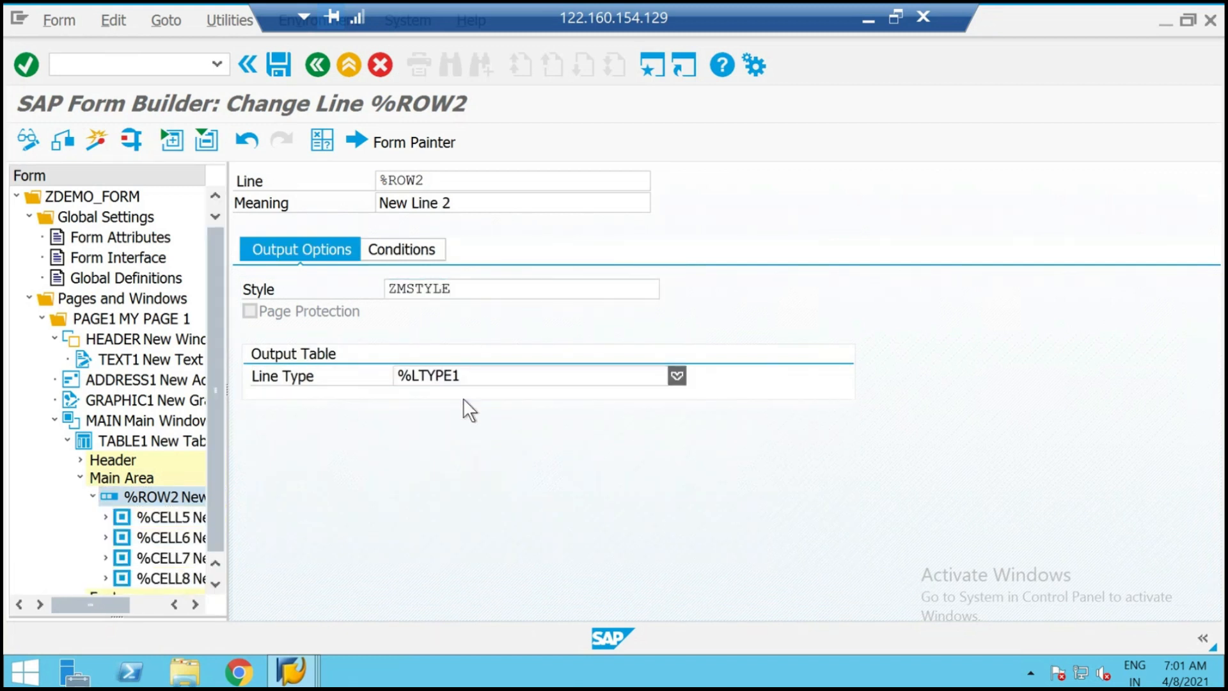
Create a text node in main area cell %CELL5 and set its output style to ZMSTYLE.
click(215, 582)
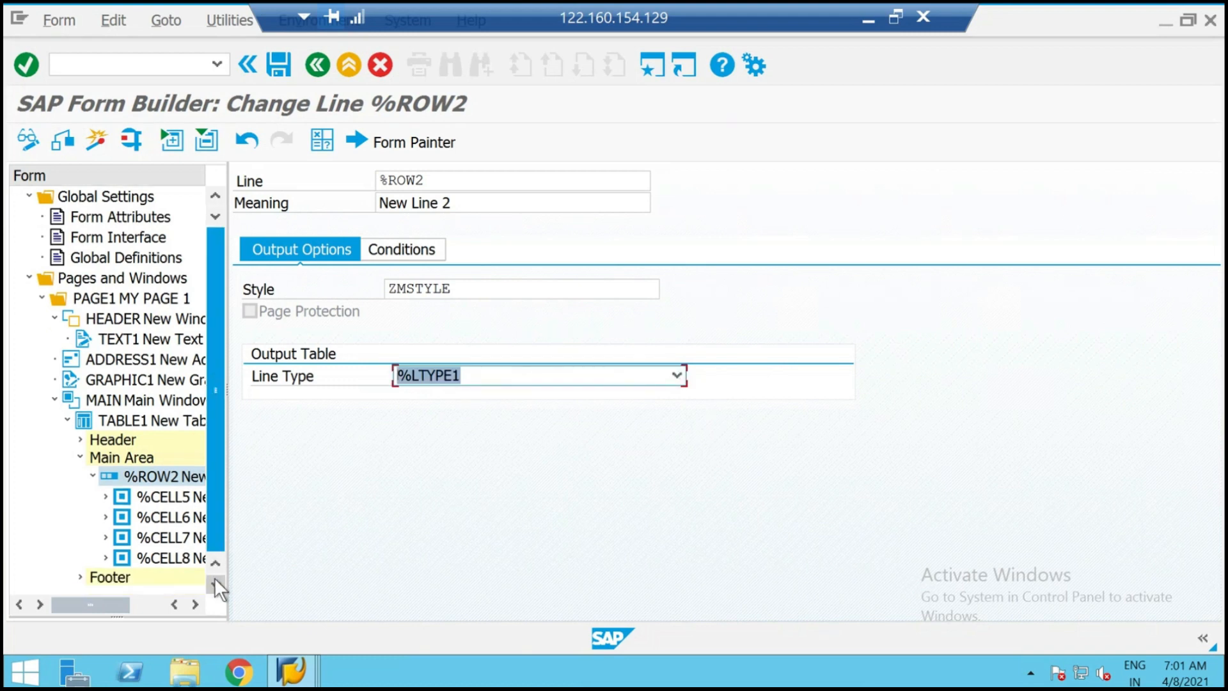
click(192, 600)
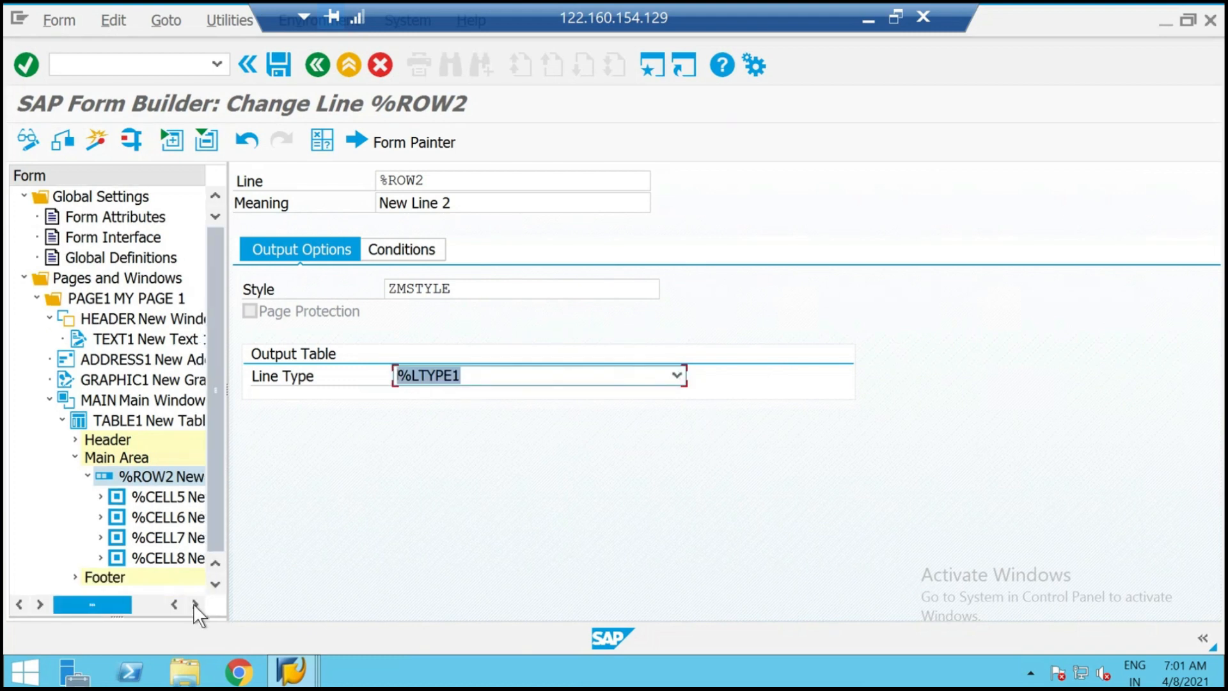
click(196, 604)
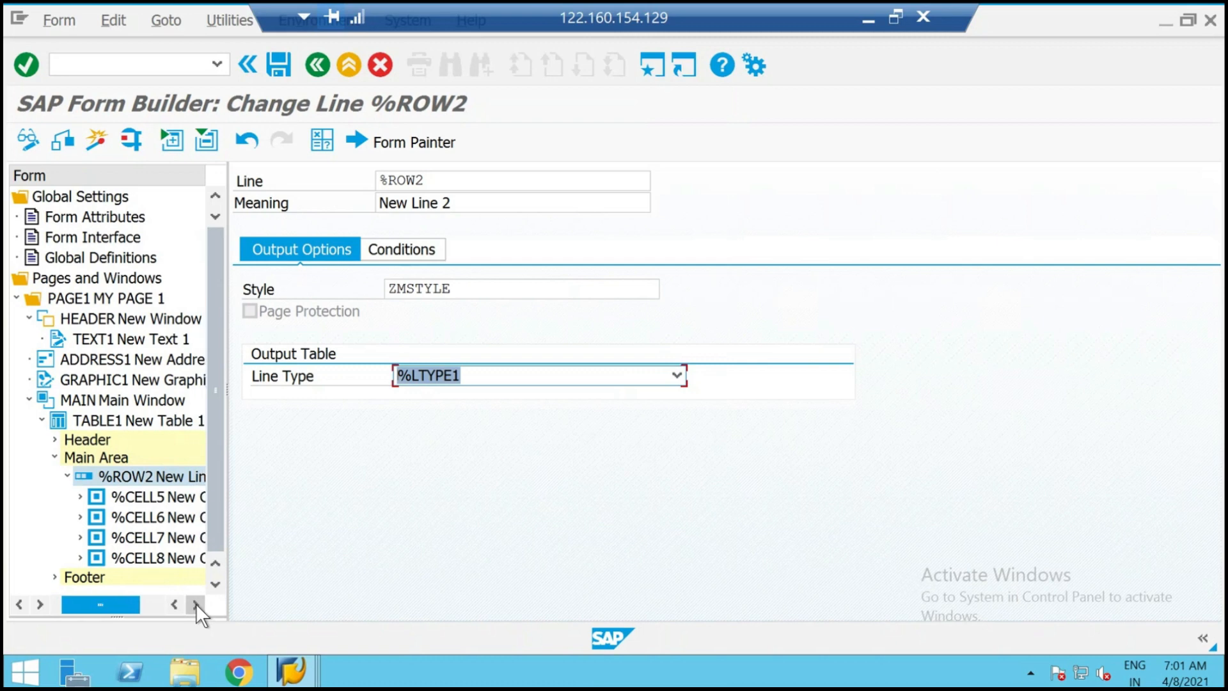
click(196, 604)
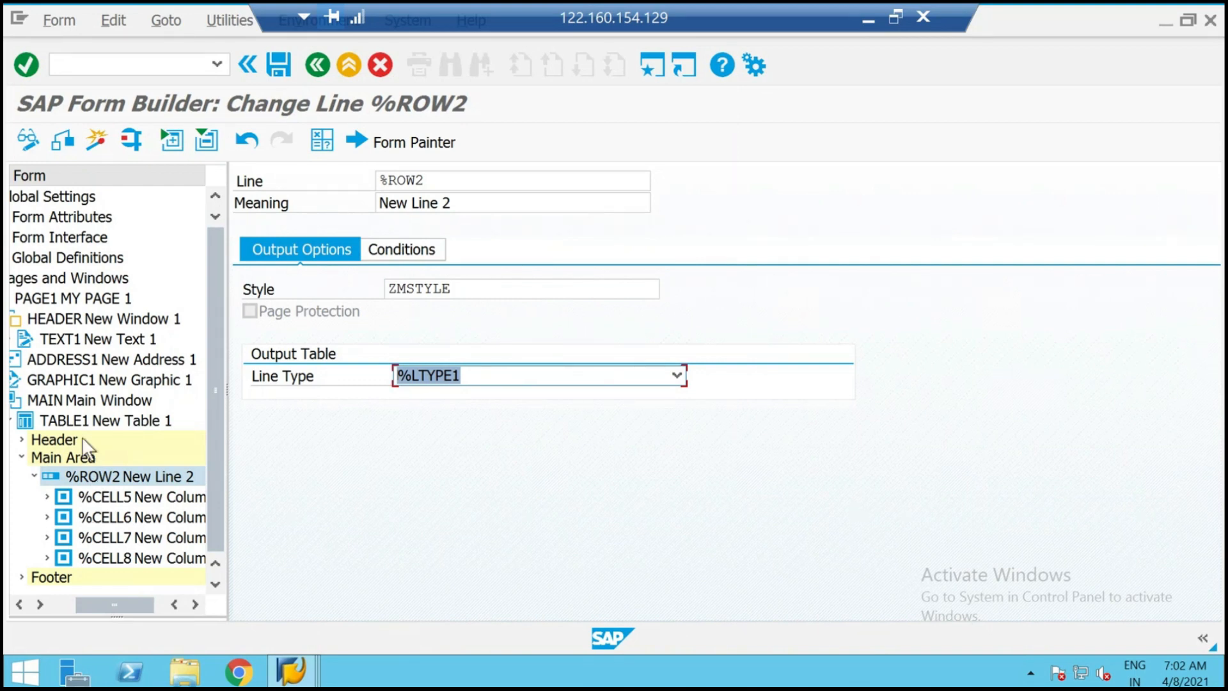
right_click(129, 499)
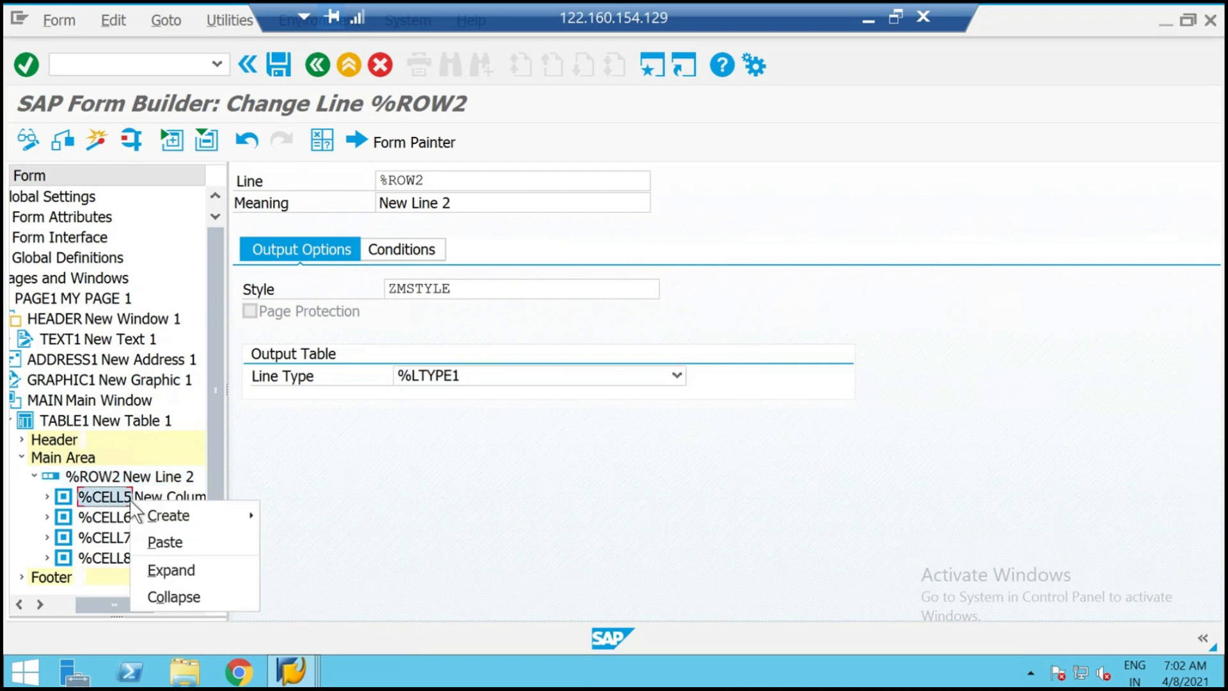
mouse_move(187, 515)
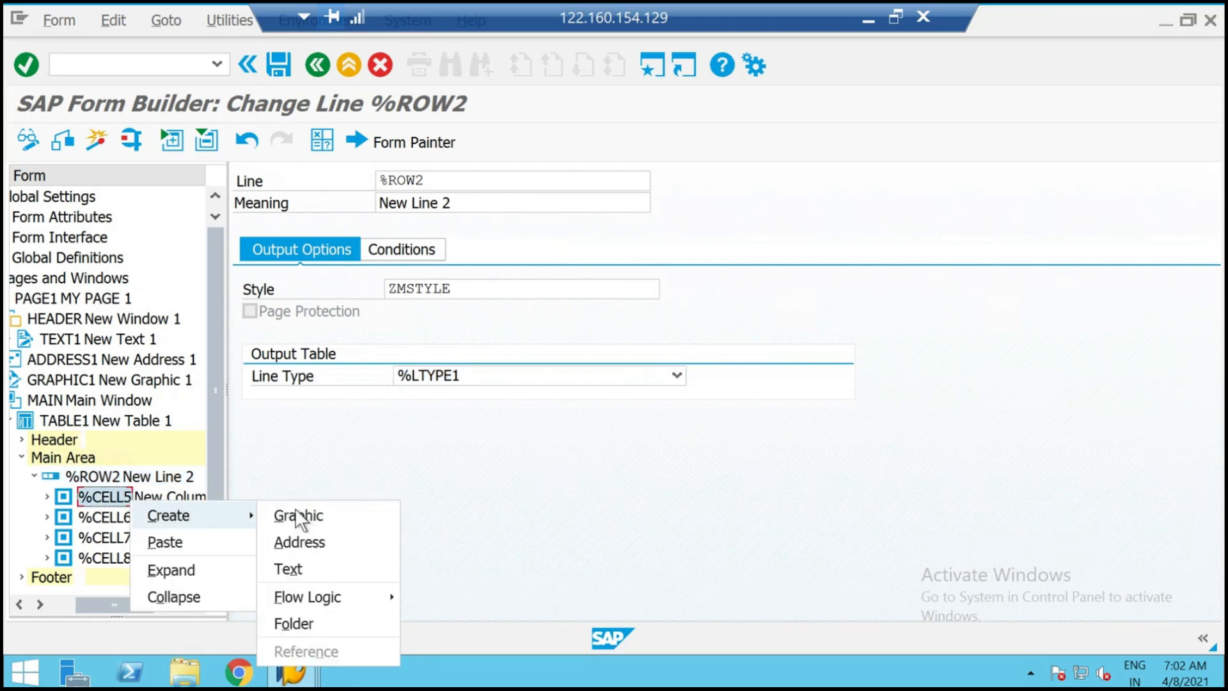
click(301, 571)
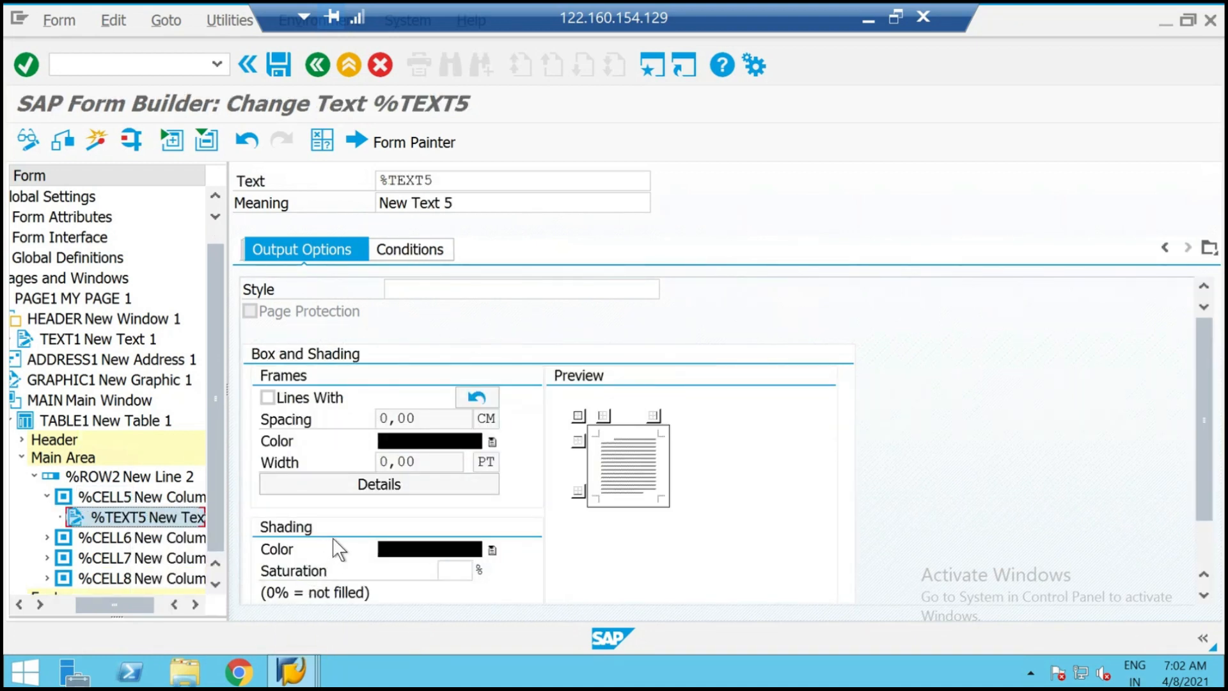
click(412, 290)
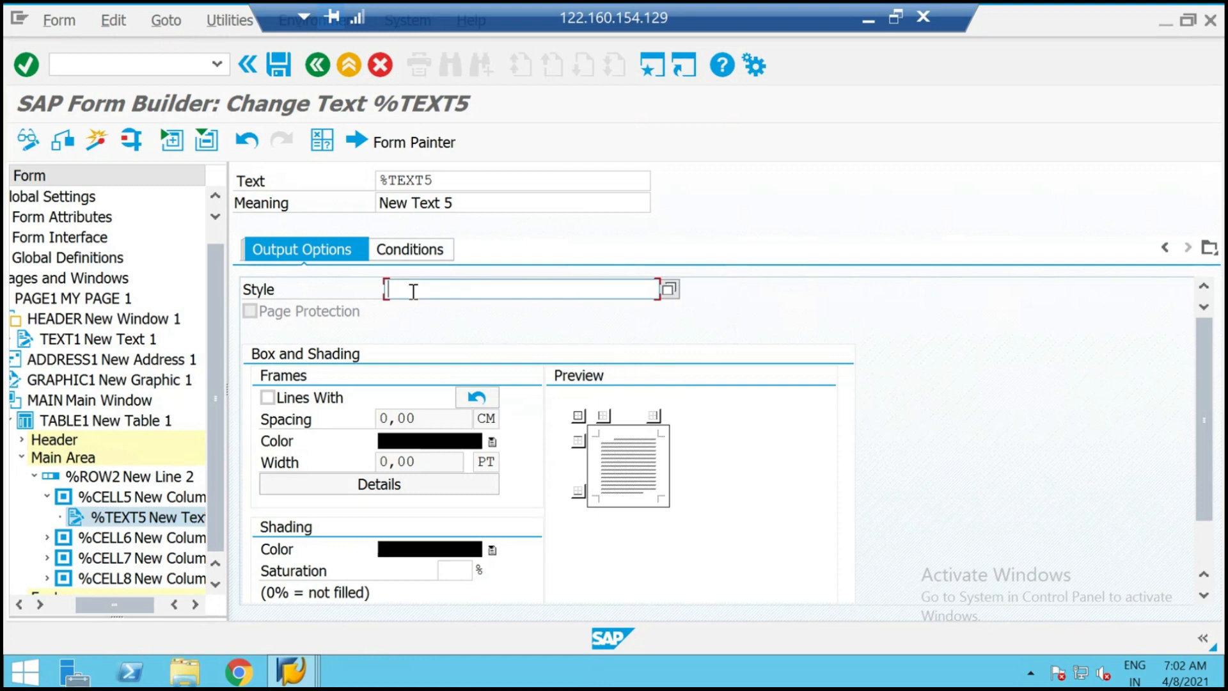
click(1165, 248)
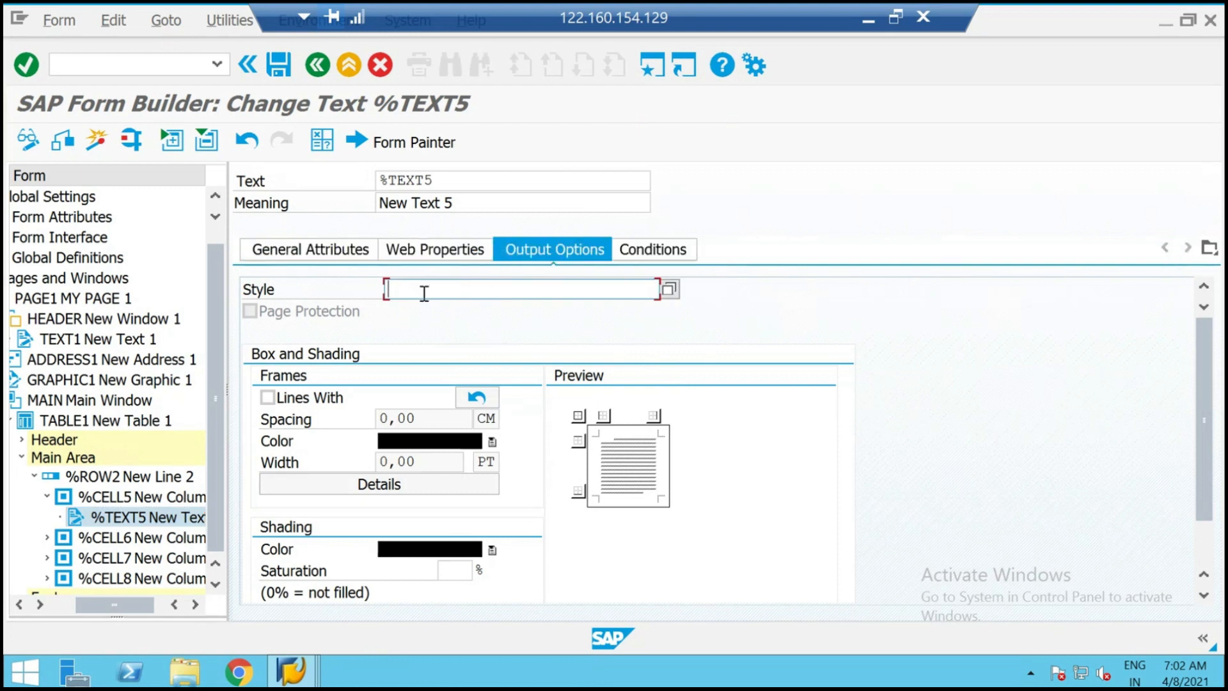
text(ZMSTYLE)
In the line editor, enter &LS_VBAP-VBELN& with paragraph format P1 as the text of %CELL5, and return to the form.
click(341, 248)
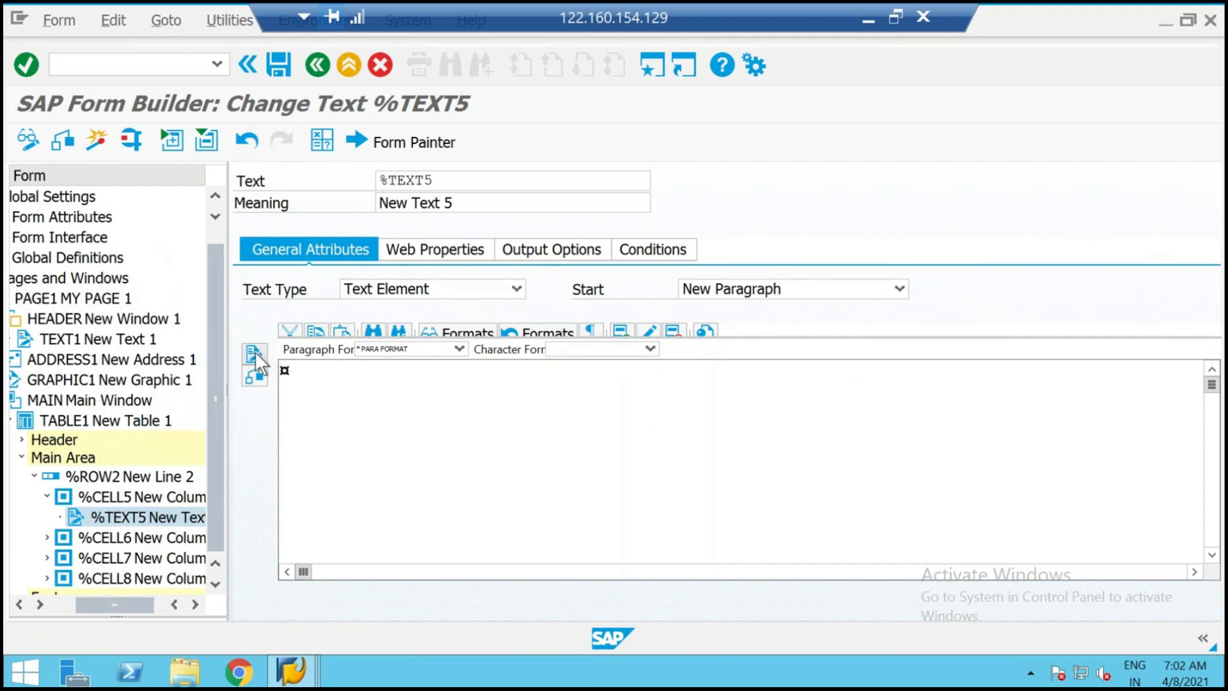
click(255, 354)
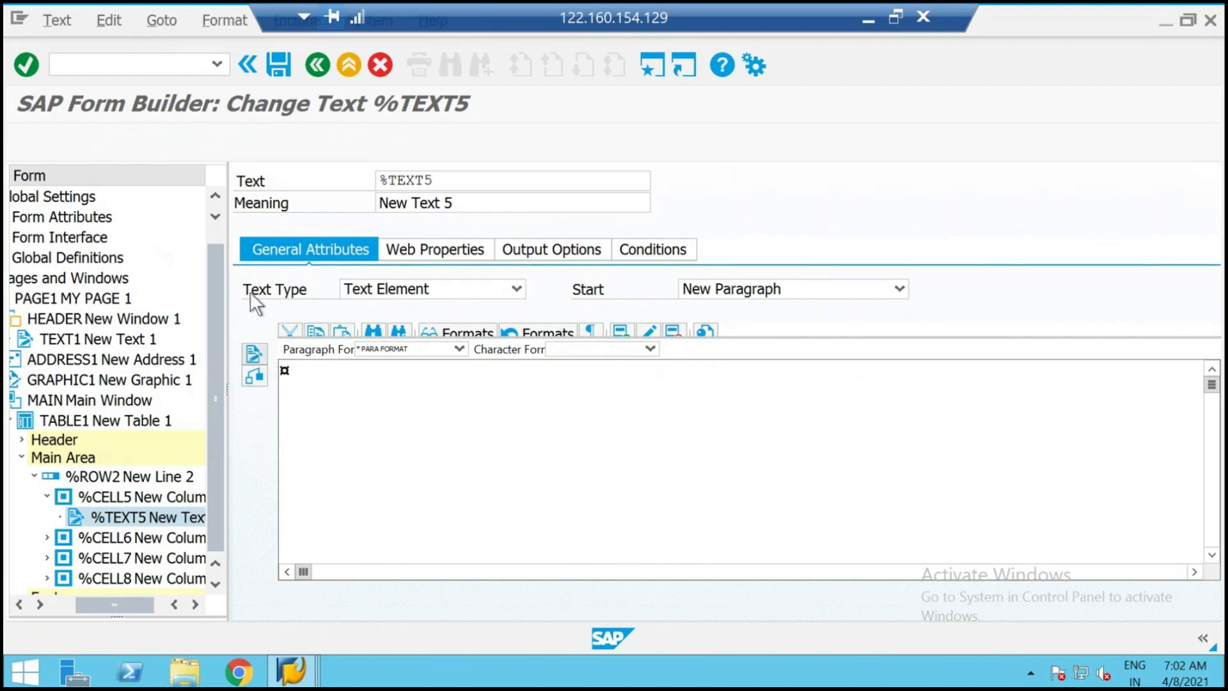
click(162, 23)
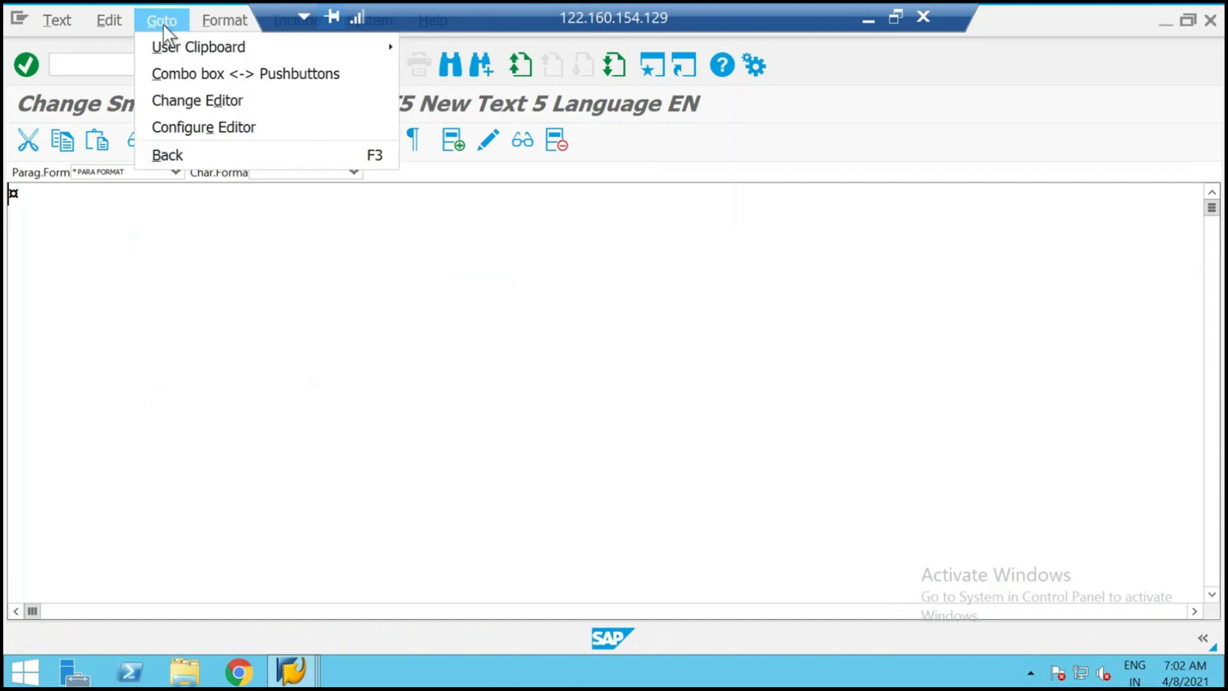
click(225, 103)
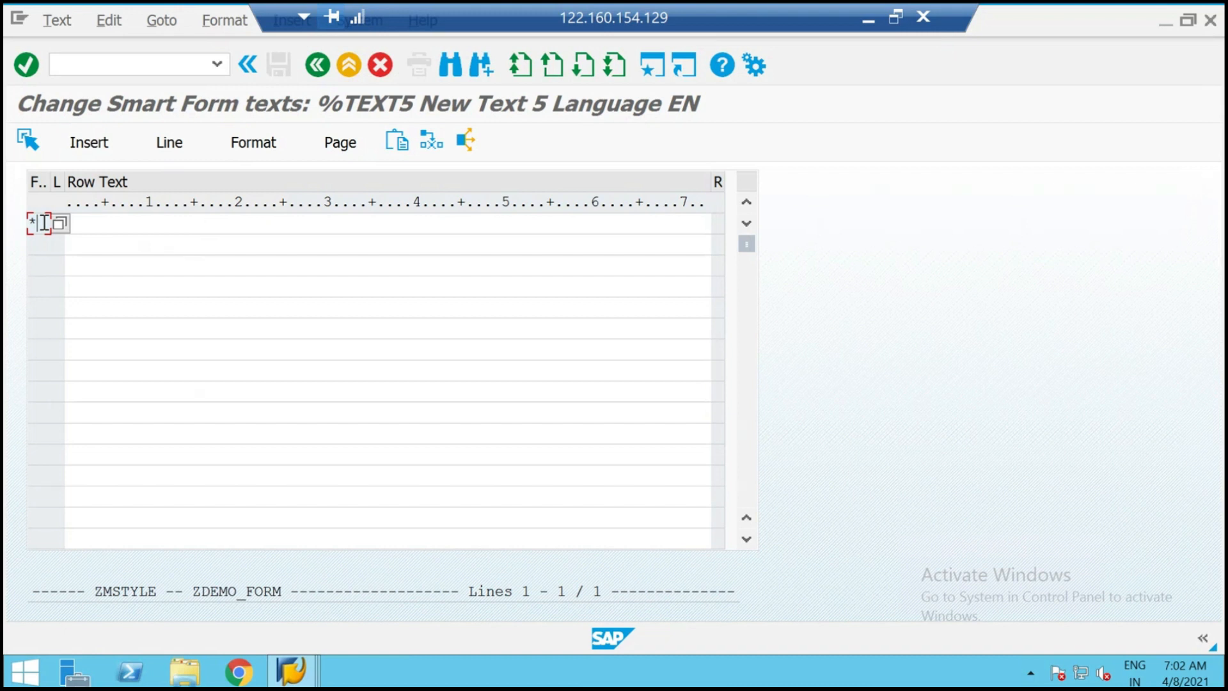
key(BackSpace)
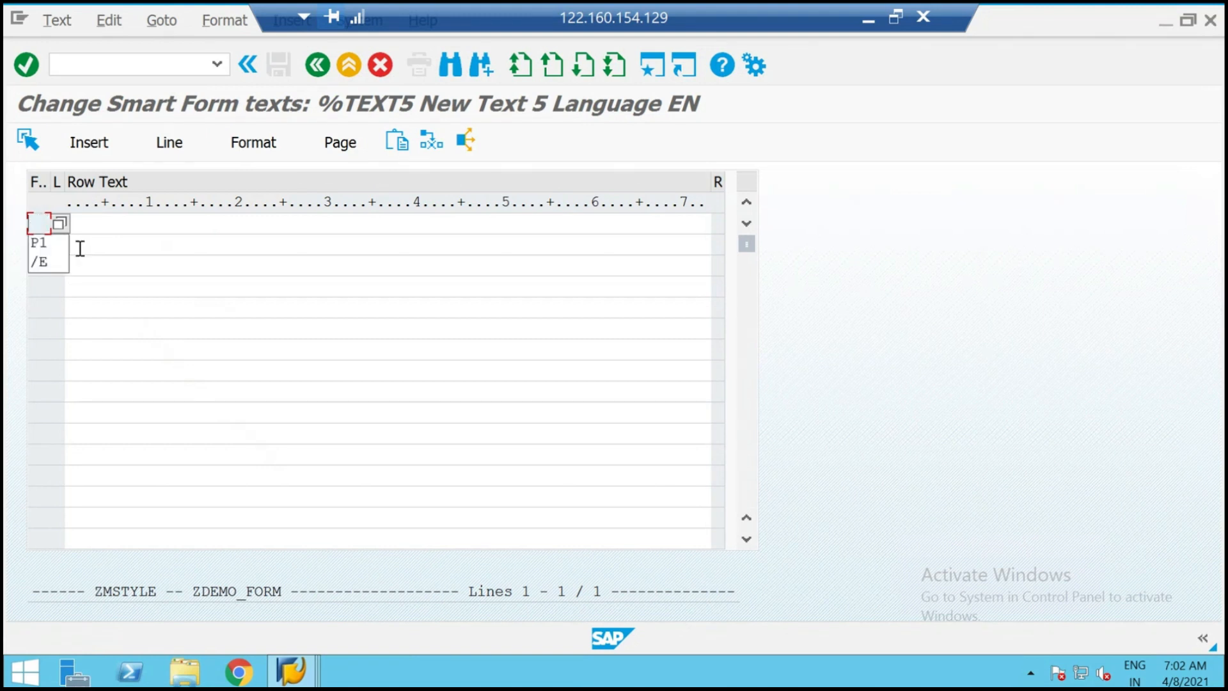
click(78, 247)
key(Tab)
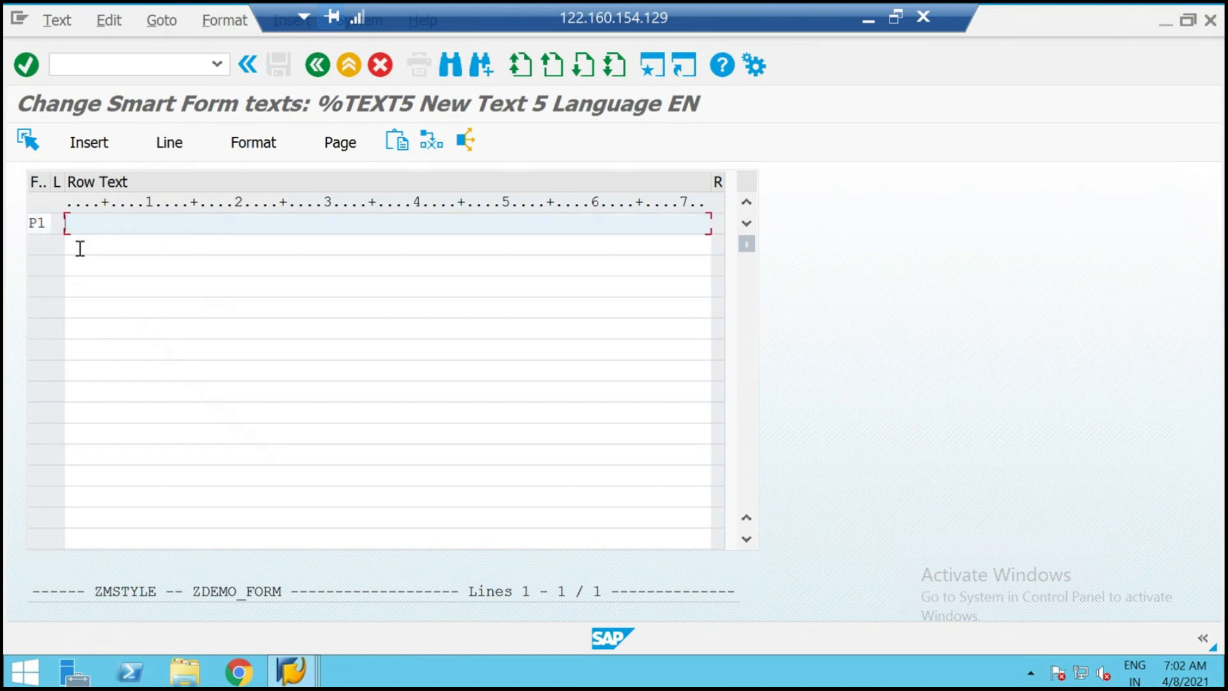
text(&LS_VBAP-VBELN)
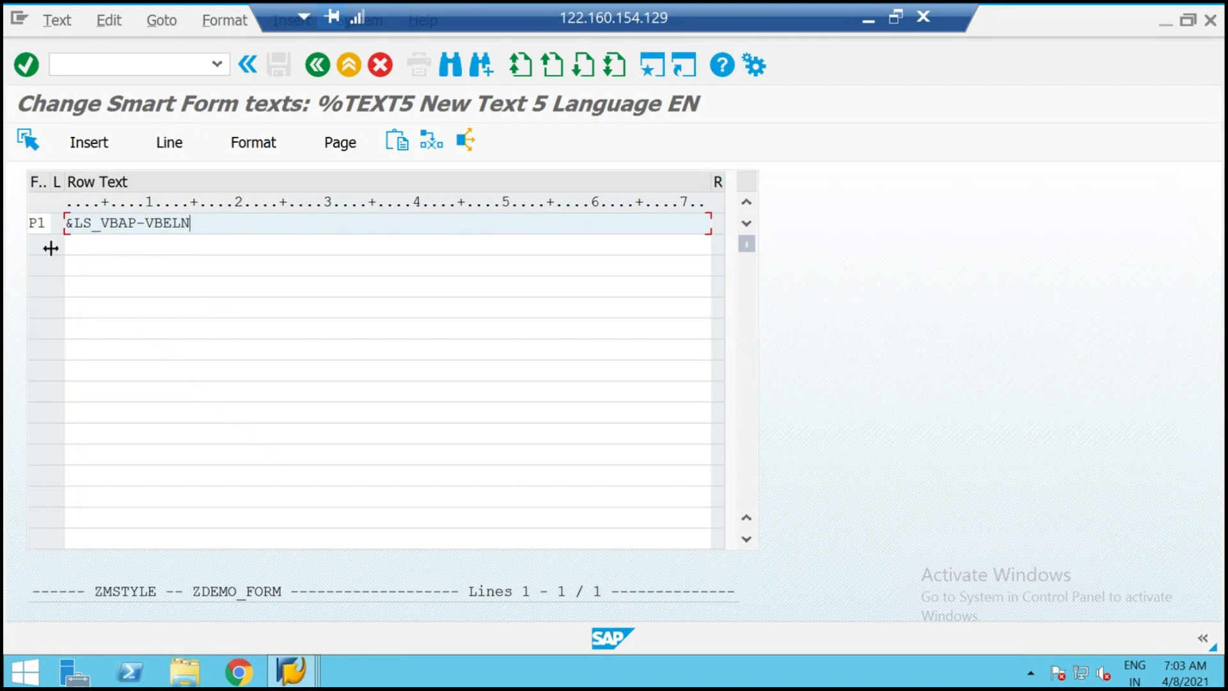
text(&)
click(291, 671)
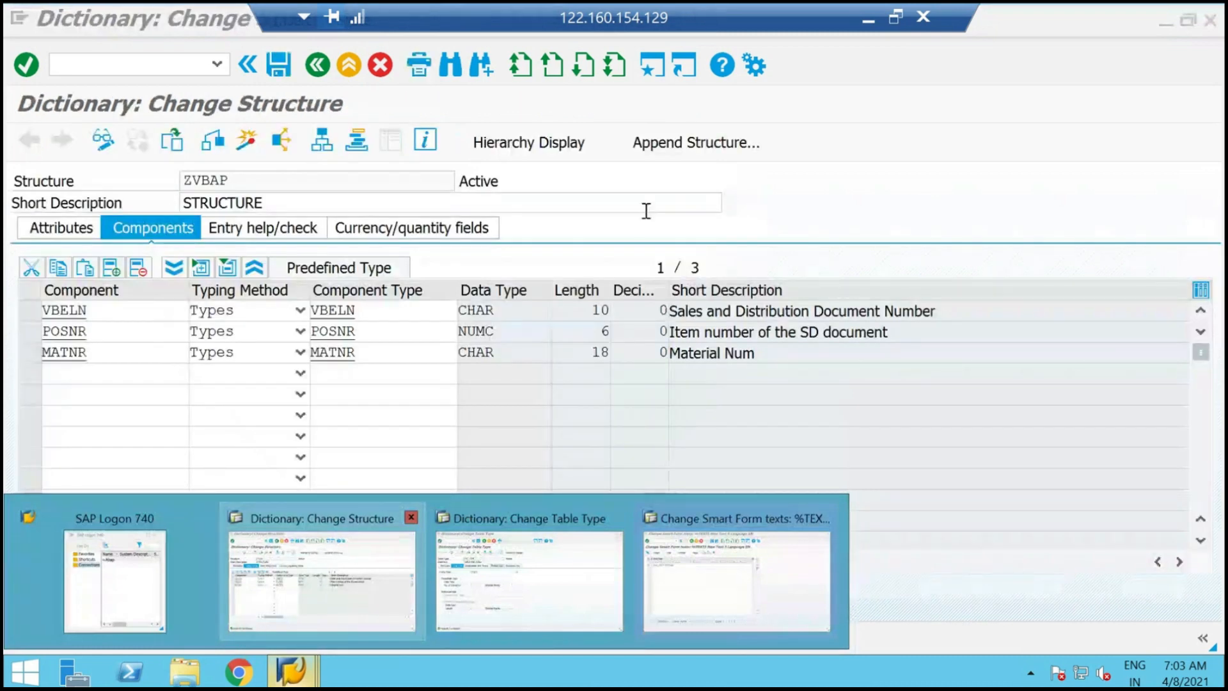
click(319, 67)
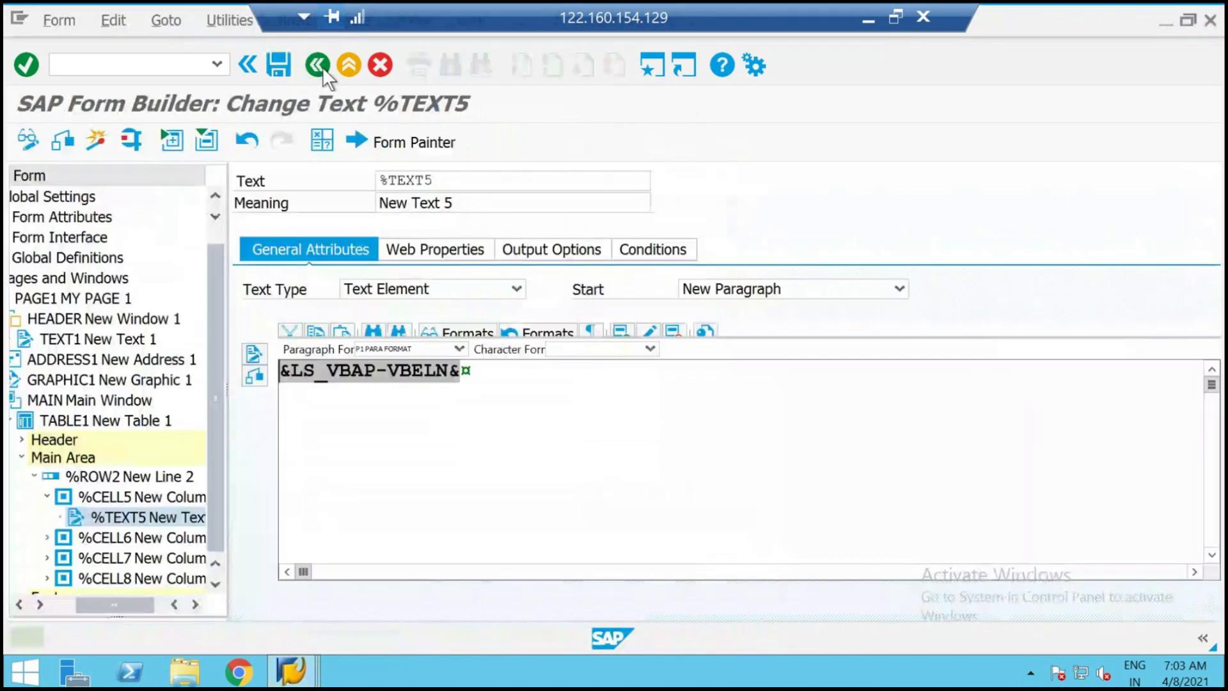
Create a text node in main area cell %CELL6 and set its output style to ZMSTYLE.
right_click(101, 539)
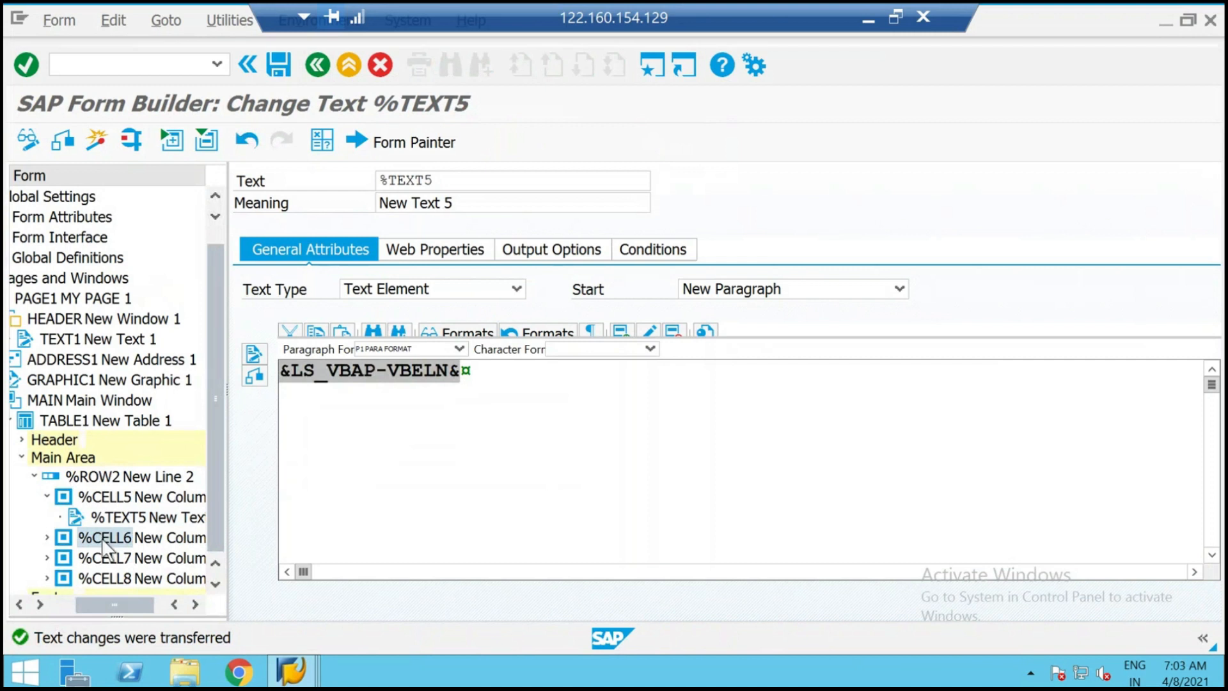
click(530, 254)
click(530, 253)
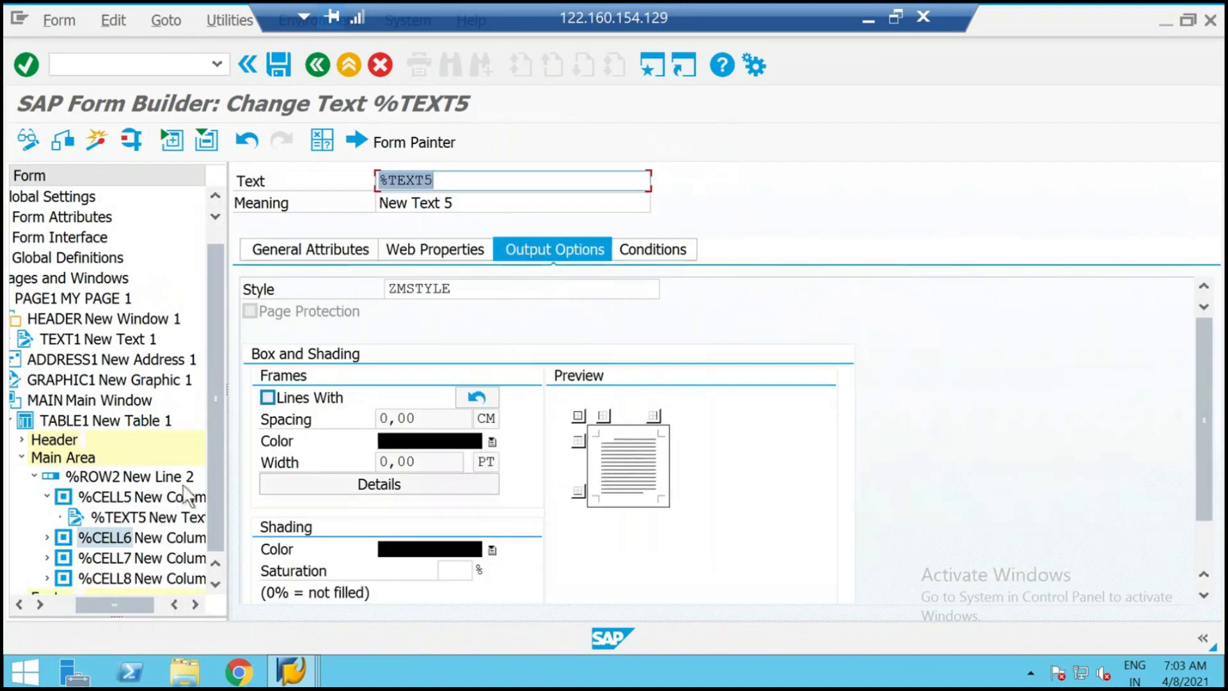
right_click(113, 535)
mouse_move(155, 547)
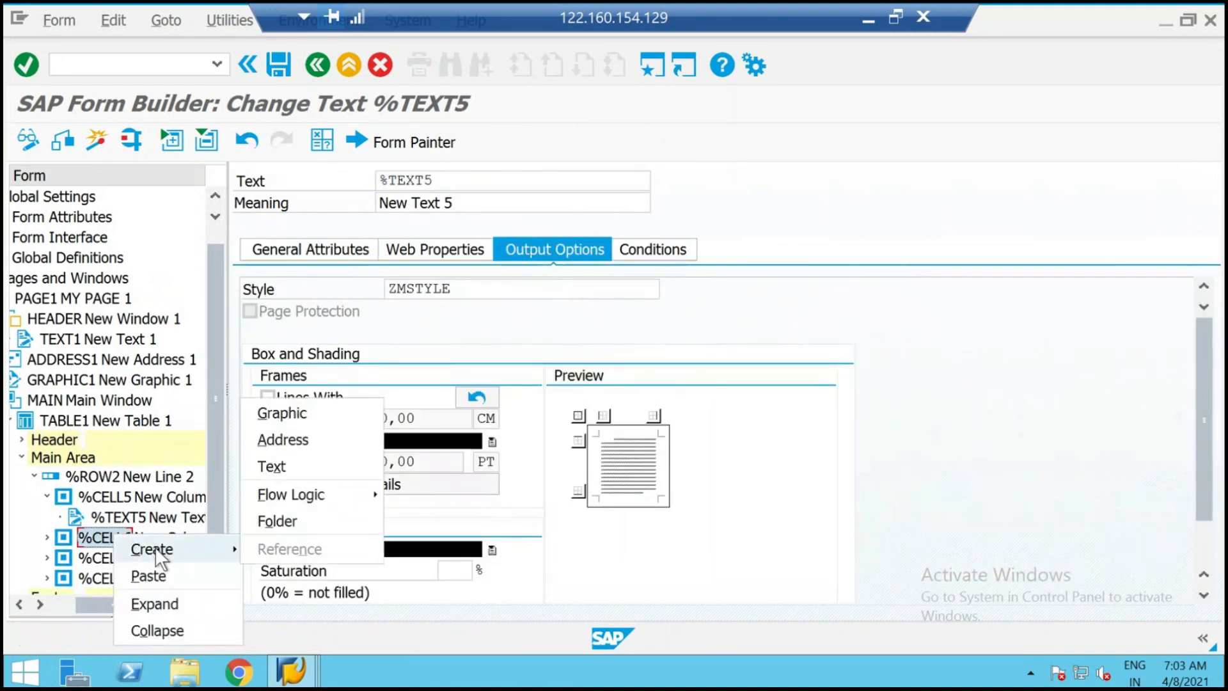
click(306, 465)
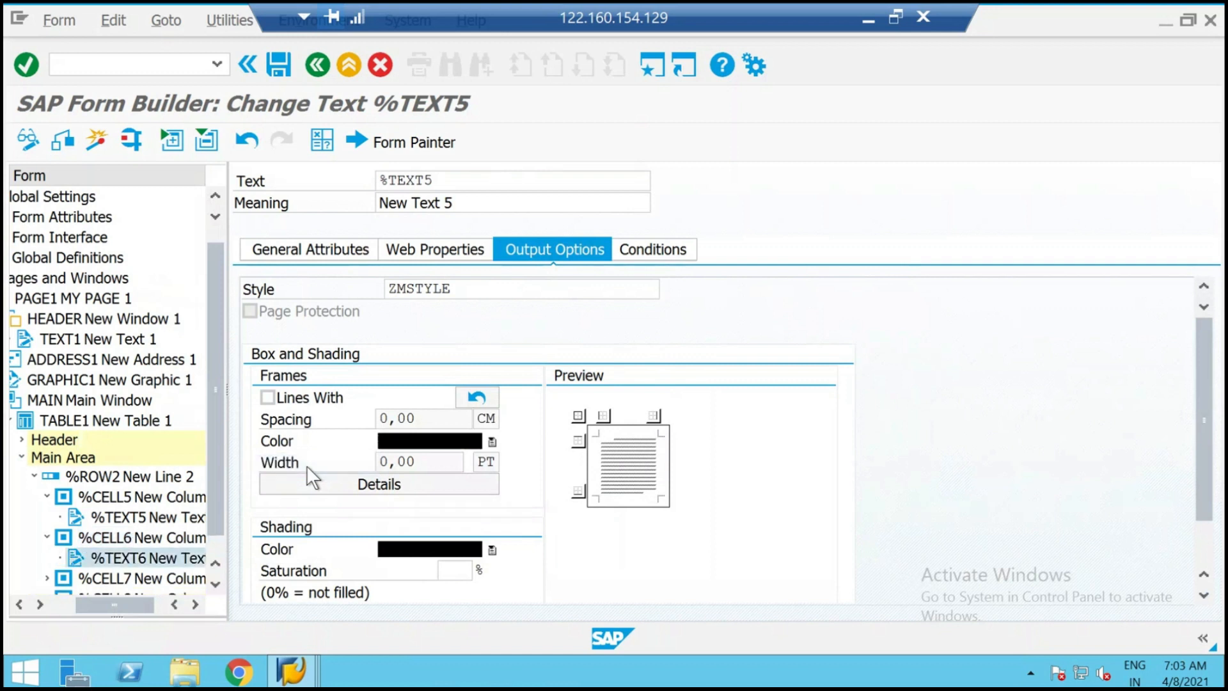
click(538, 290)
text(ZMSTYLE)
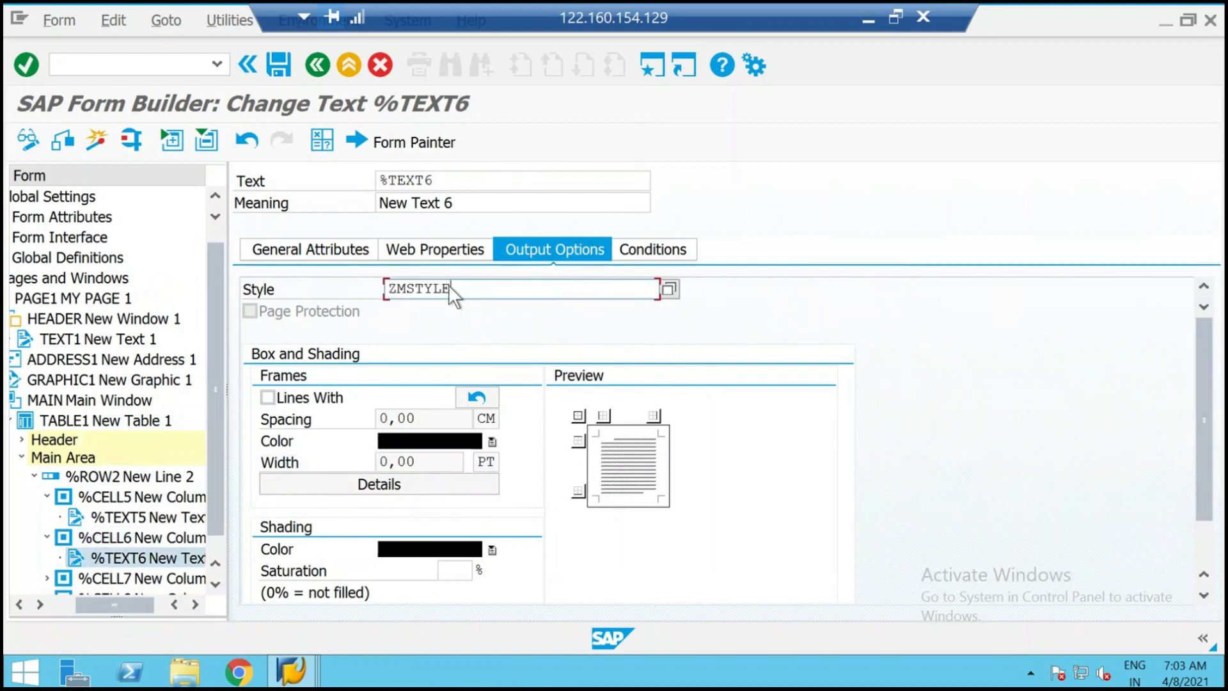
In the line editor, enter &LS_VBAP-POSNR& with paragraph format P1 as the text of %CELL6, and return to the form.
click(355, 251)
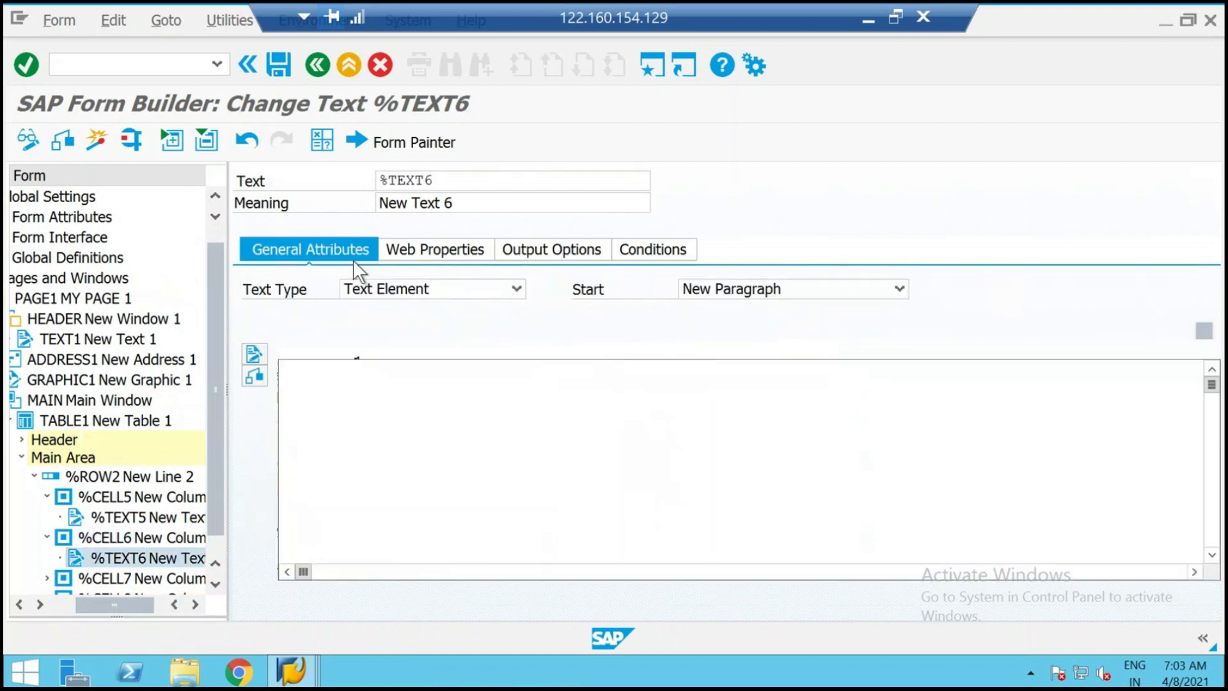
click(255, 353)
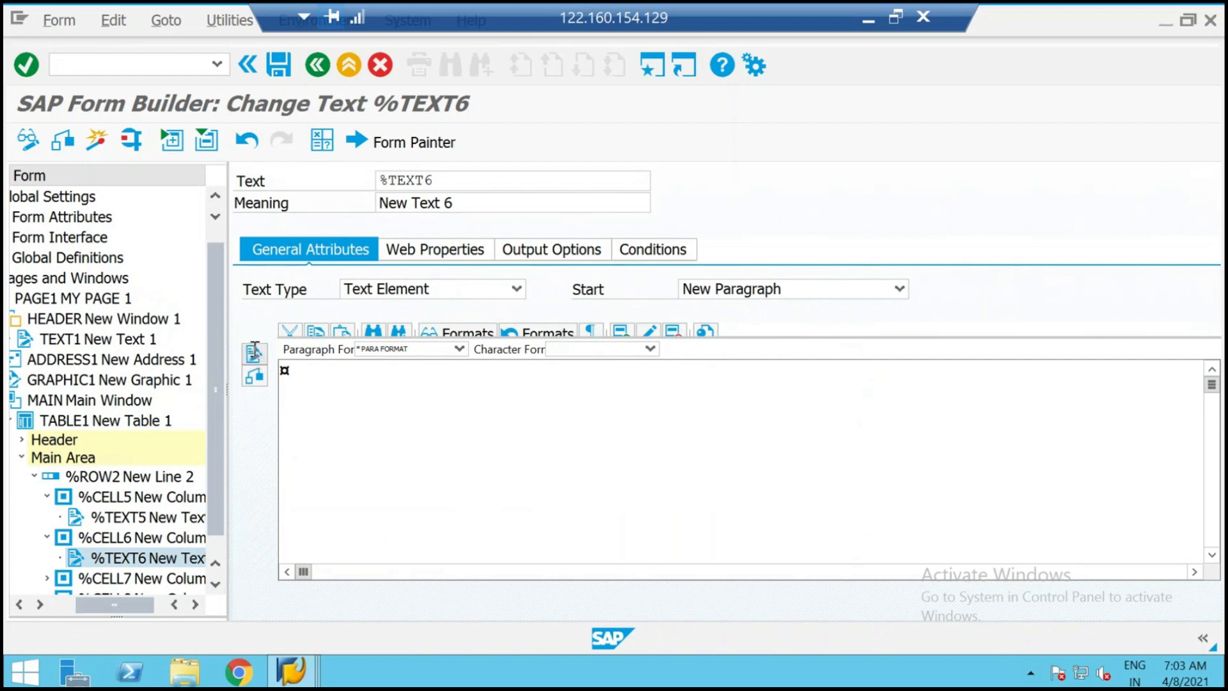
click(163, 20)
click(195, 99)
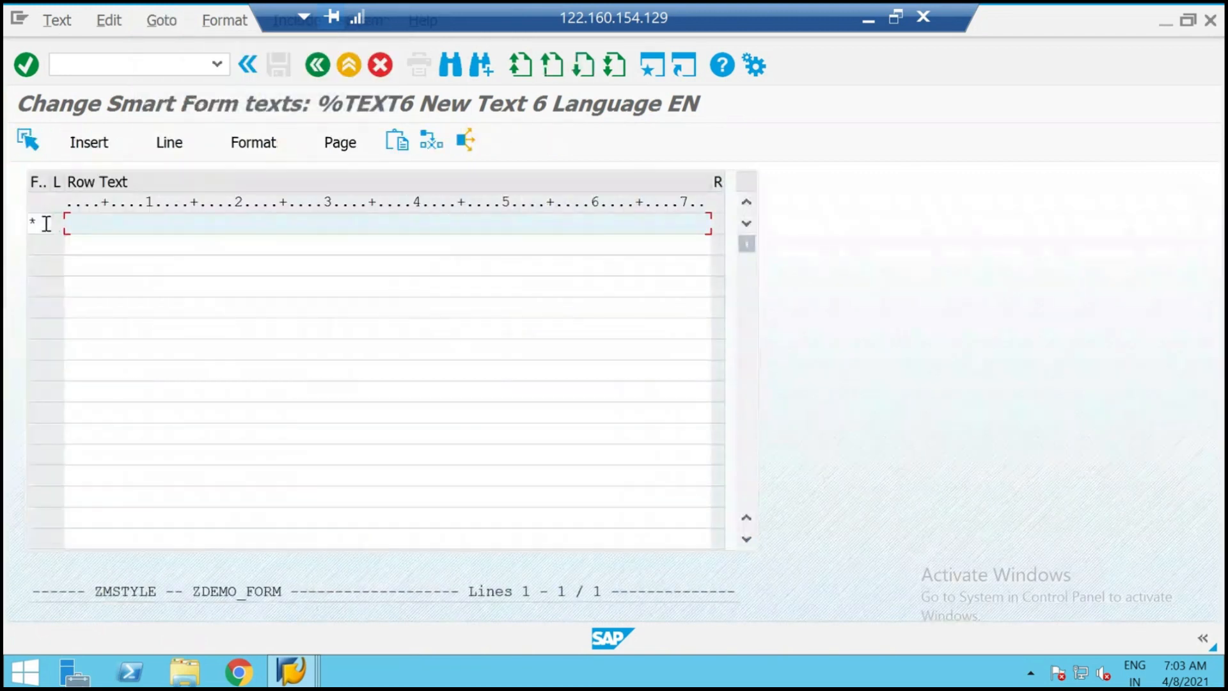
click(46, 223)
key(BackSpace)
text(P1)
key(Tab)
text(&LS_VBAP-POSNR)
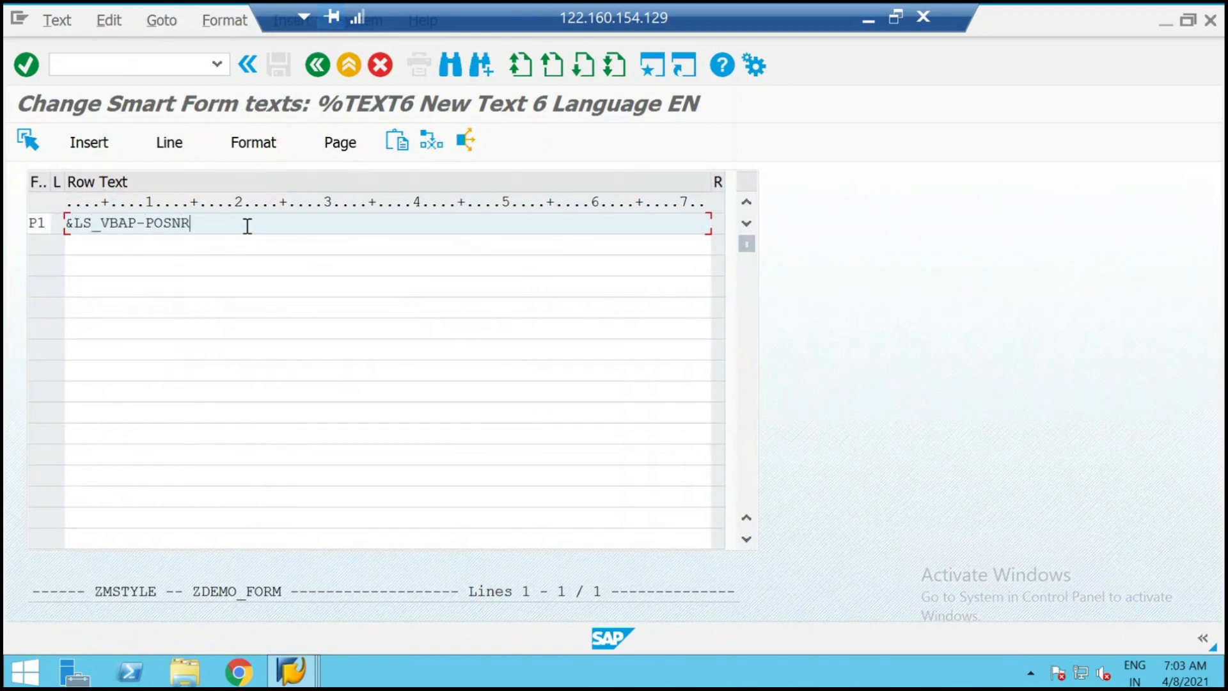
text(&)
click(318, 64)
click(318, 65)
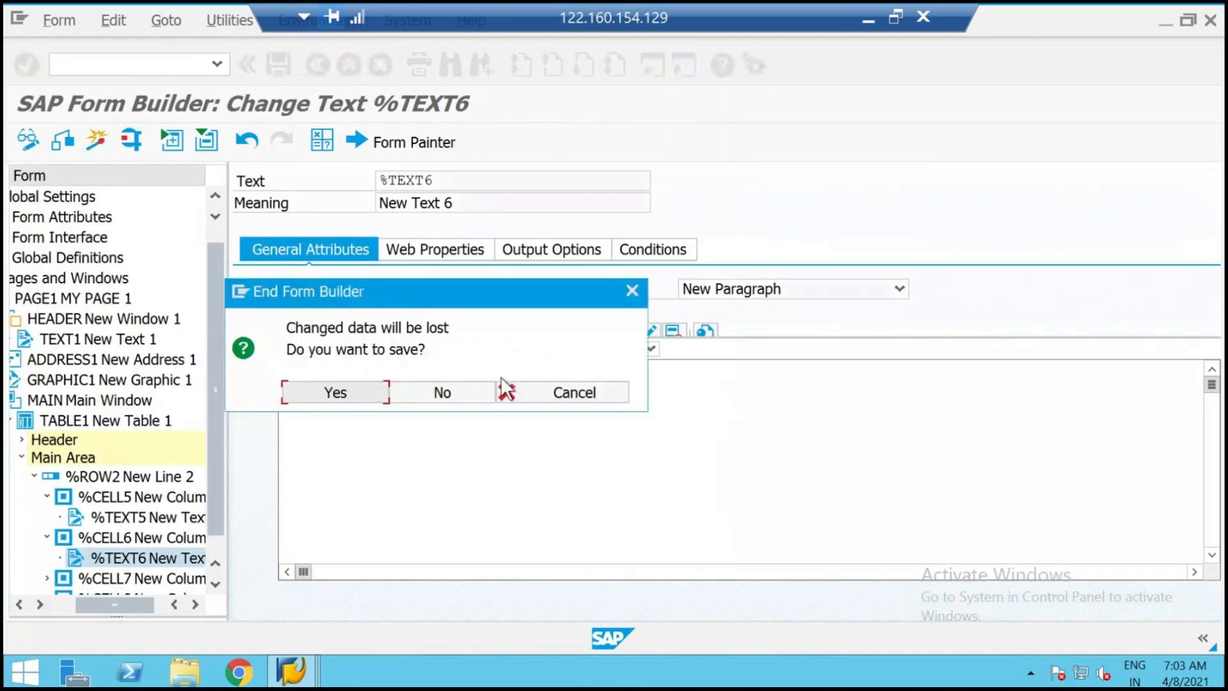
click(575, 390)
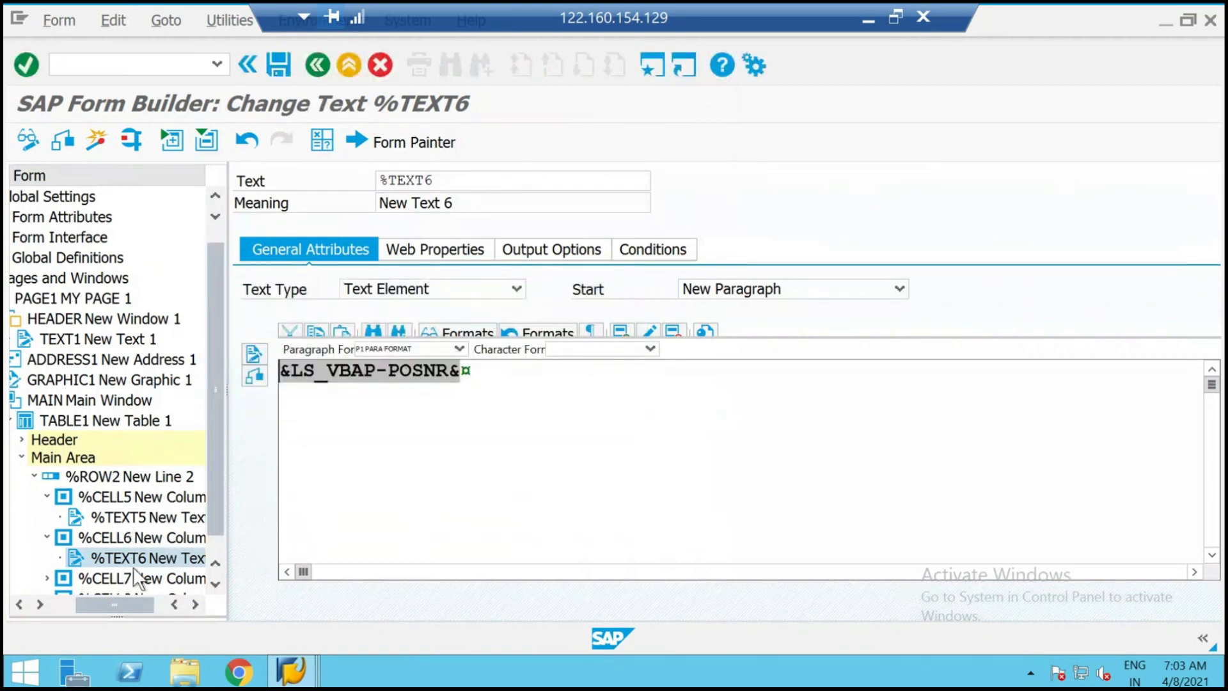
Create a text node in main area cell %CELL7 and set its output style to ZMSTYLE.
scroll(211, 460, down, 1)
right_click(121, 538)
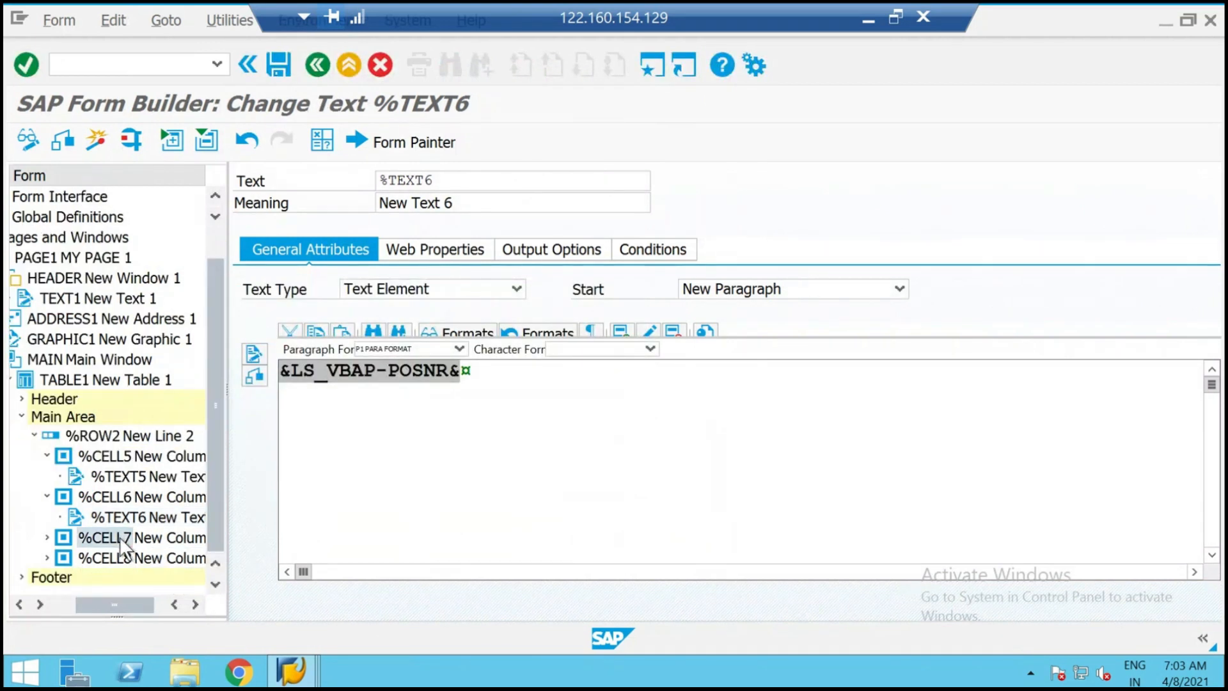
mouse_move(177, 554)
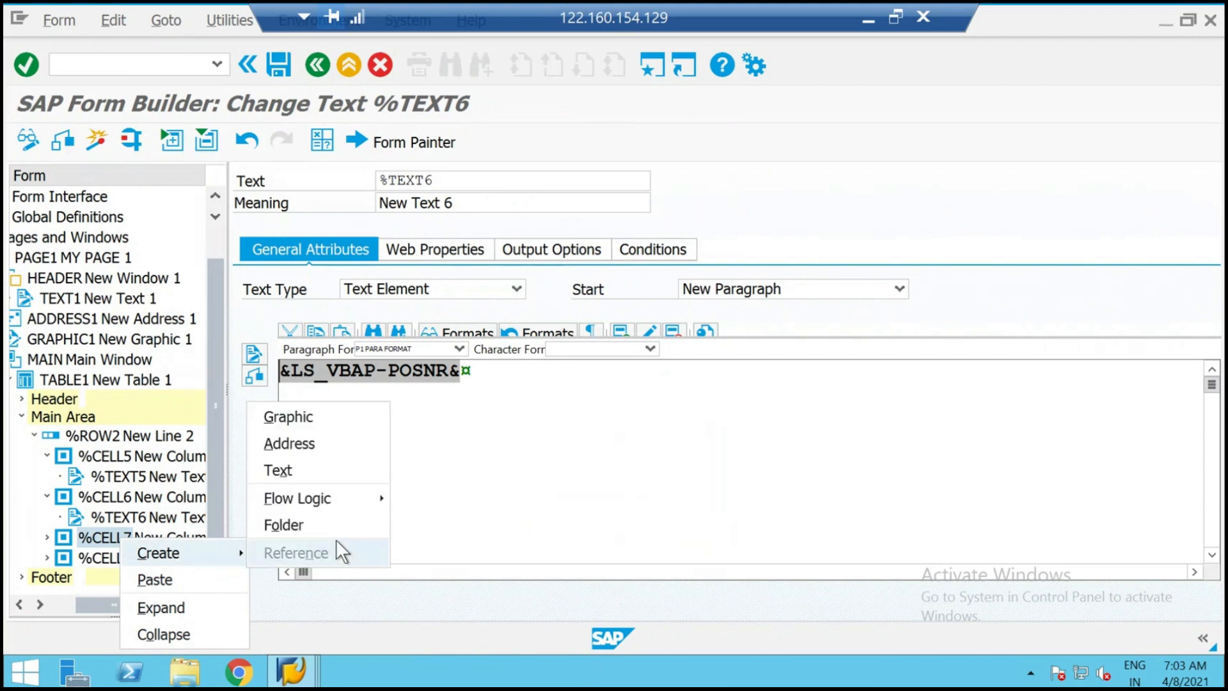
click(328, 468)
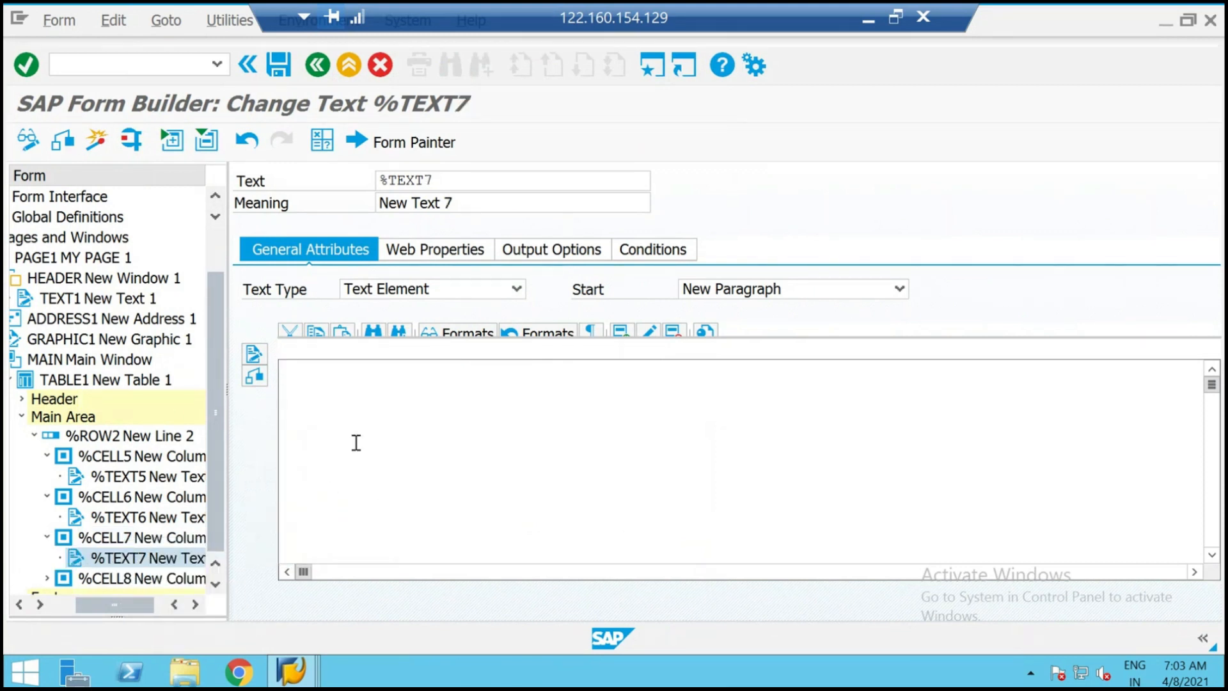
click(544, 250)
click(466, 289)
text(ZMSTYLE)
click(323, 254)
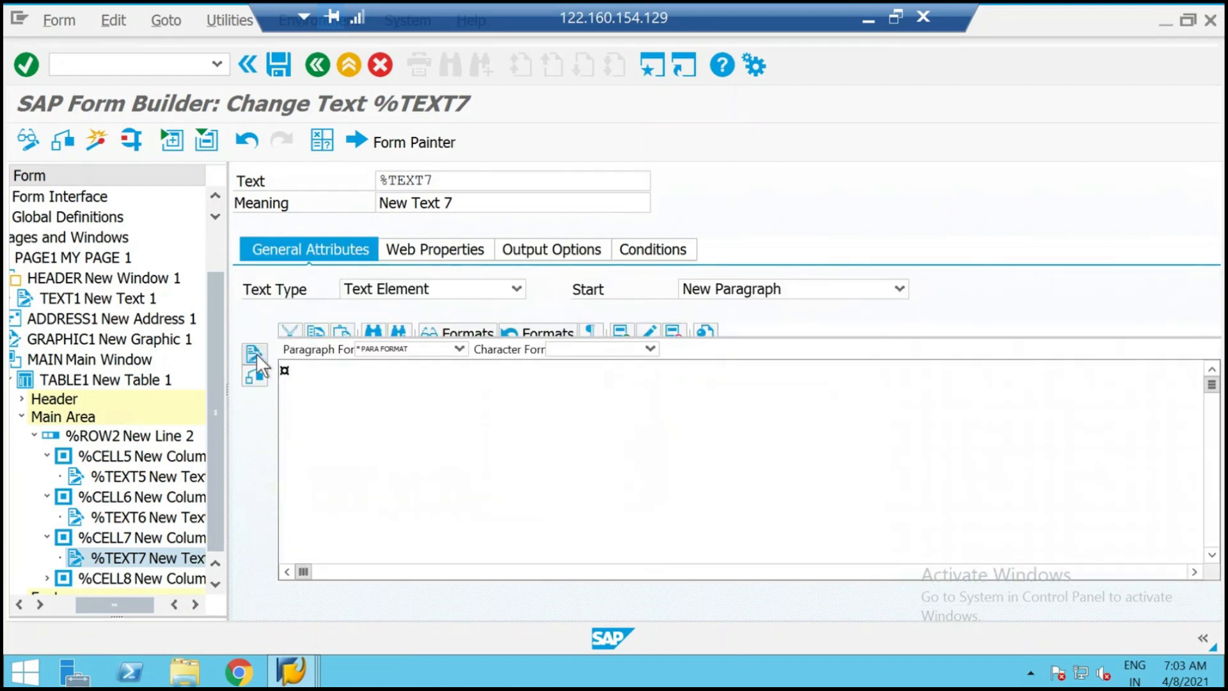
In the line editor, enter &LS_VBAP-MATNR& with paragraph format P1 as the text of %CELL7, and return to the form.
click(256, 354)
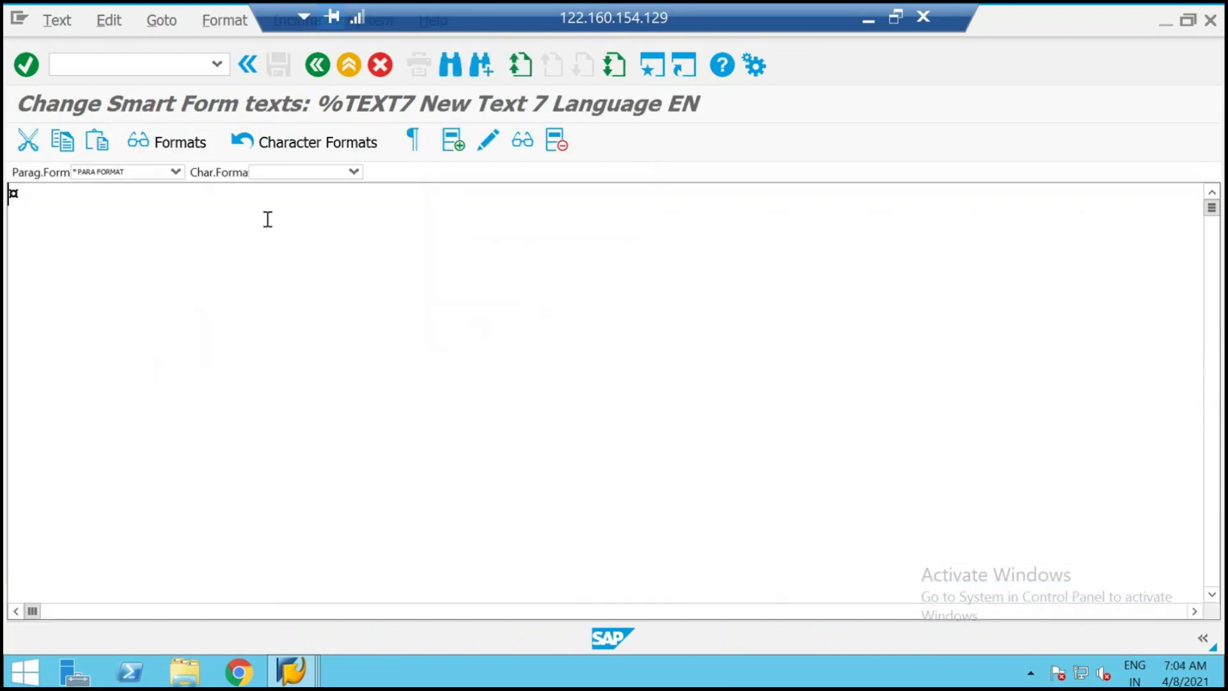
click(160, 23)
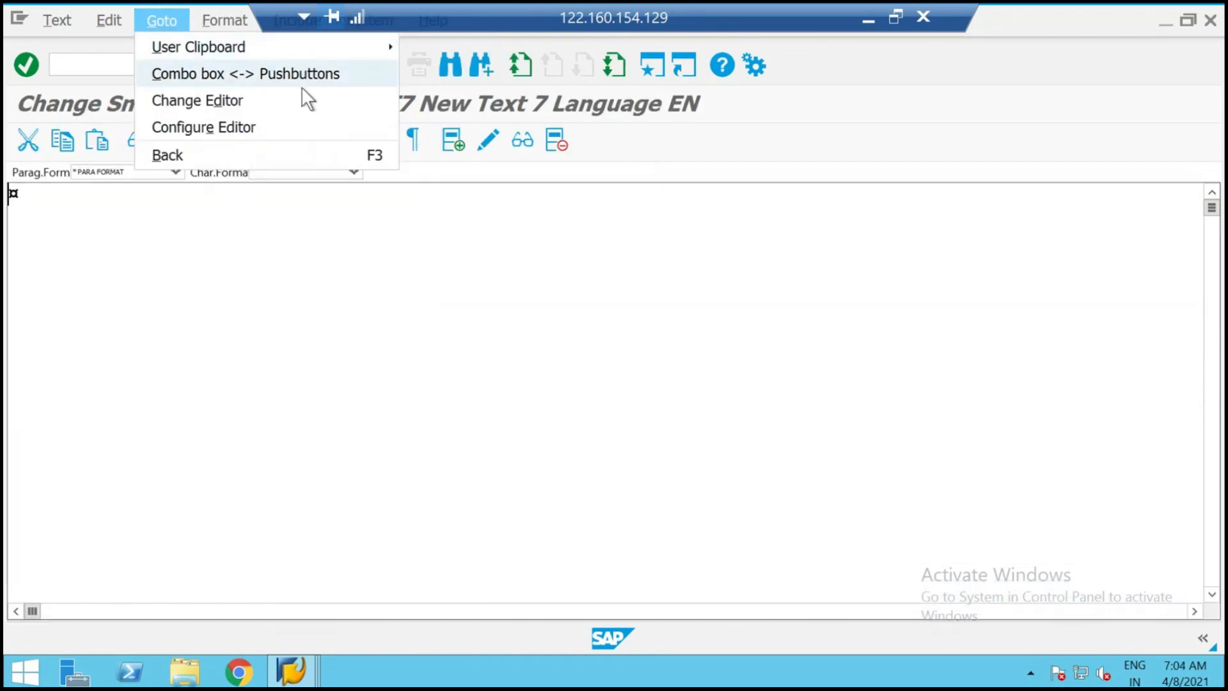
click(240, 100)
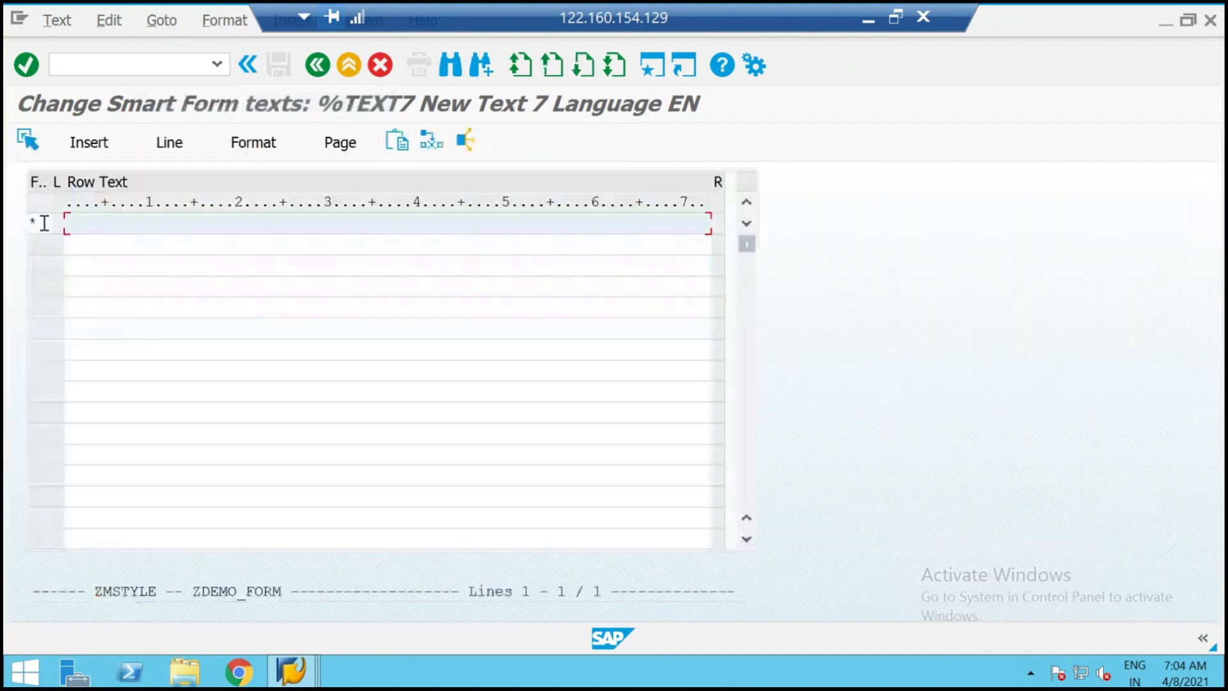
click(45, 223)
key(BackSpace)
text(P)
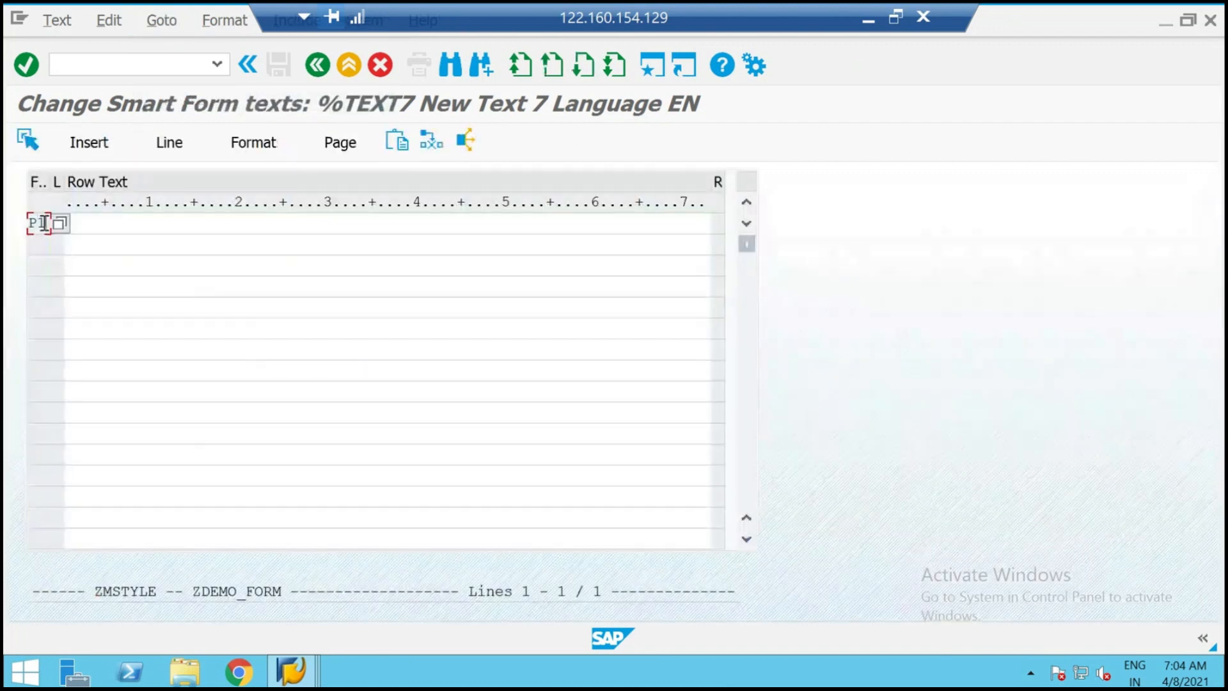
key(Tab)
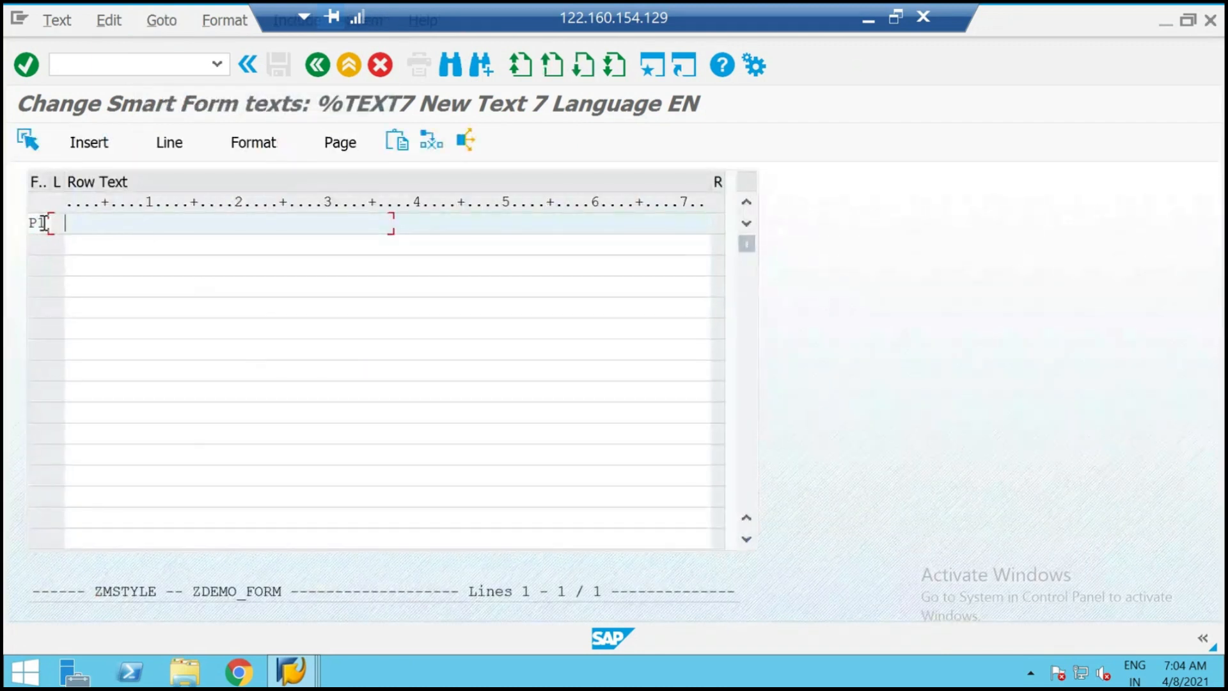
text(&LS_VBAP-)
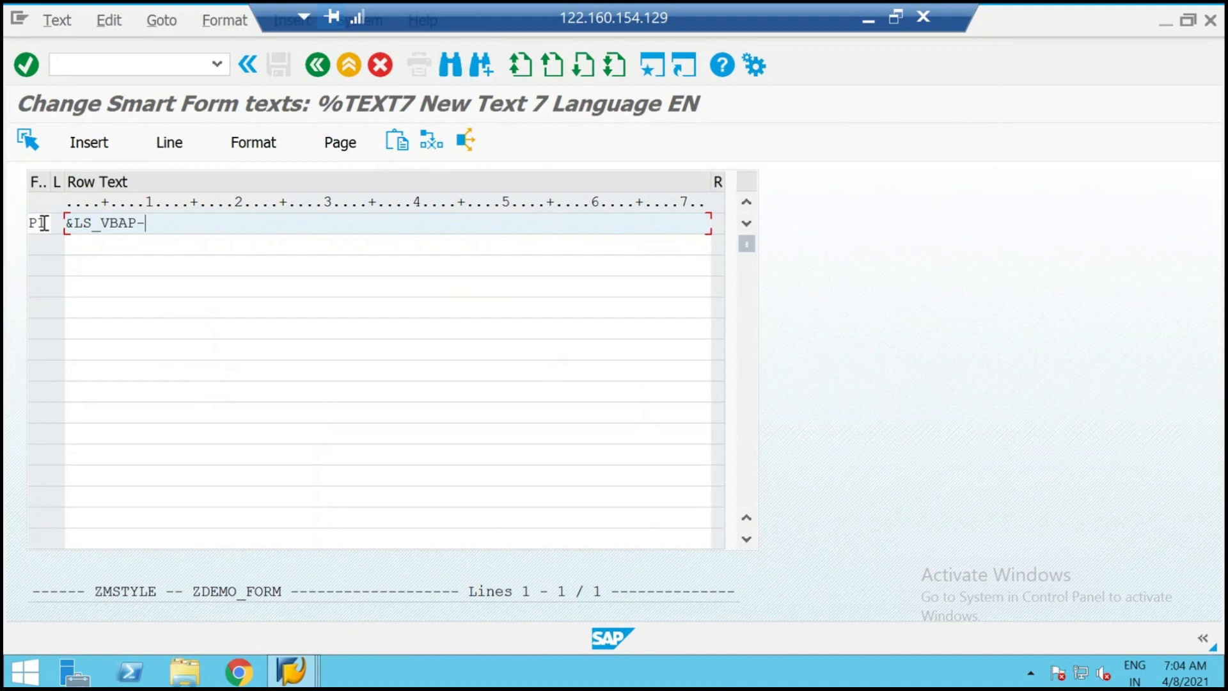
text(MATNR&)
click(313, 64)
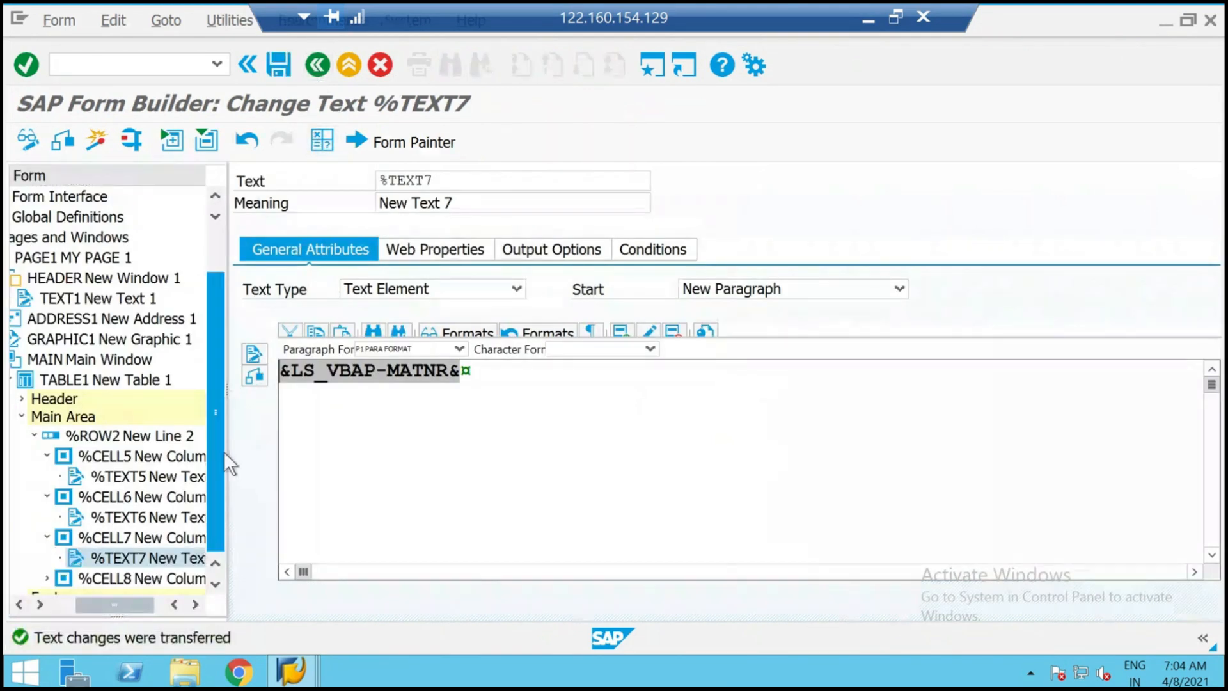
Review the output options of %TEXT7, the form attributes, the form interface's table parameters and the global data definitions.
drag(216, 509, 216, 546)
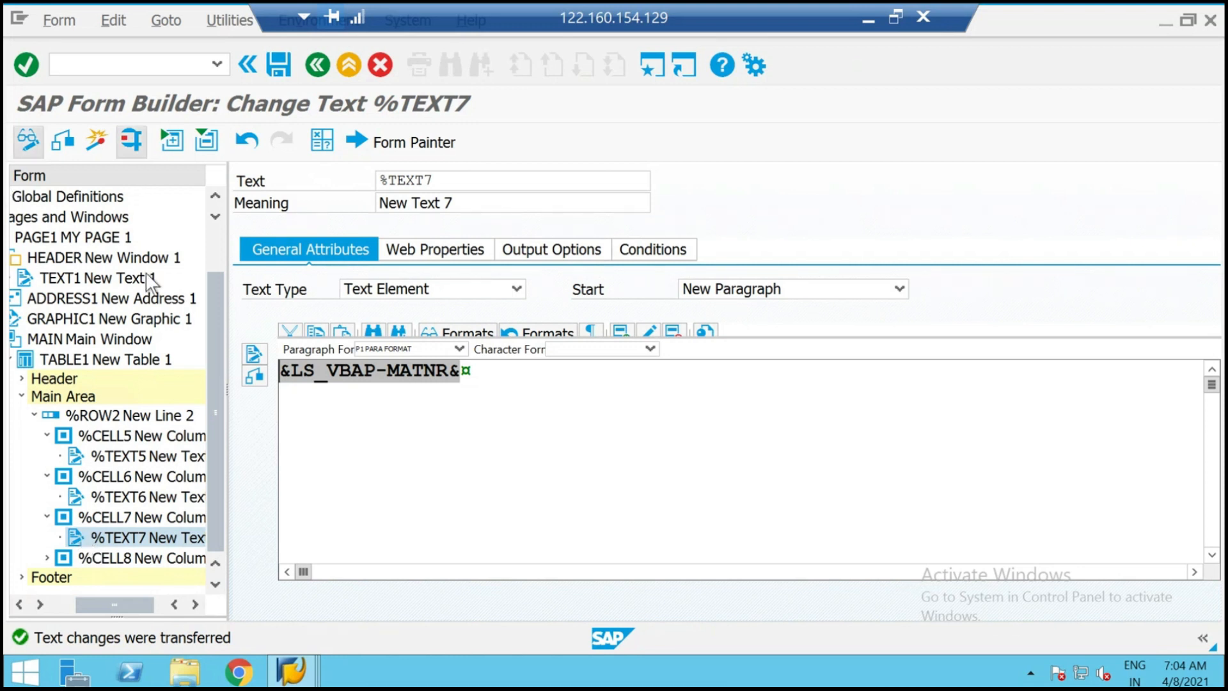
drag(217, 322, 223, 199)
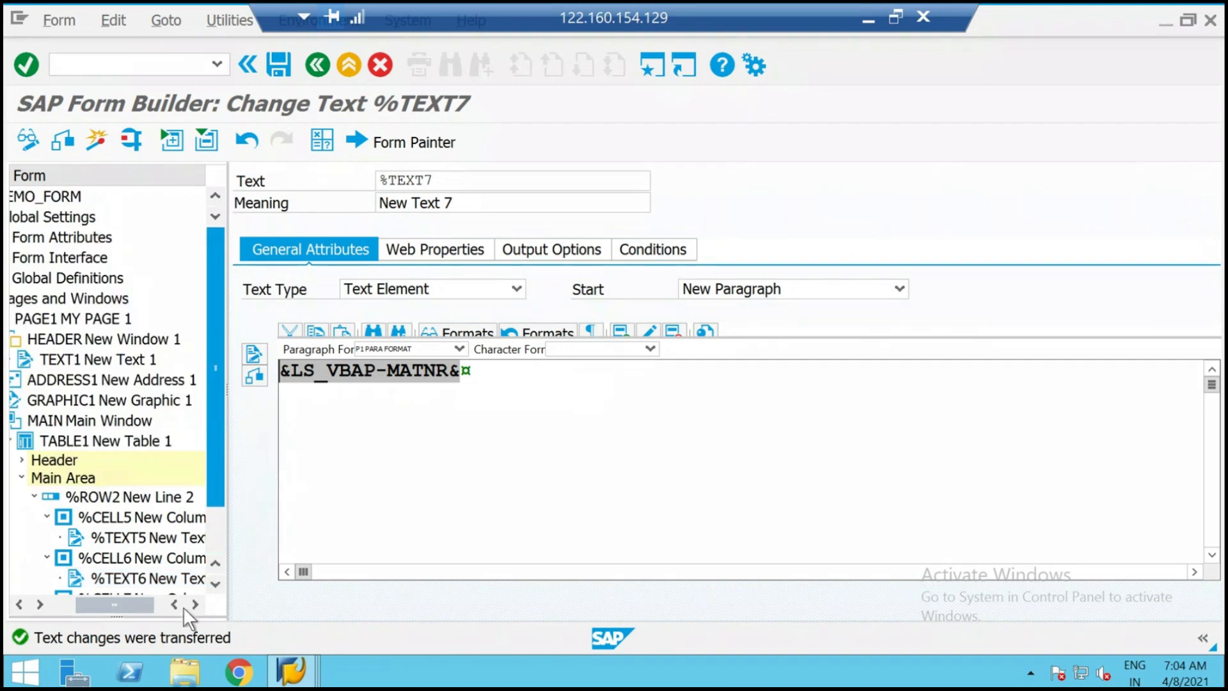
drag(135, 604, 25, 582)
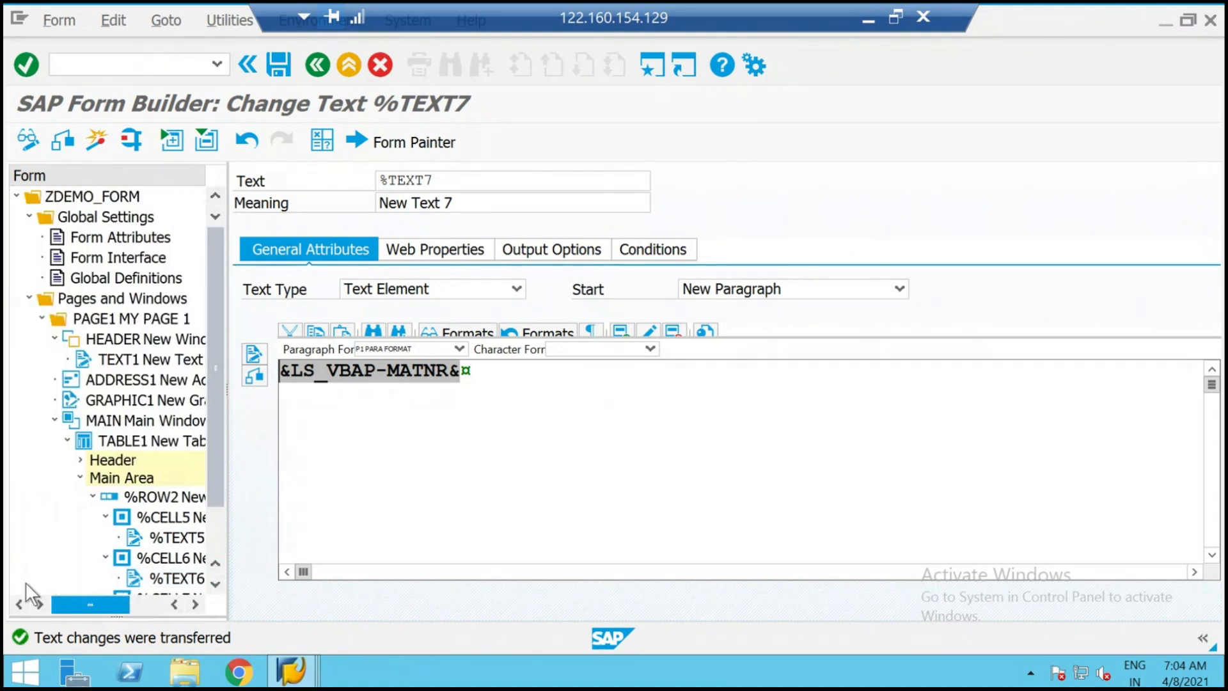
click(527, 249)
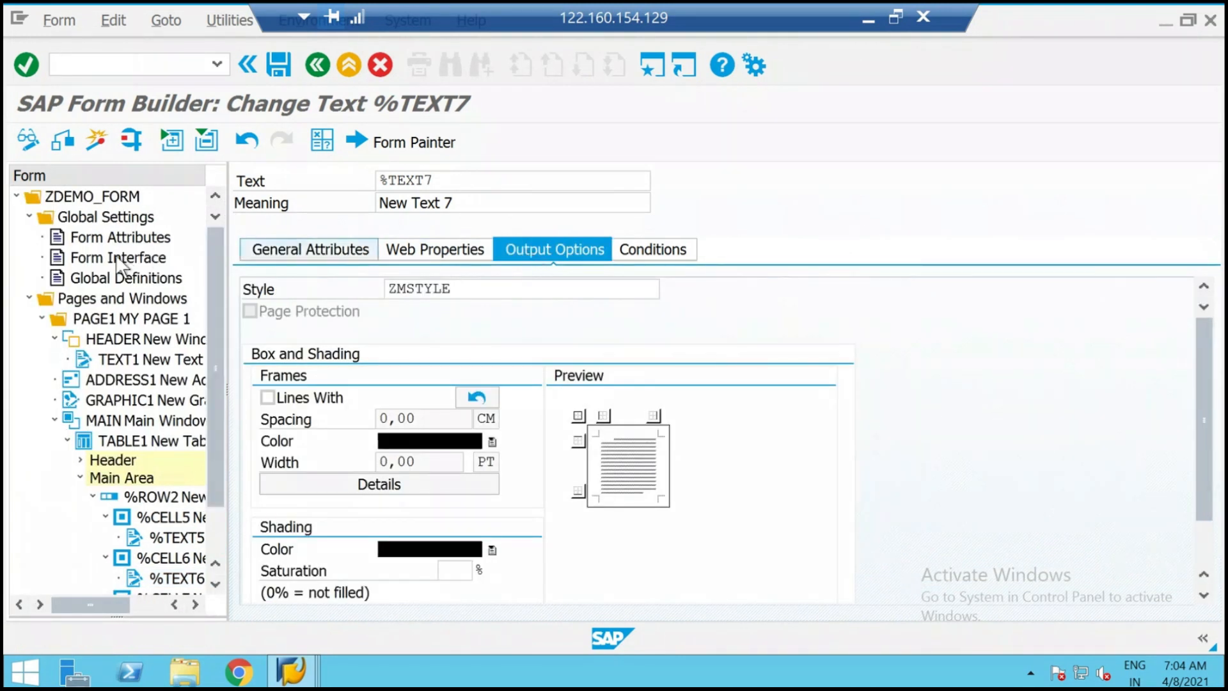
click(129, 221)
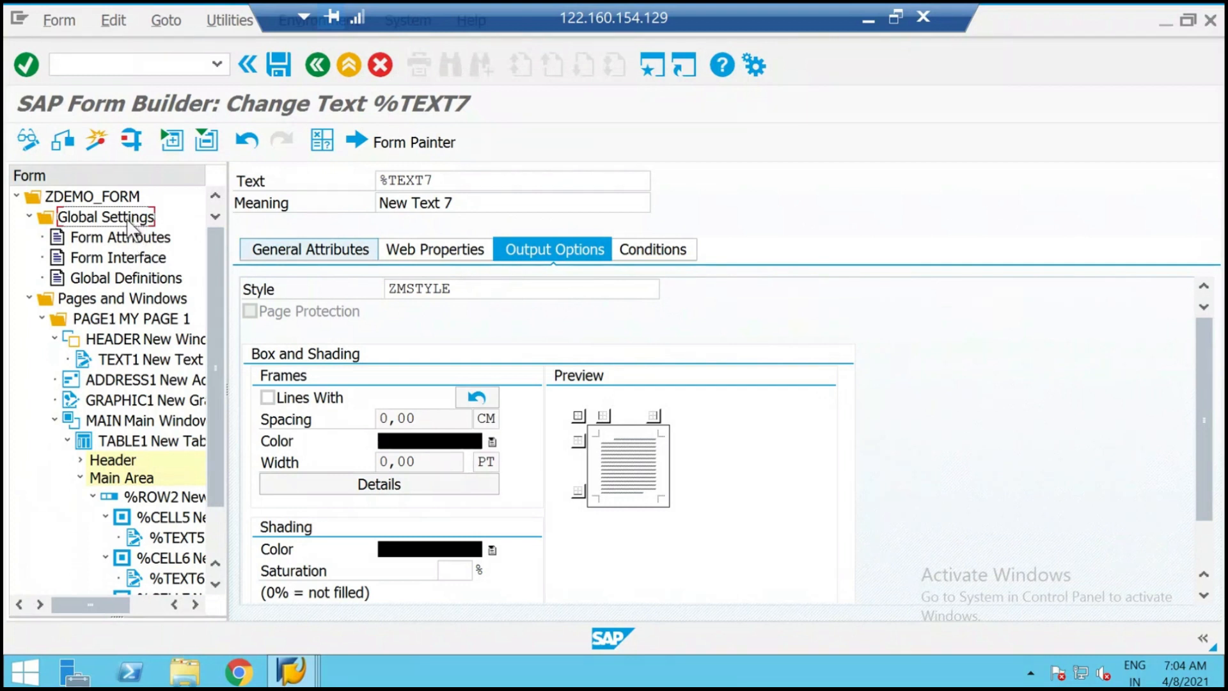
double_click(126, 236)
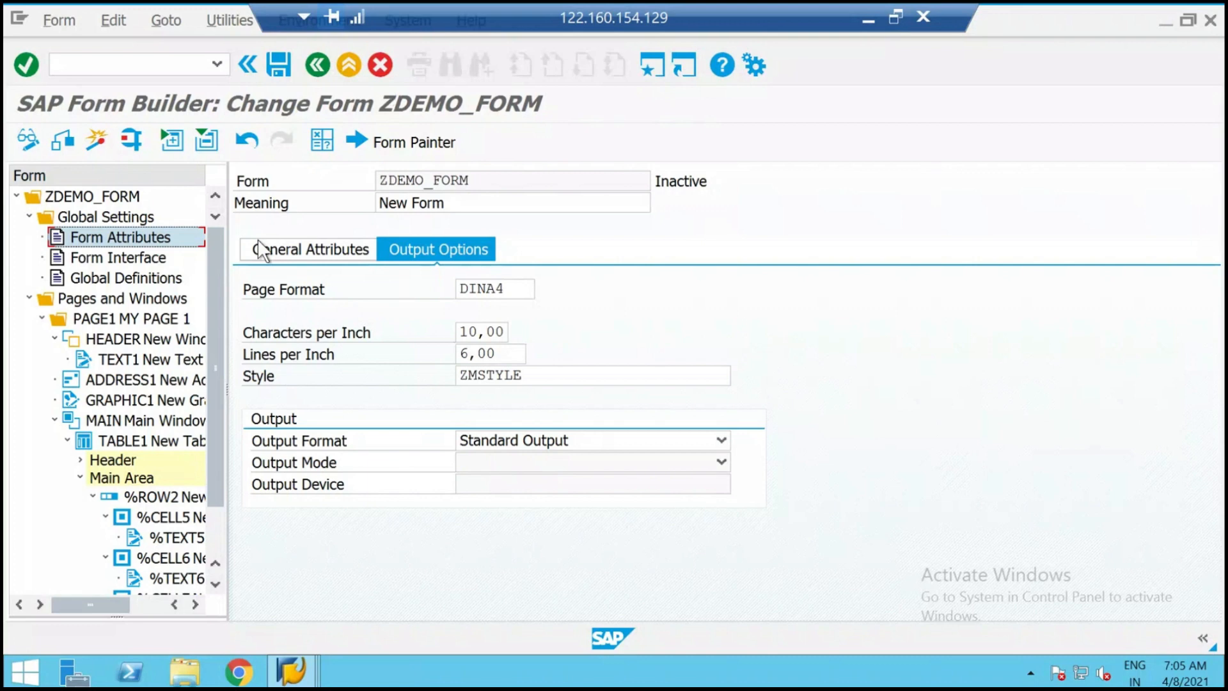
double_click(128, 254)
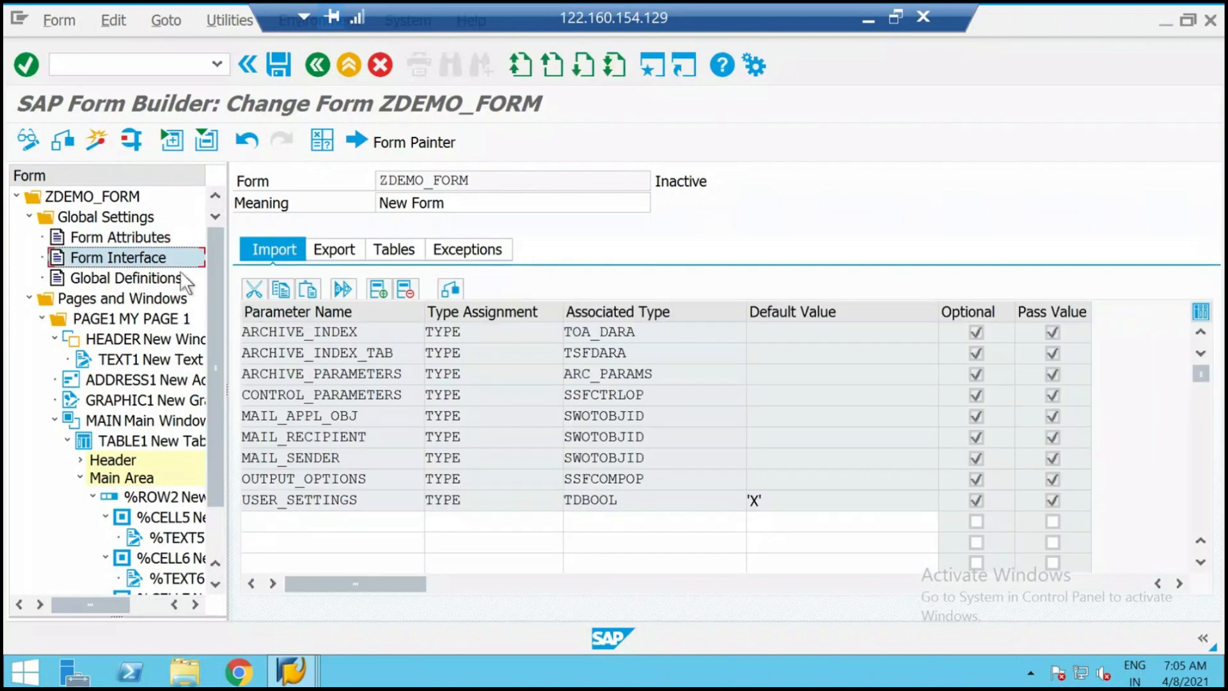
click(408, 254)
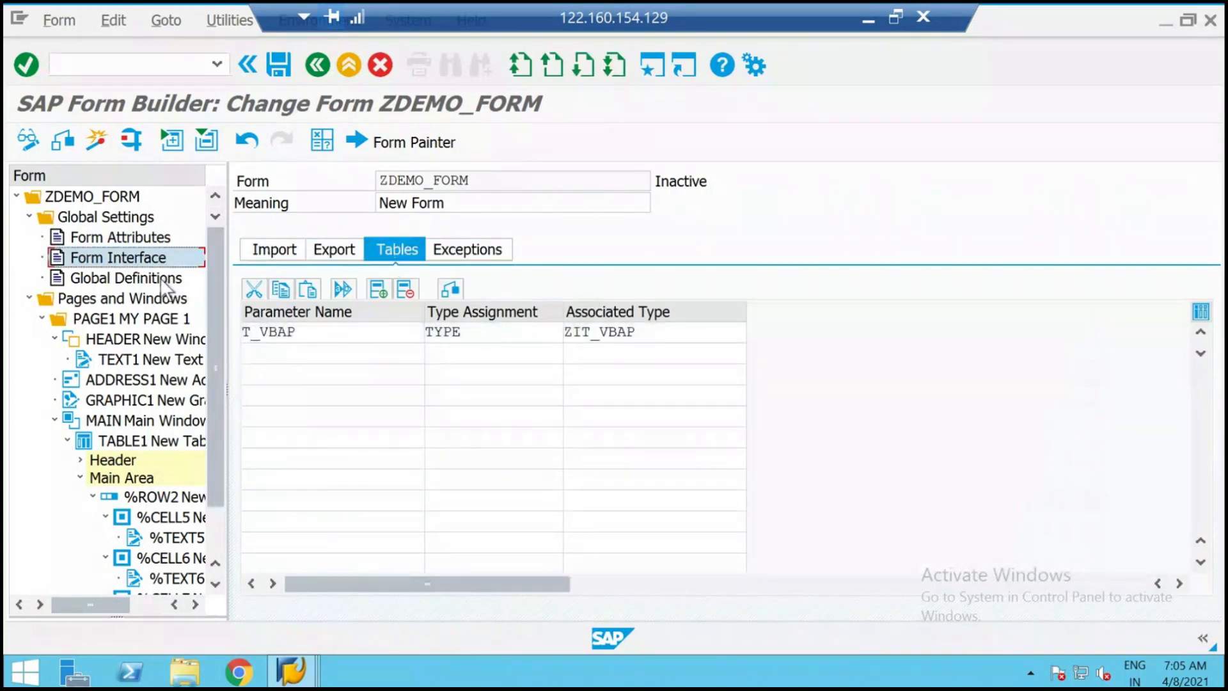
double_click(160, 278)
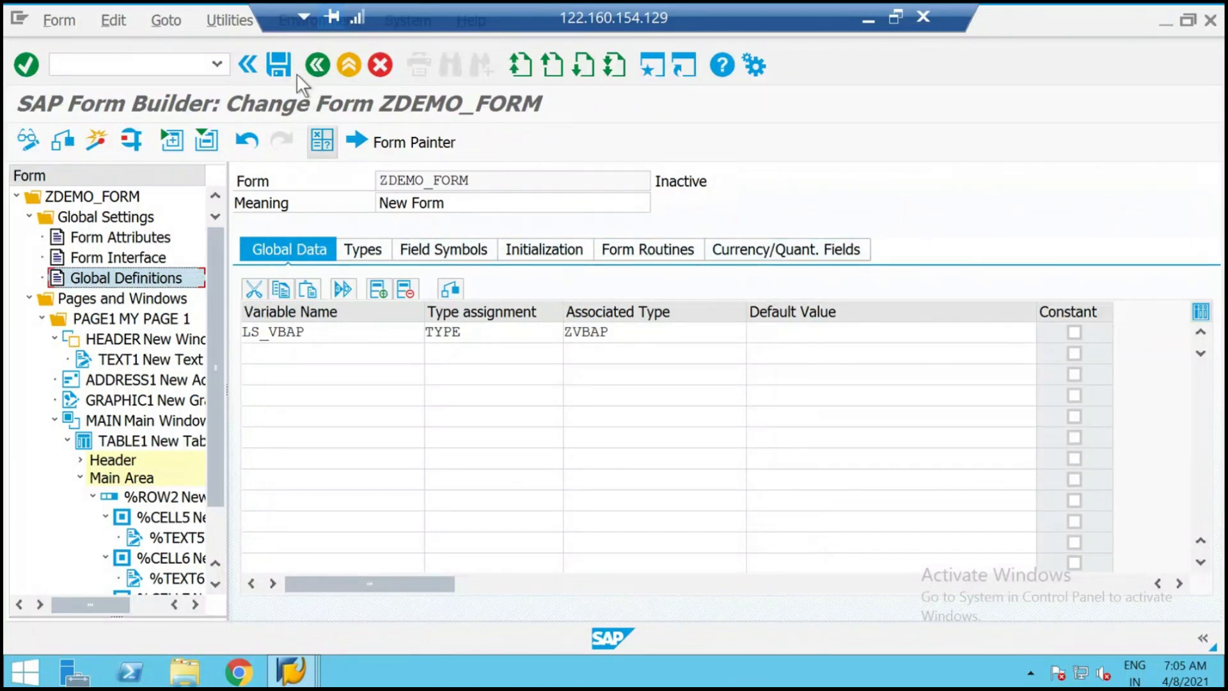
Save the form ZDEMO_FORM, check it and activate it.
click(280, 60)
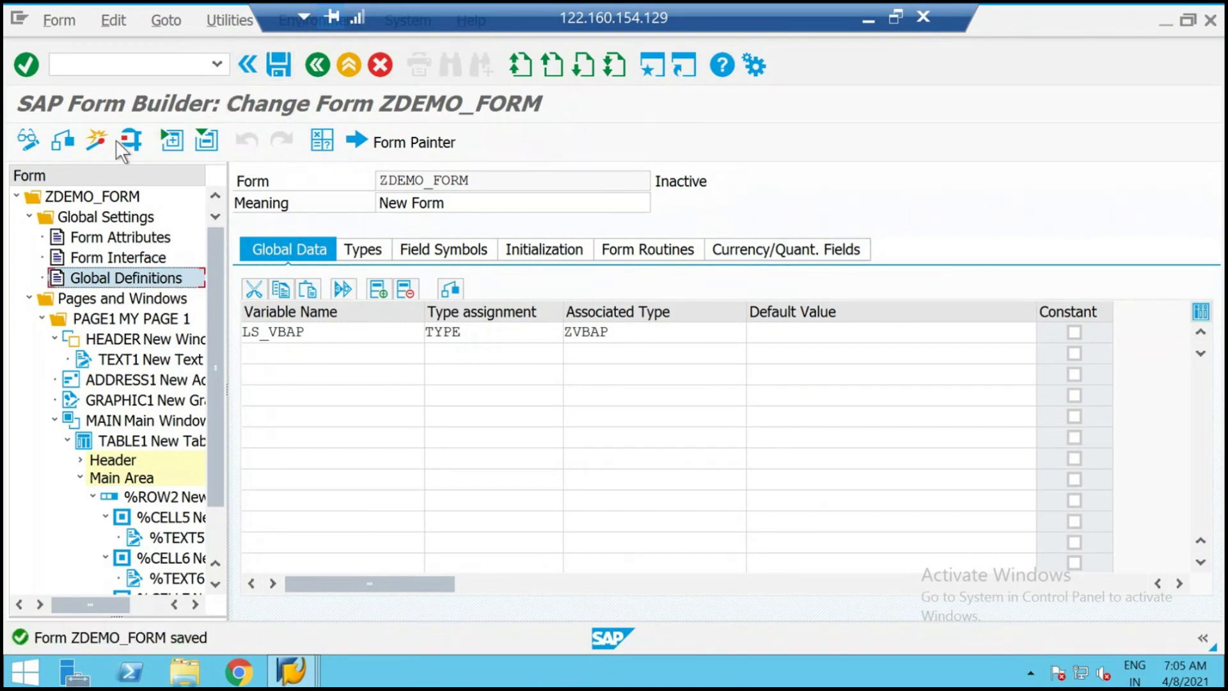
click(69, 144)
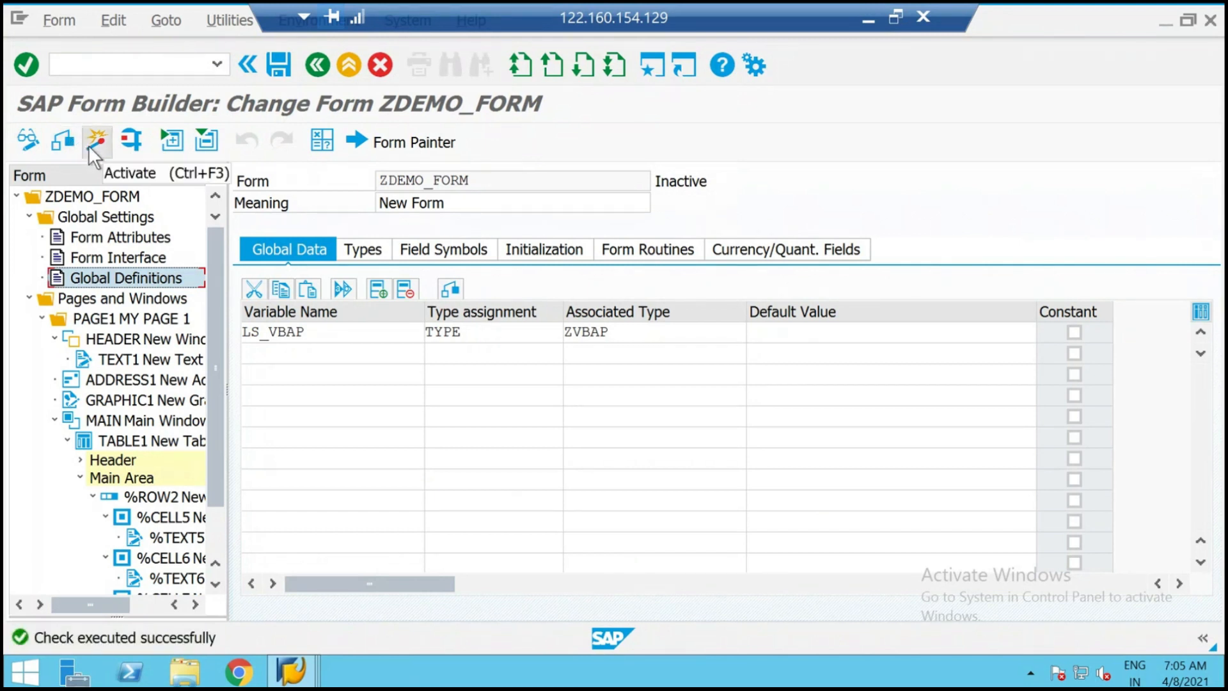
click(90, 144)
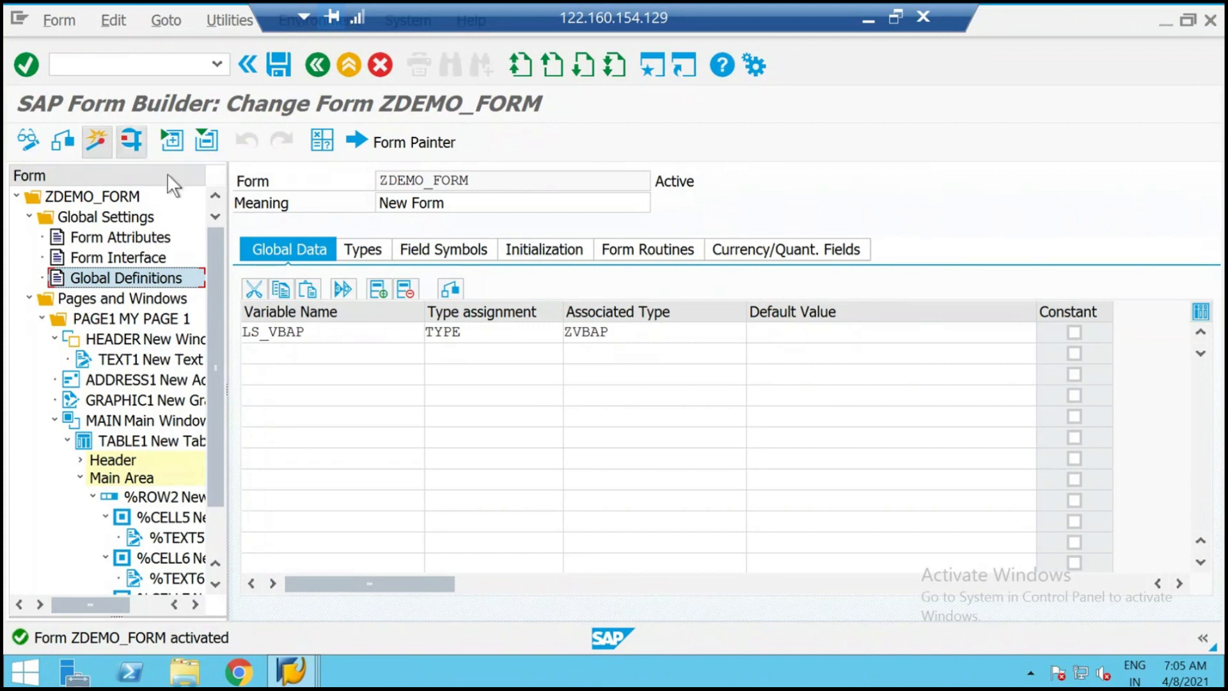
drag(460, 179, 390, 179)
click(487, 183)
drag(488, 183, 379, 181)
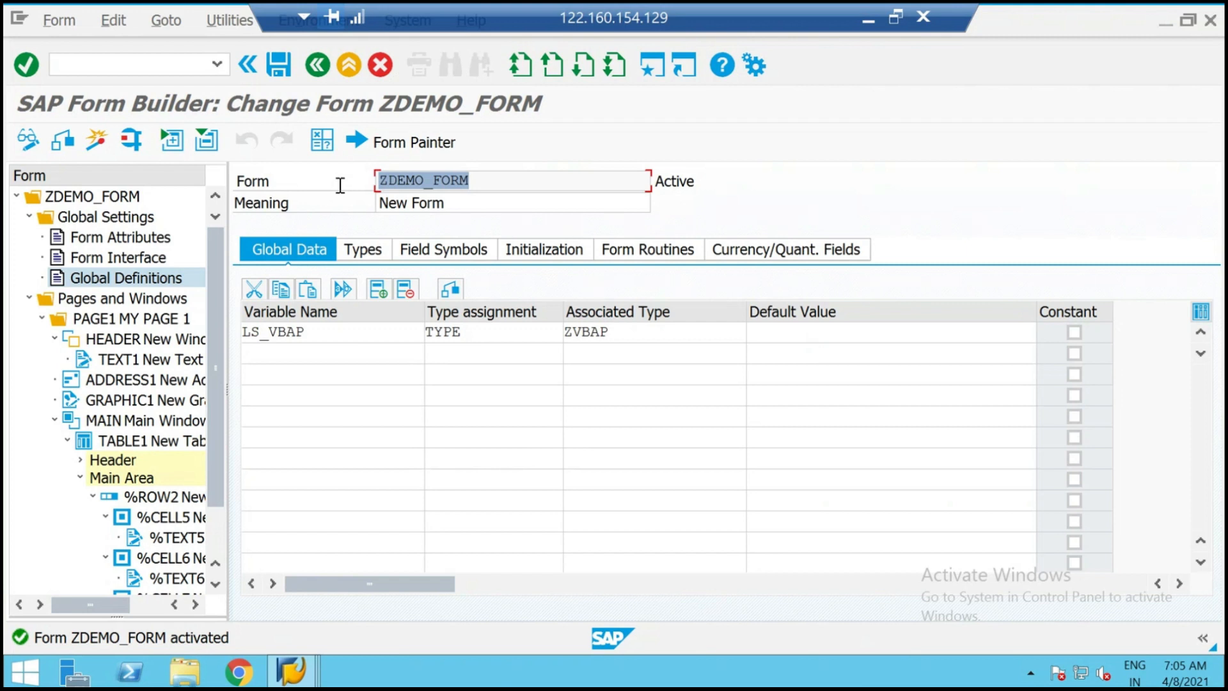
Open transaction SE38 in a new session and start creating the program ZCALL_SFS.
click(164, 67)
text(/OSE38)
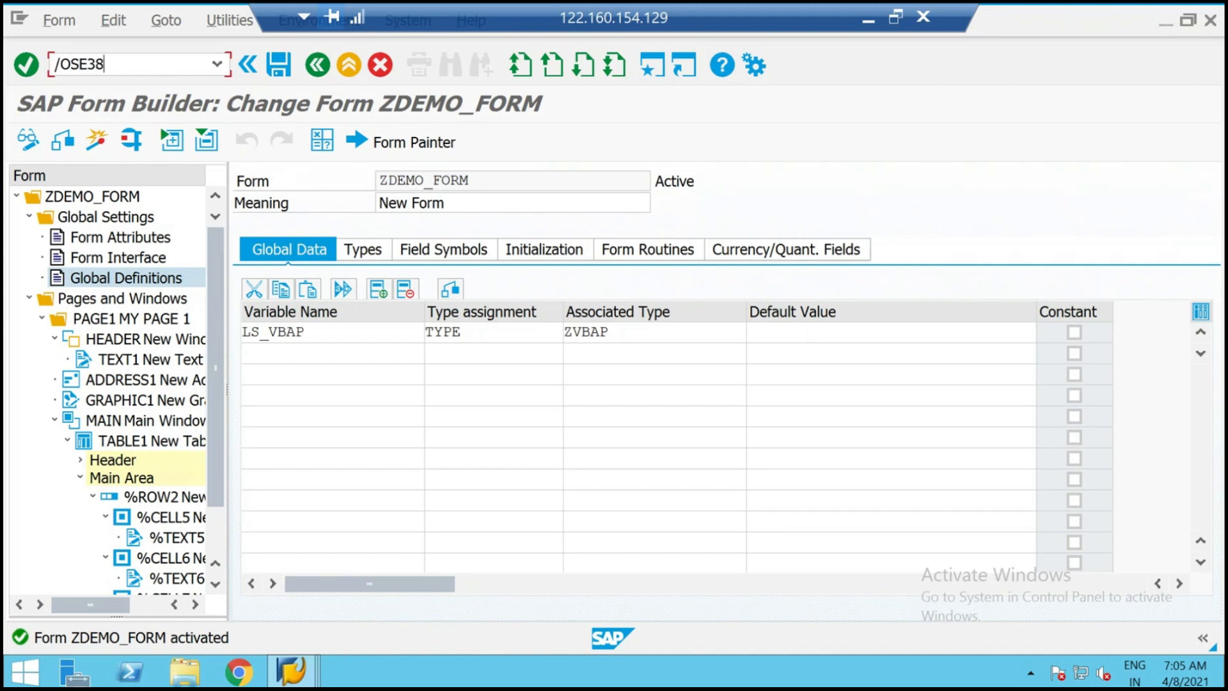
key(Return)
text(ZCALL)
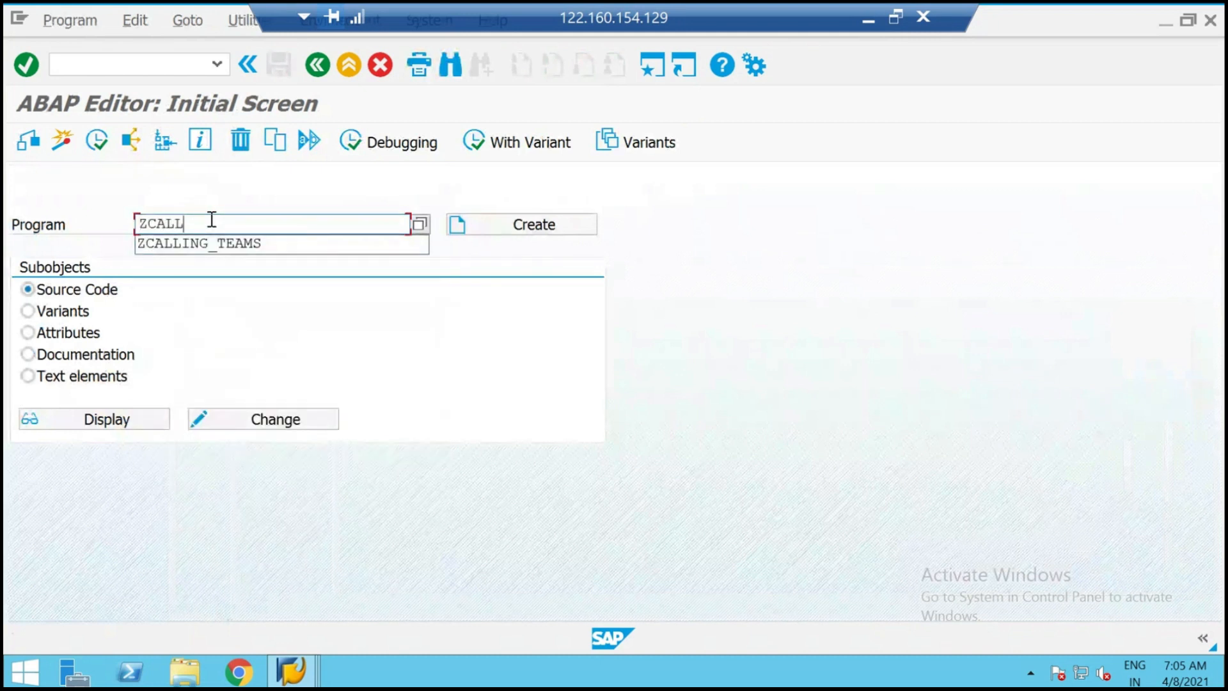
text(_SES)
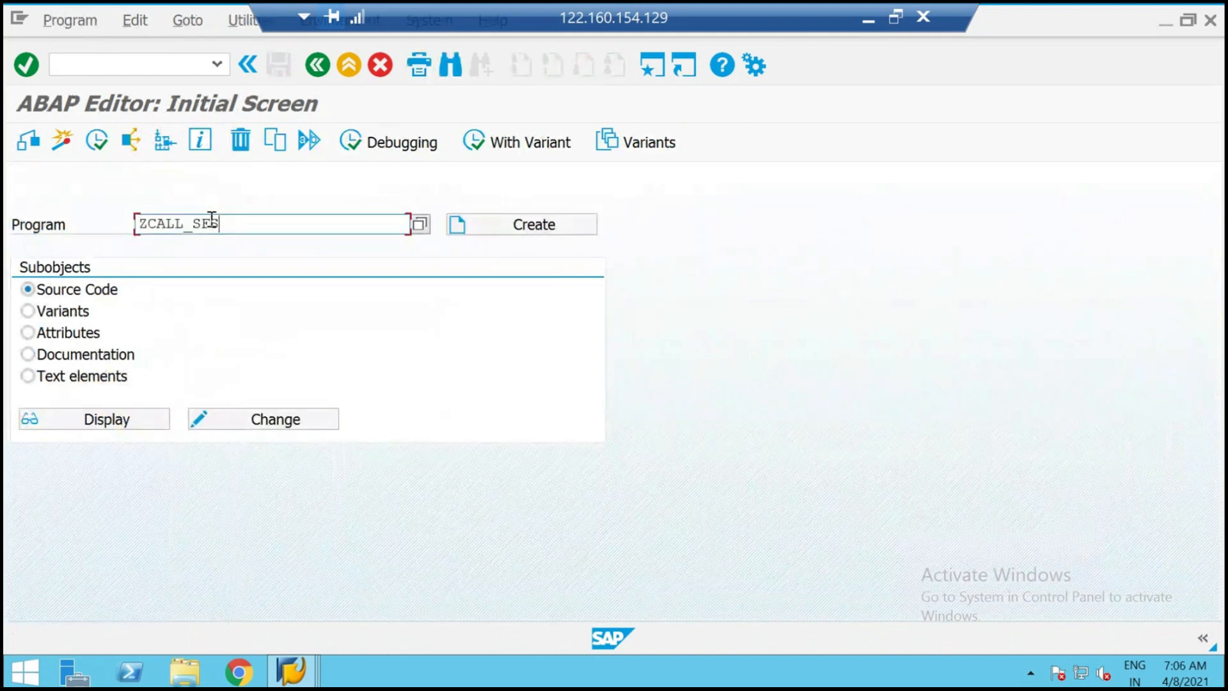
click(557, 220)
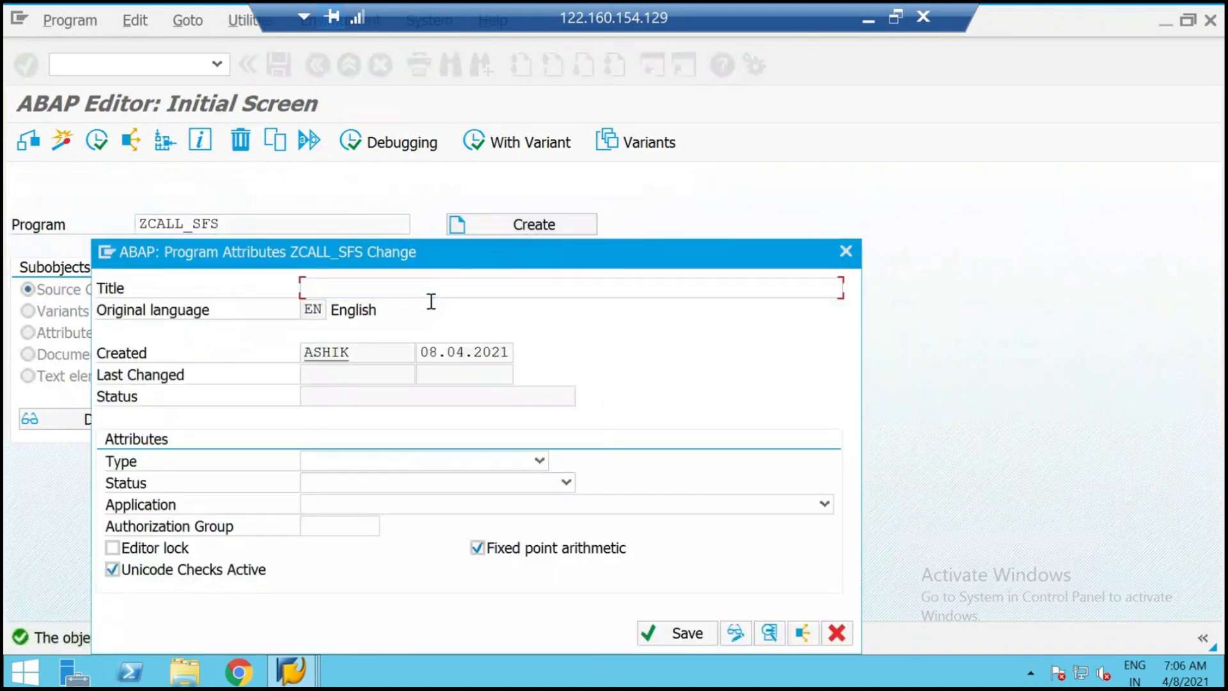
Title the program SMARTFORMS, set its type to Executable program, and save its attributes.
click(416, 291)
text(SMARTFORMS)
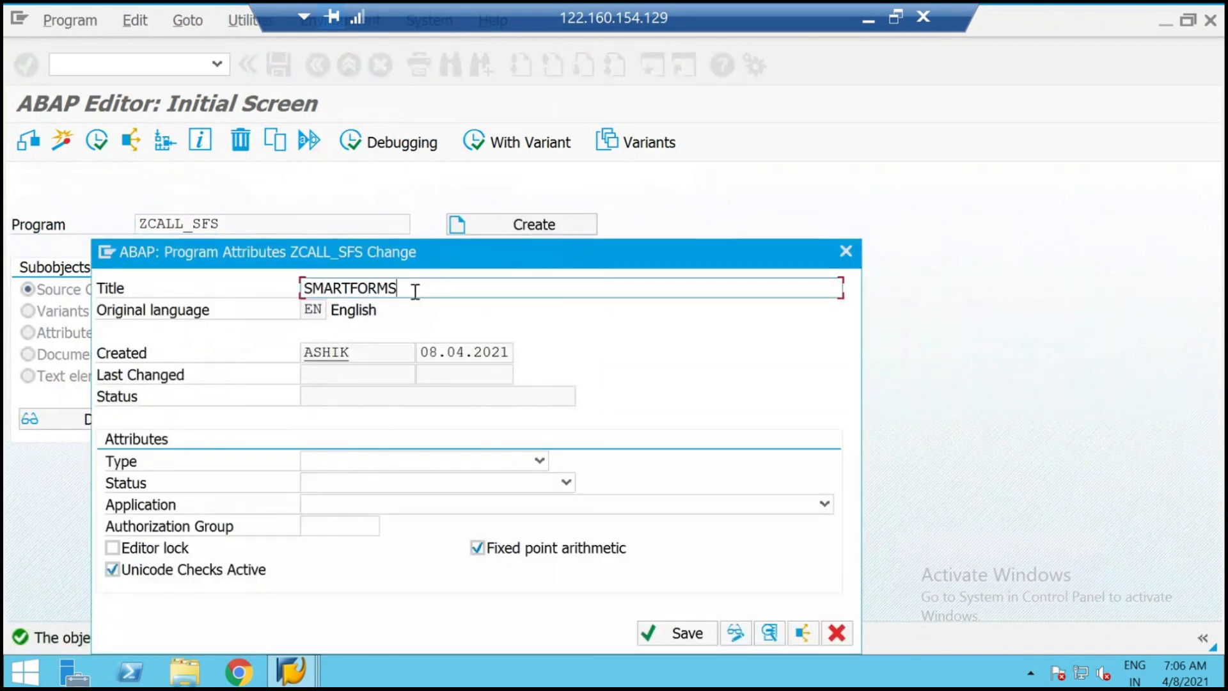
click(478, 460)
click(470, 476)
click(653, 632)
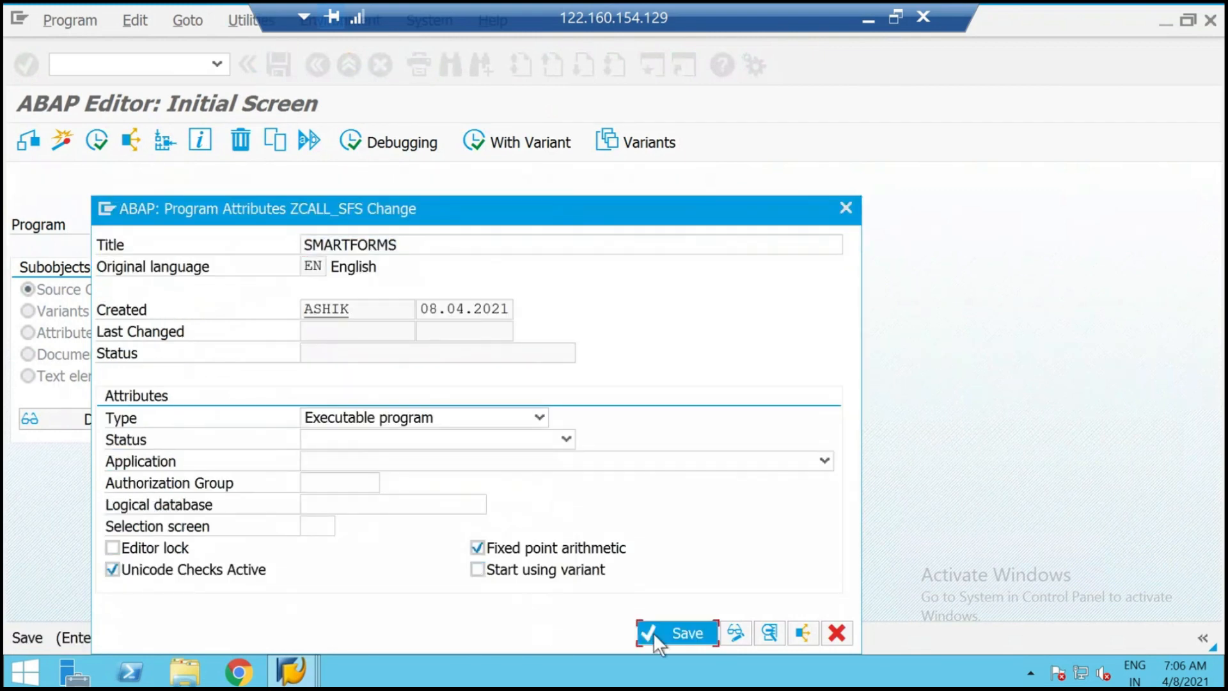
click(458, 498)
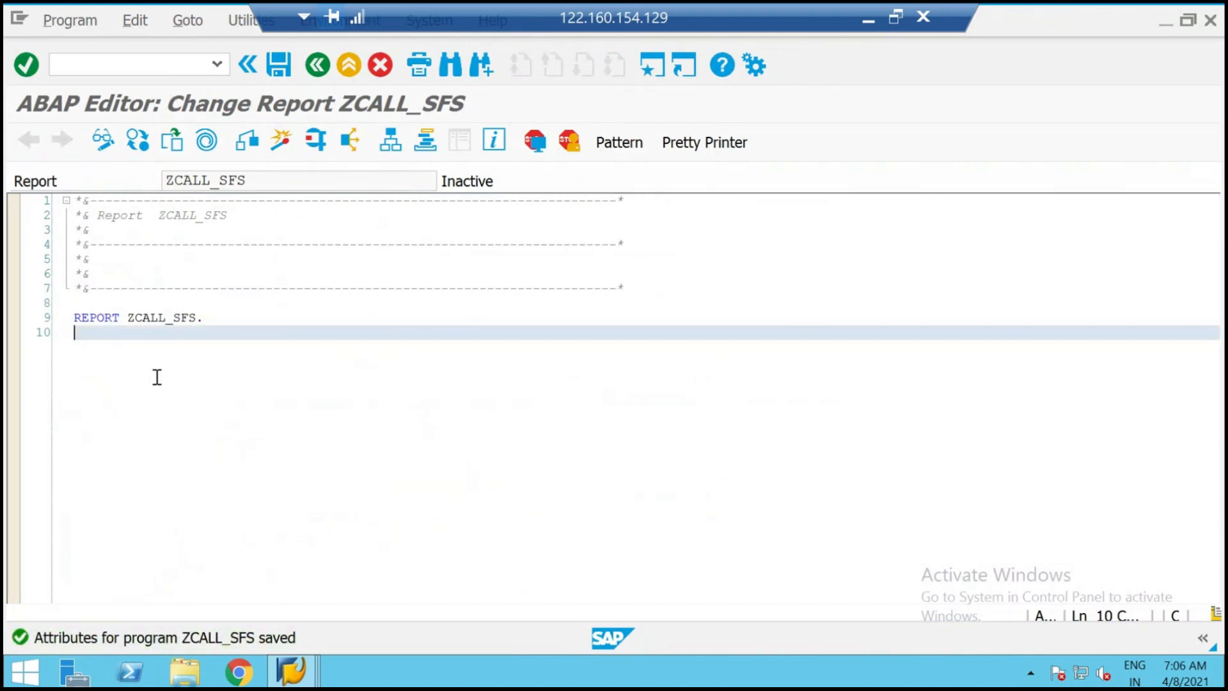
Declare the internal table LT_VBAP with type ZIT_VBAP in a DATA statement below the REPORT line.
key(Return)
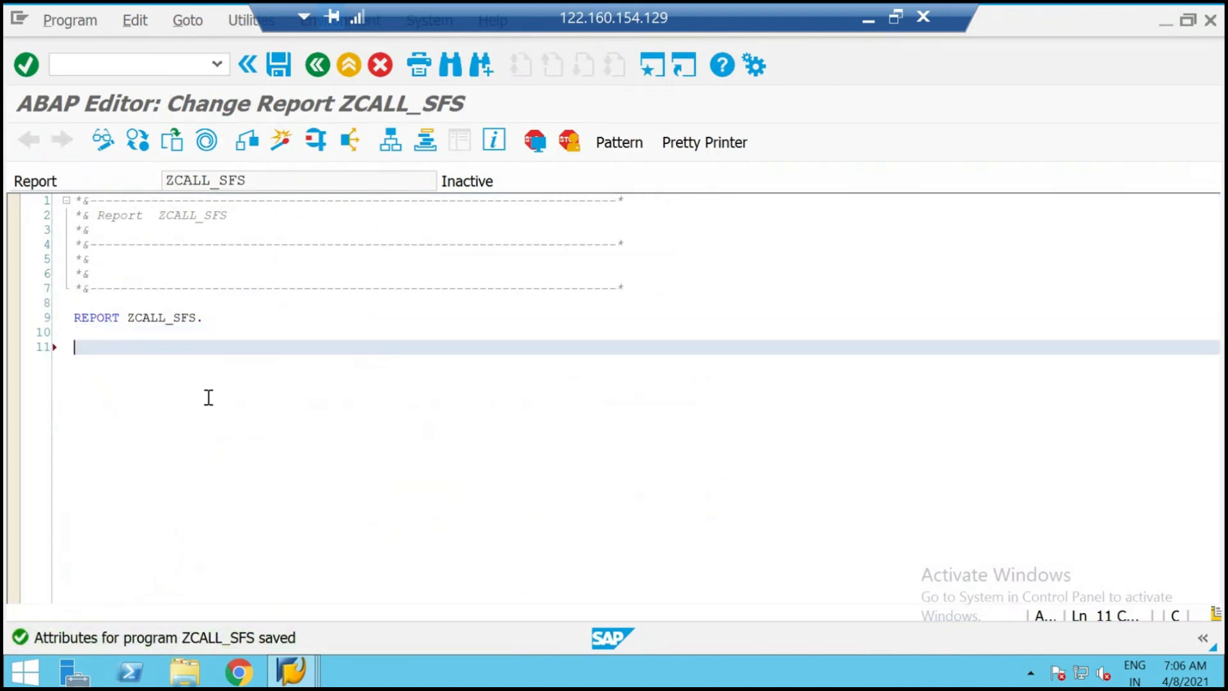
text(DATA)
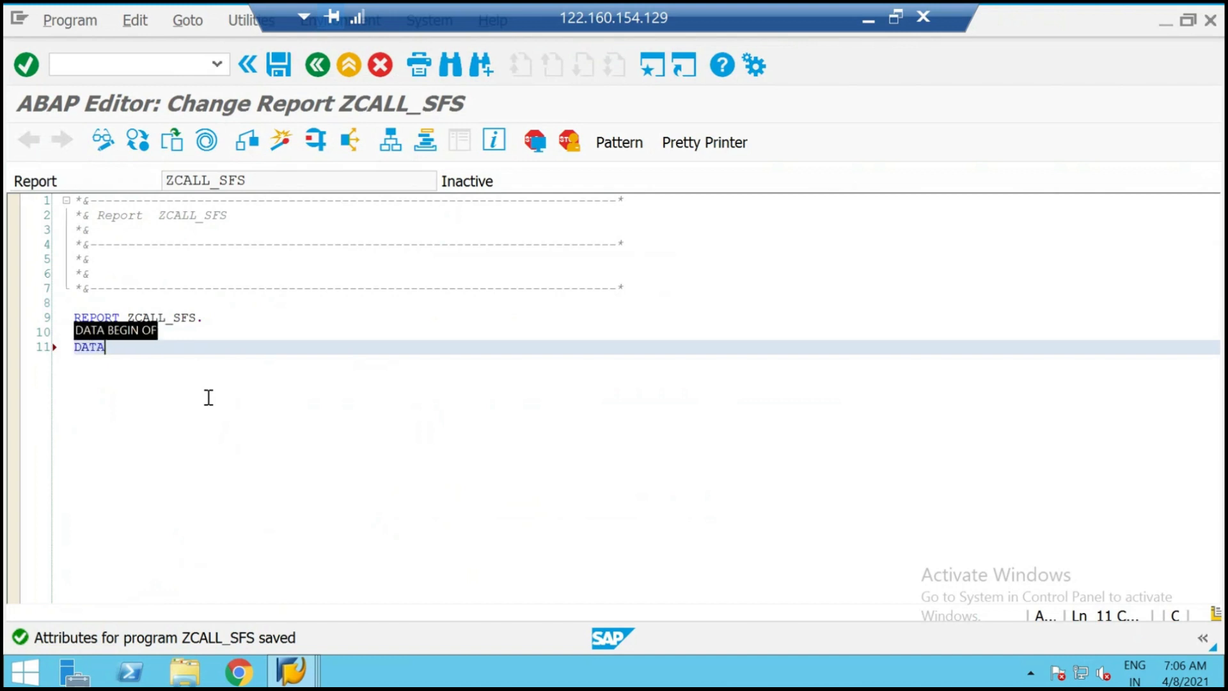
text(: L)
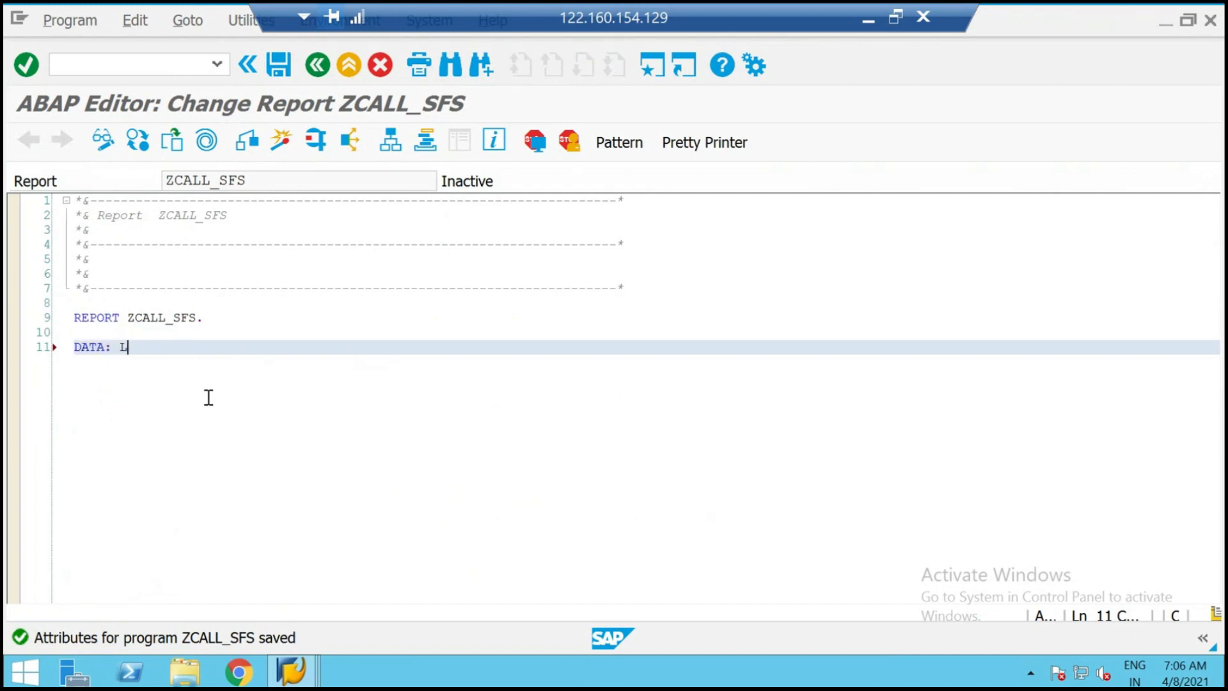
text(T_VBAP TY)
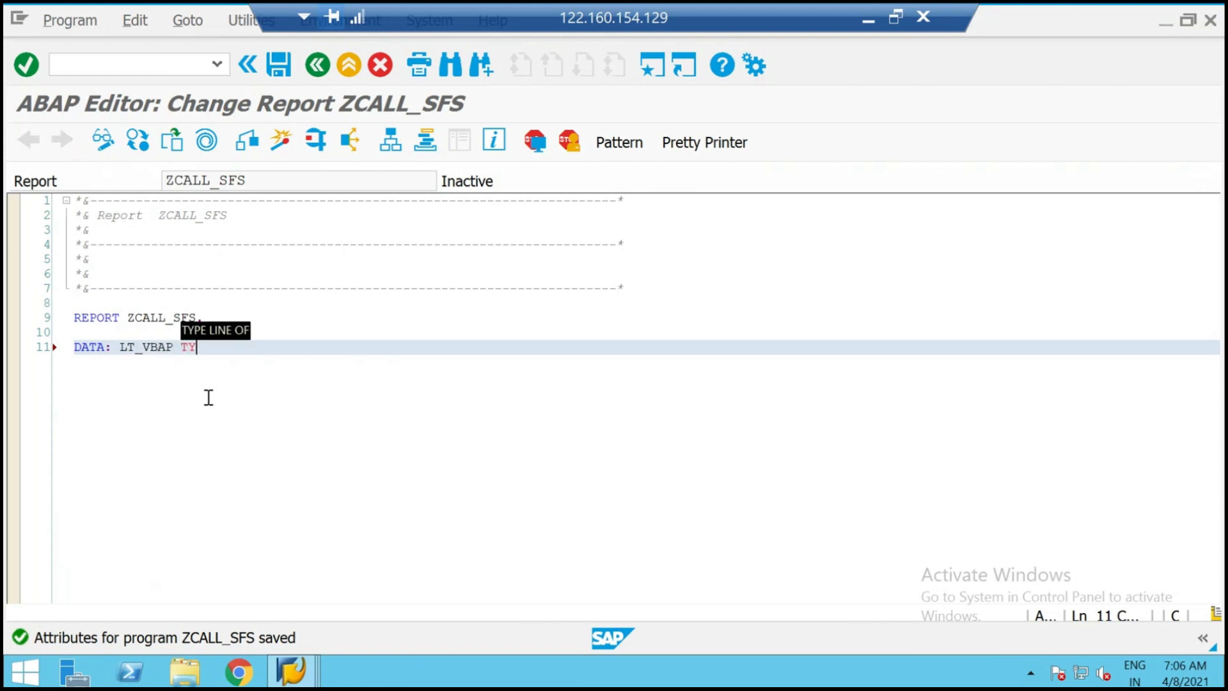
text(PE ZIT_VBAP.)
key(Return)
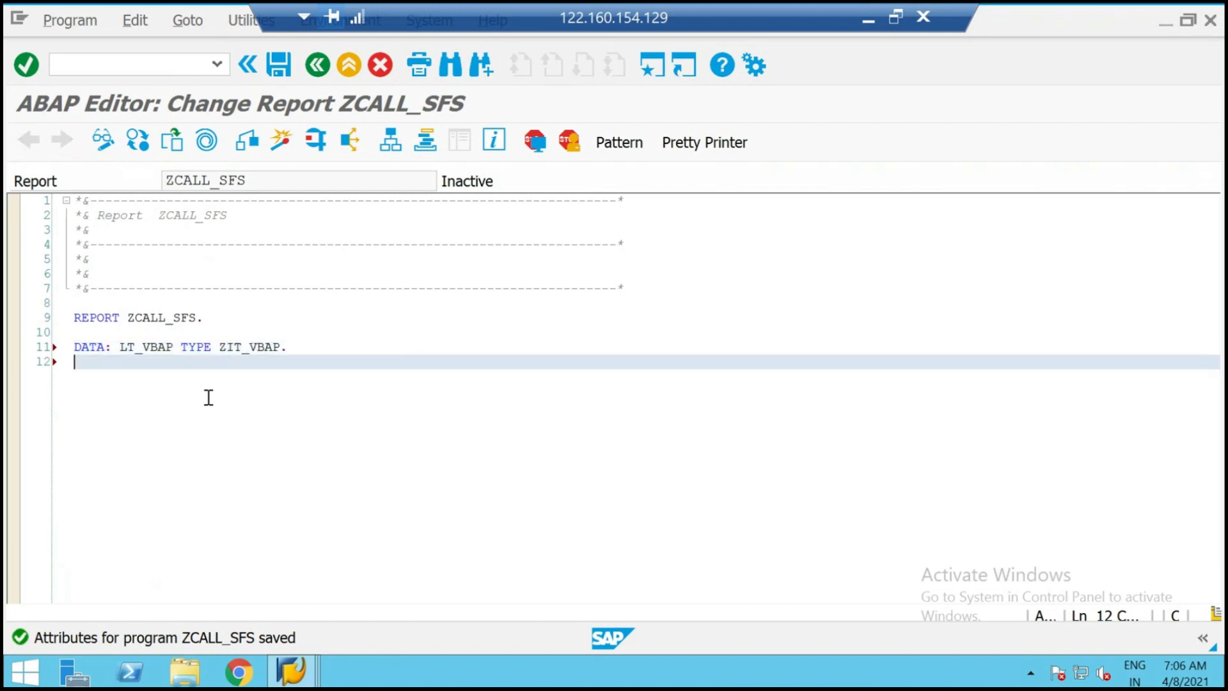
Add a PARAMETERS statement defining P_VBELN with type VBAP-VBELN below the data declaration.
key(Return)
text(PARAMETERS:)
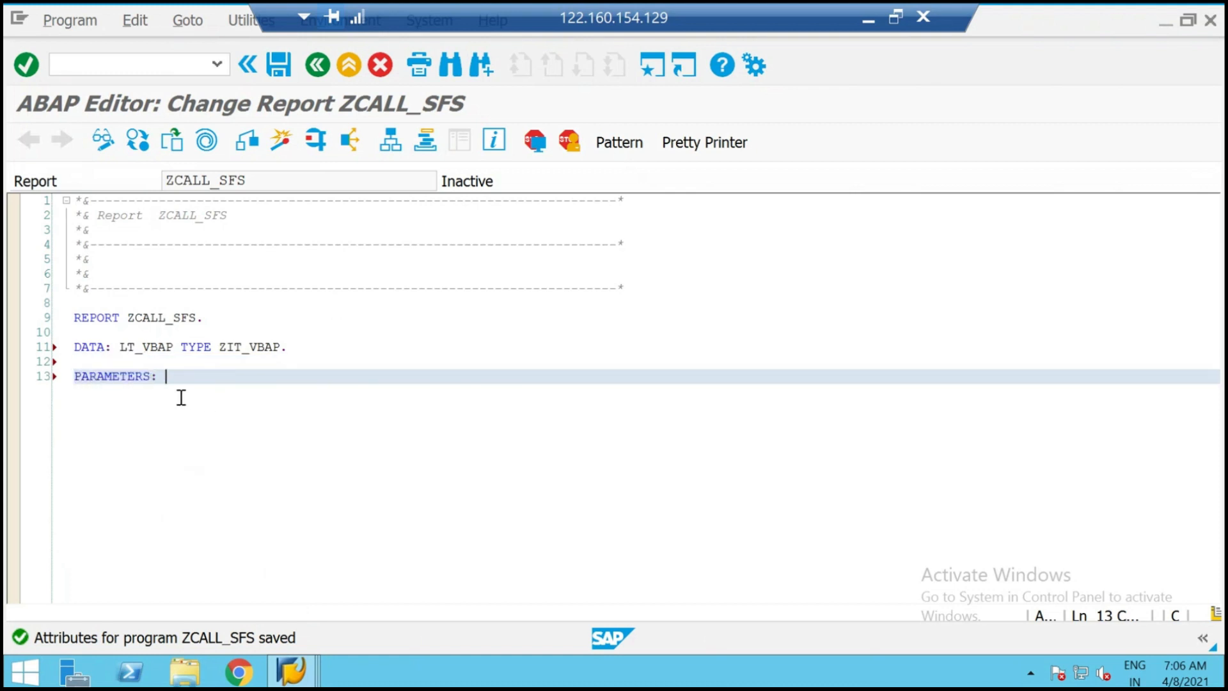
text( P_VBELN TYPE VBAP-VBELN.)
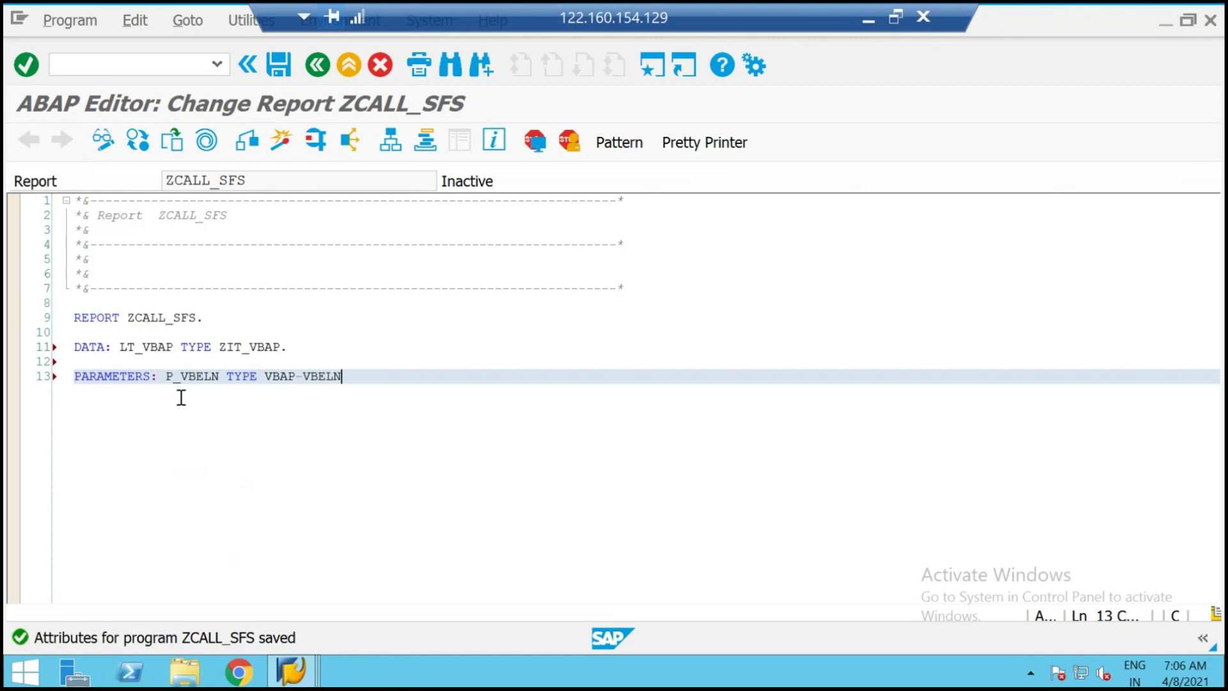
Add the START-OF-SELECTION event below the parameter, leaving an empty line after it.
key(Return)
key(Return)
text(STATIC)
key(BackSpace)
key(BackSpace)
key(BackSpace)
text(R)
key(Tab)
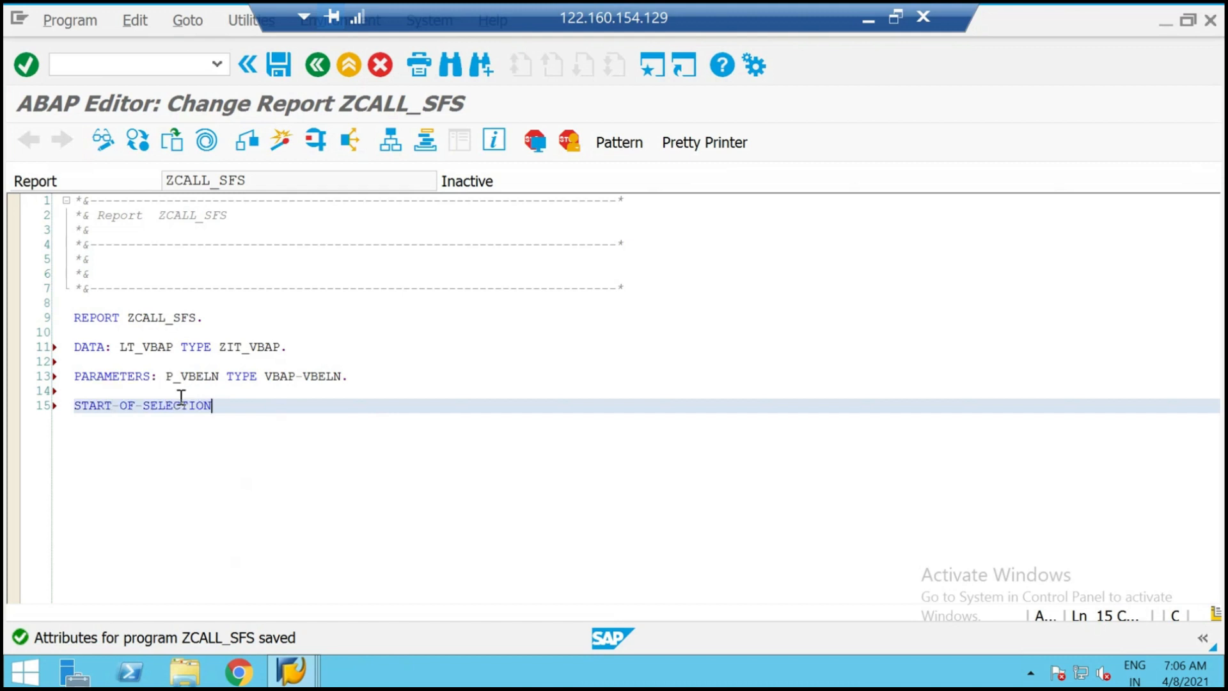
text(.)
key(Return)
key(Return)
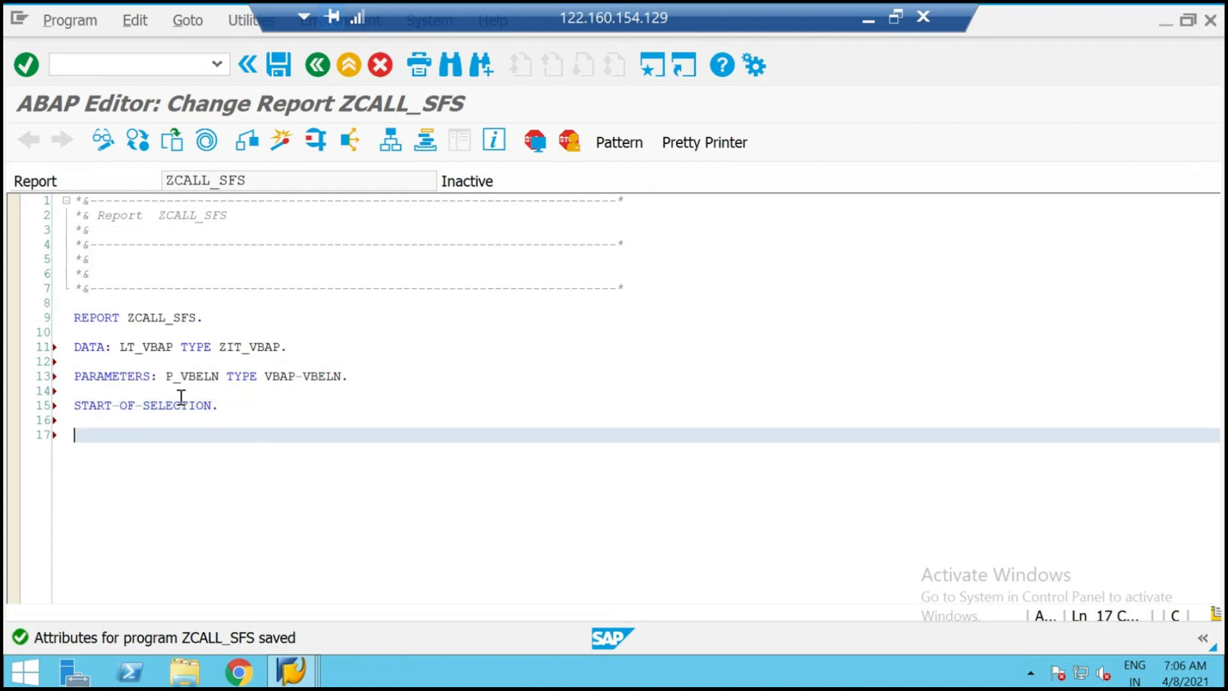
Begin a SELECT statement under START-OF-SELECTION with the fields VBELN, POSNR and MATNR on separate lines.
text(SELE)
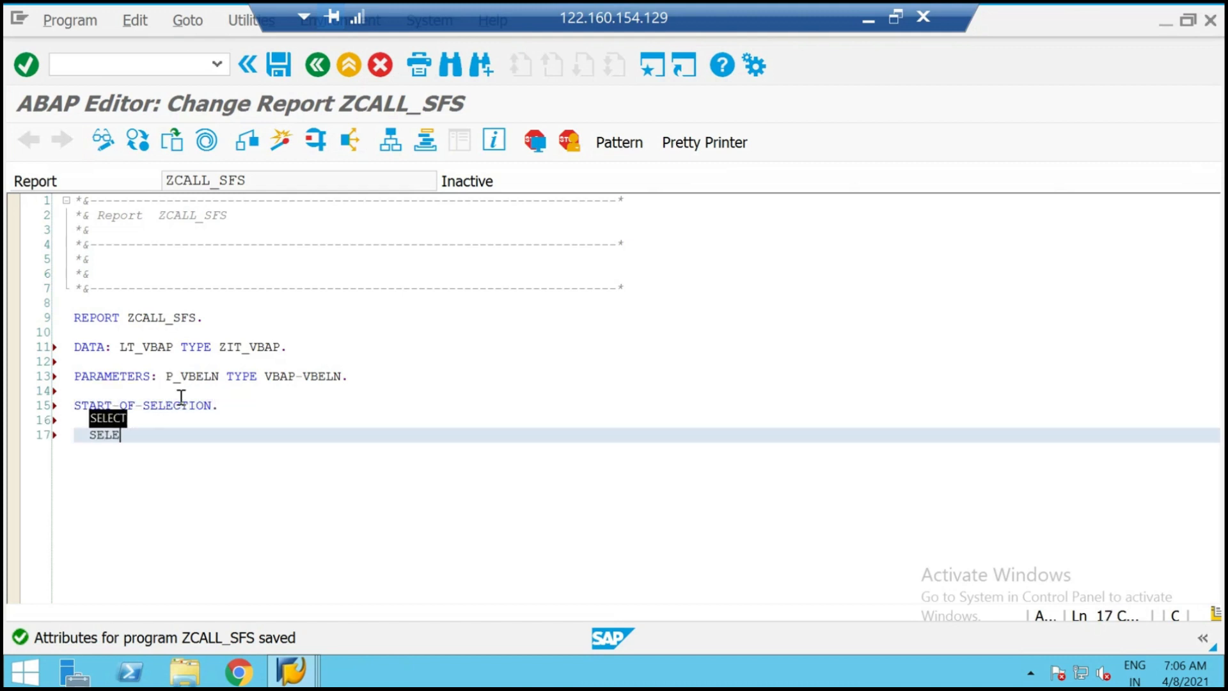
text(CT VBELN)
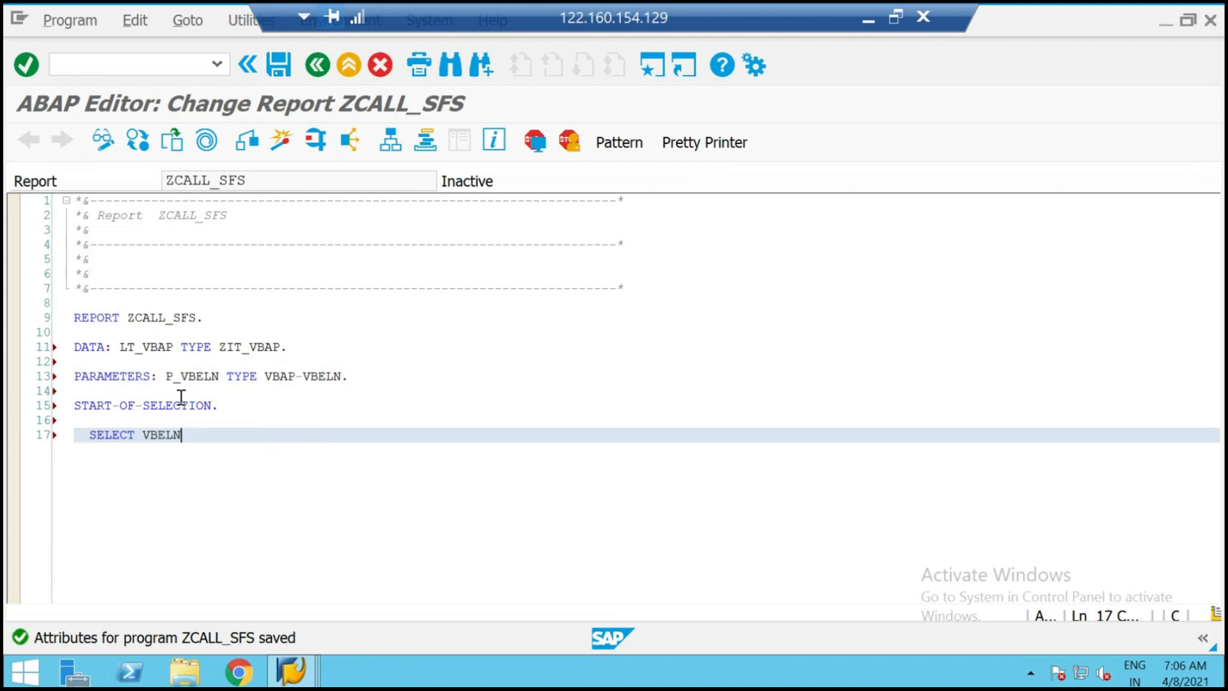
key(Return)
text(POSNR)
key(Return)
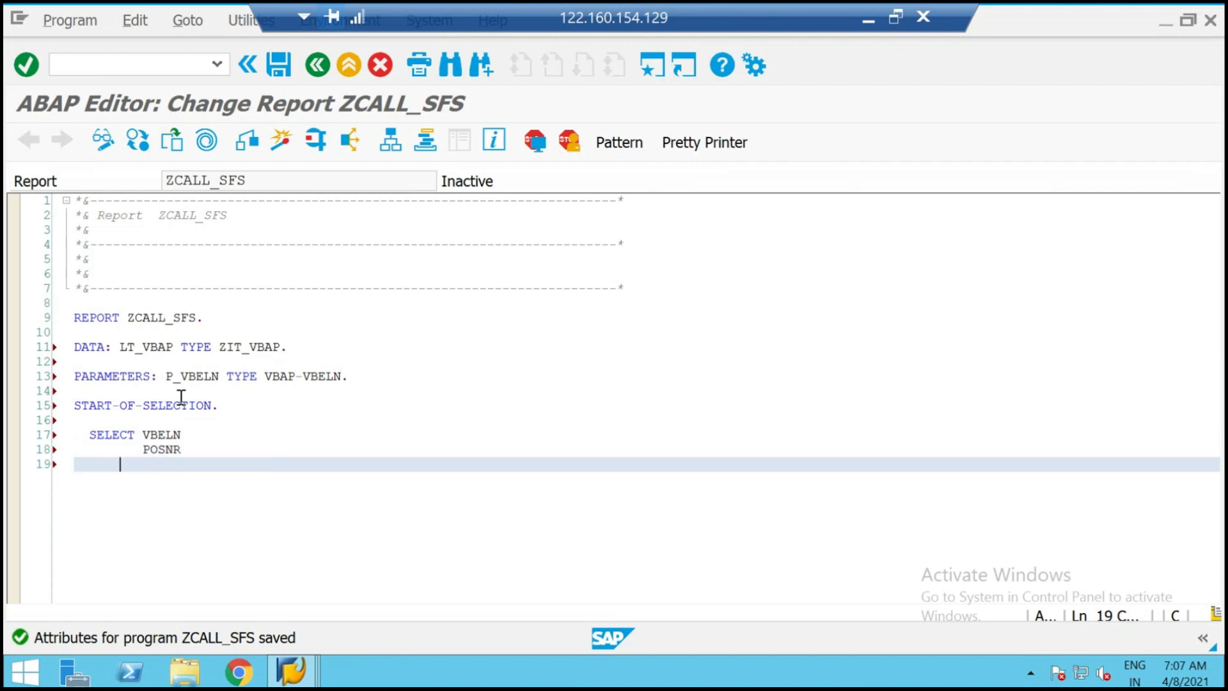
text(MATNR)
key(Return)
Complete the SELECT with FROM VBAP INTO TABLE LT_VBAP WHERE VBELN EQ P_VBELN, and save the program.
text(FROM )
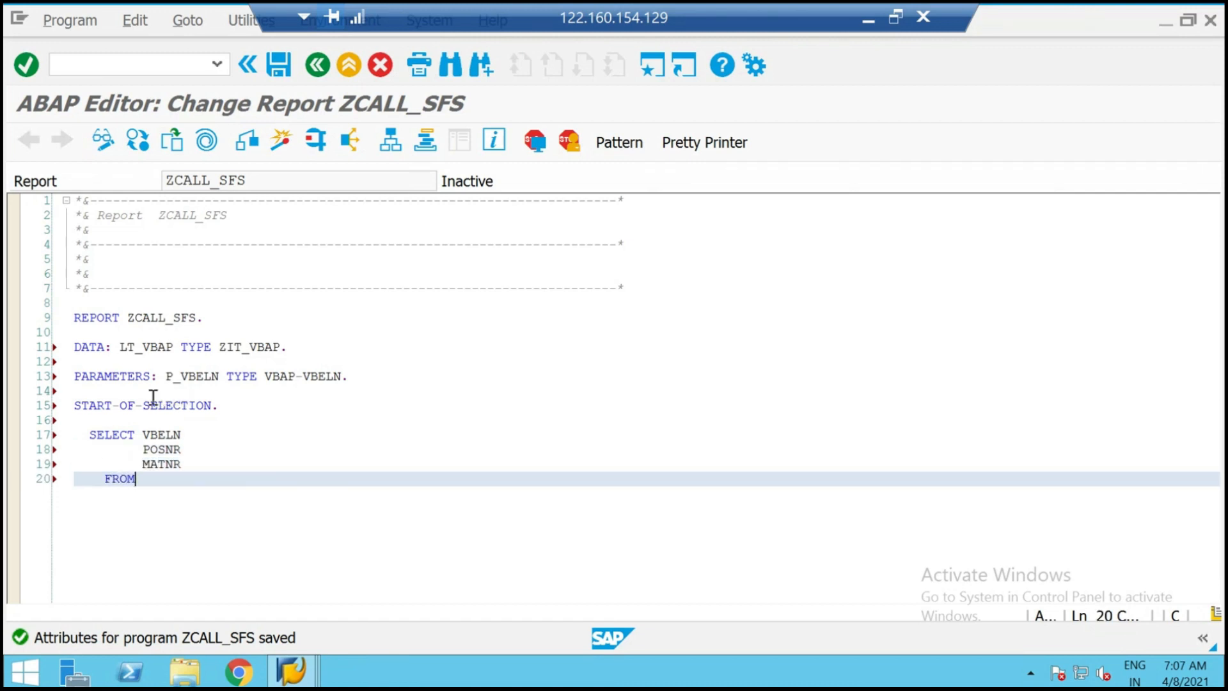
text(VBAP)
key(Return)
text(INTO T)
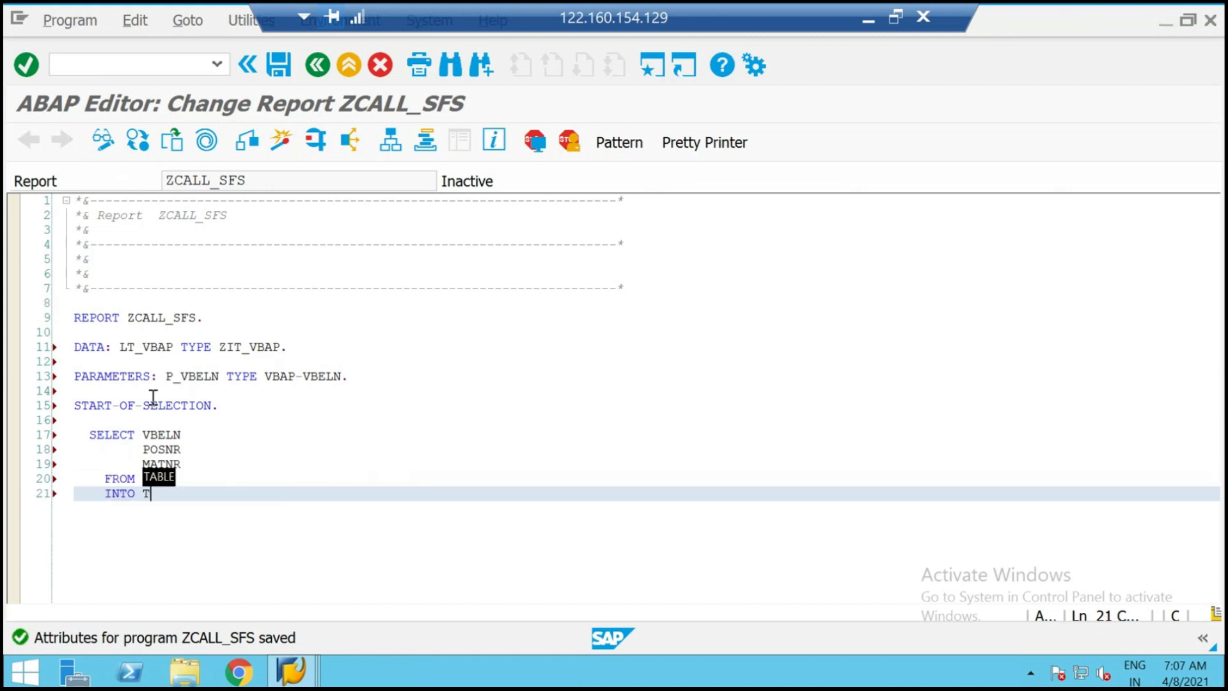
text(ABLE LT_VBAP)
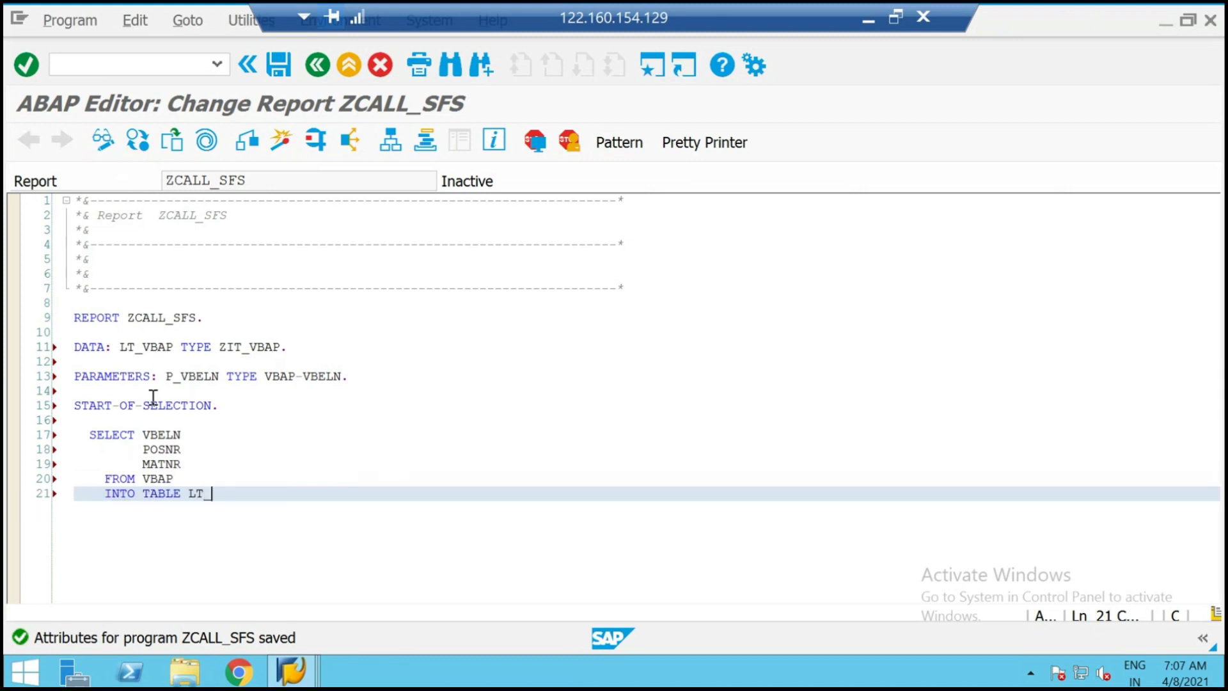
key(Return)
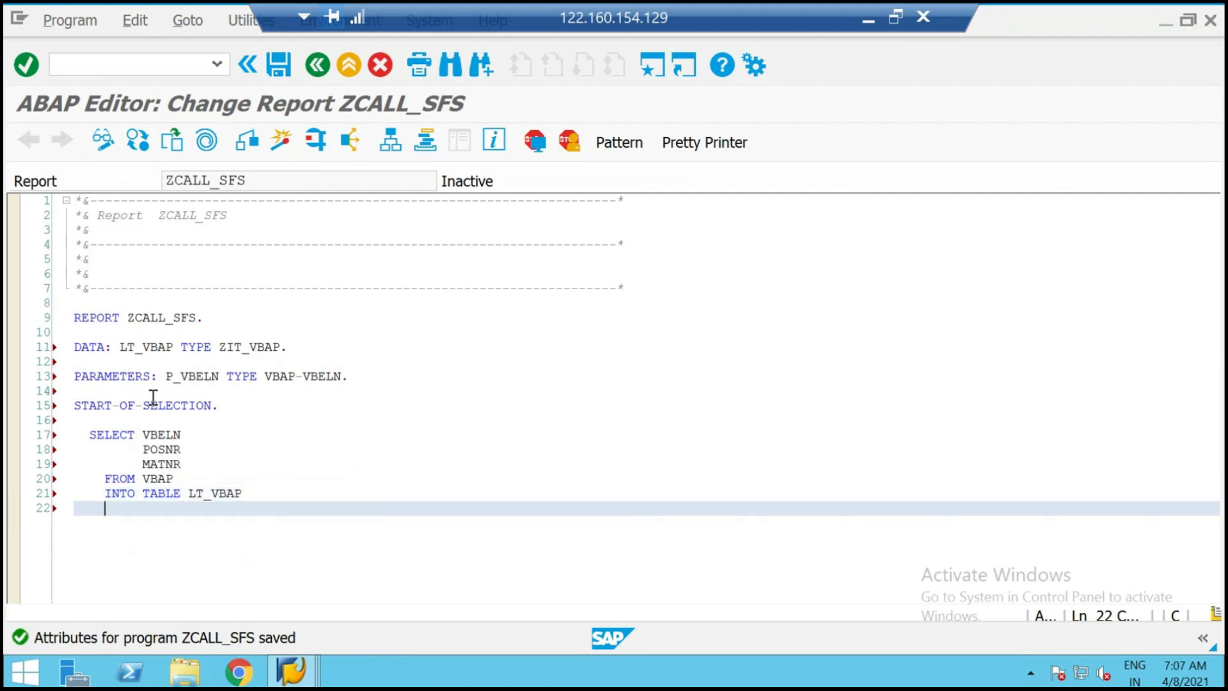
text(WHERE VBELN EQ )
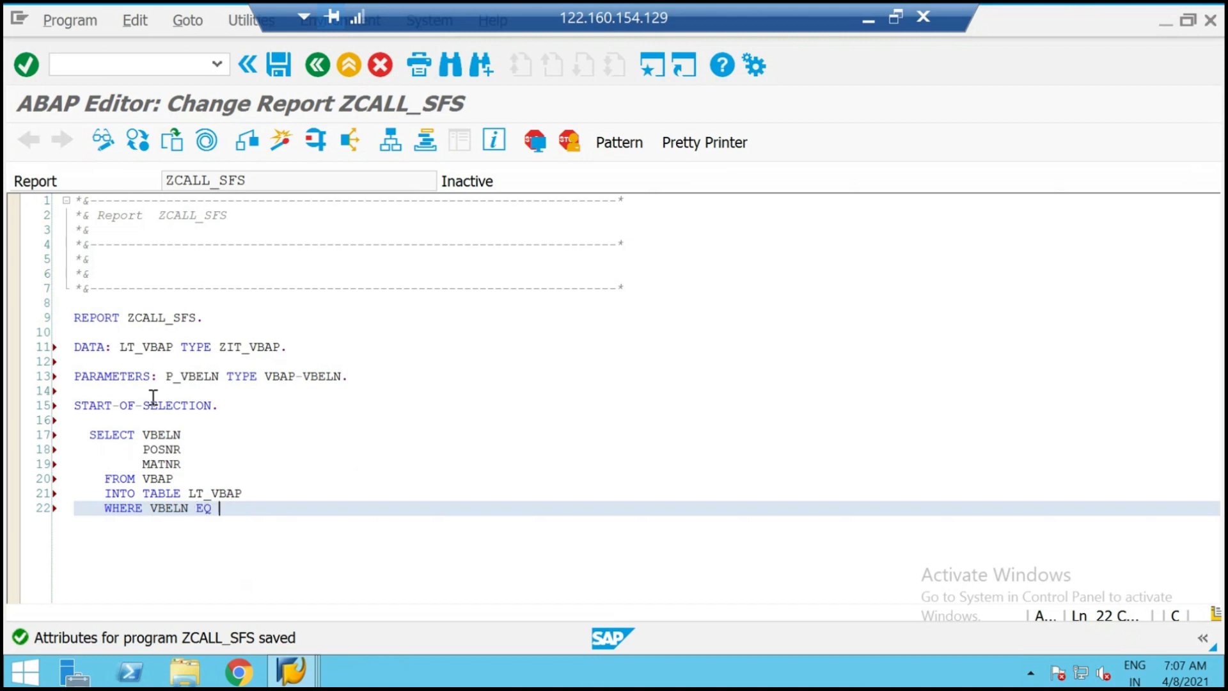
text(P_VBELN.)
key(ctrl+s)
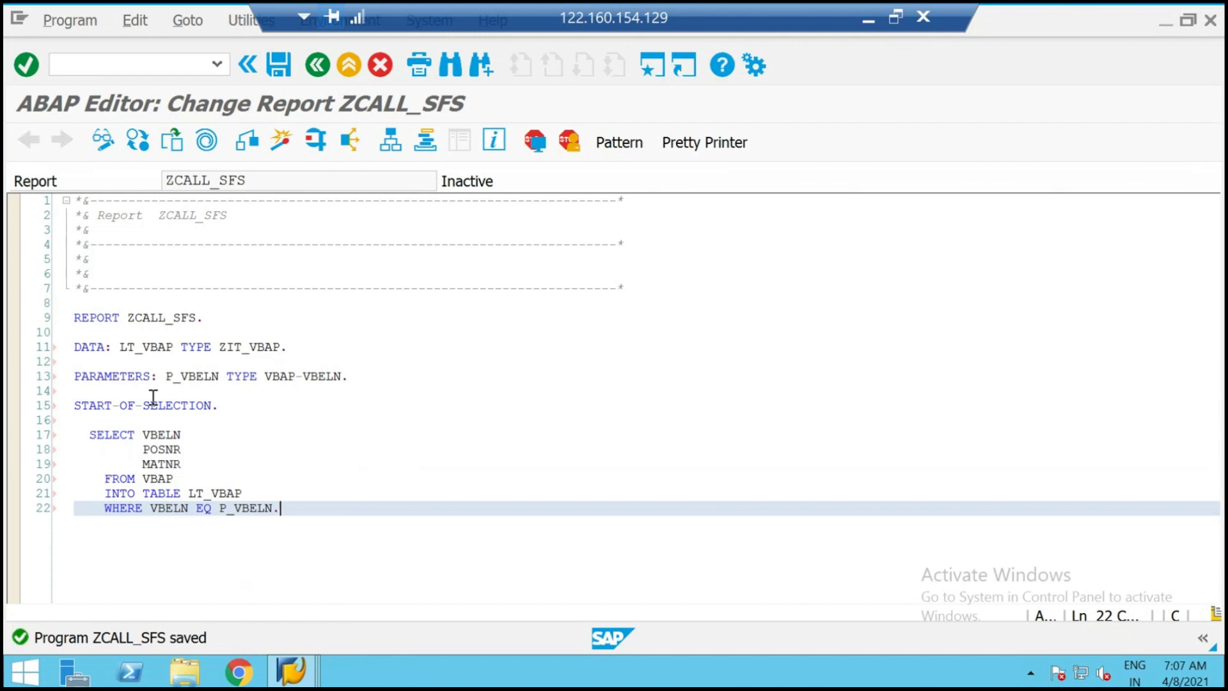
Add a blank line and an unindented empty line 24 below the SELECT statement.
key(Return)
key(Return)
key(BackSpace)
key(BackSpace)
key(BackSpace)
key(BackSpace)
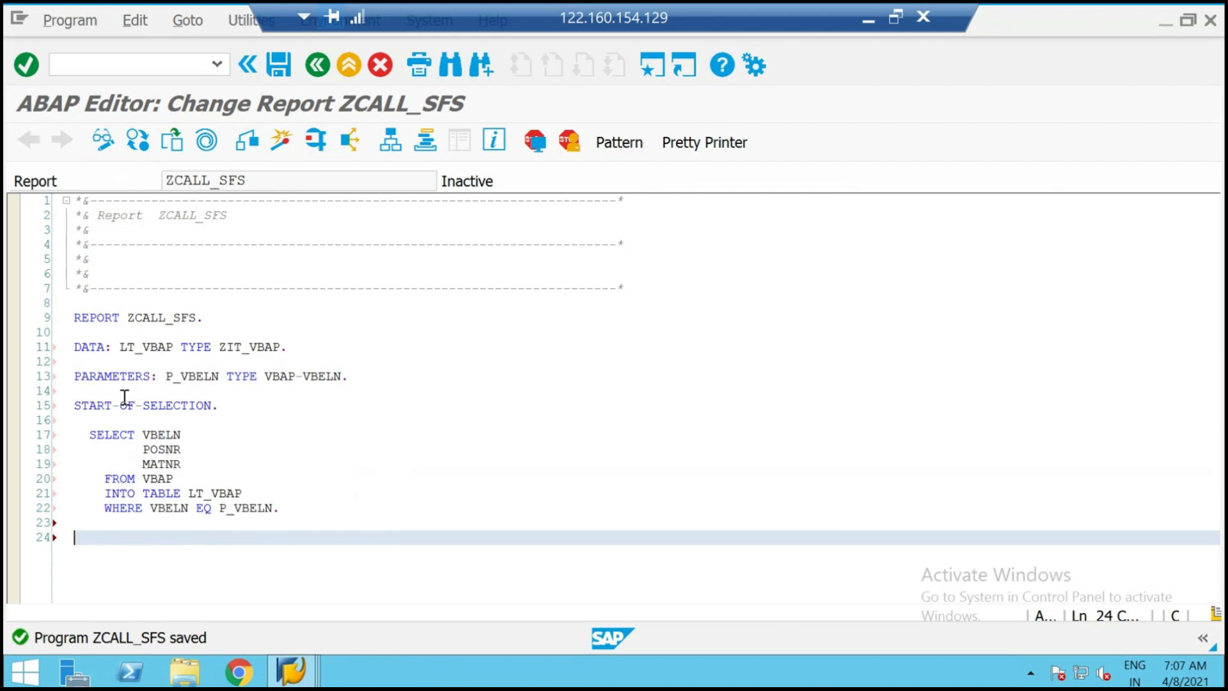
Switch to the form ZDEMO_FORM, display its generated function module name and copy it.
click(291, 671)
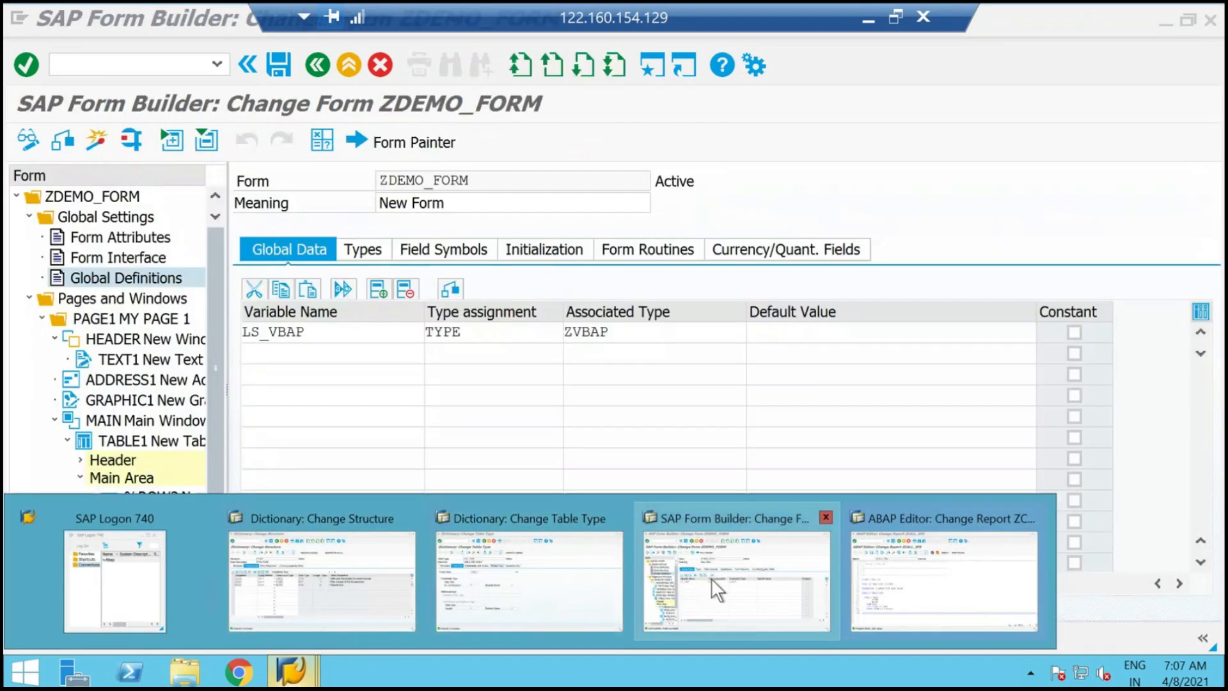
click(711, 579)
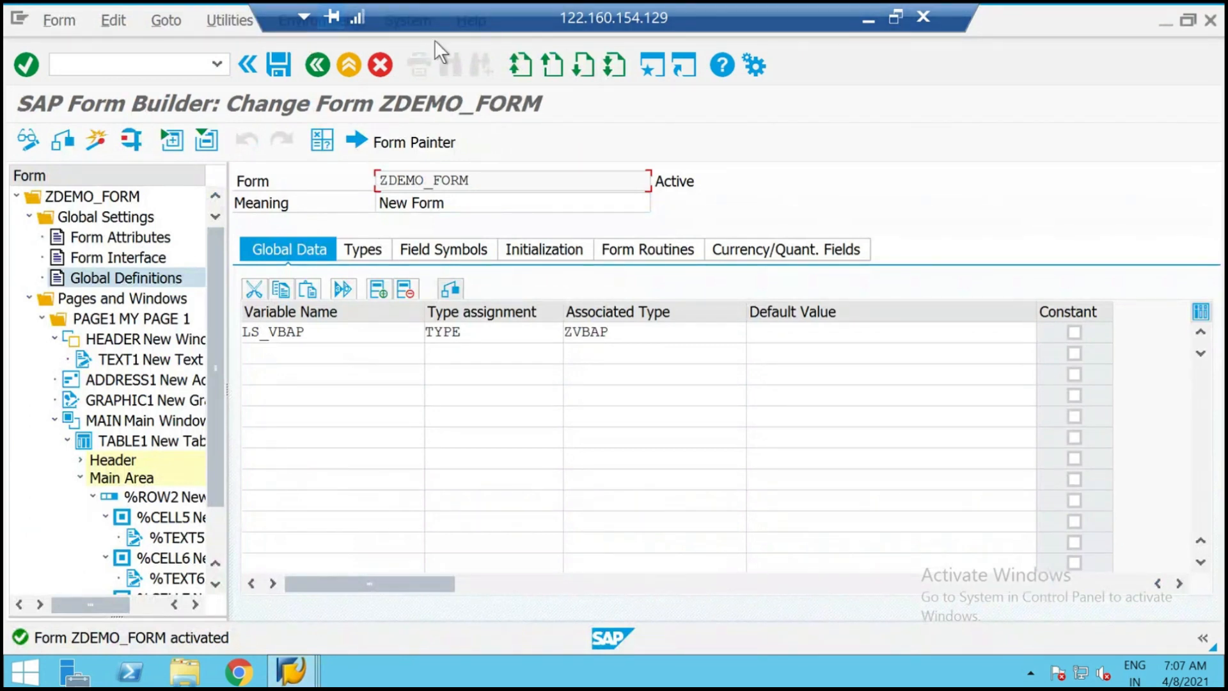
click(896, 17)
click(347, 51)
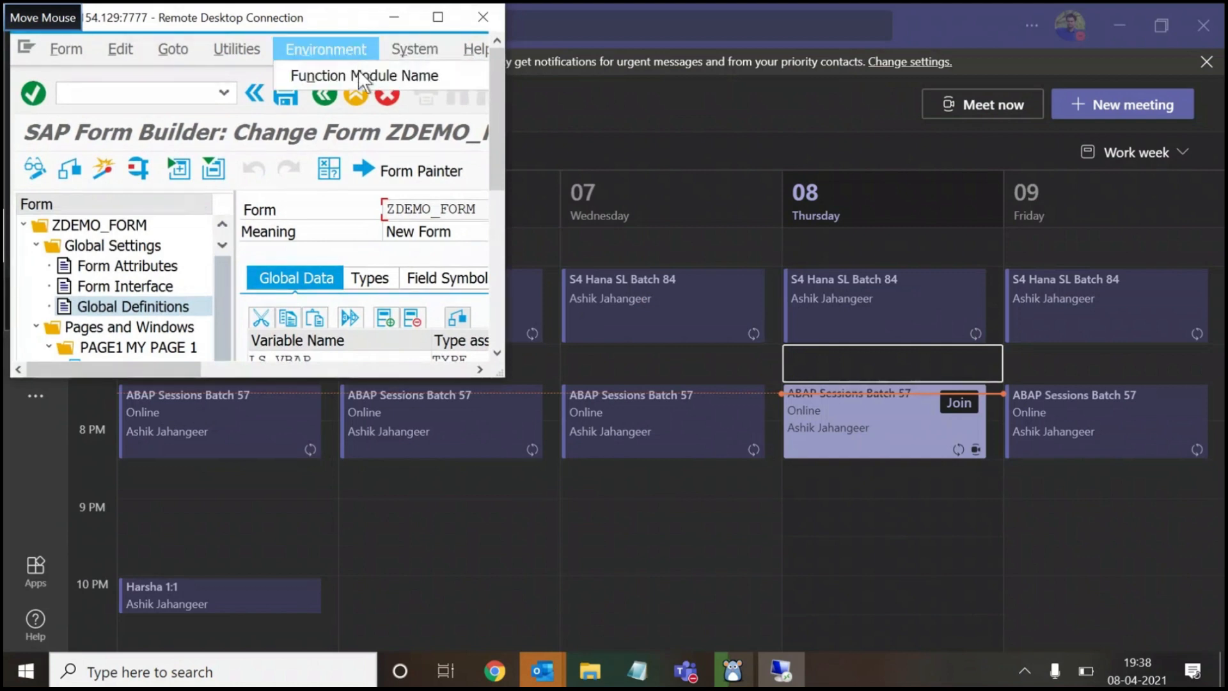
click(359, 73)
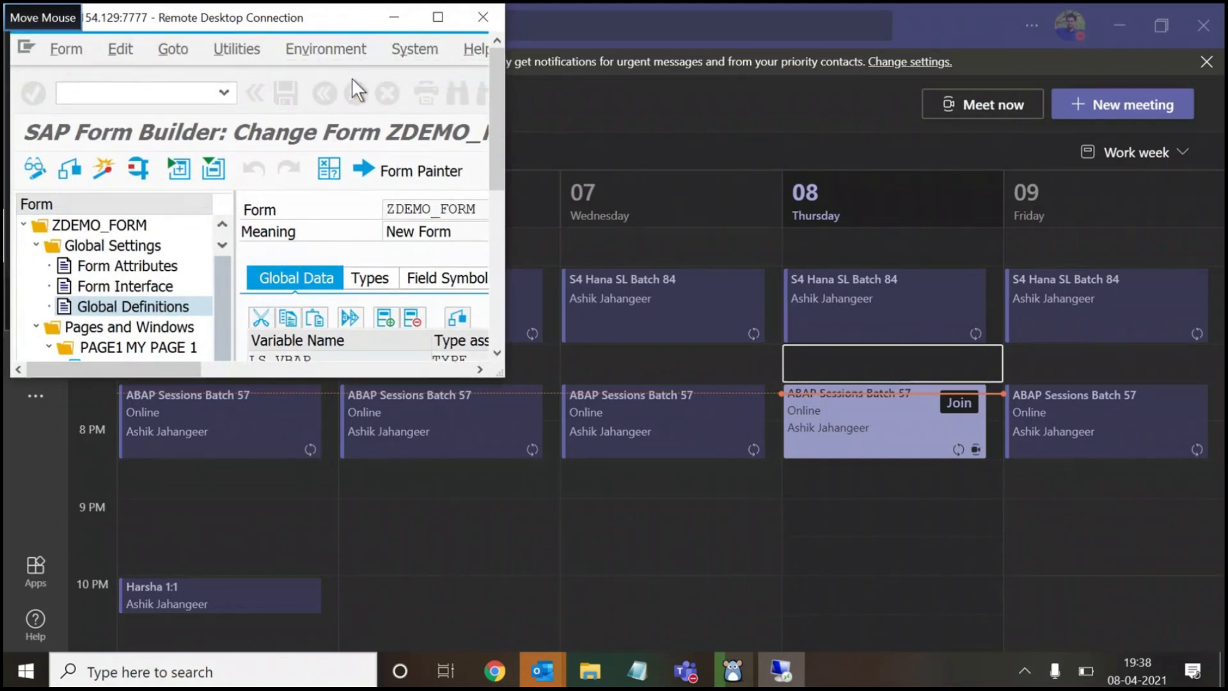
click(437, 18)
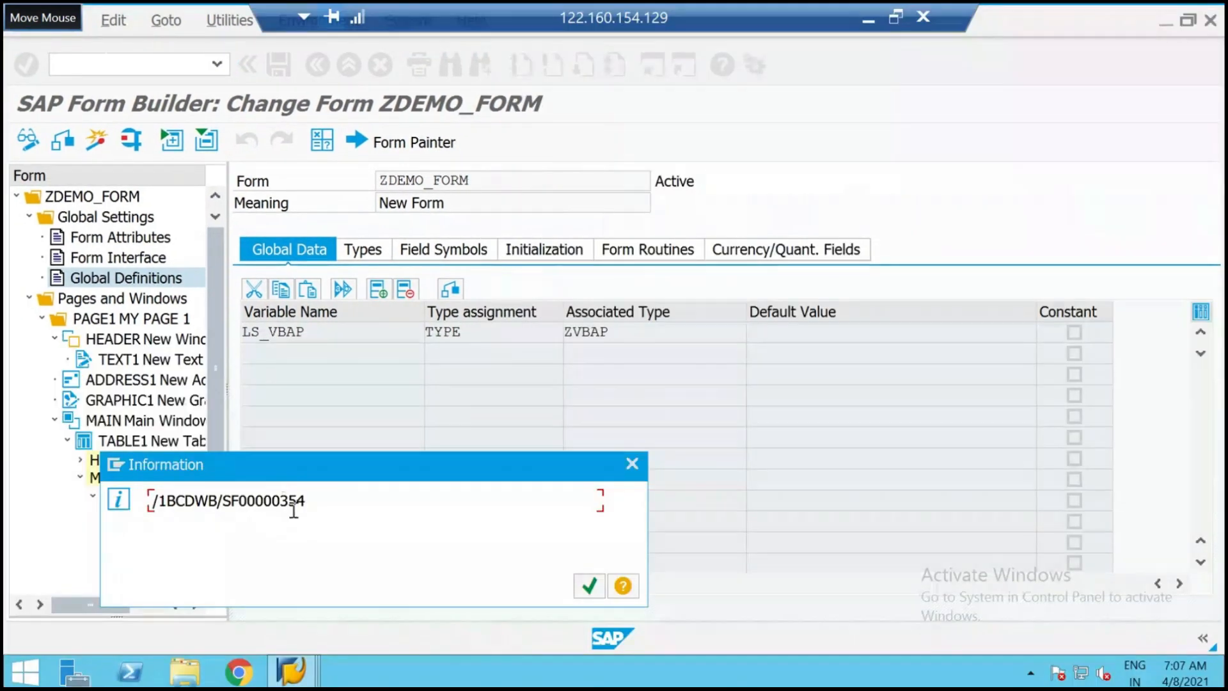
drag(306, 502, 149, 509)
key(ctrl+c)
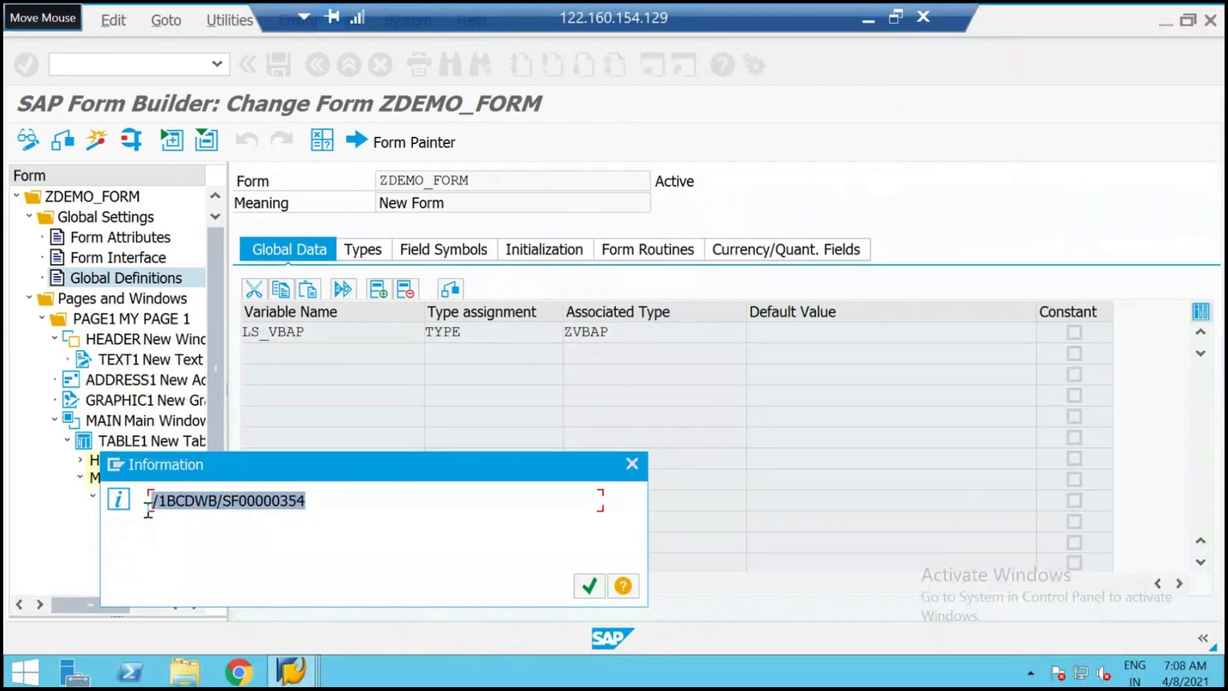
click(141, 521)
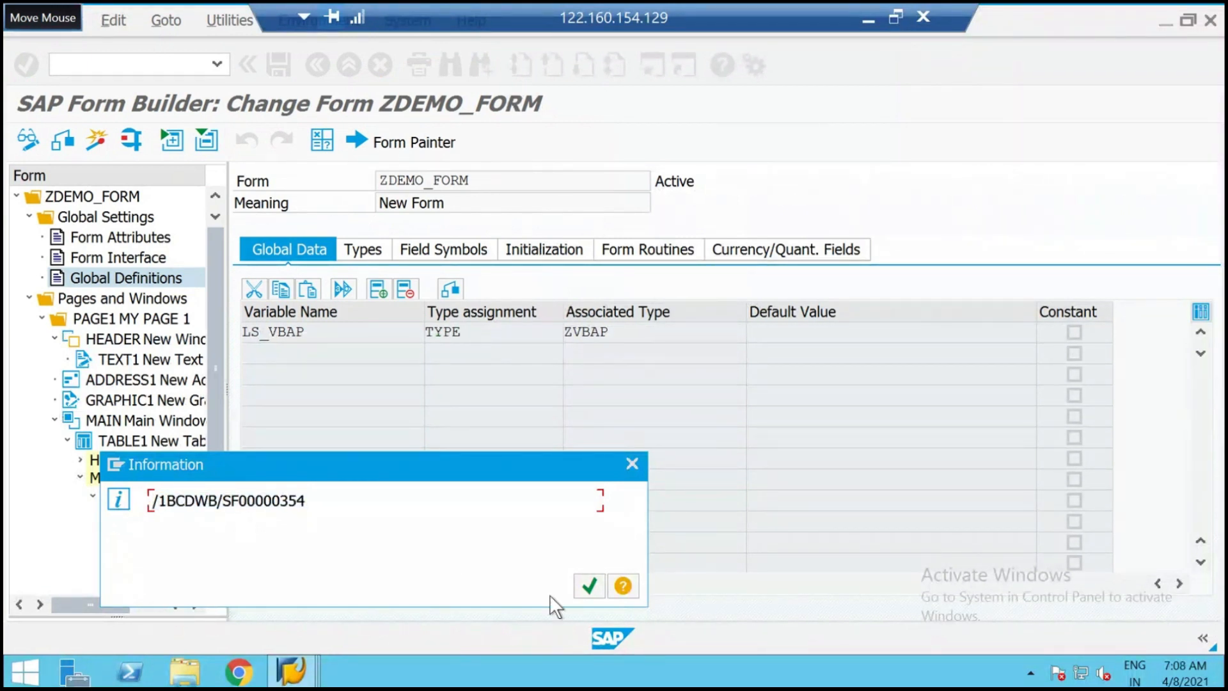
click(587, 585)
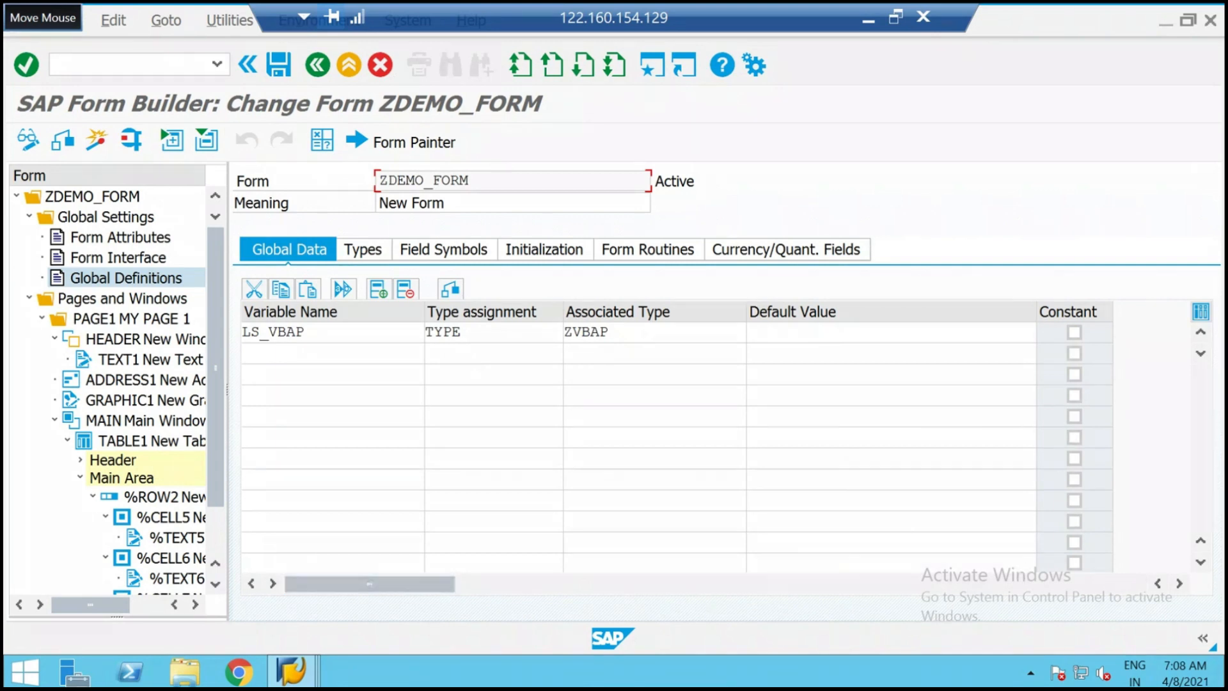
Return to the program ZCALL_SFS and insert a CALL FUNCTION pattern for /1BCDWB/SF00000354 on line 24.
click(294, 671)
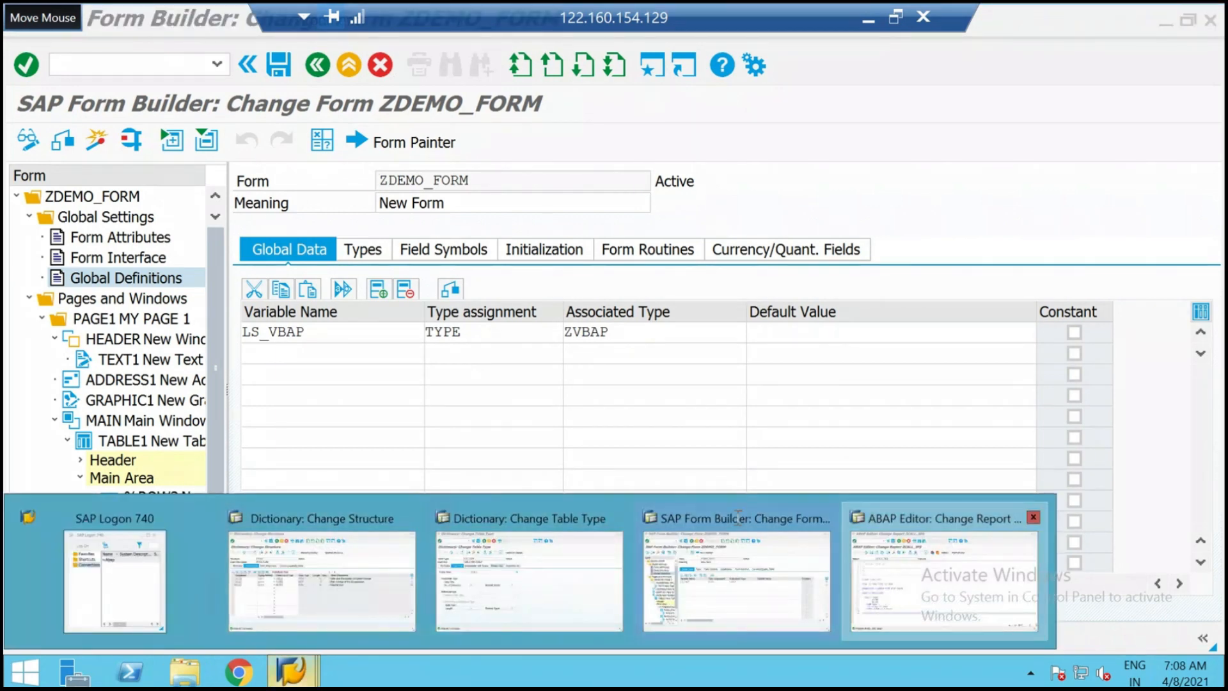
click(885, 584)
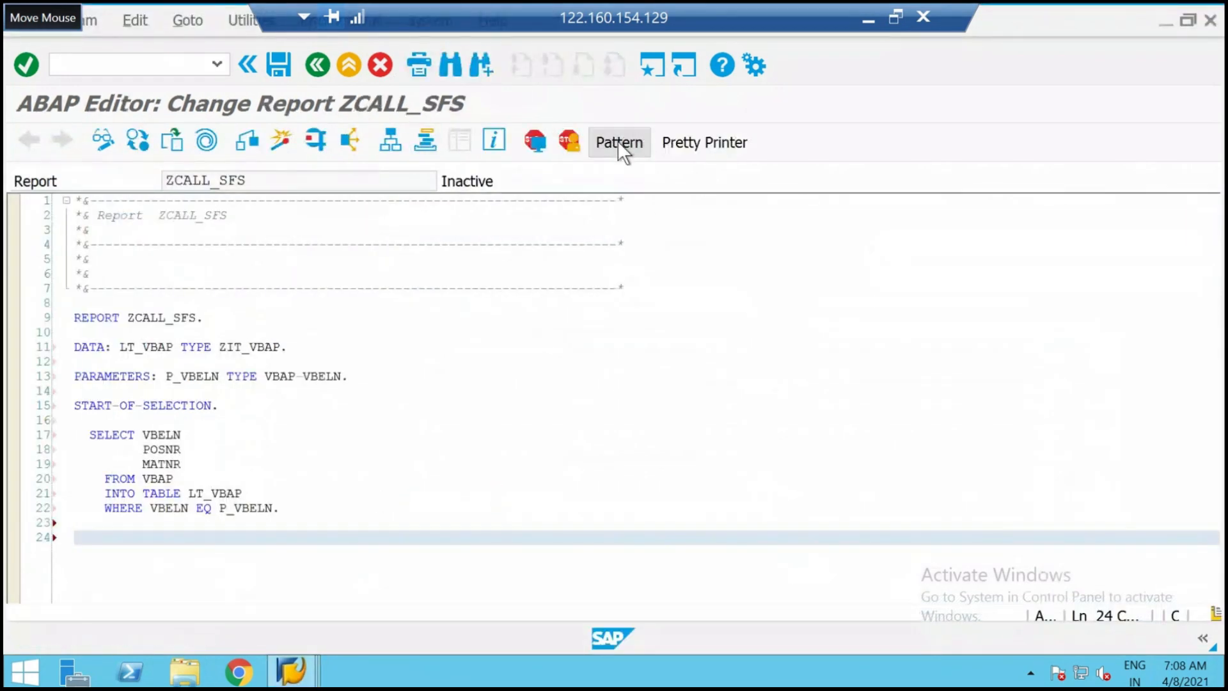
click(618, 142)
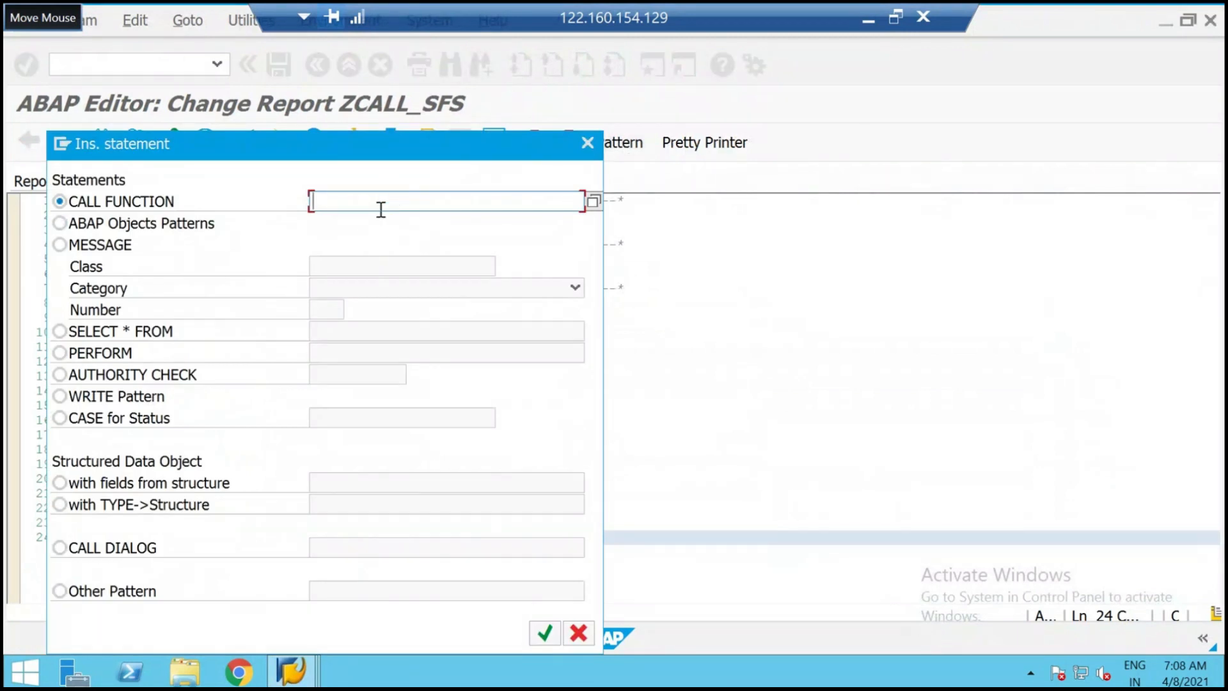
key(ctrl+v)
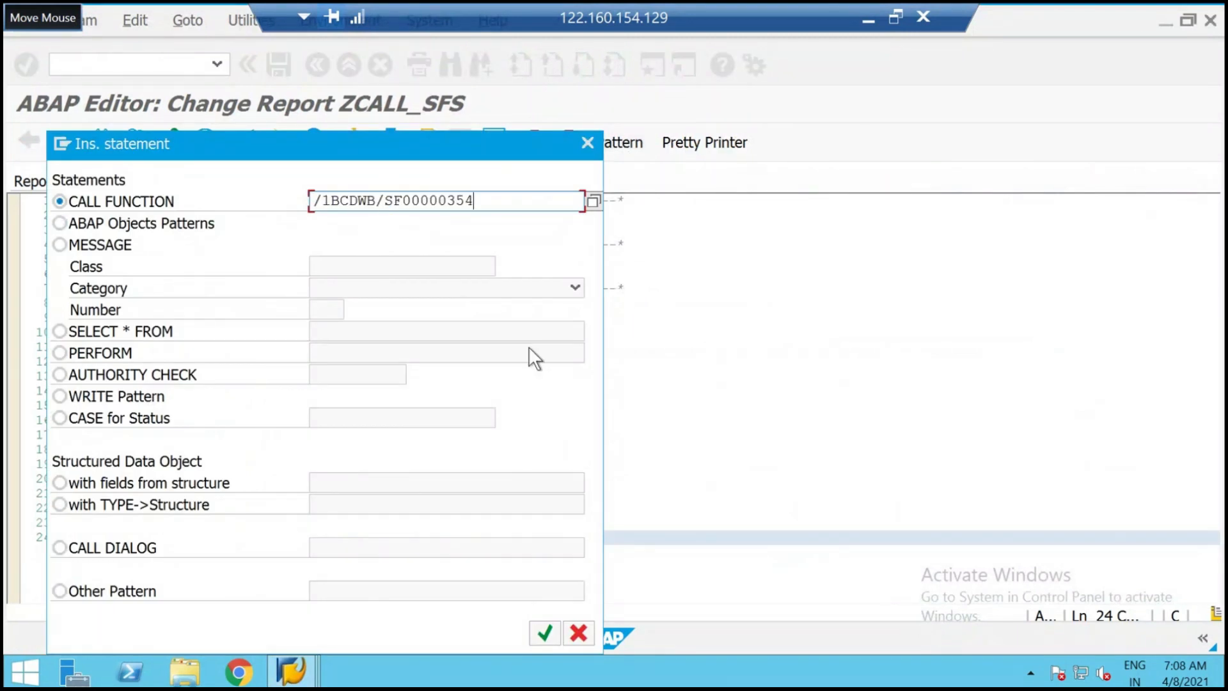
click(547, 638)
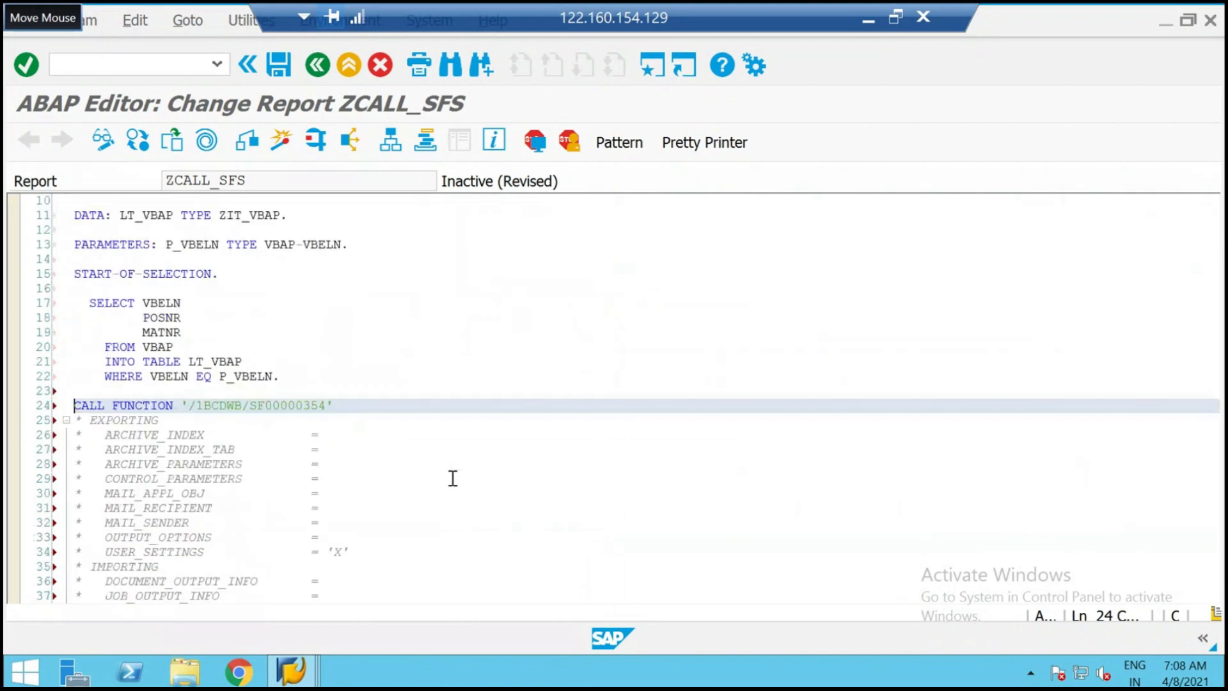
Pass LT_VBAP to the TABLES parameter T_VBAP in the function call.
scroll(452, 478, down, 3)
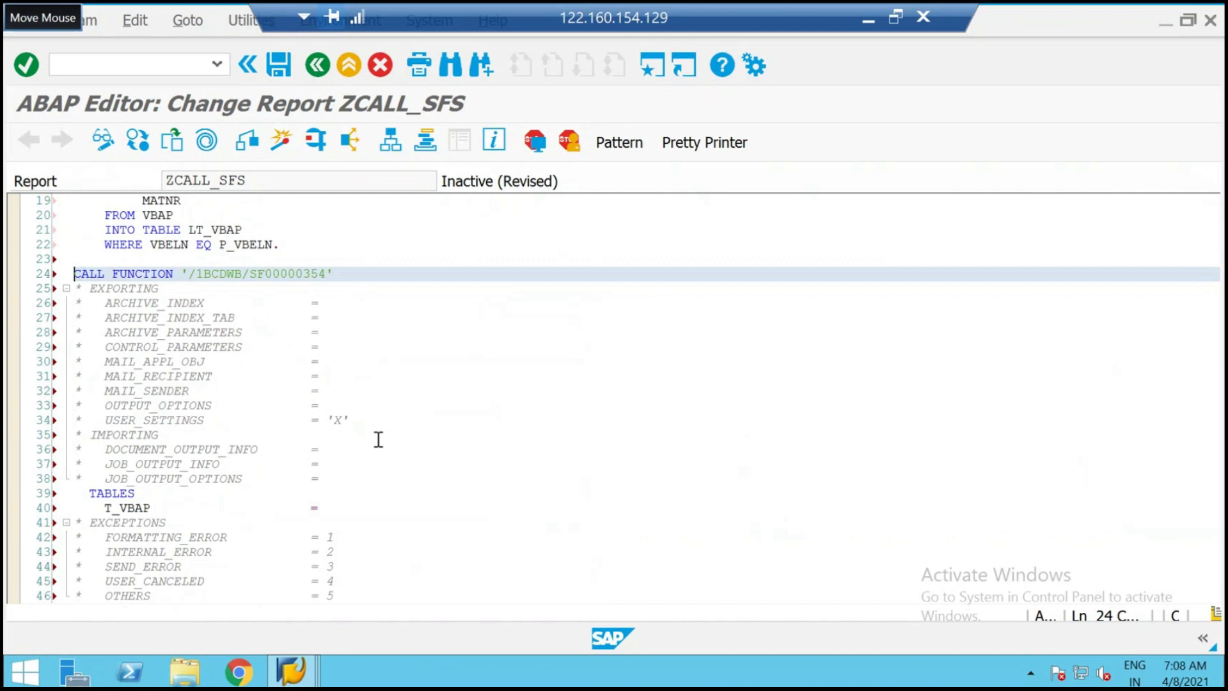
scroll(378, 439, down, 1)
click(377, 469)
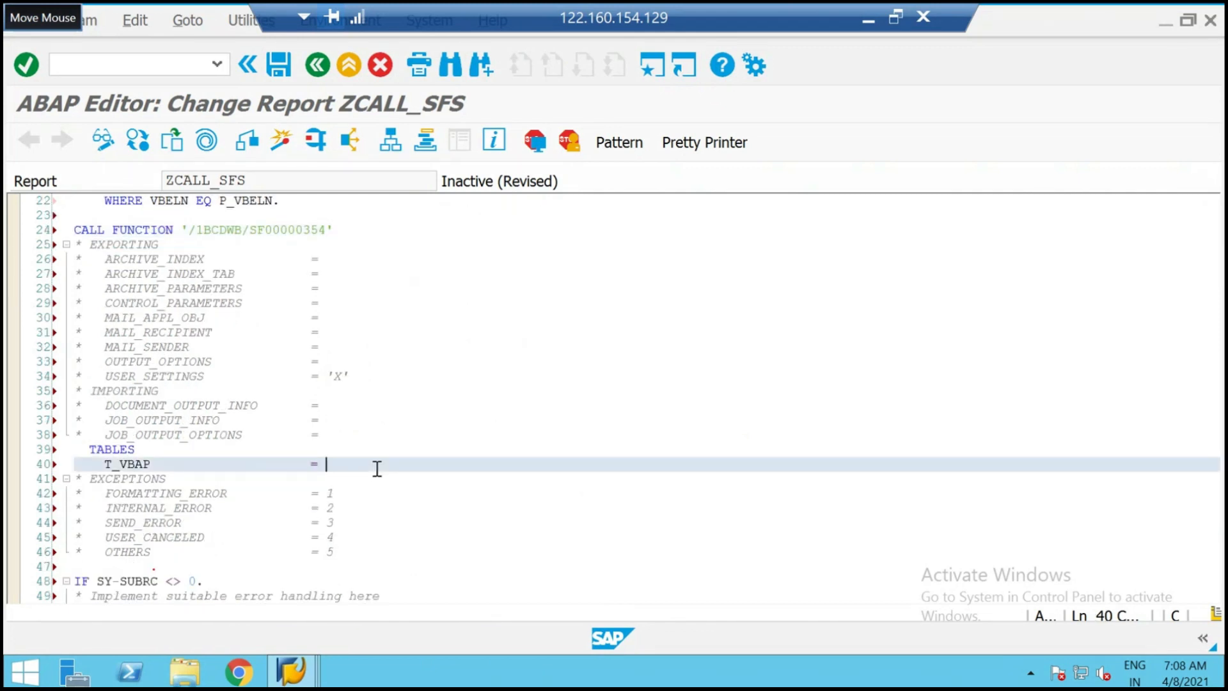
text(LT_VBAP)
scroll(378, 469, up, 2)
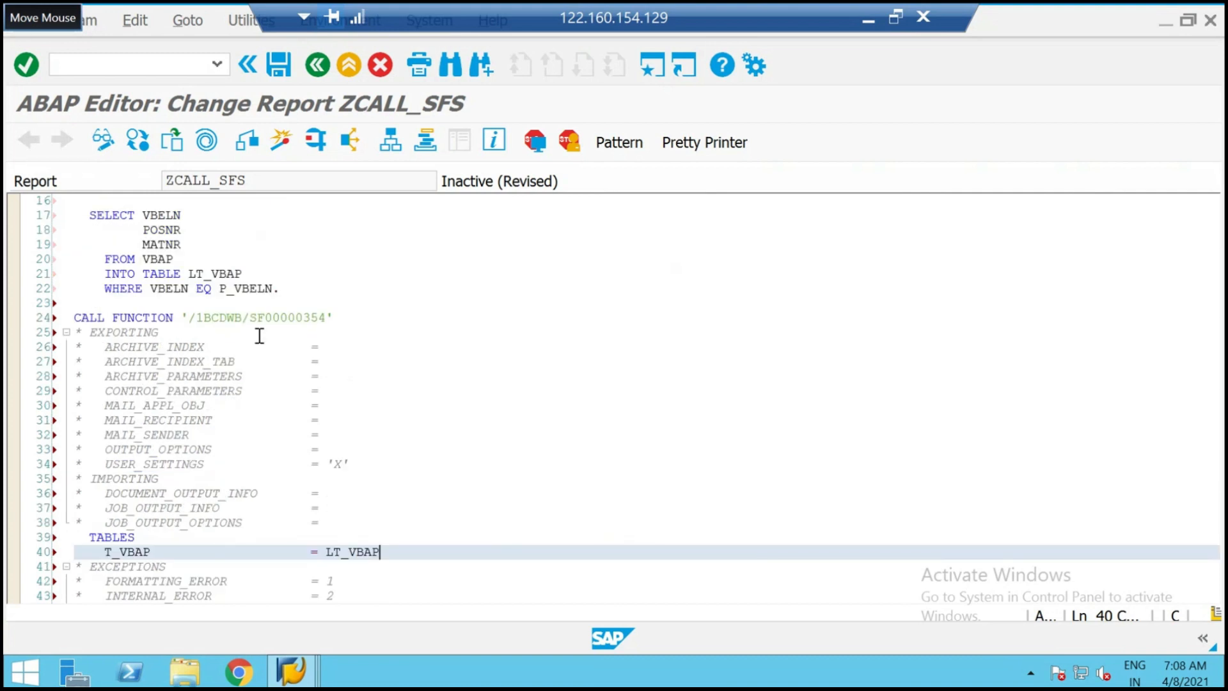
Save the program ZCALL_SFS, check its syntax and activate it.
double_click(207, 275)
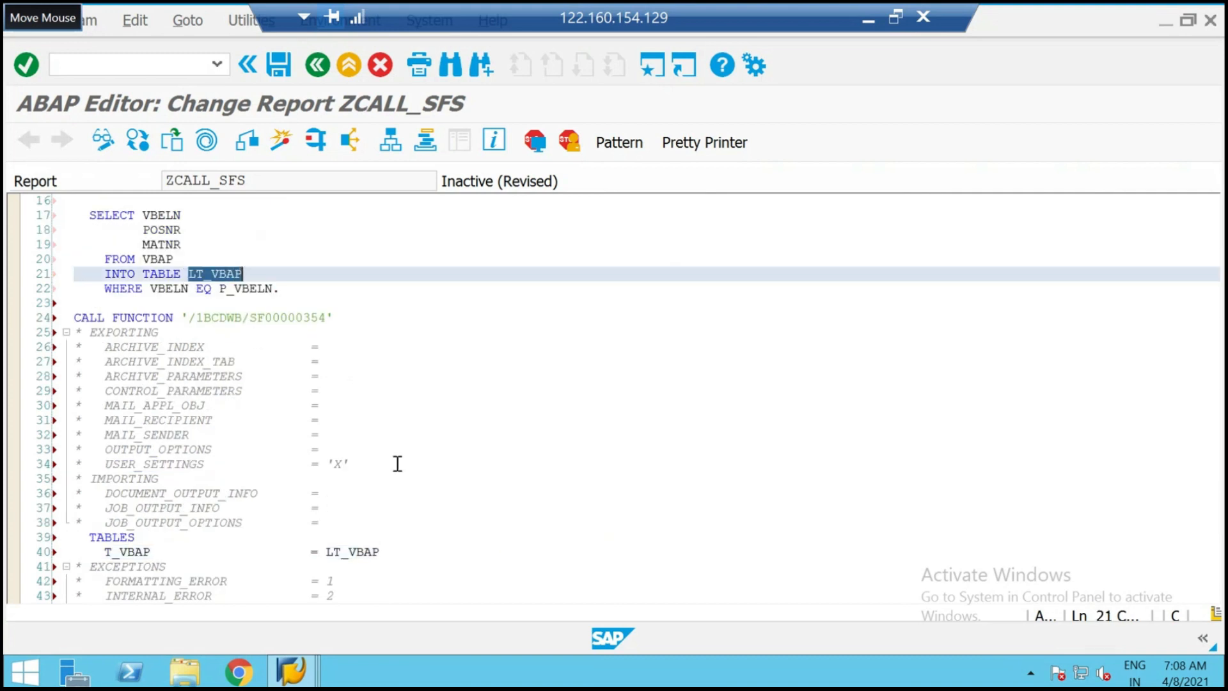
click(384, 554)
scroll(385, 556, down, 2)
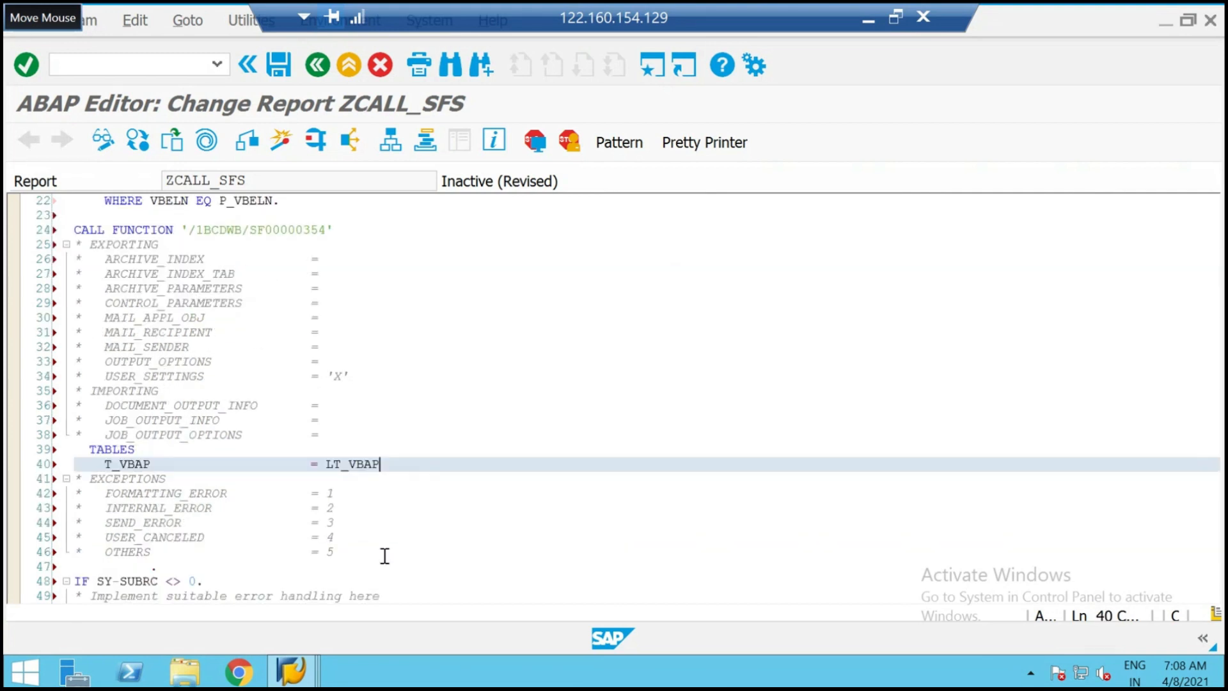
scroll(384, 556, down, 4)
scroll(386, 555, up, 4)
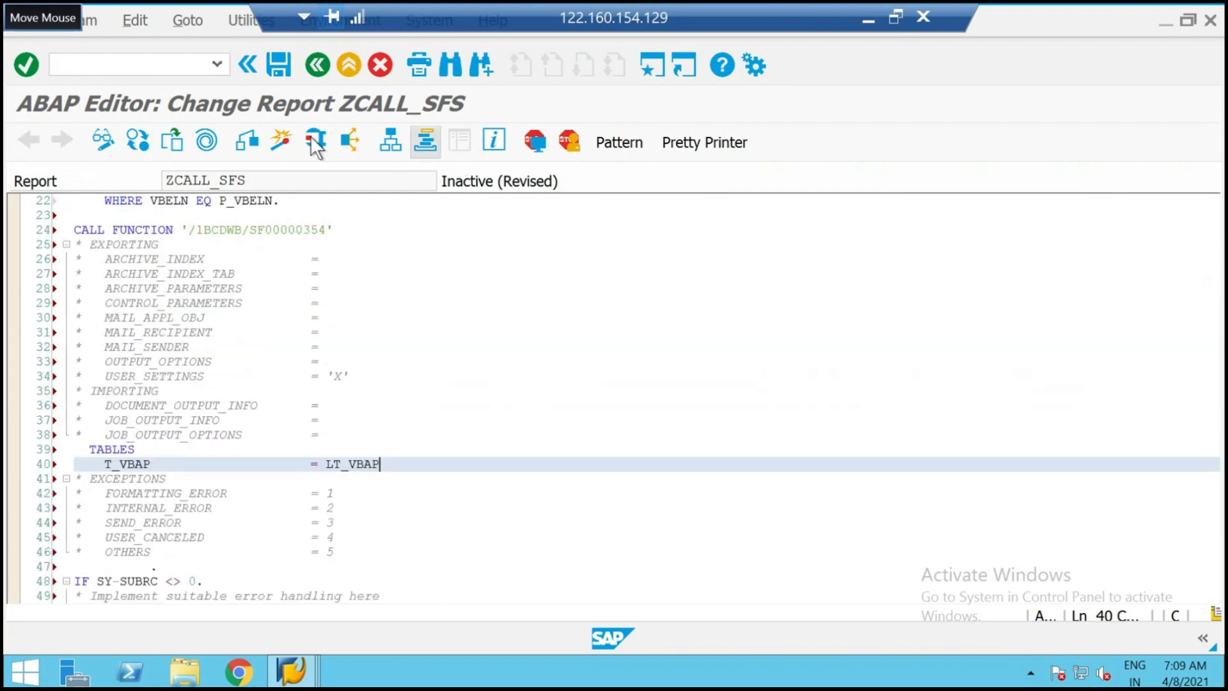
key(ctrl+s)
click(247, 140)
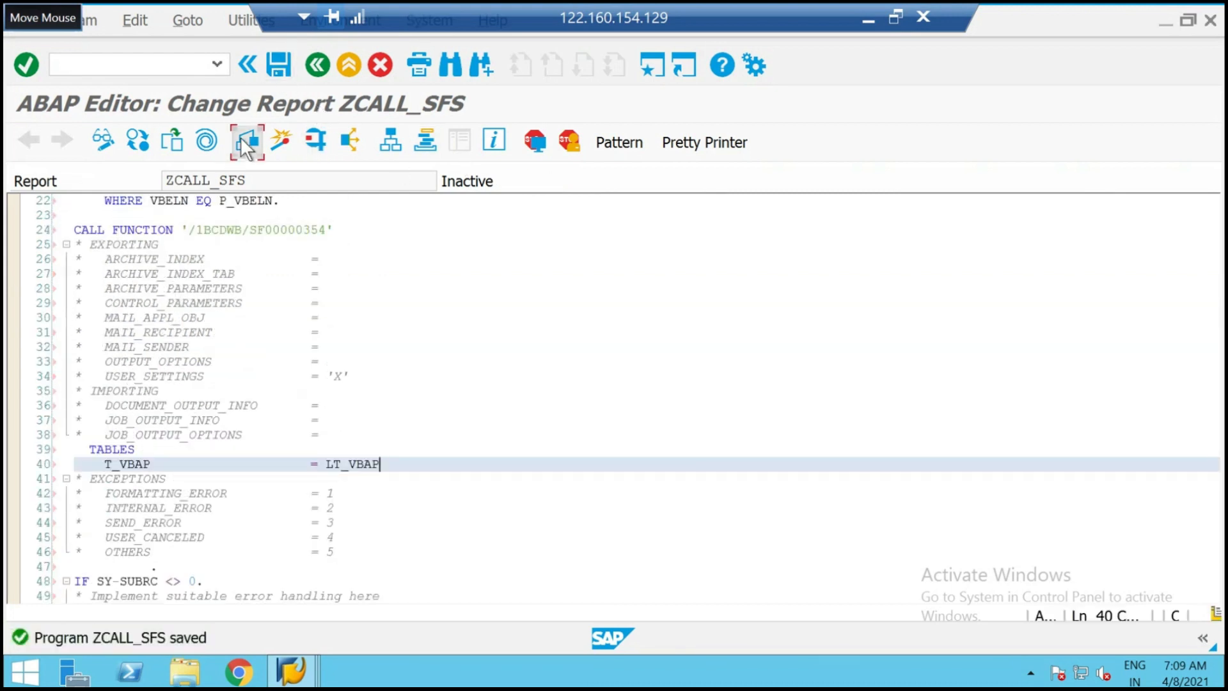
click(281, 142)
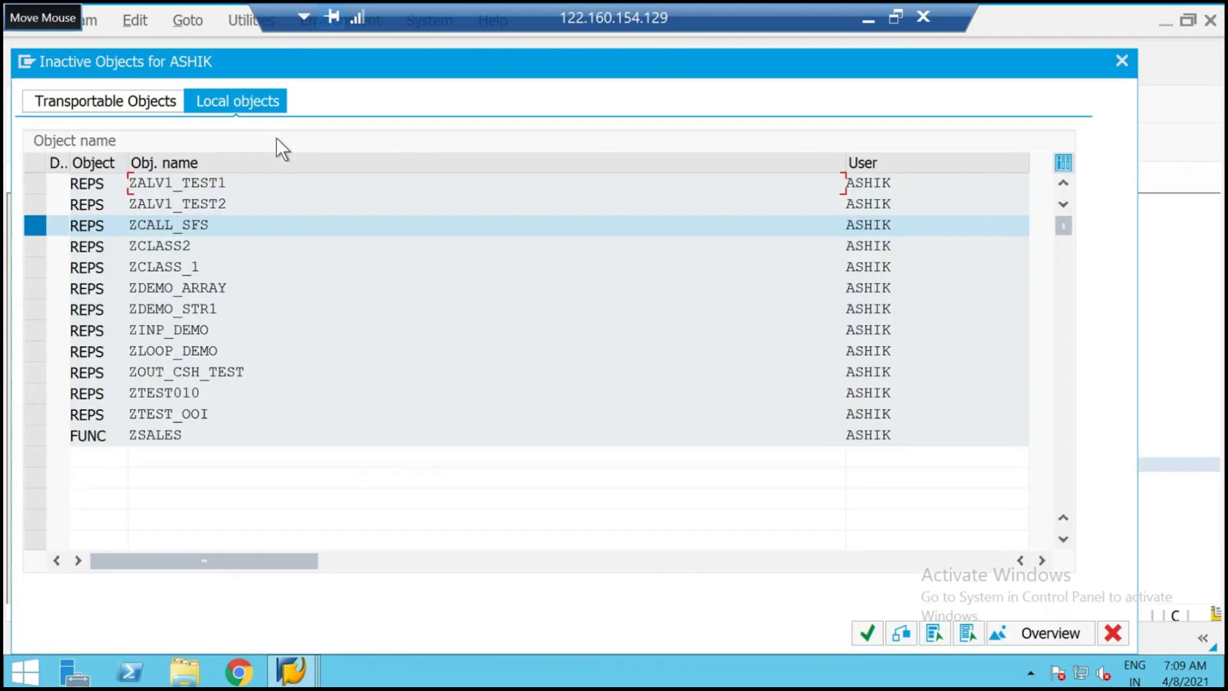
key(Return)
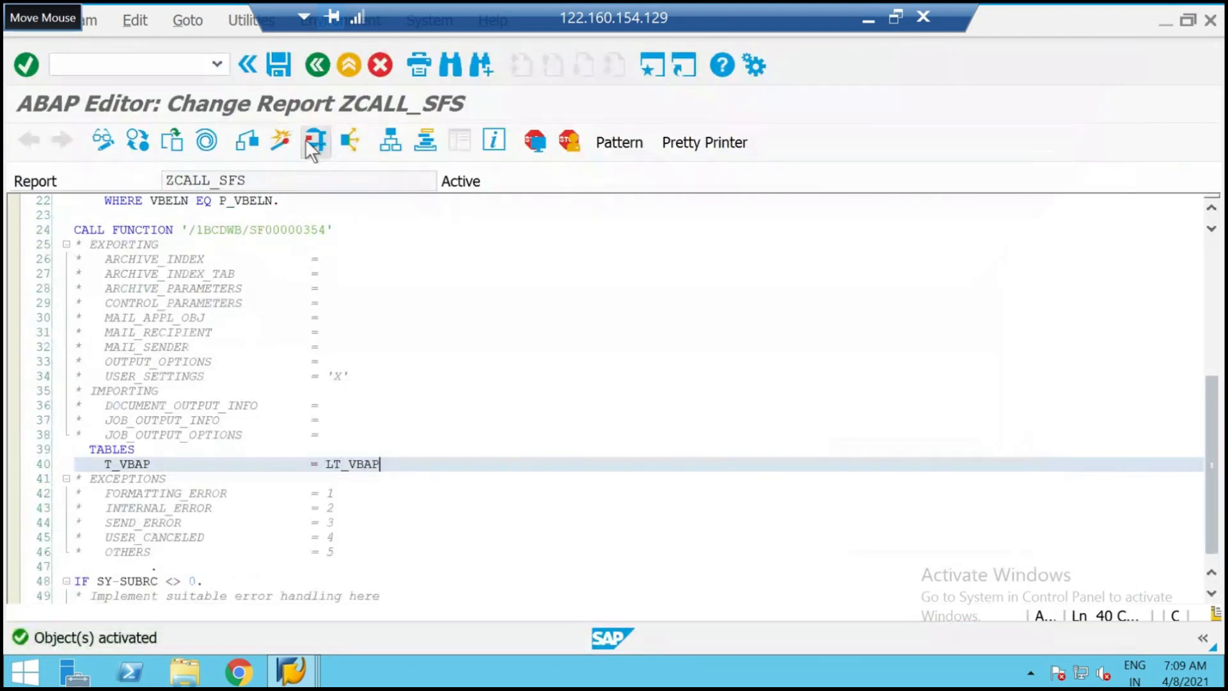
Run ZCALL_SFS for the eighth sales document in the P_VBELN value list and open the form's print preview on LOCL.
click(314, 140)
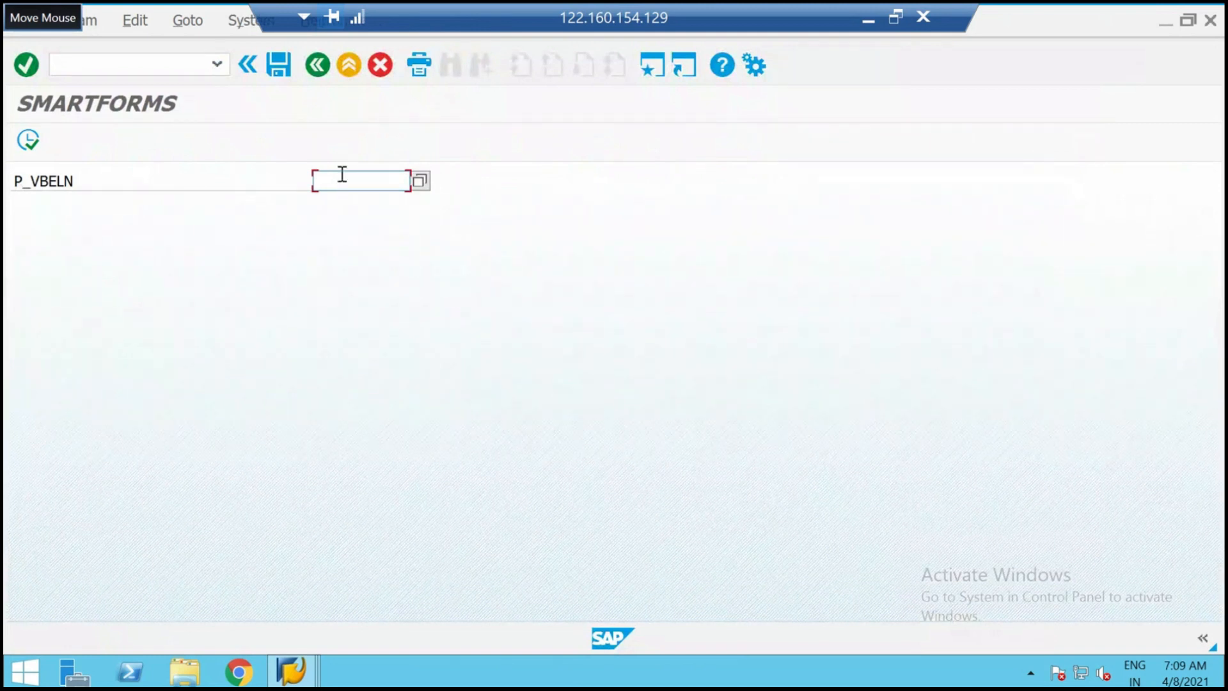
click(424, 181)
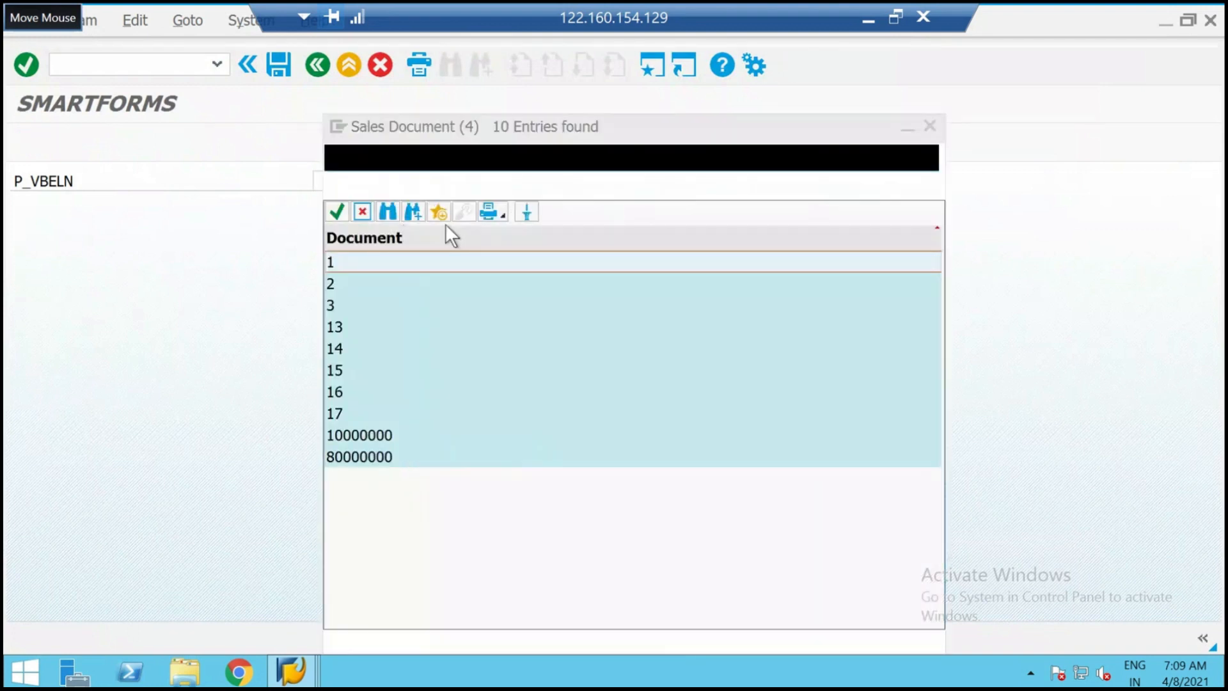
double_click(352, 413)
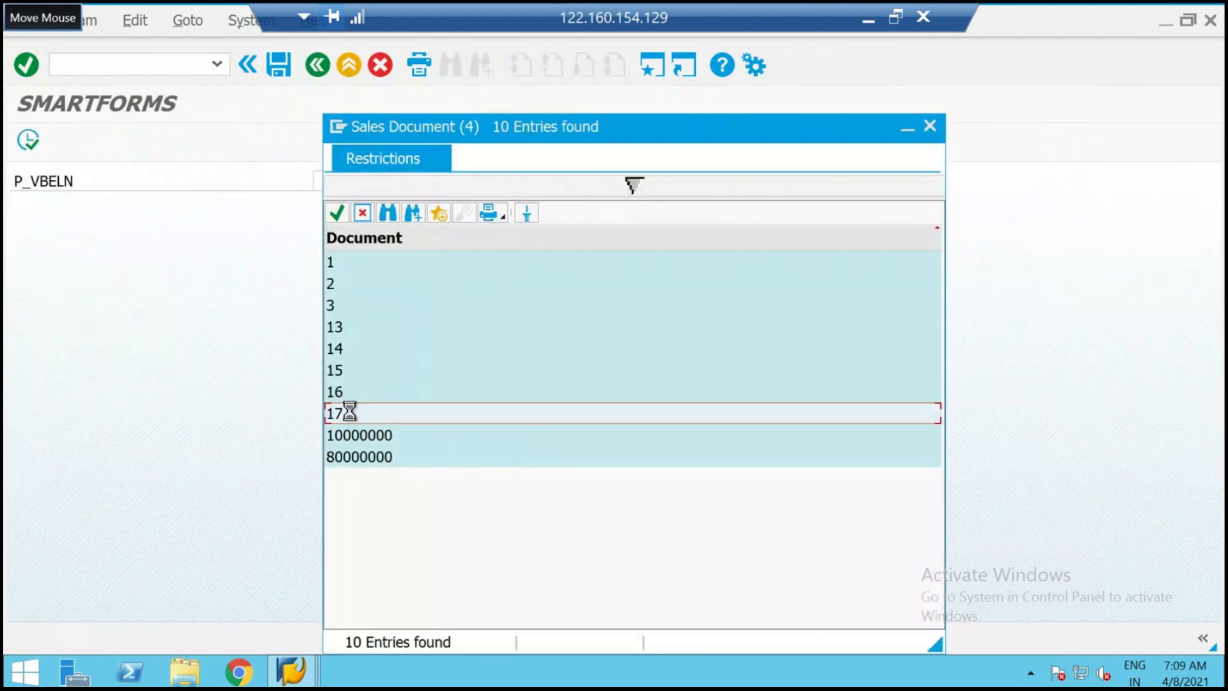
click(29, 142)
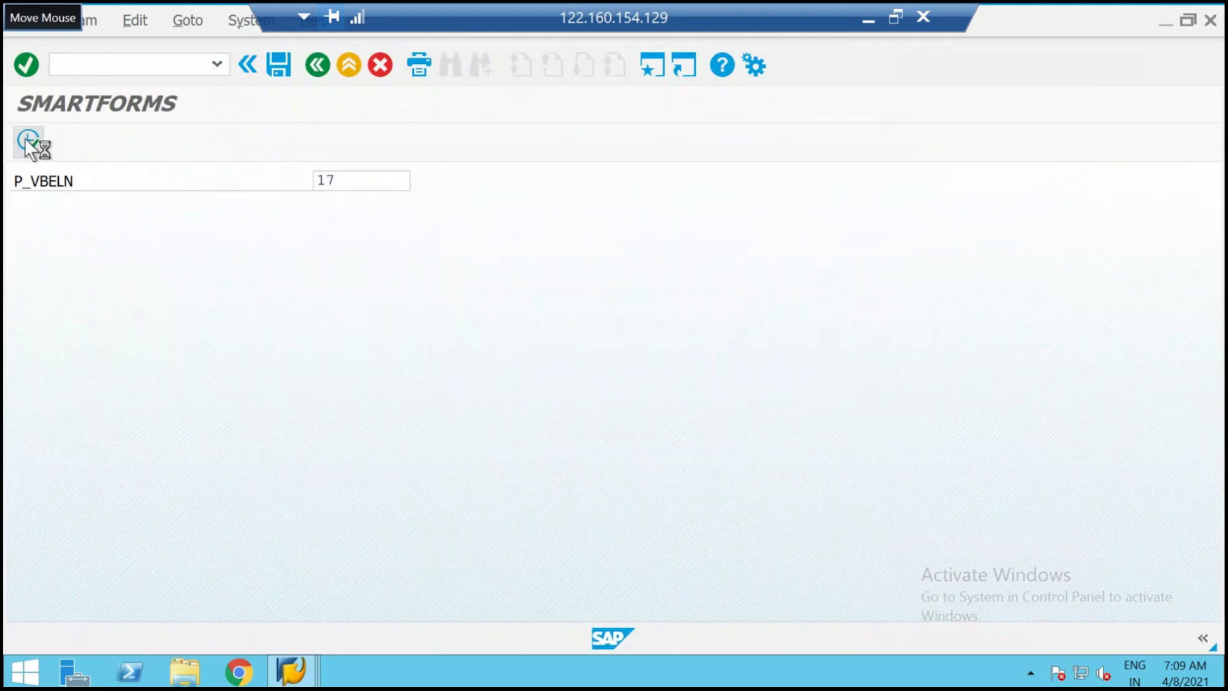
drag(242, 177, 376, 66)
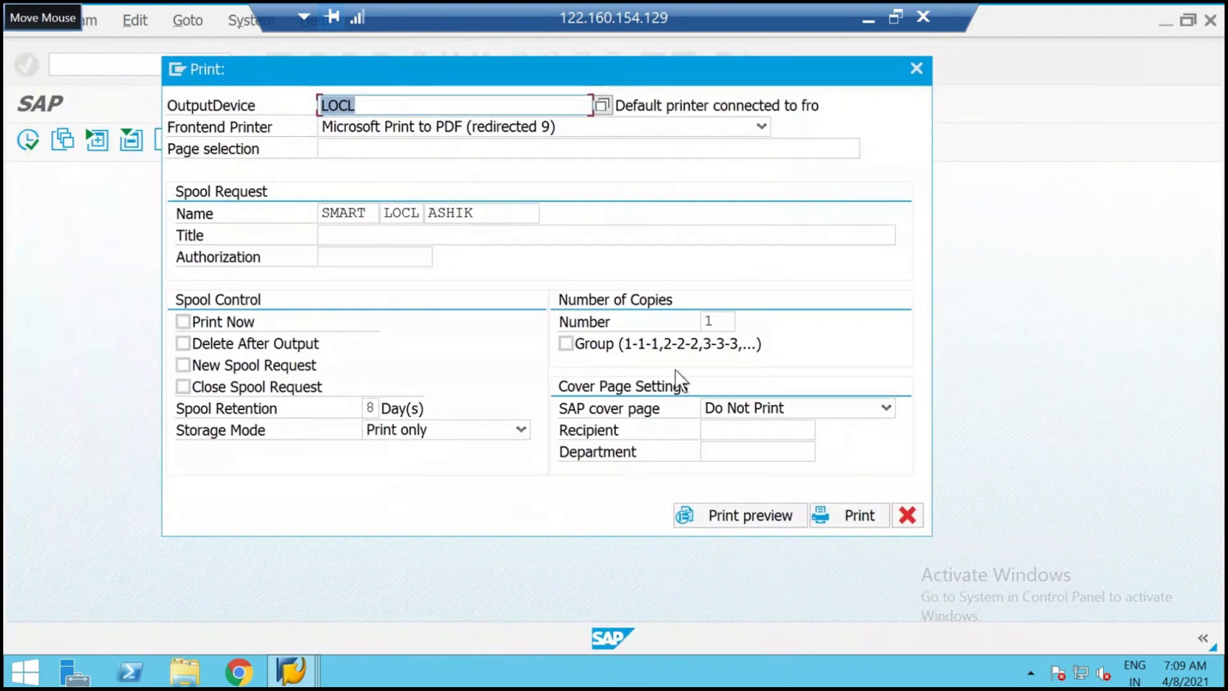
click(760, 517)
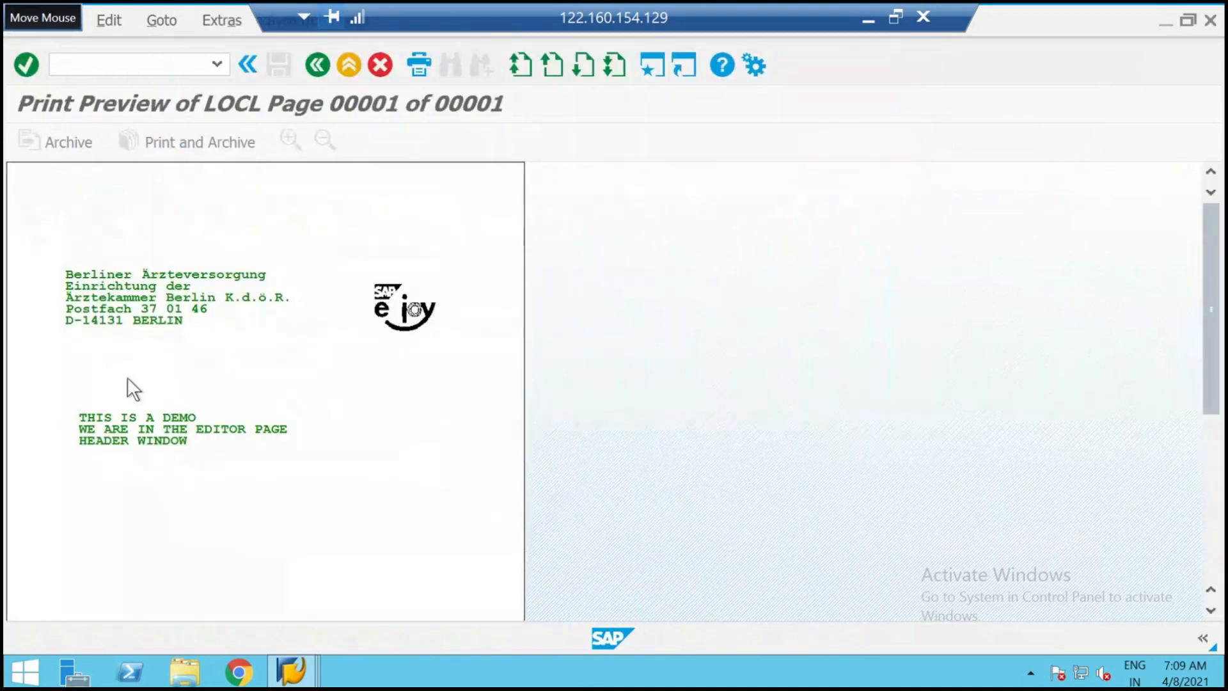
Examine the header text and item table in the print preview and return to the source code of ZCALL_SFS.
scroll(276, 347, down, 3)
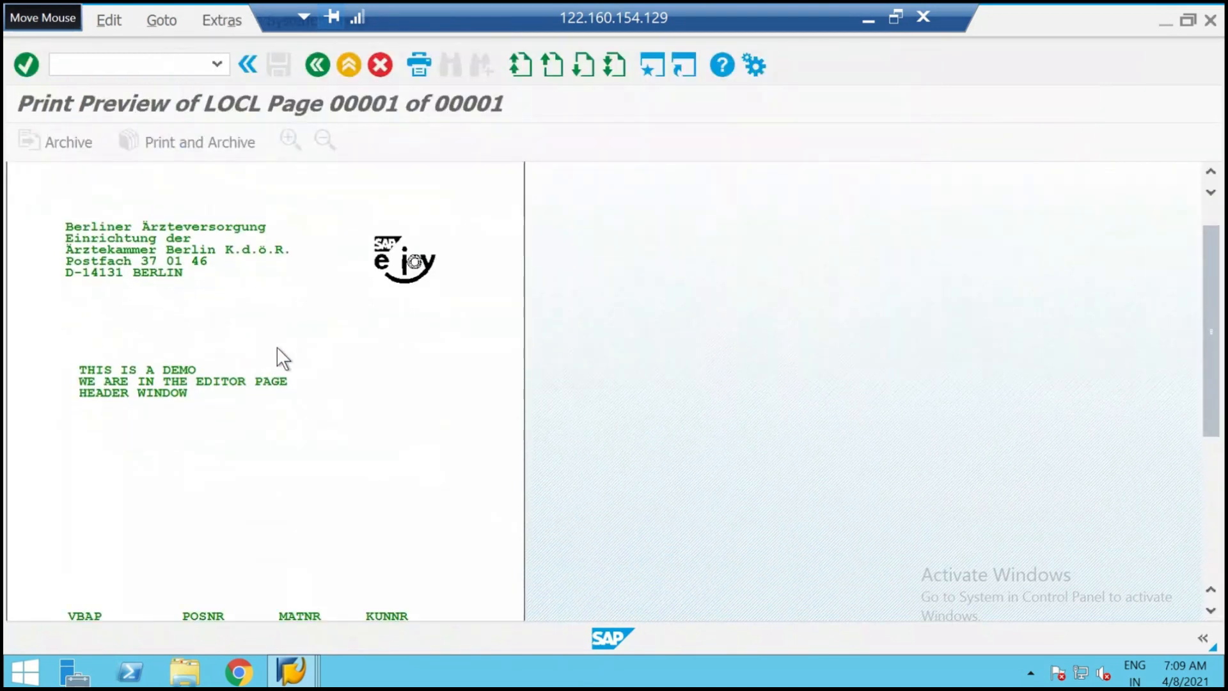
scroll(276, 347, down, 5)
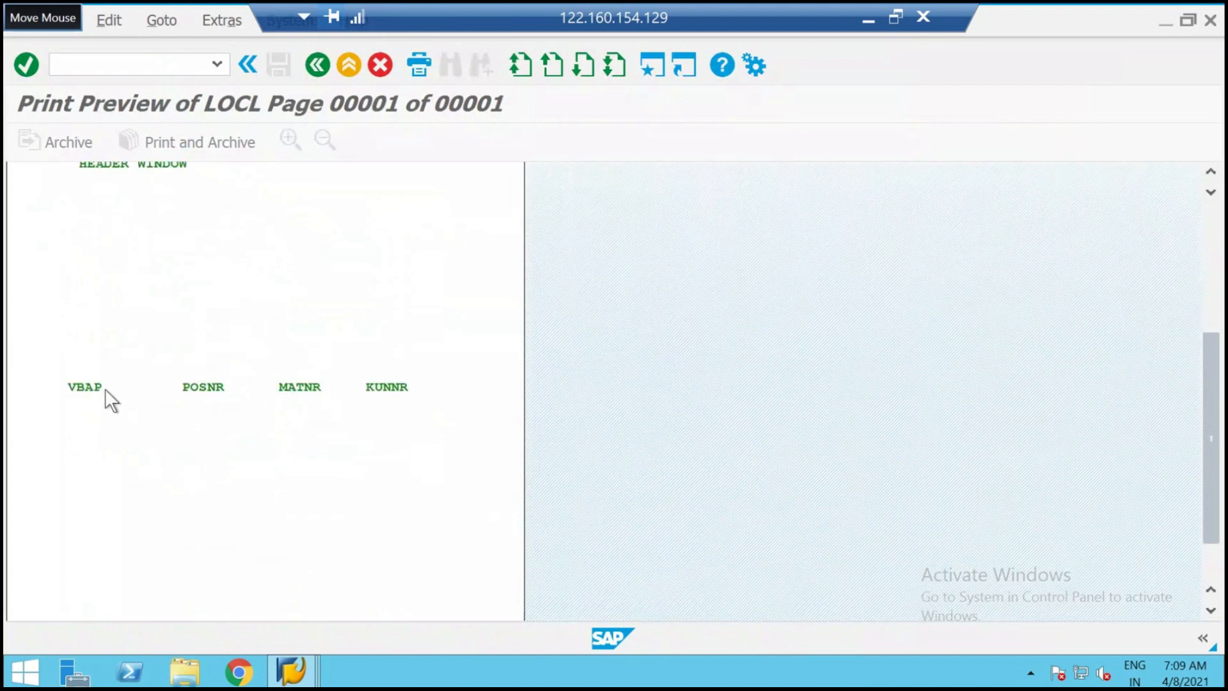
scroll(103, 393, down, 2)
scroll(98, 336, up, 5)
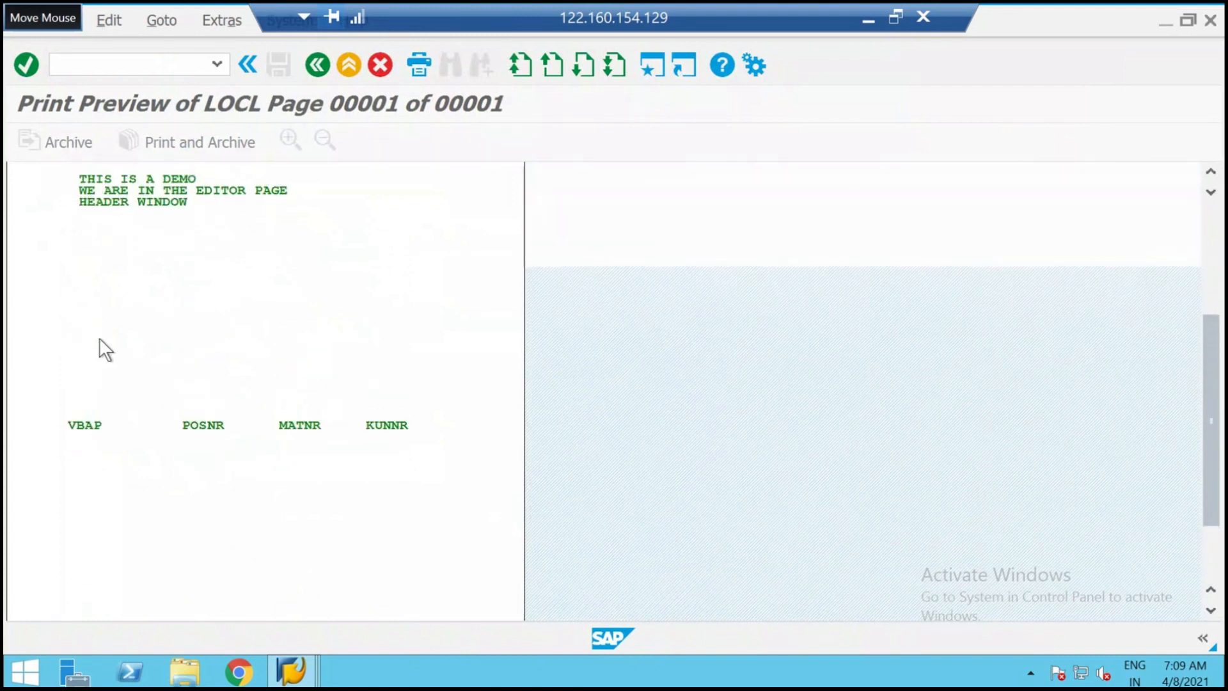
scroll(99, 339, down, 5)
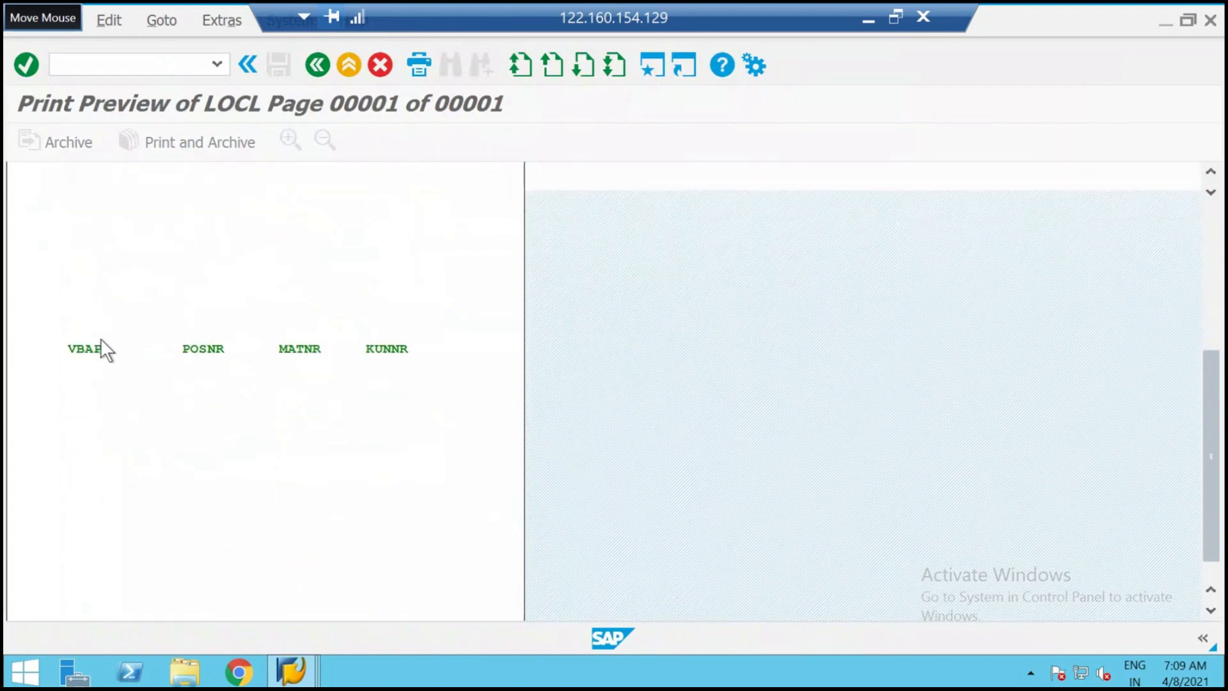
scroll(103, 338, up, 8)
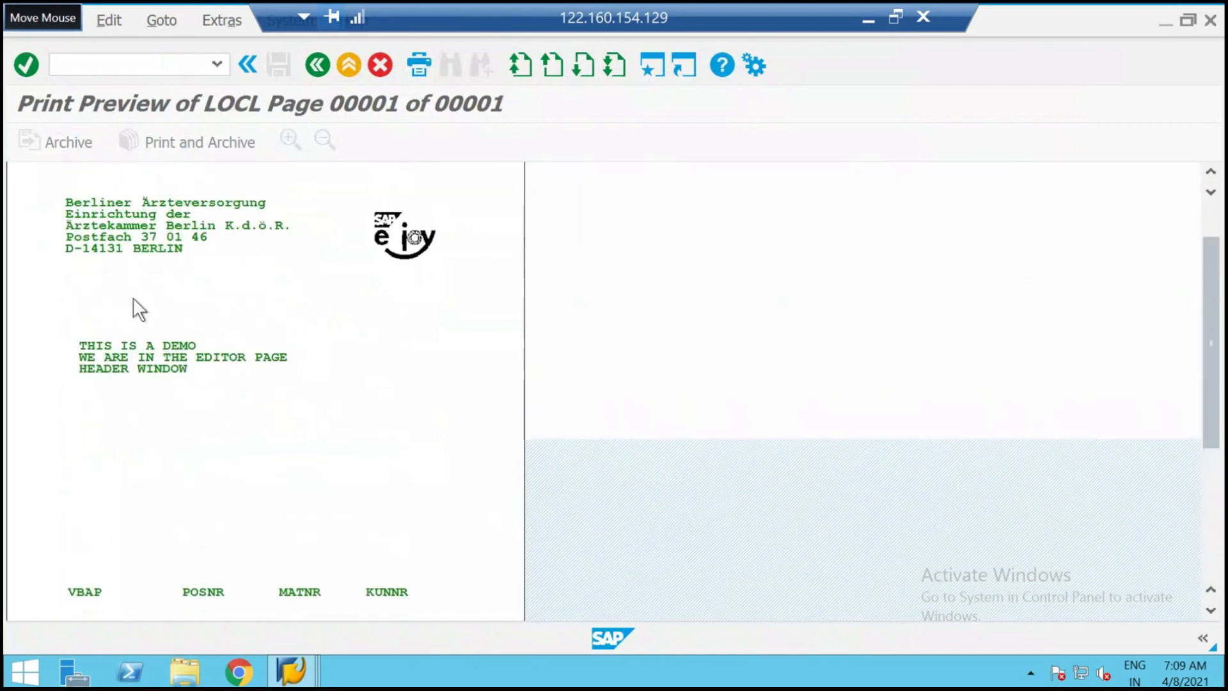
click(316, 63)
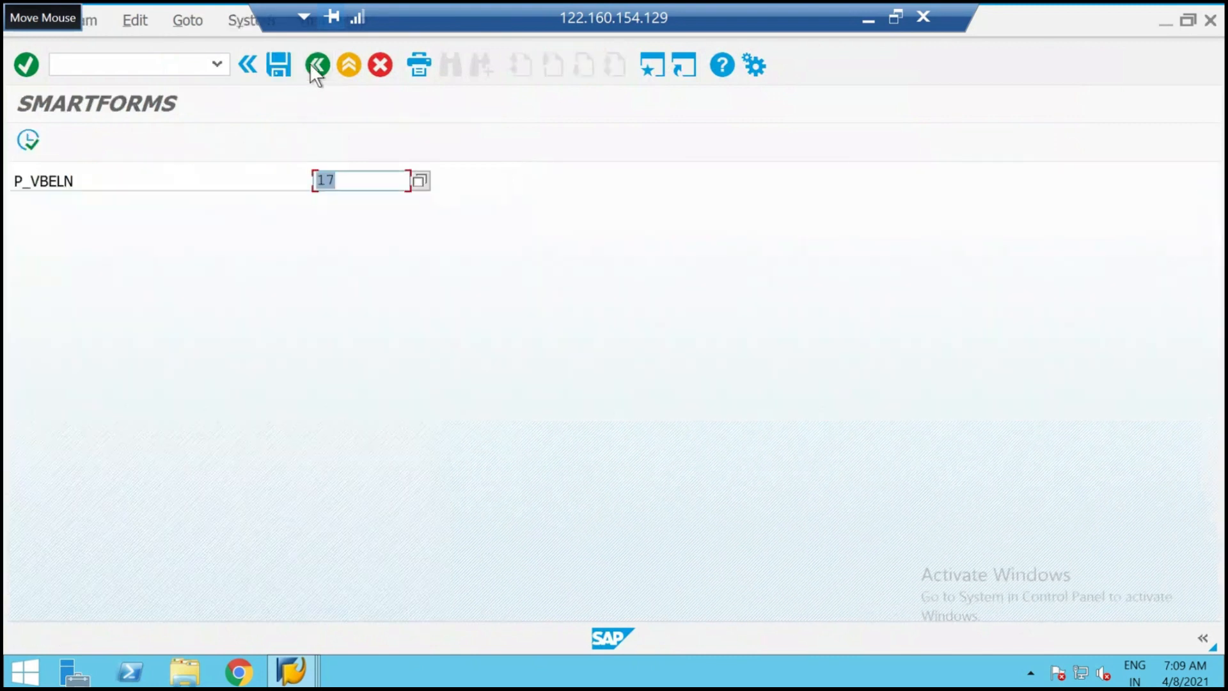
click(317, 64)
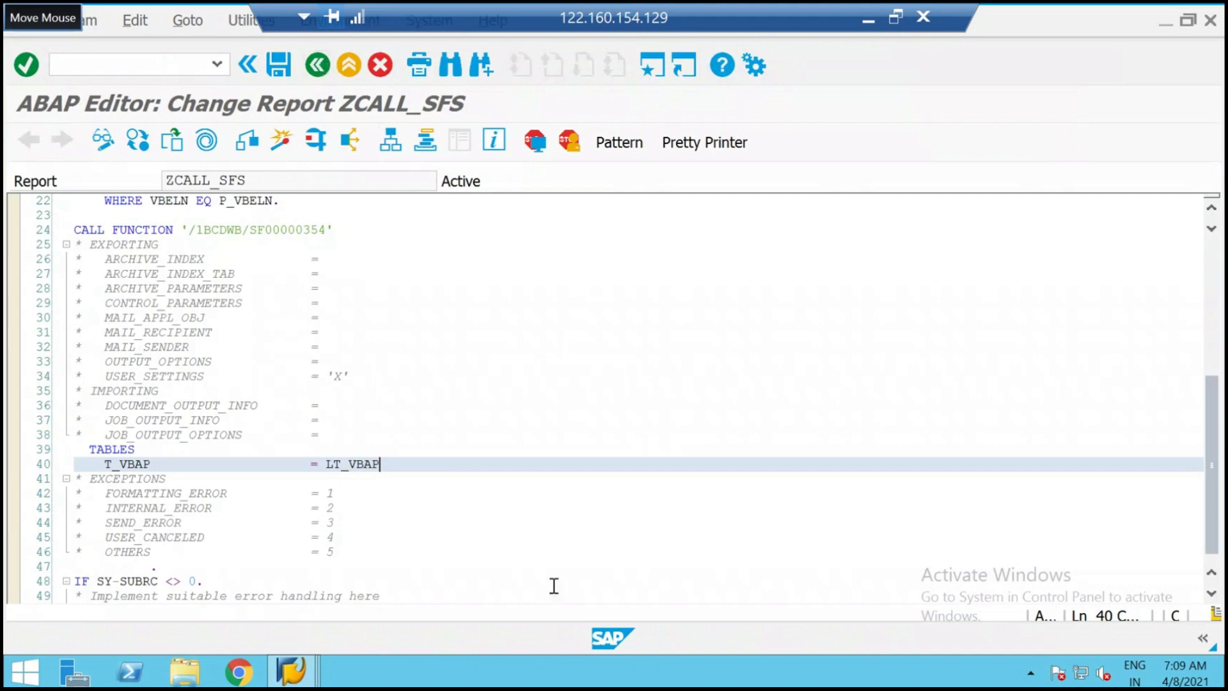
Review the SELECT statement and form call, and display table VBAP in the ABAP Dictionary (SE11) in a new session.
scroll(521, 472, down, 5)
scroll(521, 474, up, 1)
scroll(521, 473, up, 9)
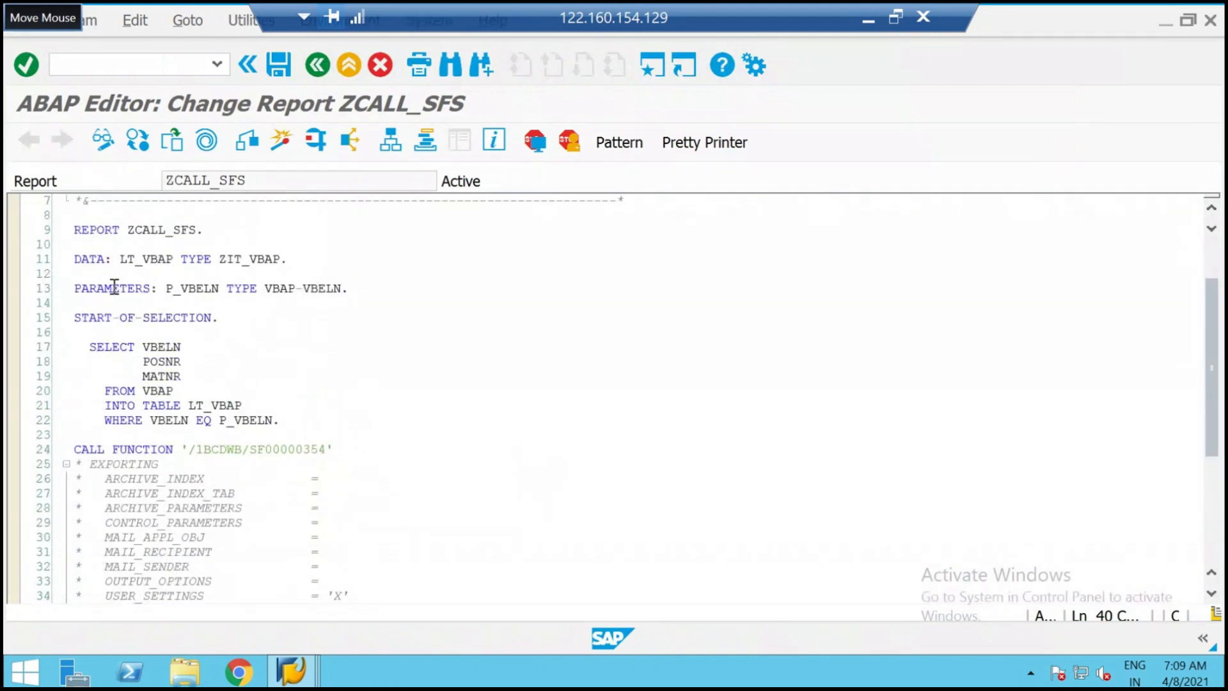
click(151, 72)
text(/OSE11)
key(Return)
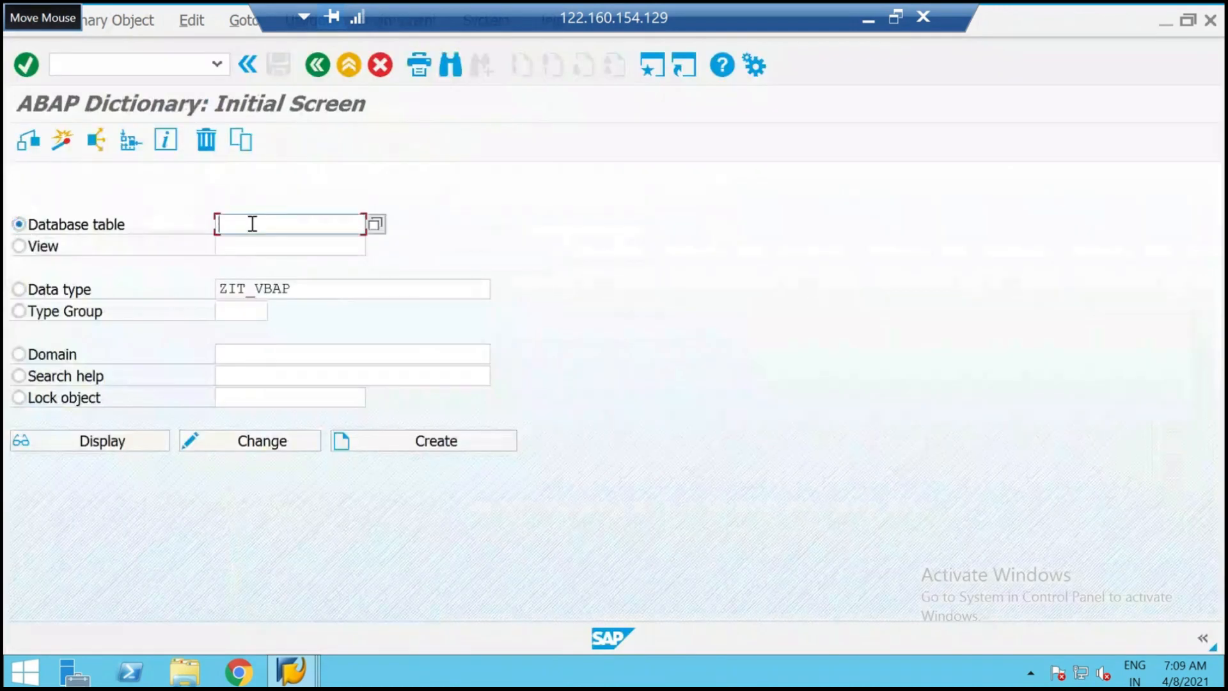
text(VBAP)
click(106, 447)
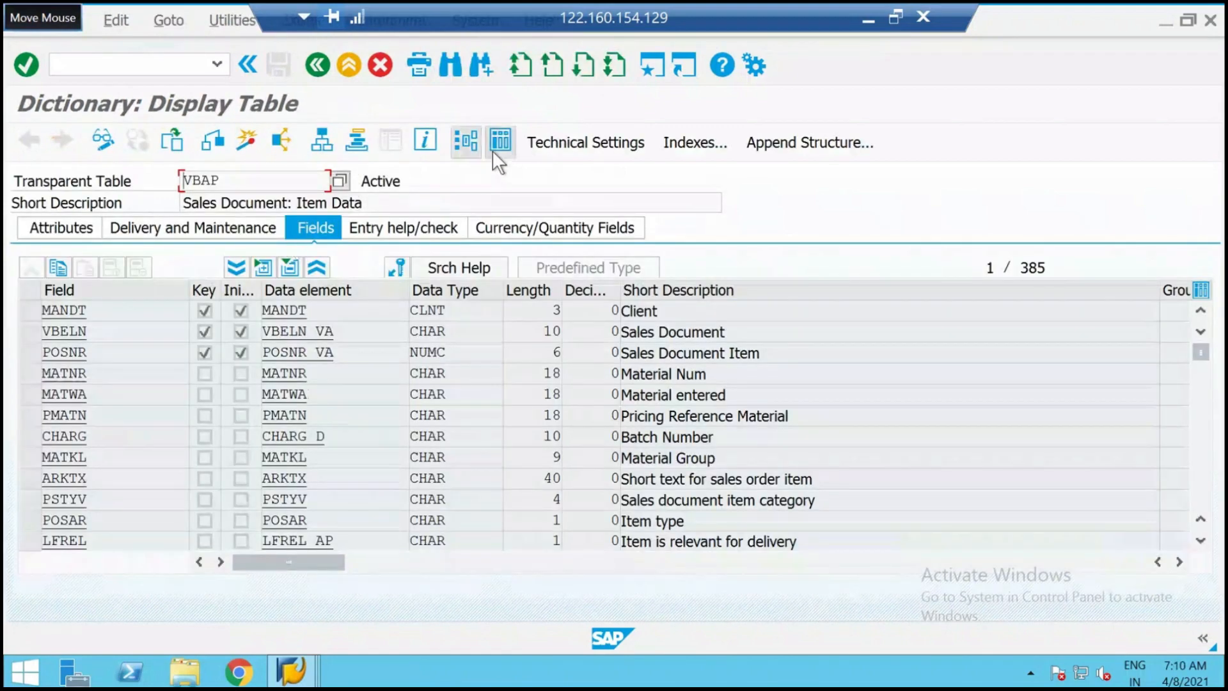
Check the number of entries in table VBAP and list its contents without any selection restrictions.
click(499, 151)
click(212, 156)
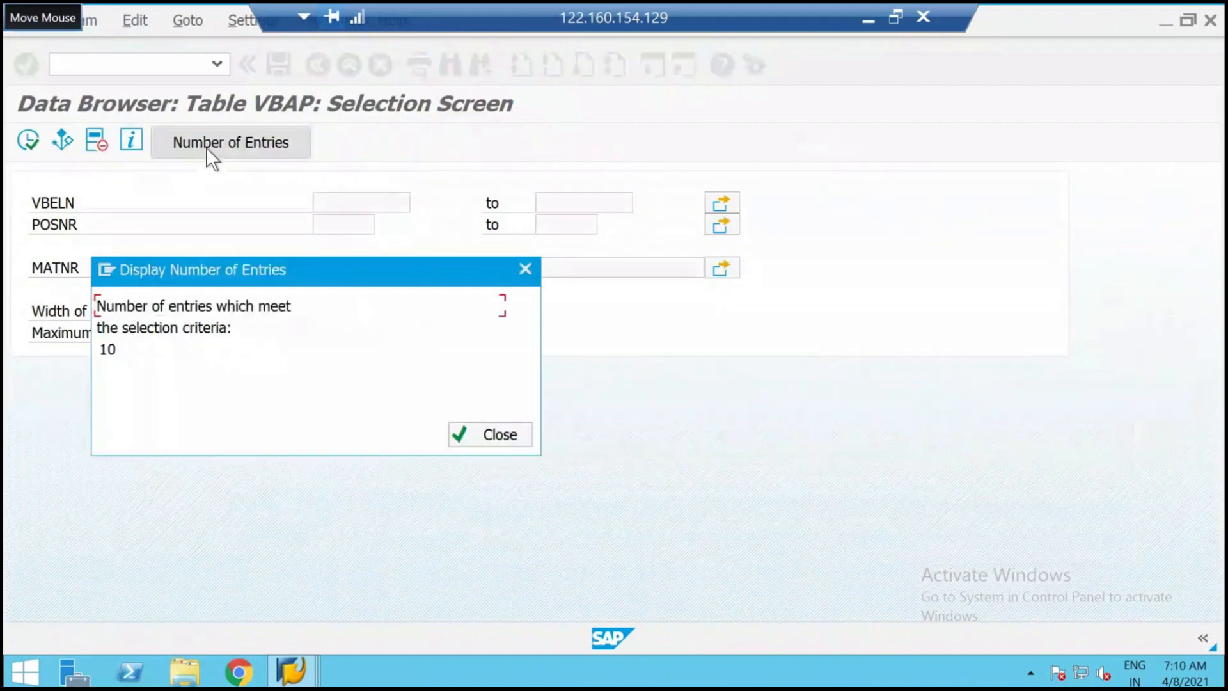
click(473, 436)
click(29, 137)
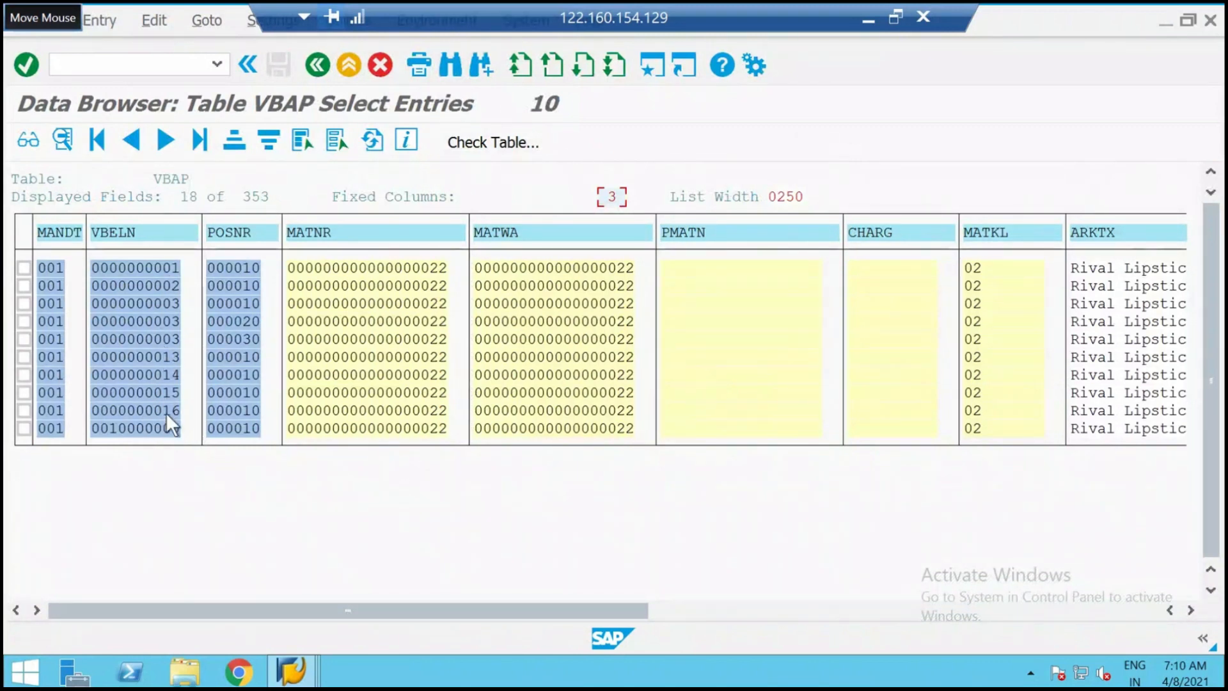
Switch back to ZCALL_SFS, run it for the third sales document in the P_VBELN value list and open the print preview.
click(302, 673)
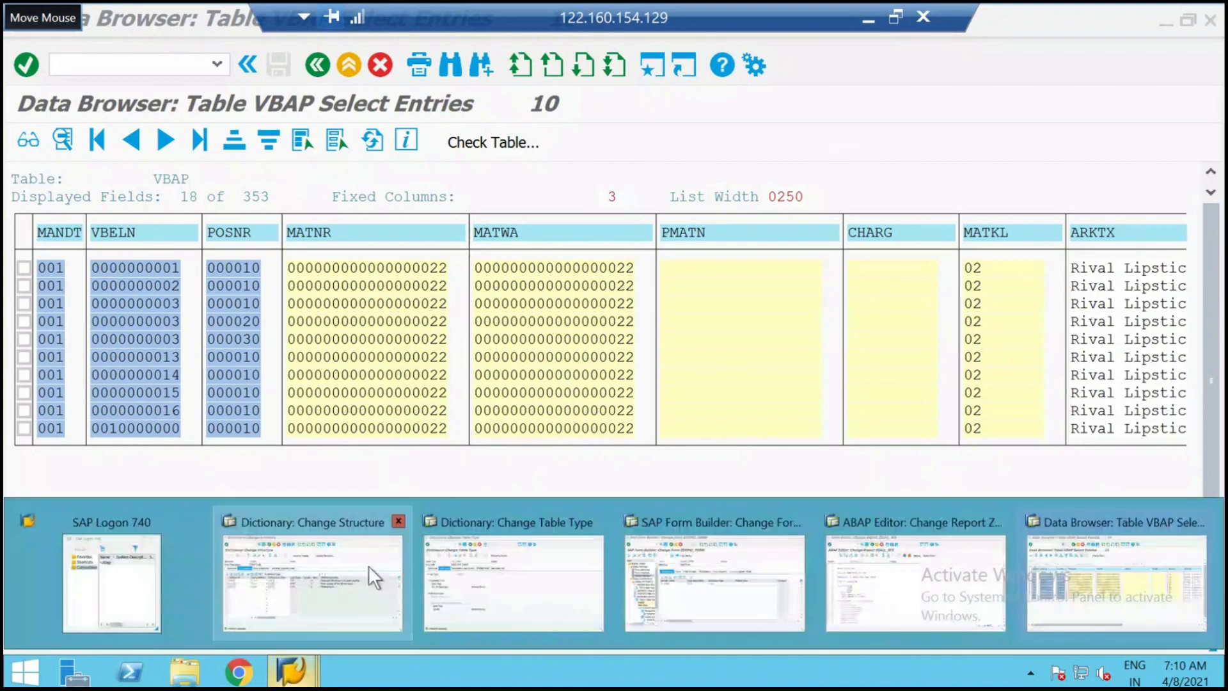
click(977, 584)
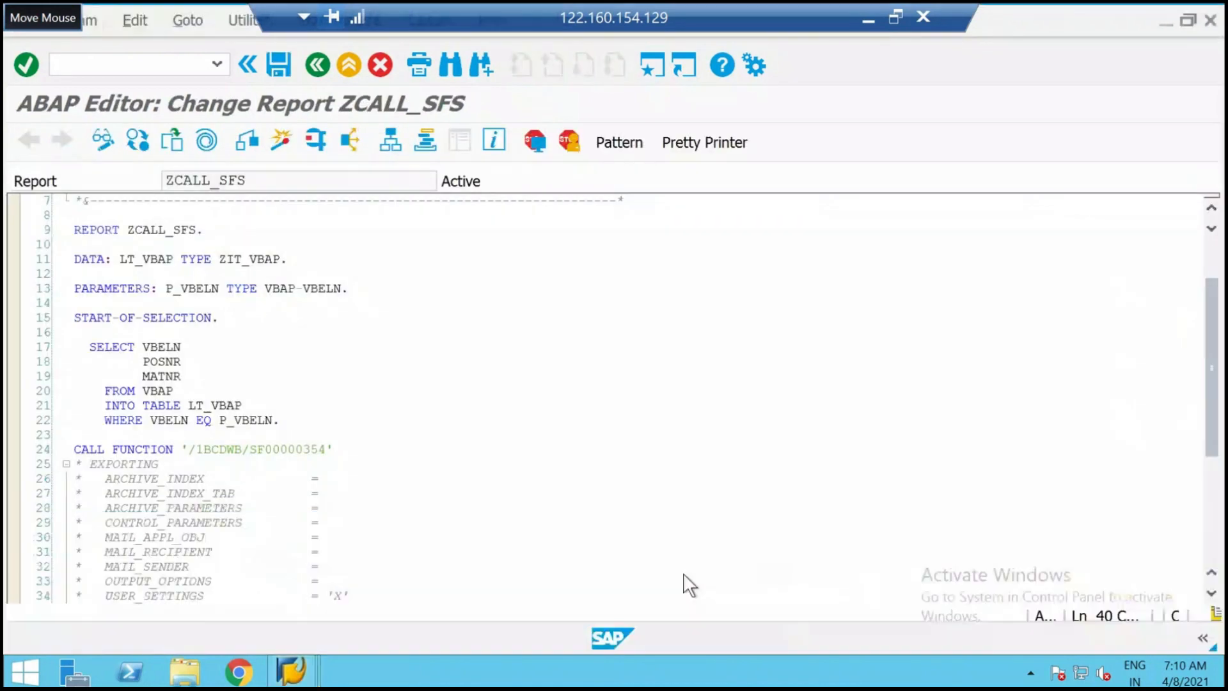
click(322, 137)
click(420, 181)
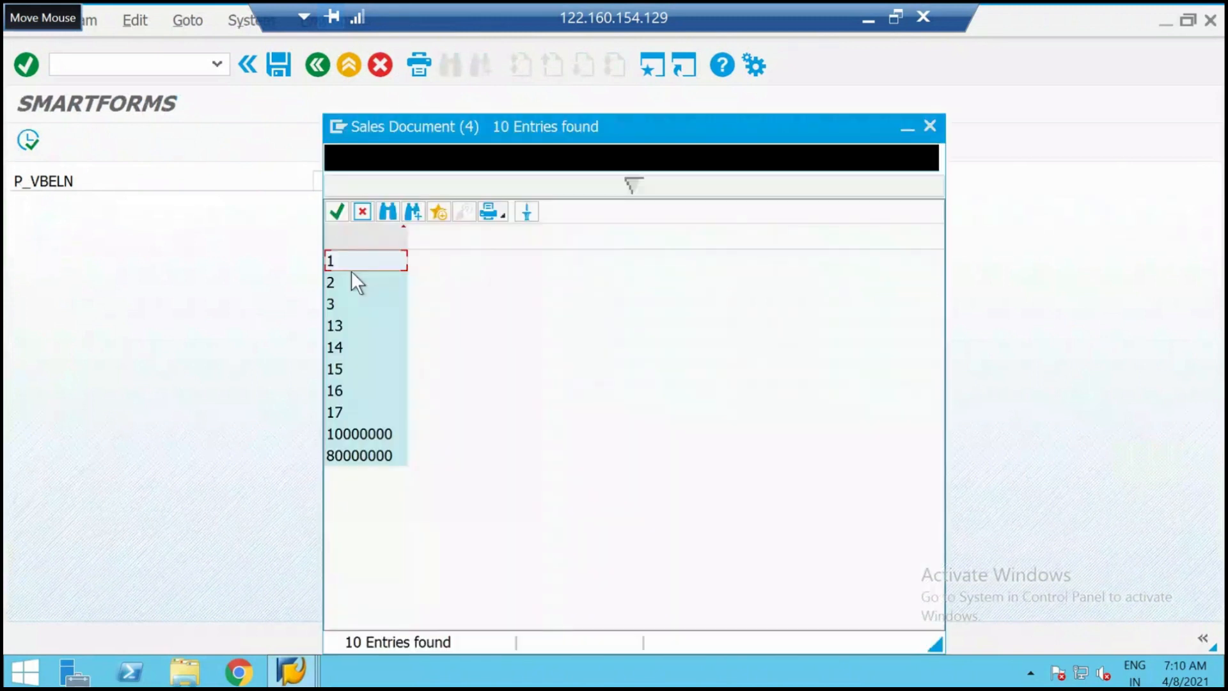
double_click(369, 306)
click(28, 139)
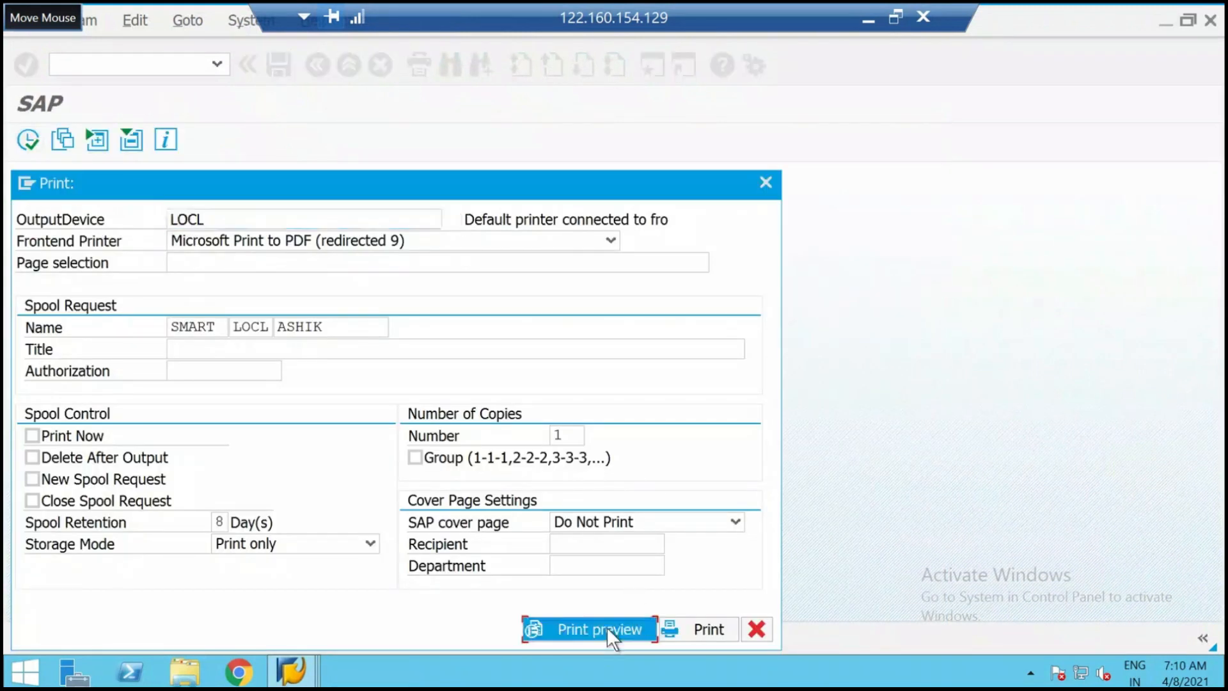
click(607, 627)
Compare the item rows in the print preview with the table nodes of form ZDEMO_FORM, and return to the preview.
scroll(461, 522, down, 5)
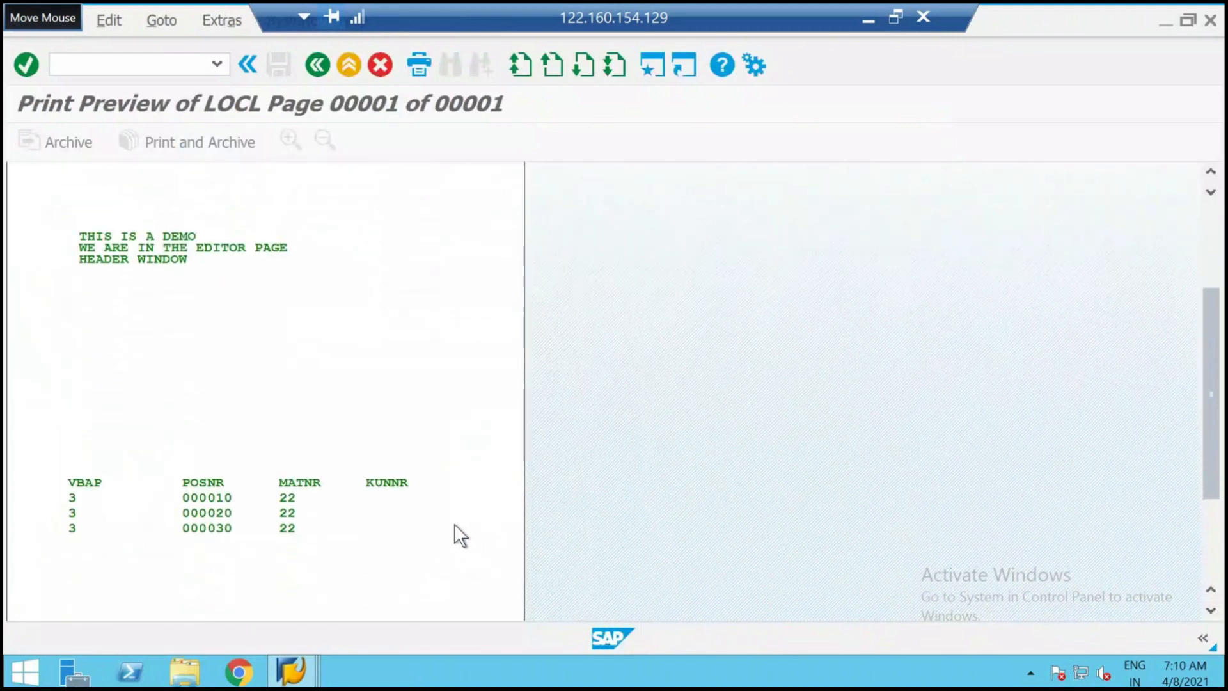
scroll(454, 524, down, 1)
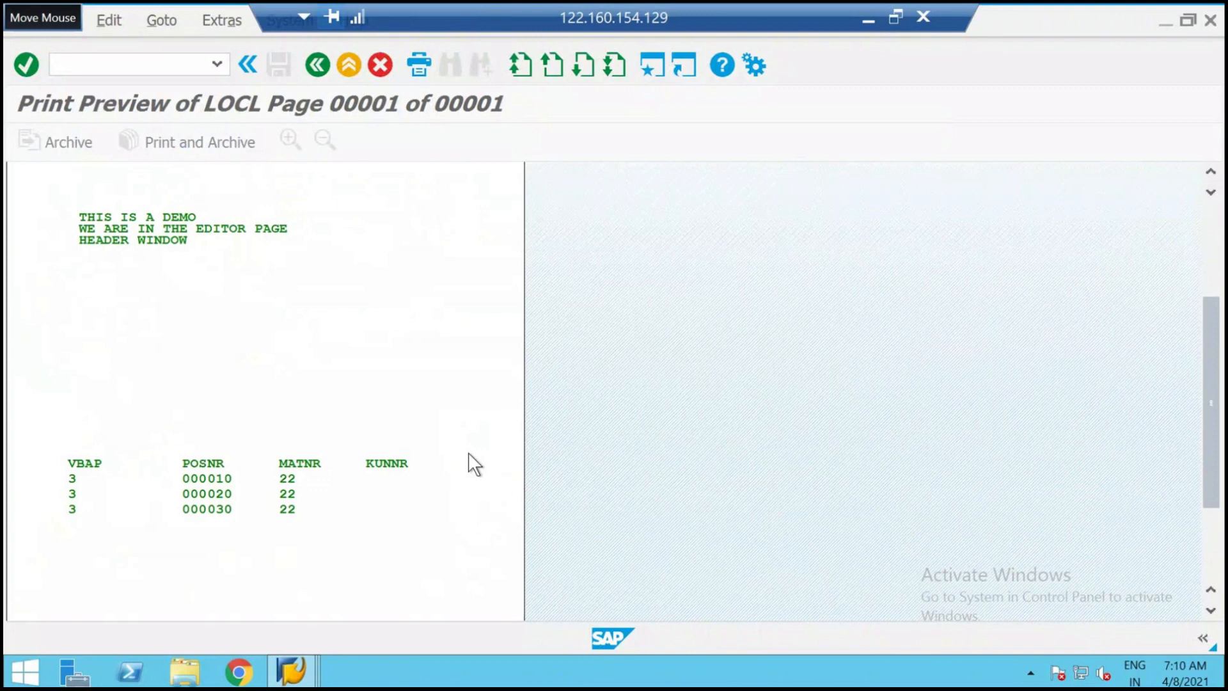
click(295, 674)
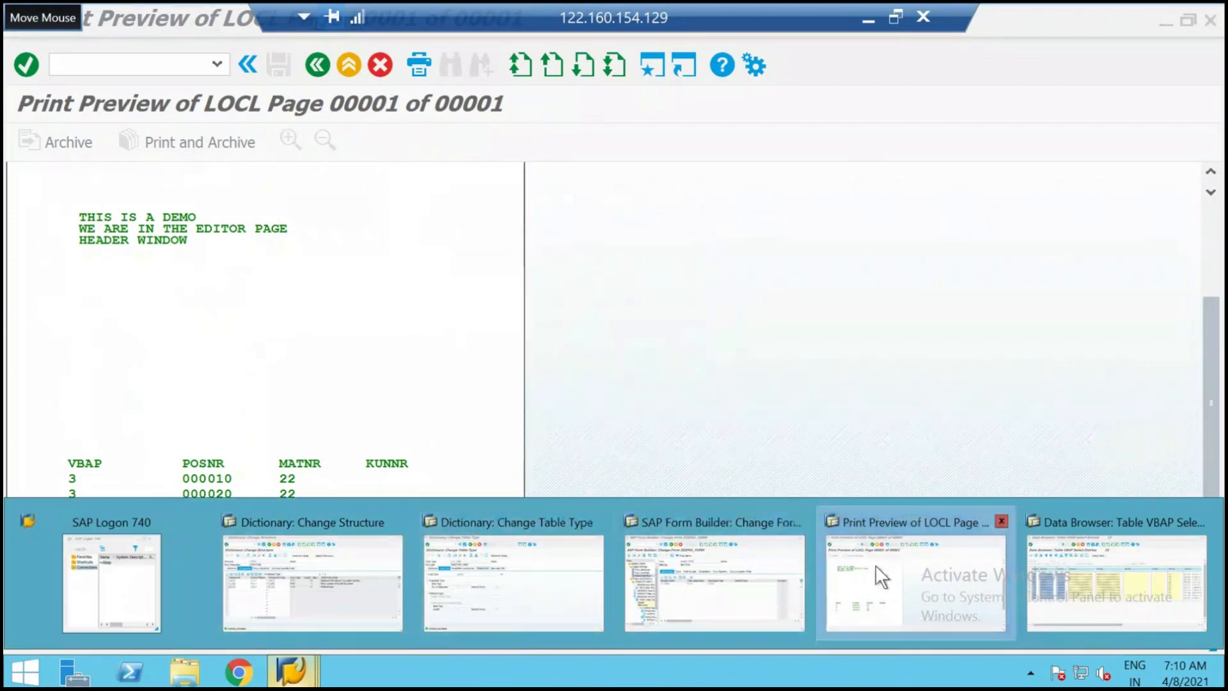
click(877, 575)
click(292, 672)
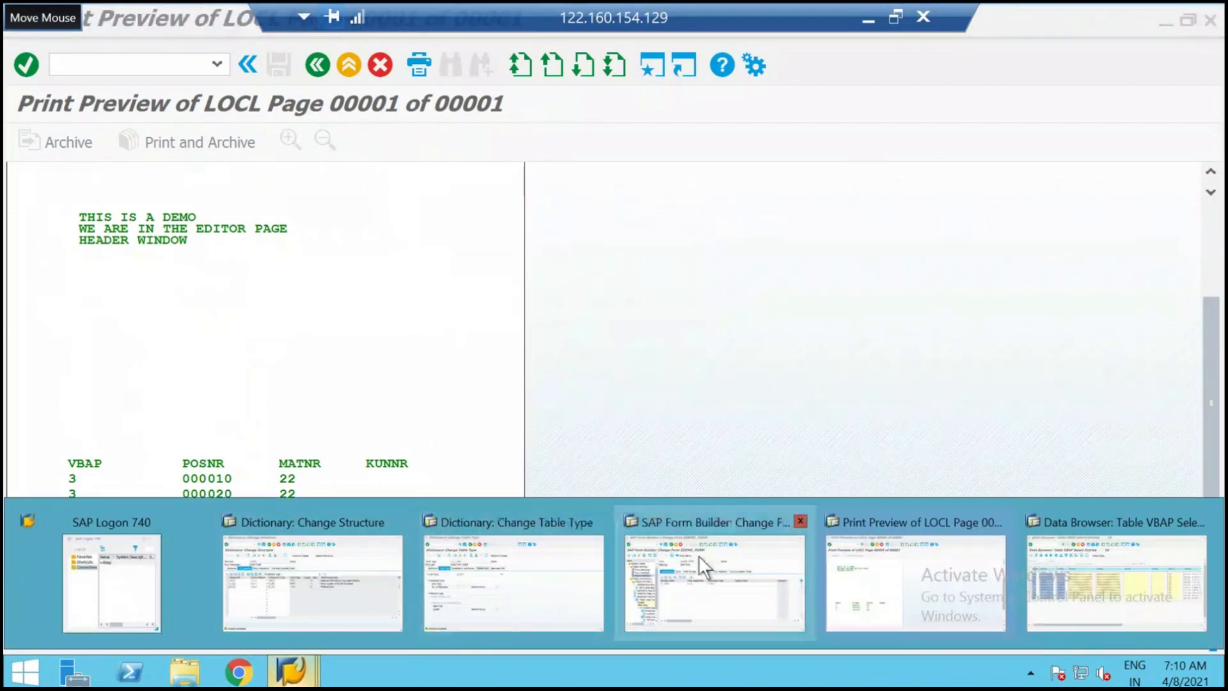
click(708, 554)
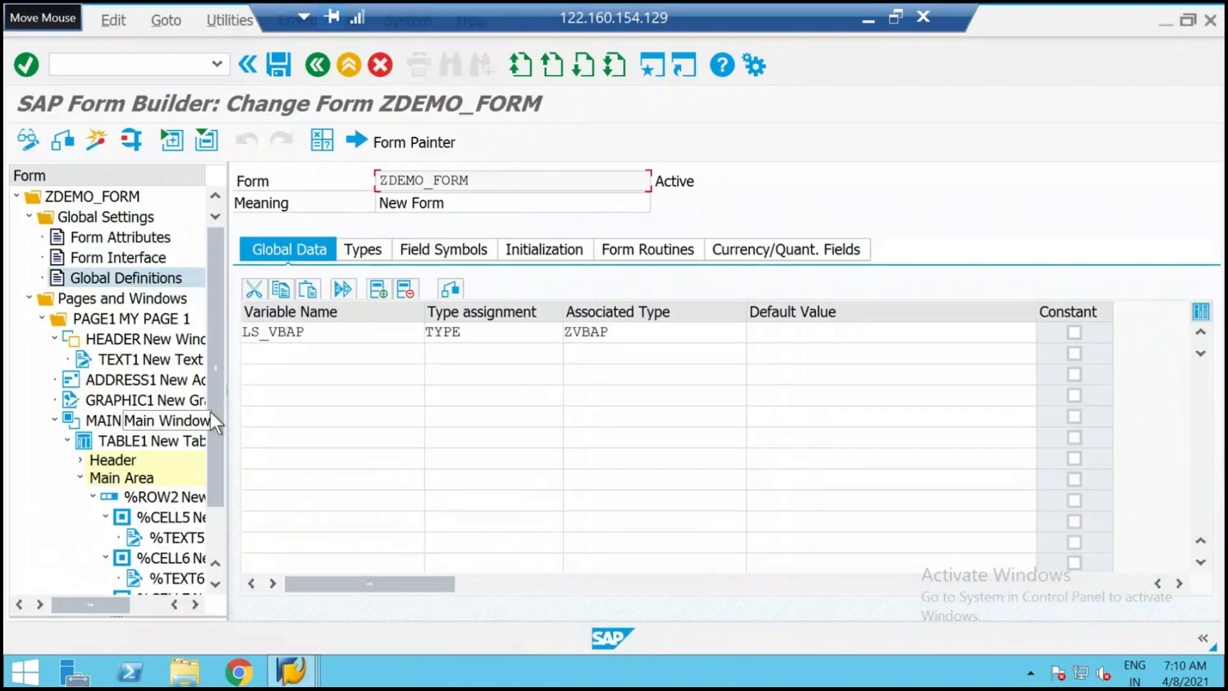
drag(217, 434, 220, 496)
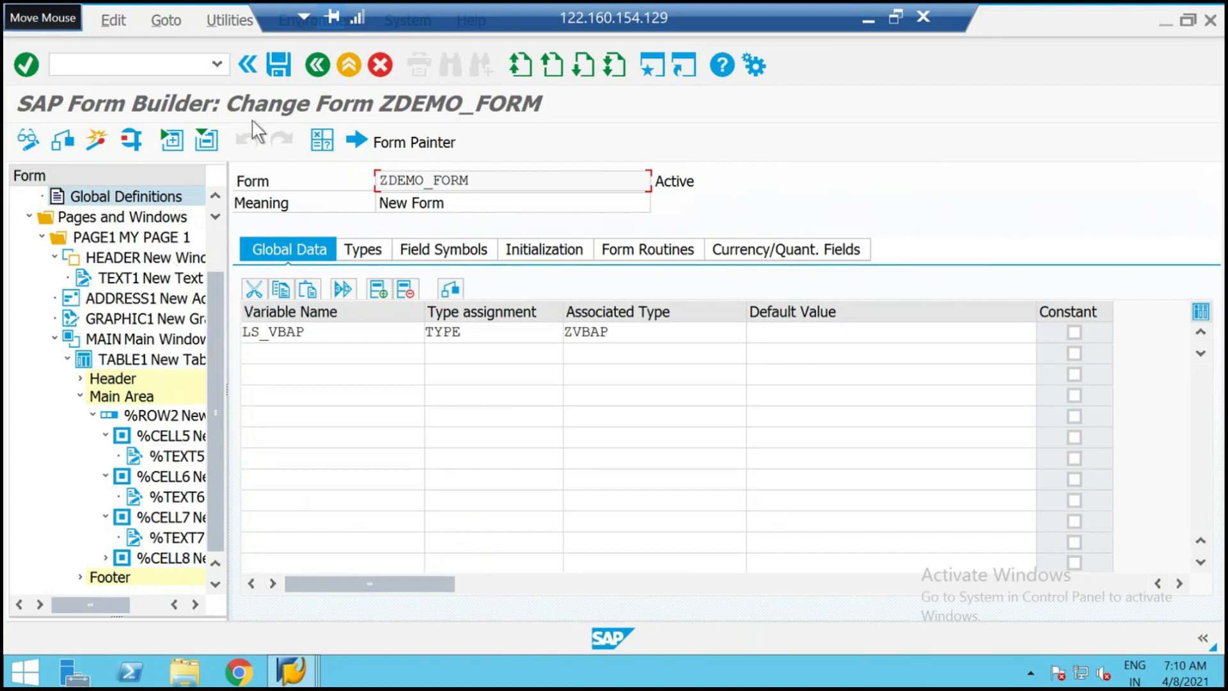
mouse_move(292, 671)
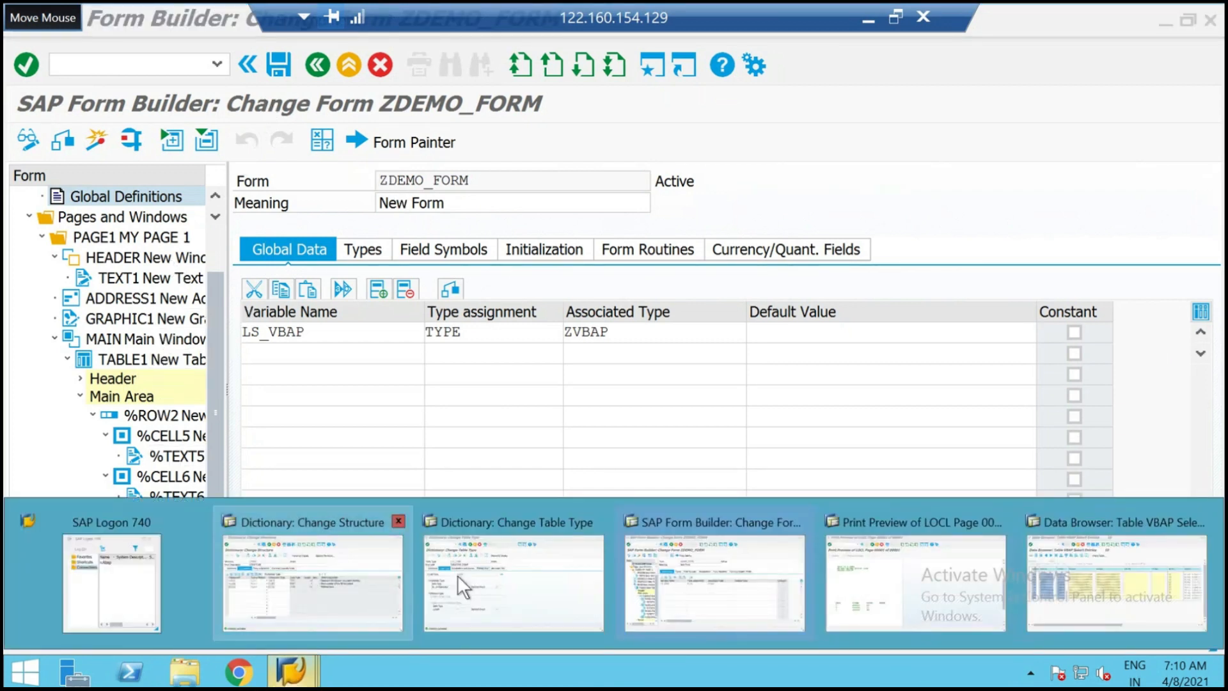
click(964, 581)
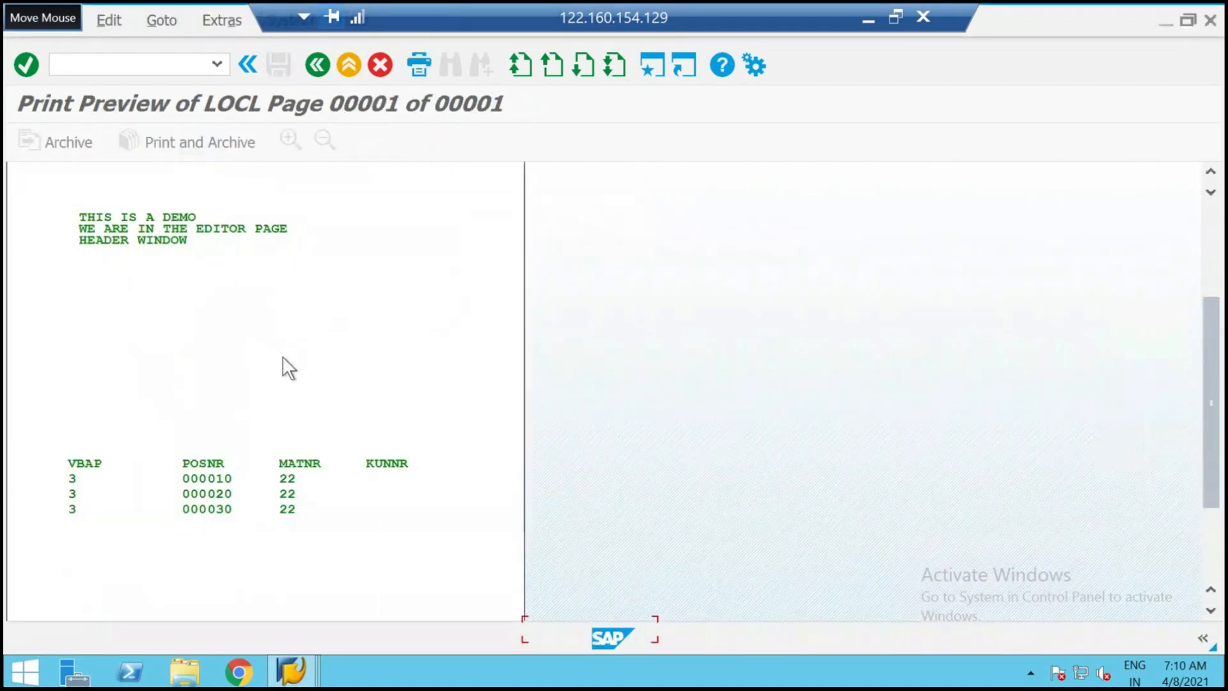
scroll(282, 356, up, 5)
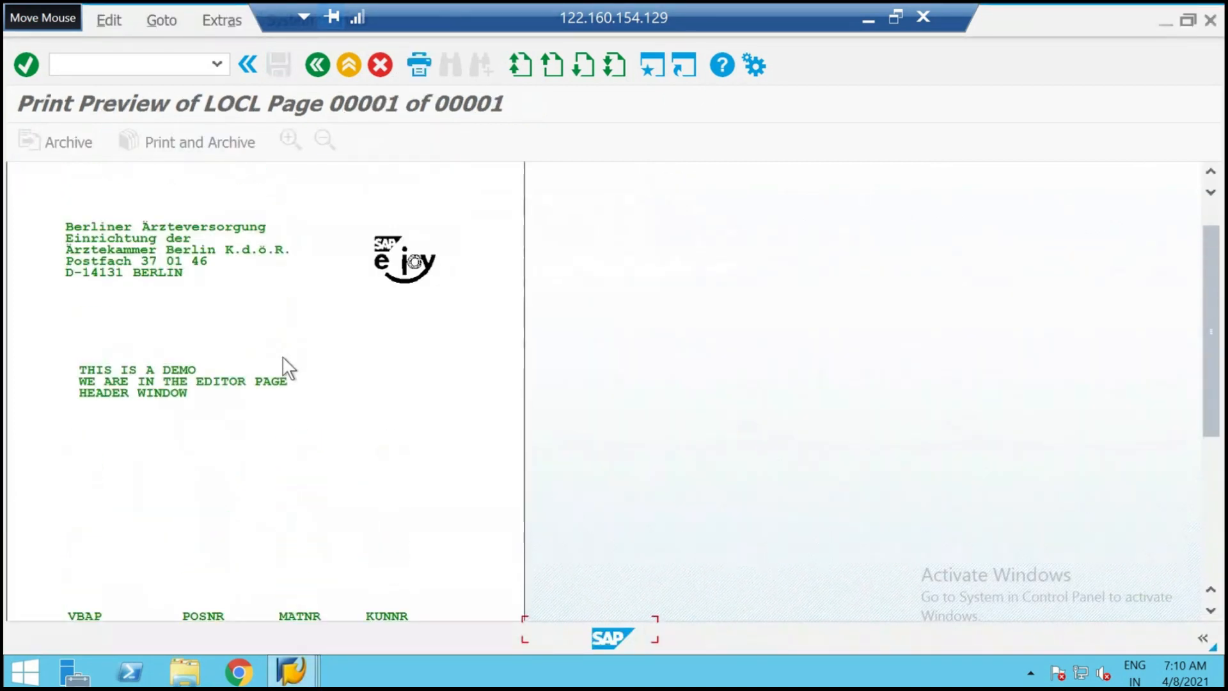